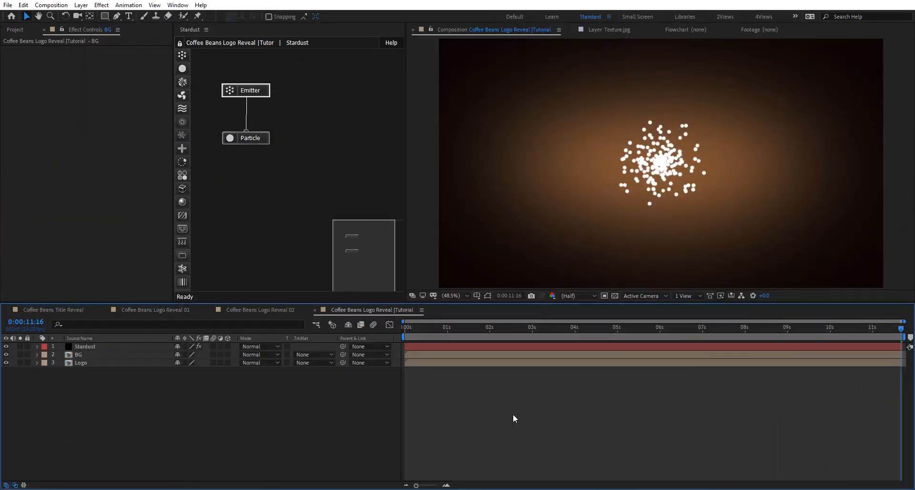
# - Open the BG composition, isolate its two tinted solid layers in turn, and inspect the inverted mask on the vignette layer
pyautogui.doubleClick(123, 352)
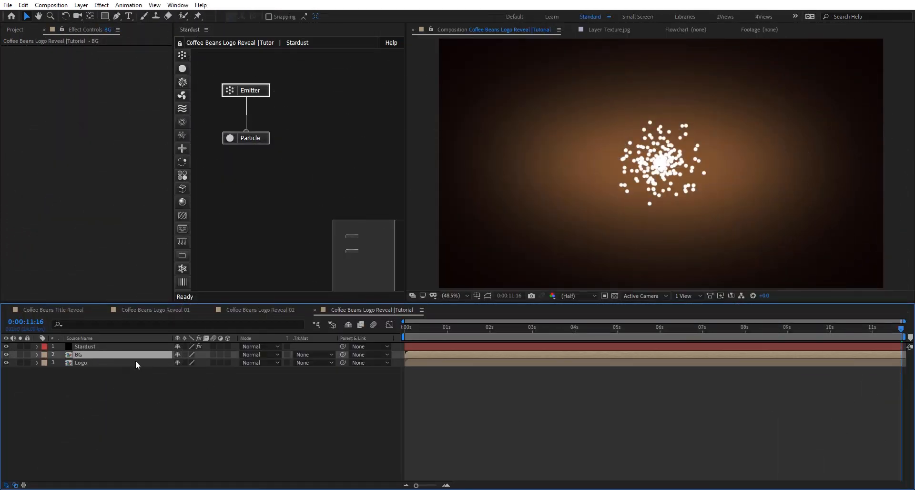
pyautogui.click(78, 361)
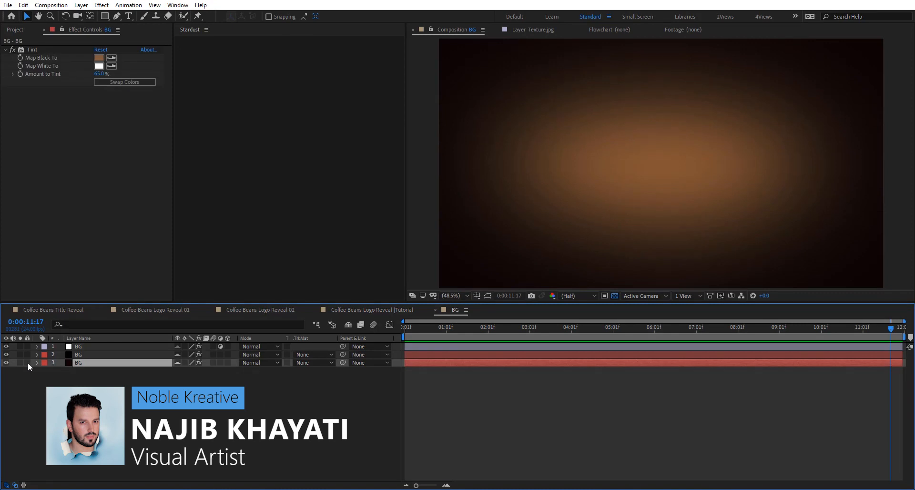
pyautogui.click(19, 363)
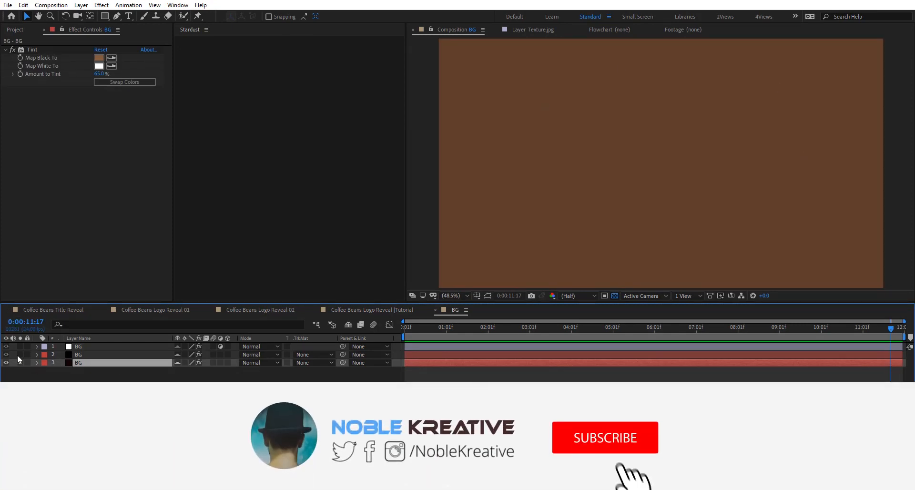
pyautogui.click(20, 354)
pyautogui.click(101, 355)
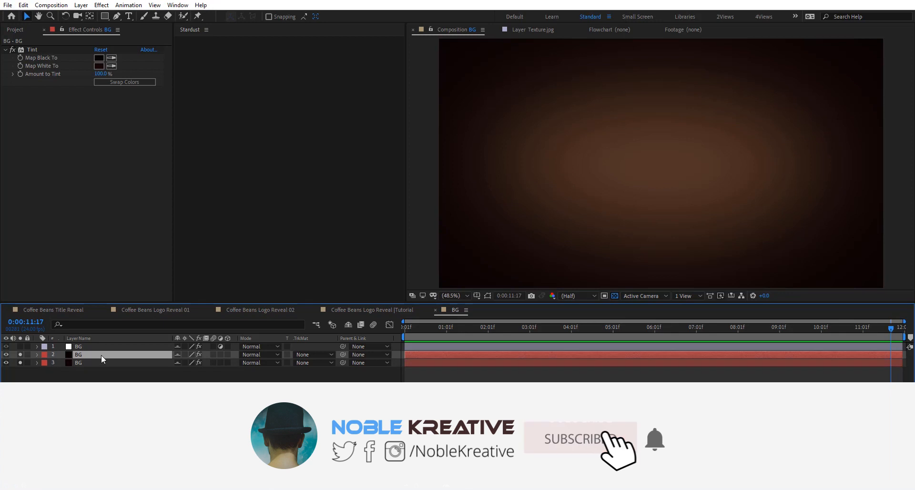
pyautogui.click(19, 363)
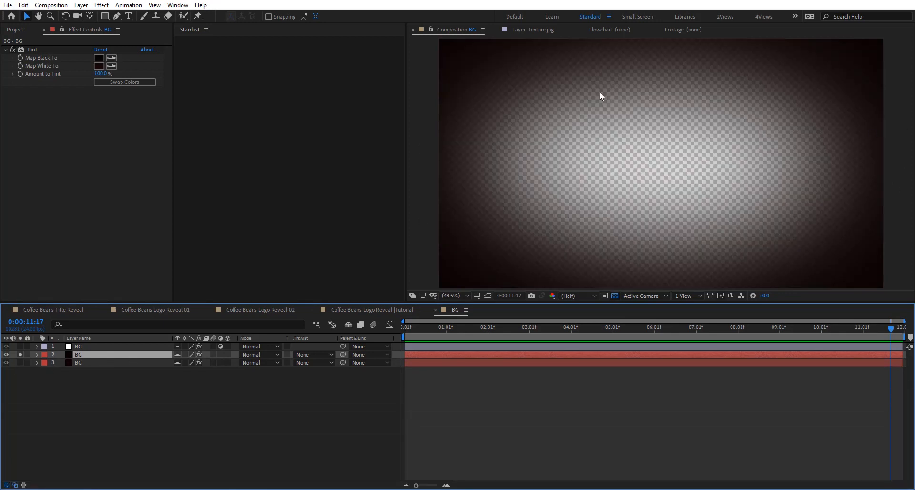
pyautogui.press('m')
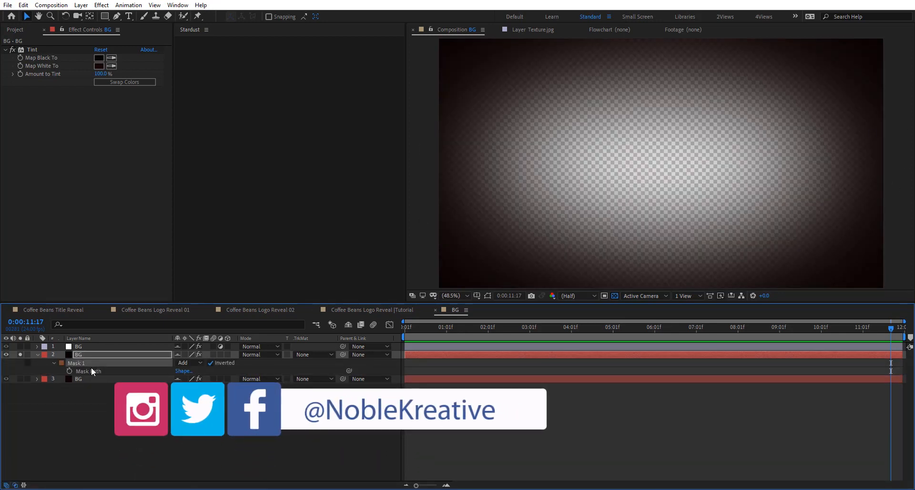
pyautogui.click(38, 355)
# - Examine the adjustment layer's Curves and Levels together with the other BG layers, and return to the main tutorial composition
pyautogui.click(94, 346)
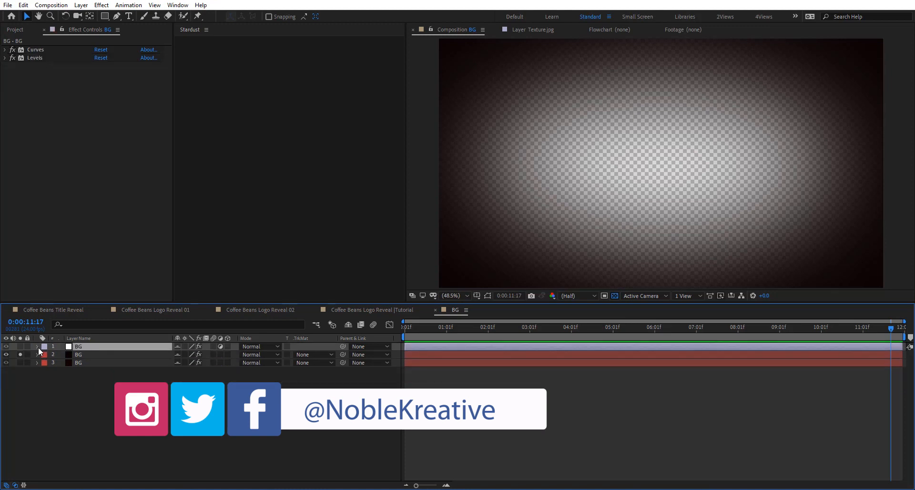
pyautogui.click(20, 347)
pyautogui.click(20, 363)
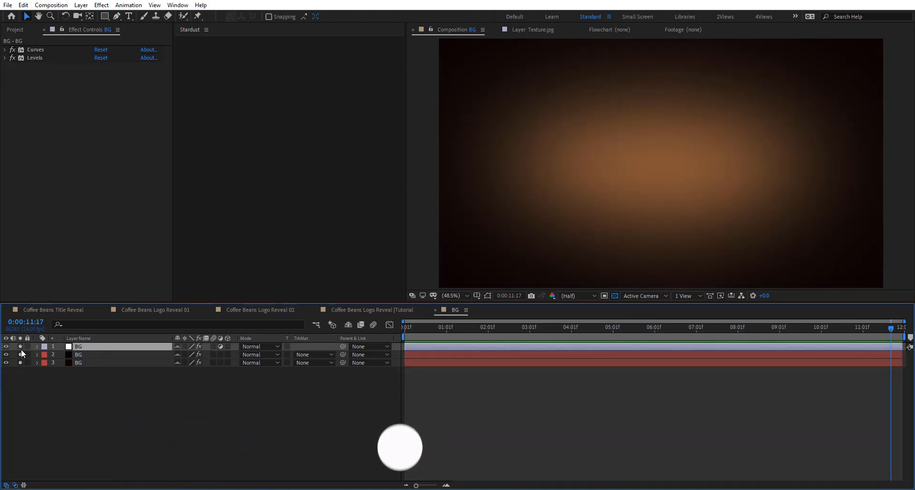
pyautogui.click(21, 349)
pyautogui.click(435, 310)
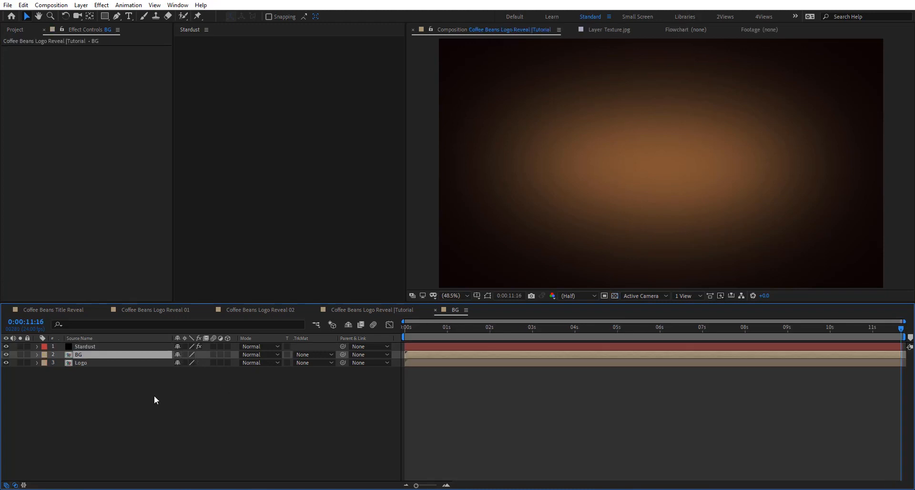
# - Open the Logo composition, compare the coffee bean image and its Extract effect with the auto-traced layer, and return to the main composition
pyautogui.doubleClick(97, 362)
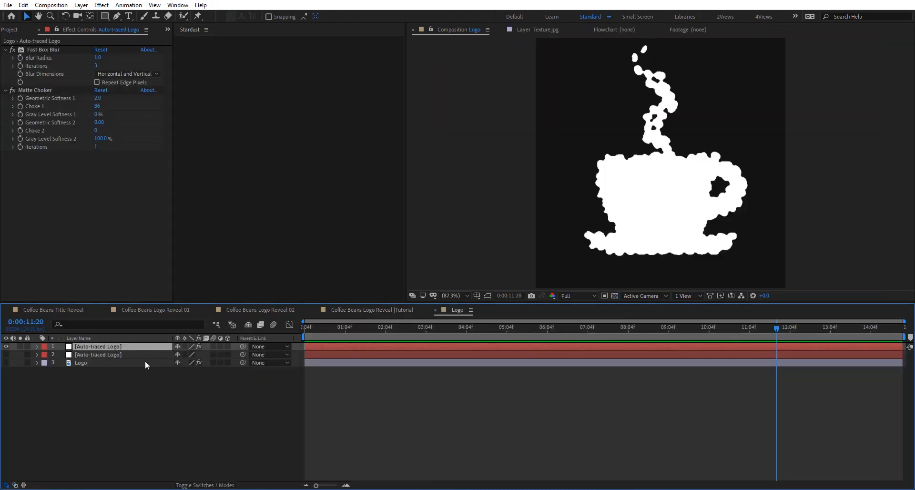
pyautogui.click(6, 363)
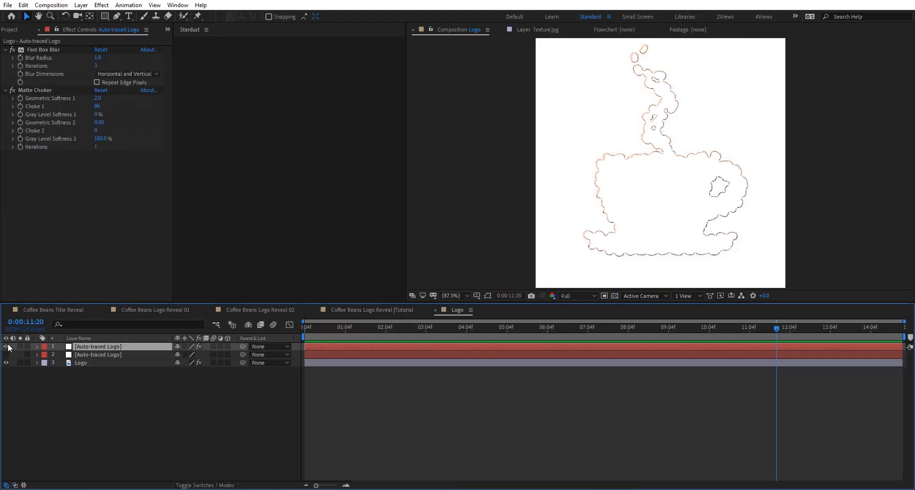
pyautogui.click(129, 362)
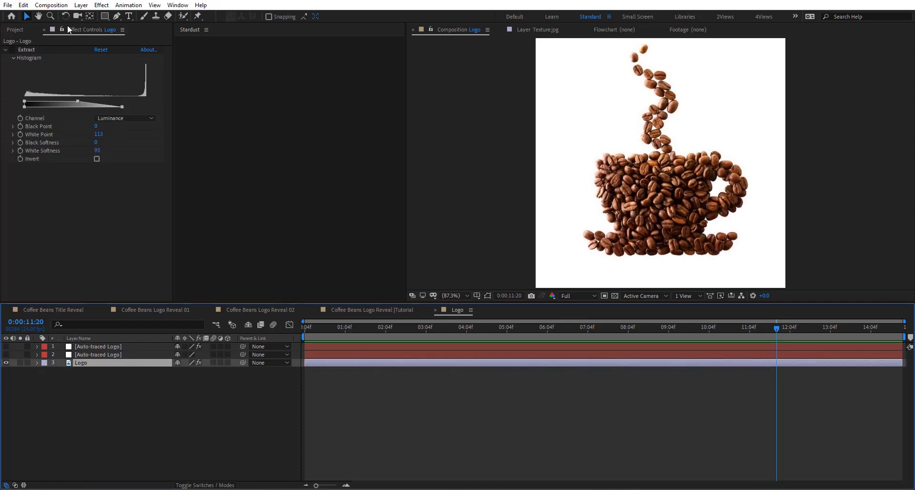
pyautogui.click(81, 5)
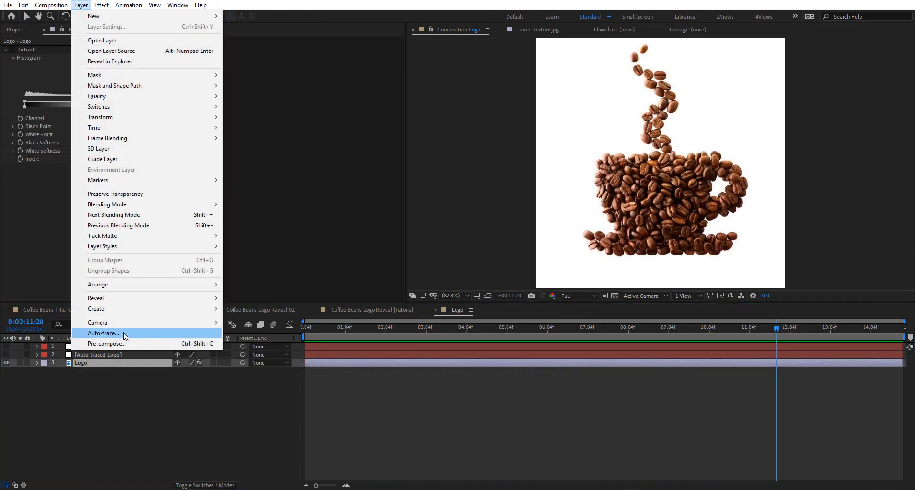
pyautogui.click(190, 399)
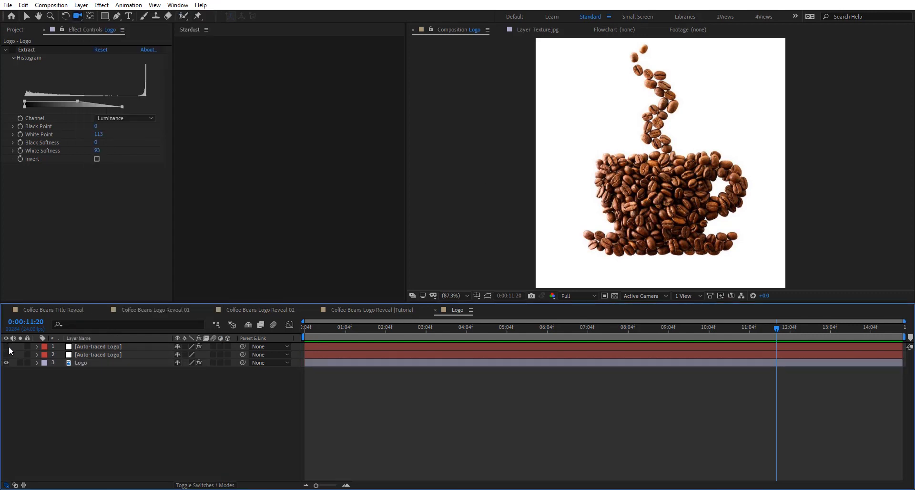
pyautogui.click(7, 346)
pyautogui.click(6, 362)
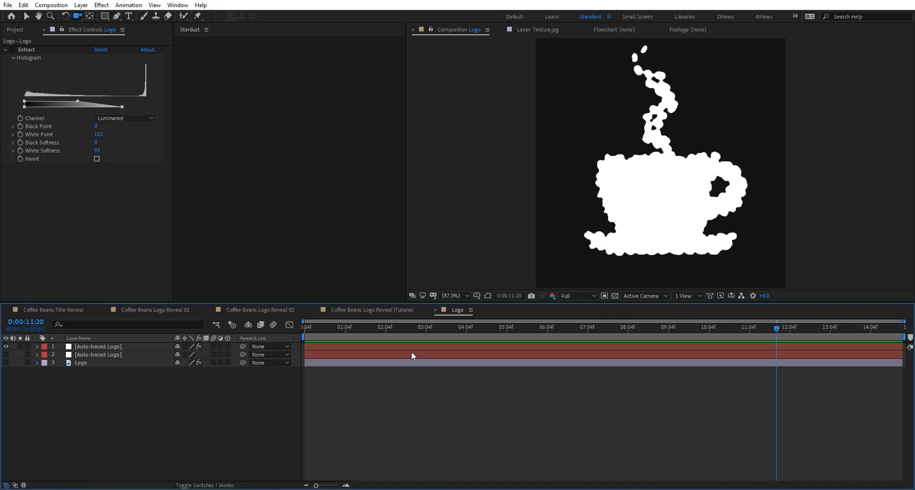
pyautogui.click(435, 310)
# - Set the Stardust emitter's Type to Layer and assign the Logo layer as its source
pyautogui.click(94, 348)
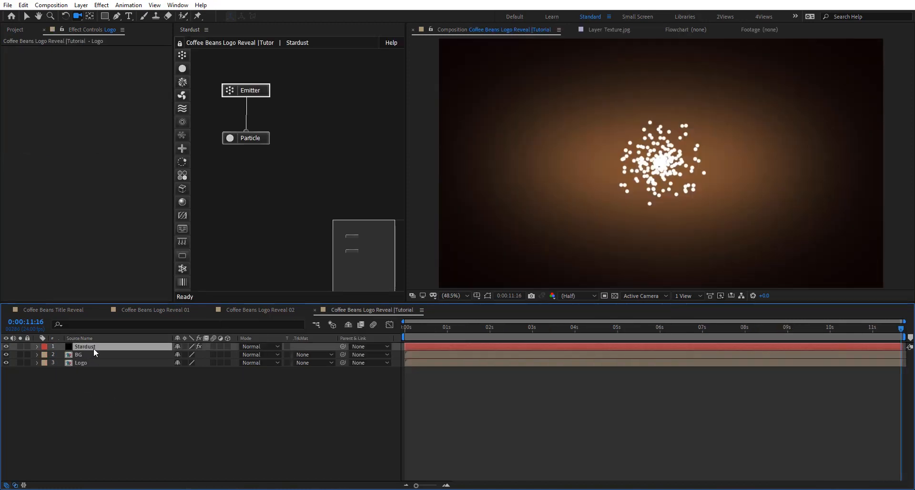
pyautogui.click(268, 91)
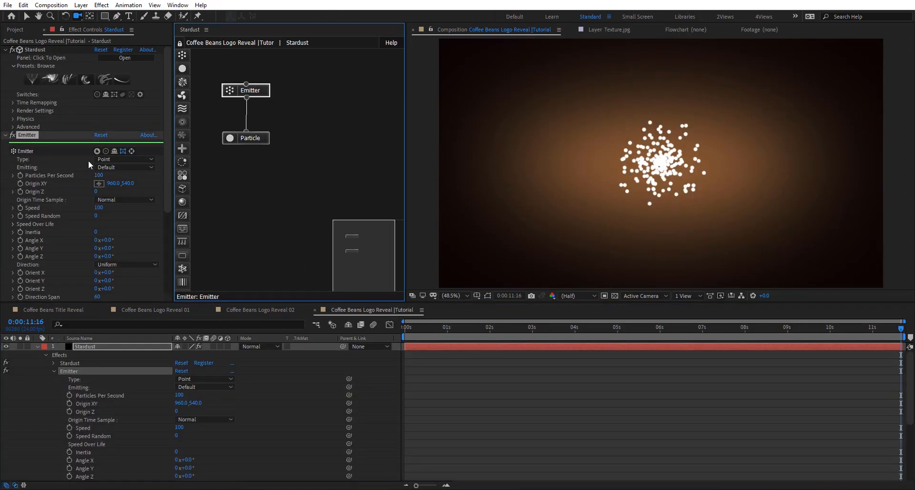
pyautogui.click(125, 160)
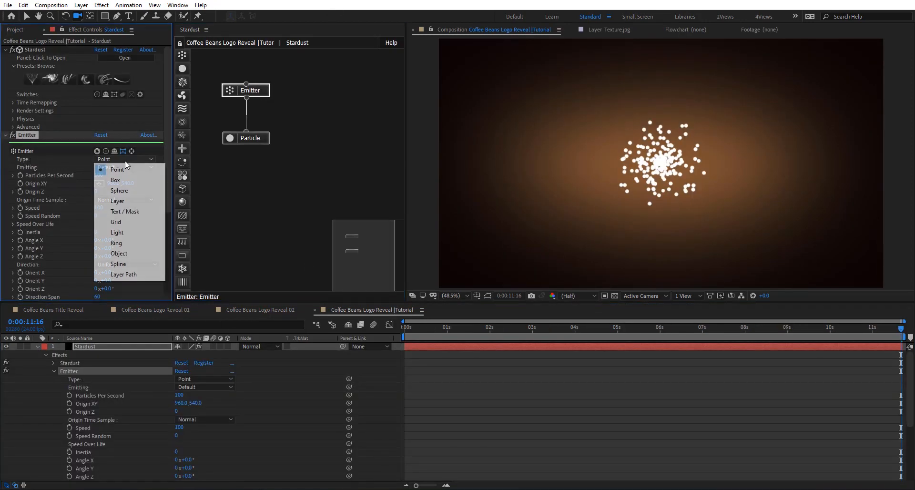
pyautogui.click(135, 202)
pyautogui.scroll(-3, 50, 239)
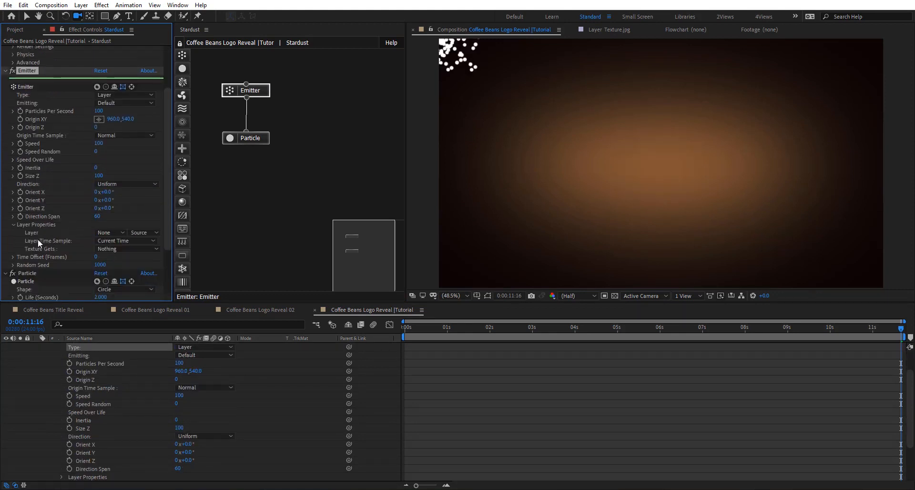
pyautogui.click(114, 232)
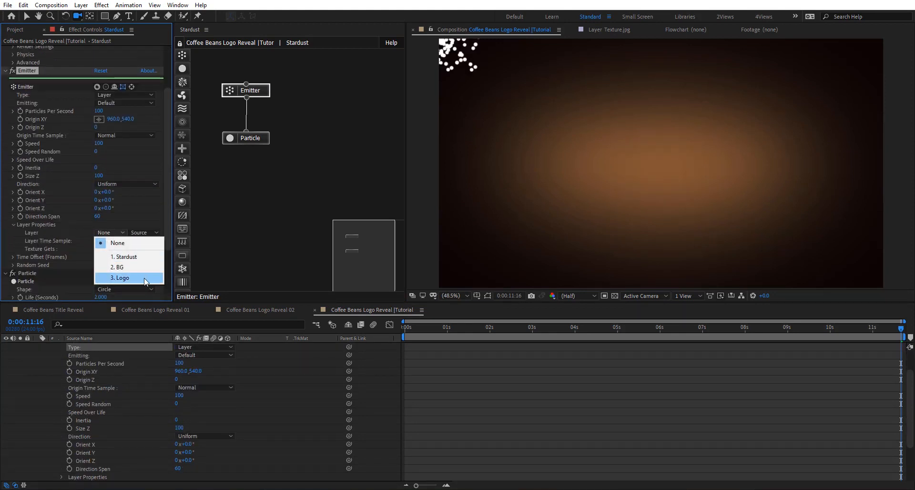
pyautogui.click(132, 280)
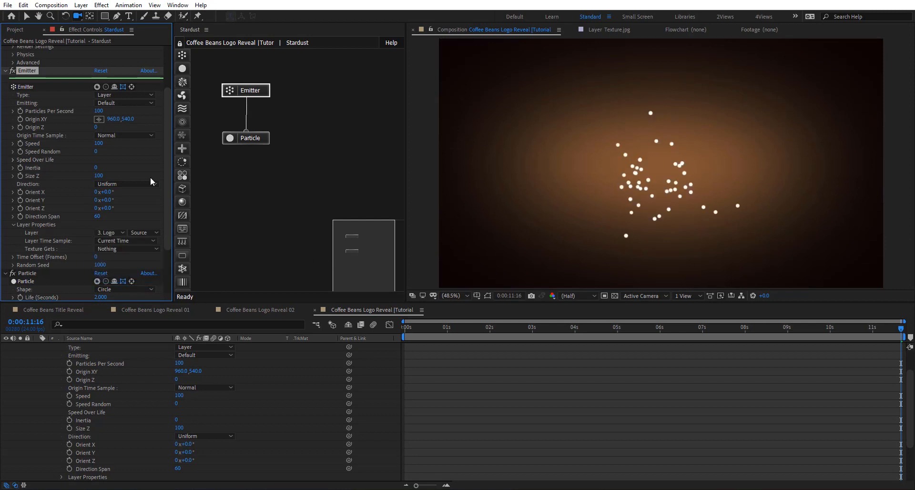
# - Set the emitter's Emitting mode to Once and raise Particles Per Second to 199500
pyautogui.click(118, 103)
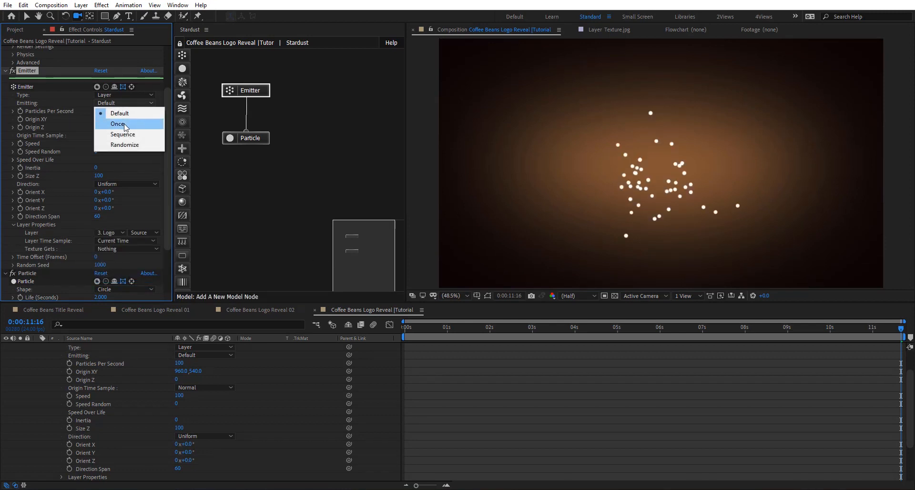
pyautogui.click(101, 119)
pyautogui.moveTo(100, 113); pyautogui.dragTo(273, 117)
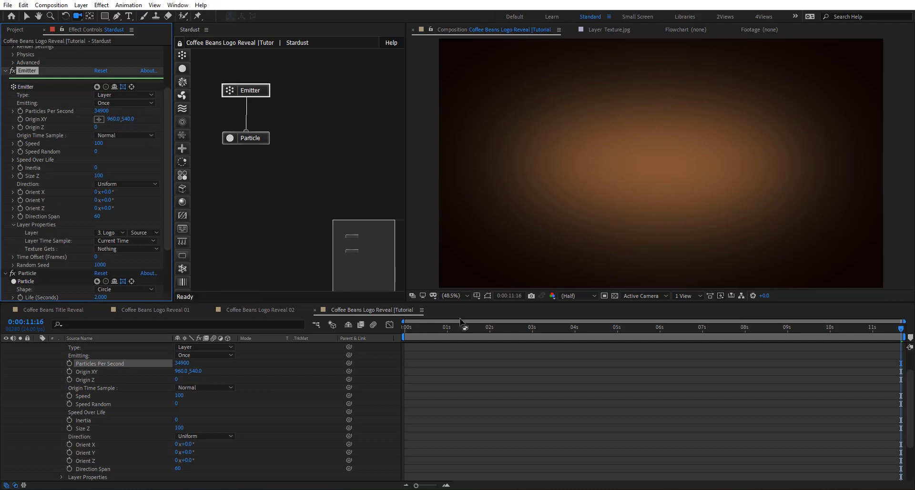
pyautogui.moveTo(465, 328); pyautogui.dragTo(484, 334)
pyautogui.click(98, 119)
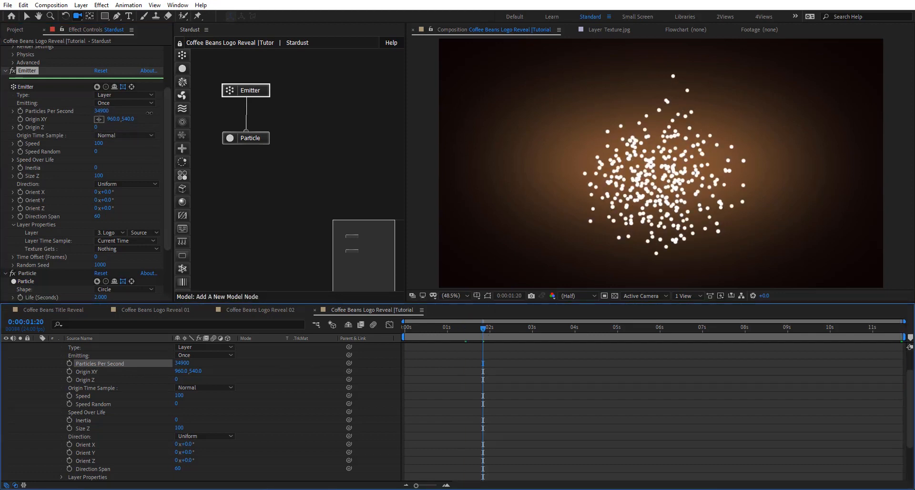
pyautogui.moveTo(150, 113); pyautogui.dragTo(876, 109)
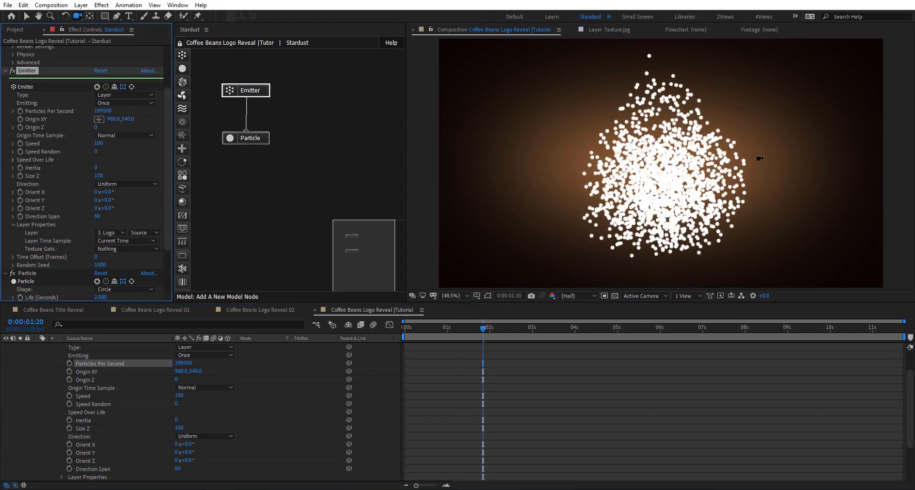
# - Preview the opening frames up to 0:00:00:10 and set the emitter's Speed to 50
pyautogui.moveTo(426, 335); pyautogui.dragTo(406, 337)
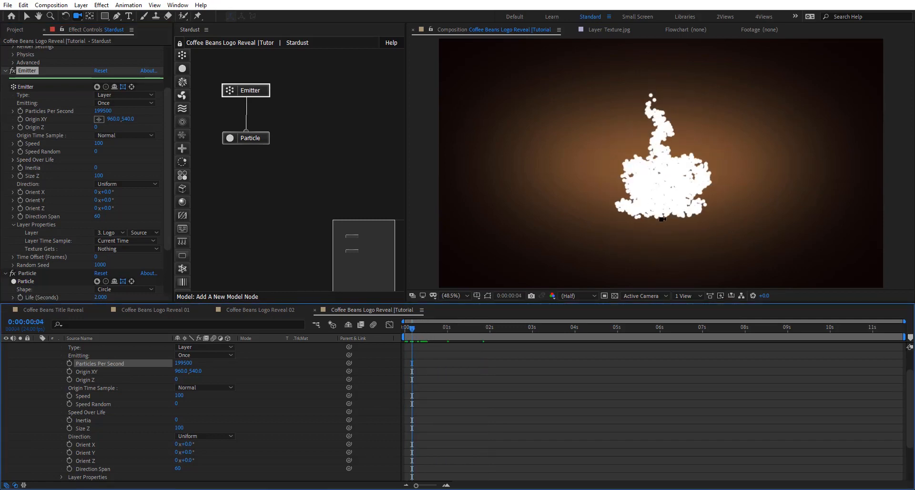
pyautogui.moveTo(416, 331)
pyautogui.mouseDown()
pyautogui.moveTo(480, 331)
pyautogui.moveTo(423, 331)
pyautogui.mouseUp()
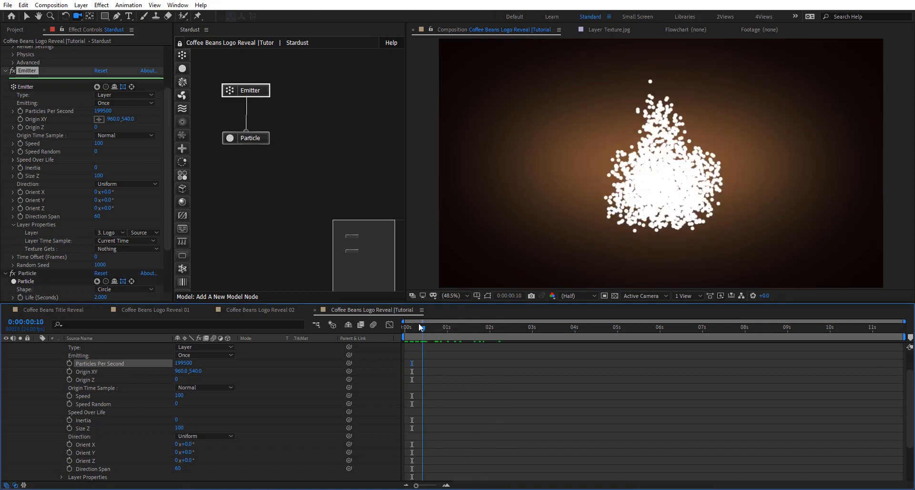
pyautogui.click(98, 144)
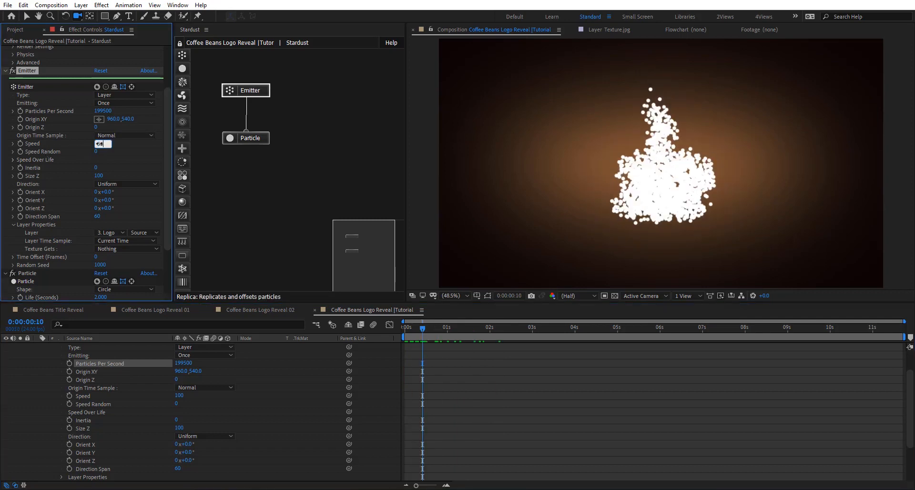
pyautogui.write('50')
pyautogui.press('Return')
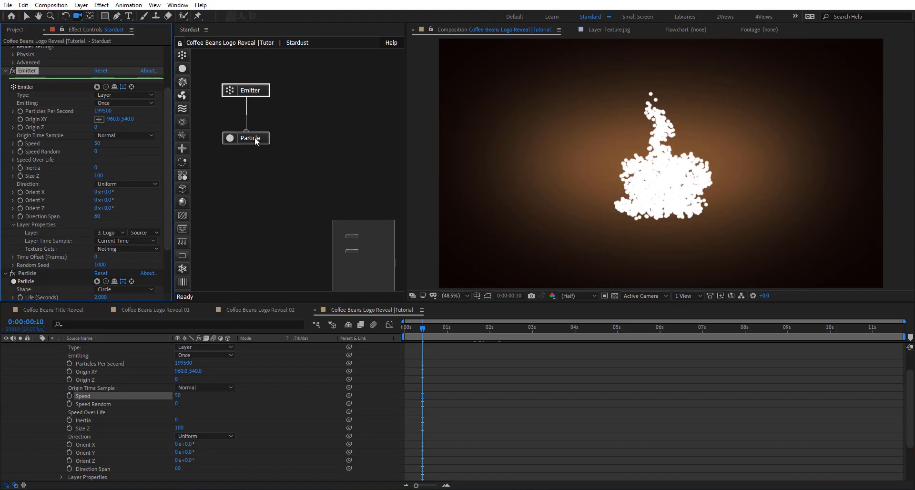
# - Set the Particle node's Life to 20 seconds and move the current time to 0:00:00:18
pyautogui.click(252, 139)
pyautogui.scroll(-3, 70, 215)
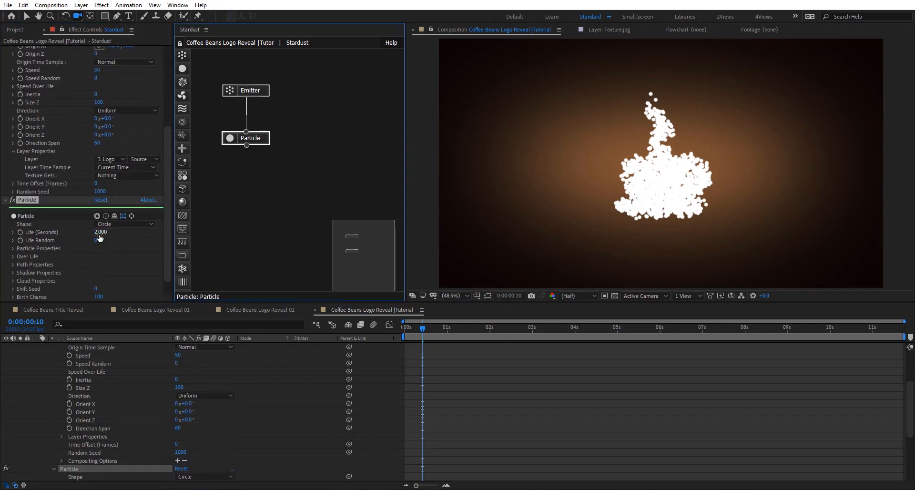
pyautogui.click(99, 233)
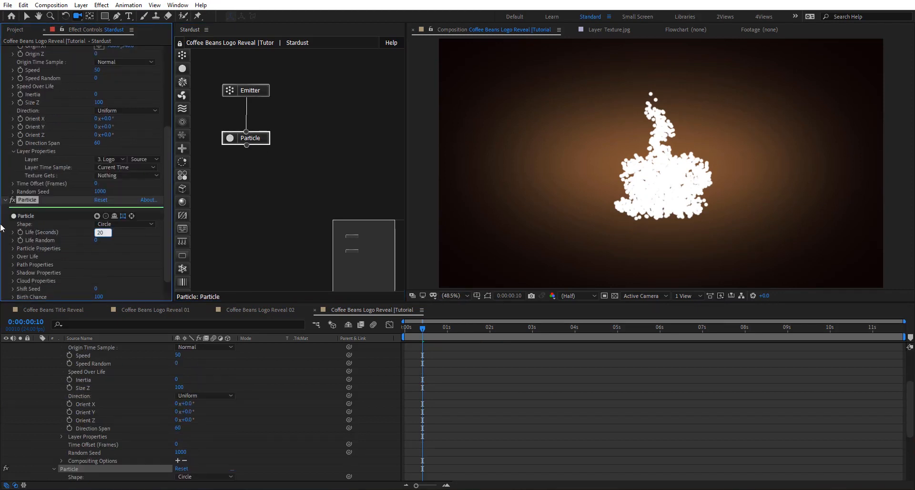
pyautogui.press('Return')
pyautogui.moveTo(426, 327)
pyautogui.mouseDown()
pyautogui.moveTo(837, 319)
pyautogui.moveTo(423, 336)
pyautogui.moveTo(436, 333)
pyautogui.mouseUp()
# - Apply the Mid linear preset to the Speed Over Life curve of the Stardust Emitter node
pyautogui.click(267, 87)
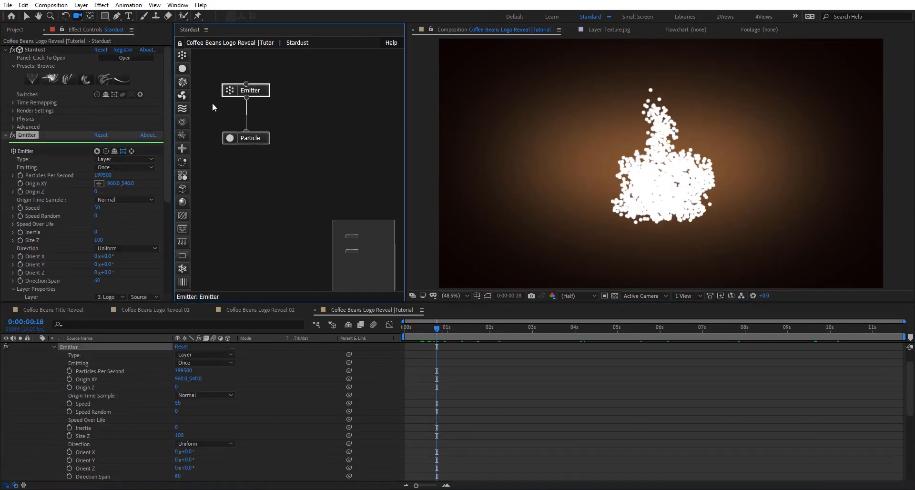
pyautogui.scroll(-3, 45, 164)
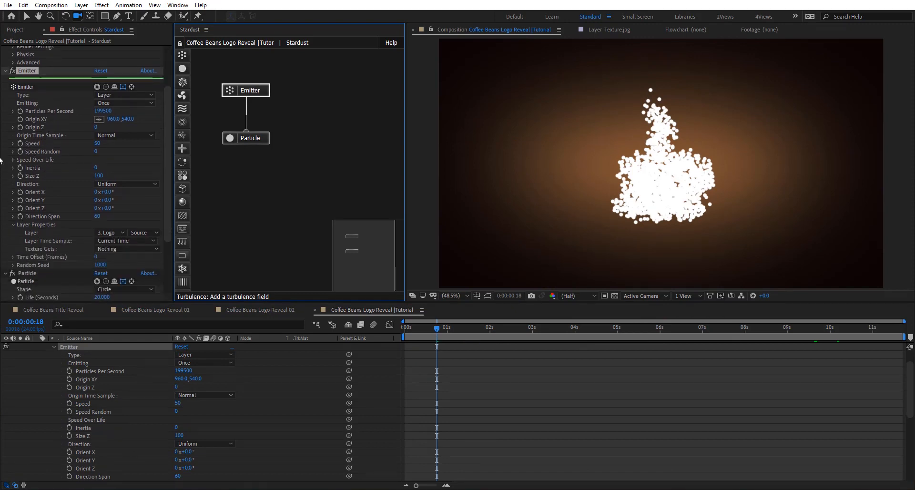
pyautogui.click(13, 159)
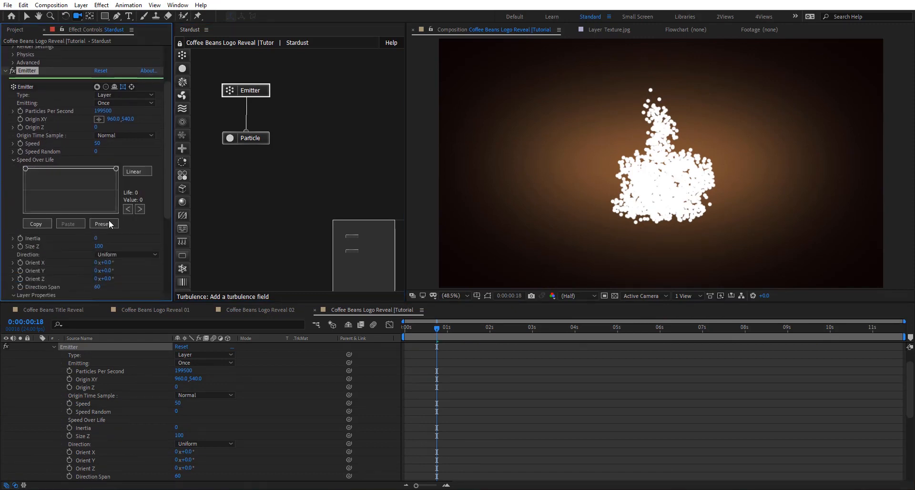
pyautogui.click(107, 226)
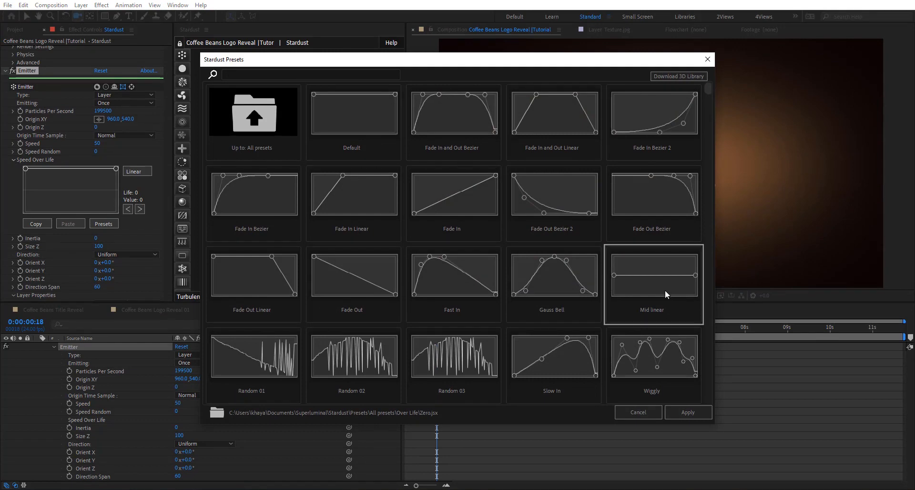
pyautogui.click(682, 411)
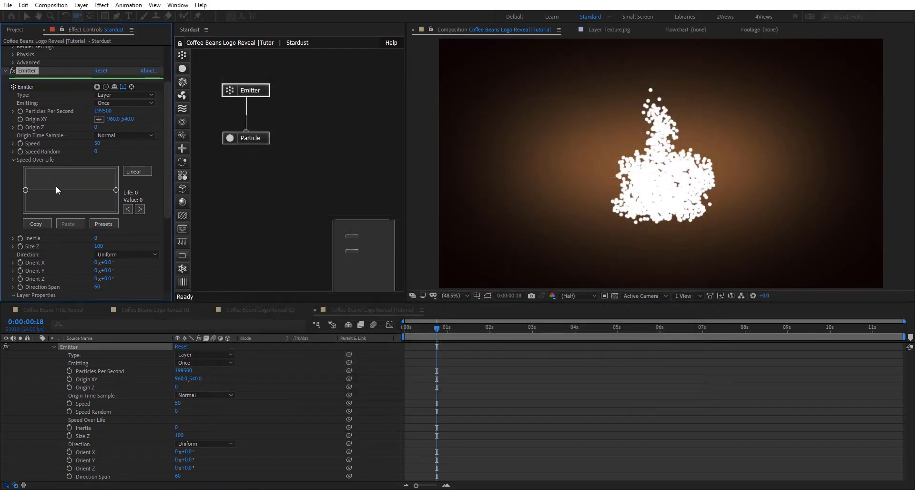
# - Raise the Speed Over Life curve to 100 at about life 11 and at its end, and preview the motion, stopping at 0:00:01:22
pyautogui.moveTo(40, 170); pyautogui.dragTo(36, 158)
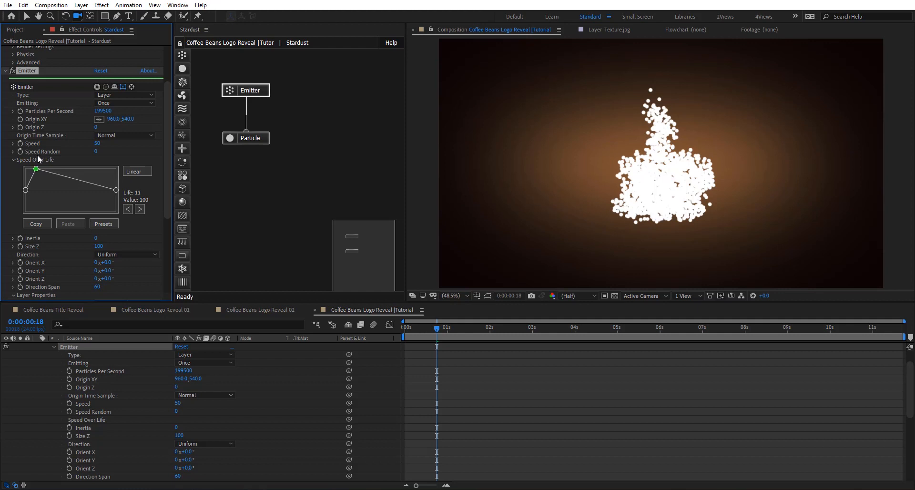
pyautogui.moveTo(115, 191); pyautogui.dragTo(116, 169)
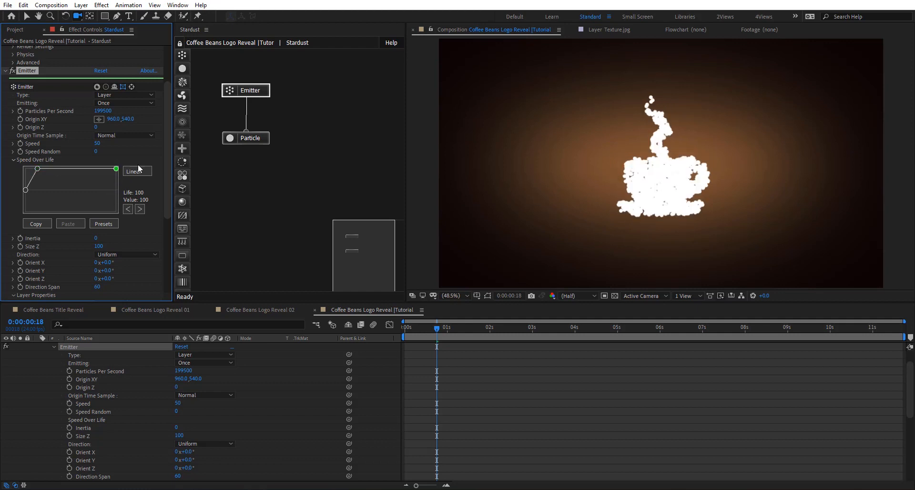
pyautogui.moveTo(439, 329); pyautogui.dragTo(672, 330)
pyautogui.moveTo(519, 329); pyautogui.dragTo(486, 367)
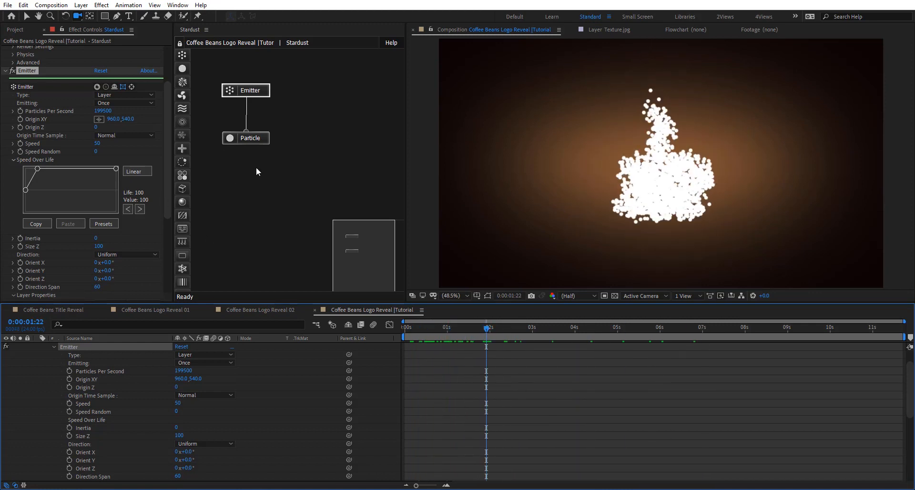
# - Add a Model node connected below the Particle node and set the particle's Shape to Model
pyautogui.click(247, 140)
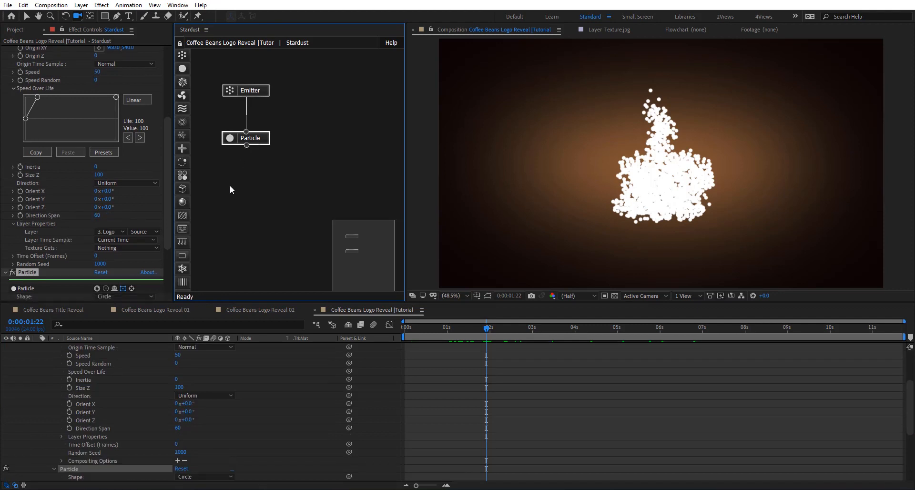
pyautogui.moveTo(181, 193); pyautogui.dragTo(241, 171)
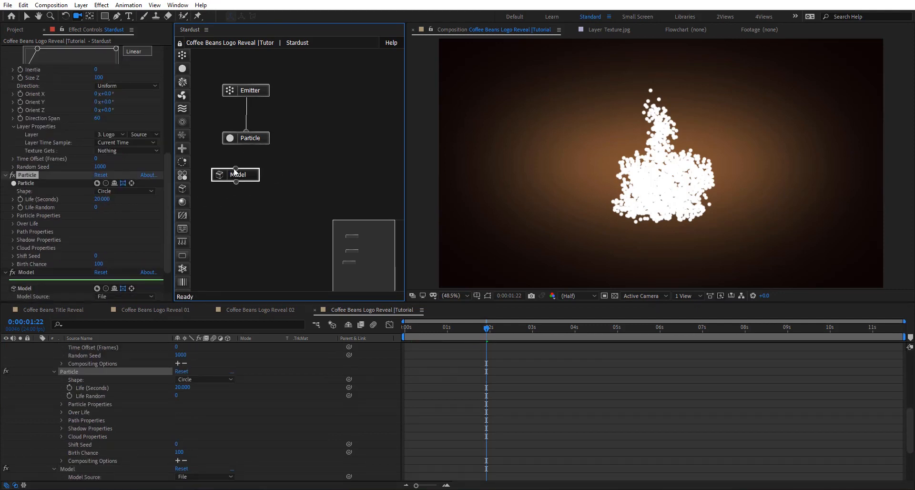
pyautogui.click(253, 138)
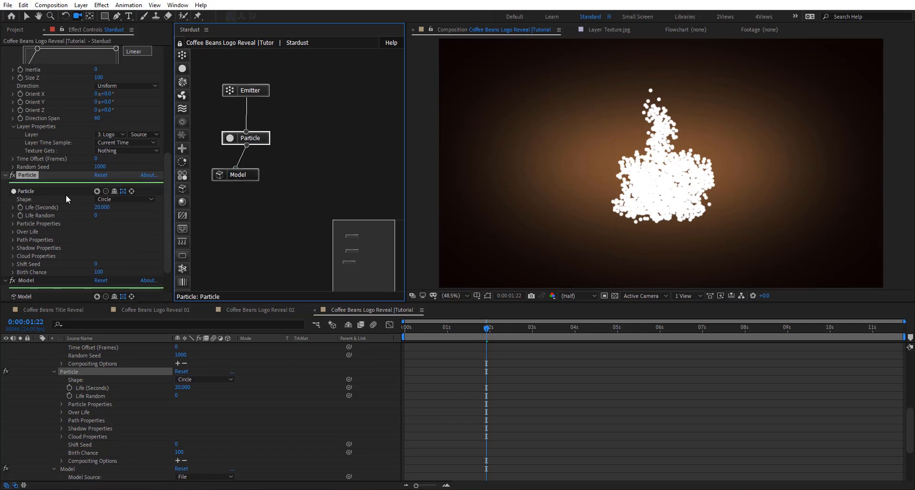
pyautogui.scroll(-2, 66, 181)
pyautogui.click(116, 151)
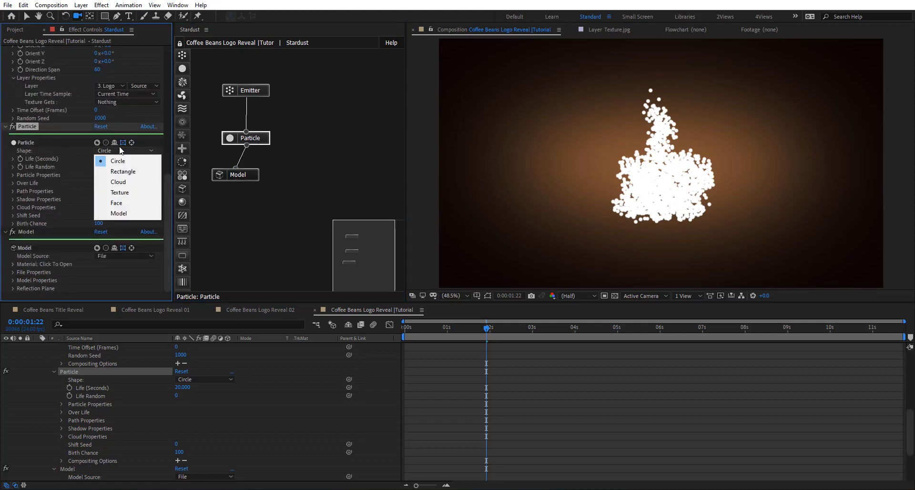
pyautogui.click(119, 214)
# - Load the 3D Coffe Beans OBJ file from the Coffe Bean folder into the Model node, importing its materials
pyautogui.click(249, 176)
pyautogui.scroll(-2, 82, 170)
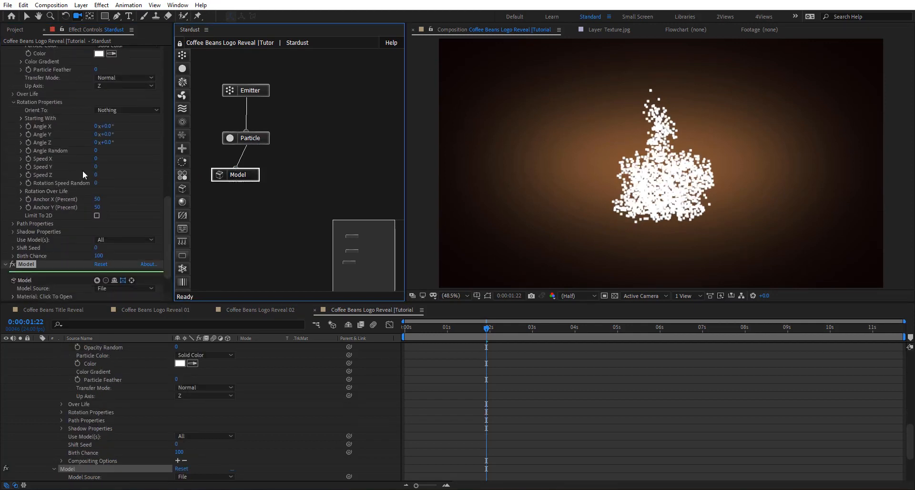
pyautogui.click(17, 264)
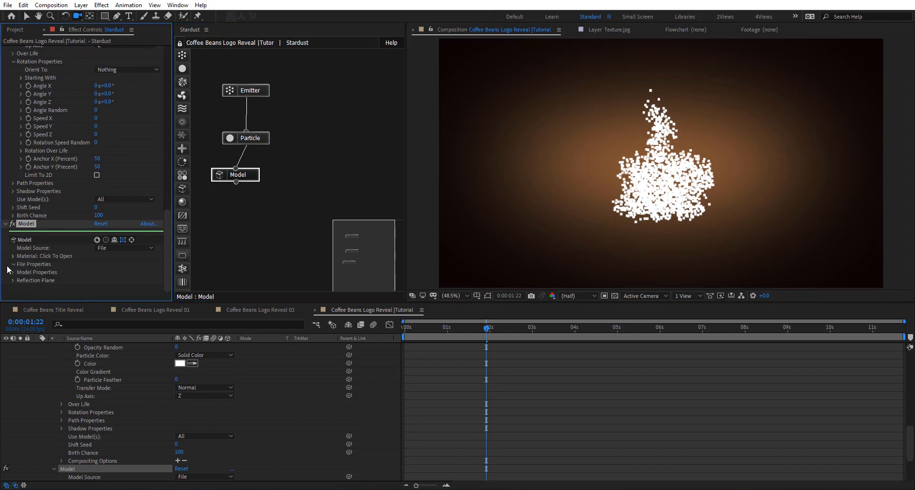
pyautogui.scroll(-1, 82, 259)
pyautogui.click(56, 253)
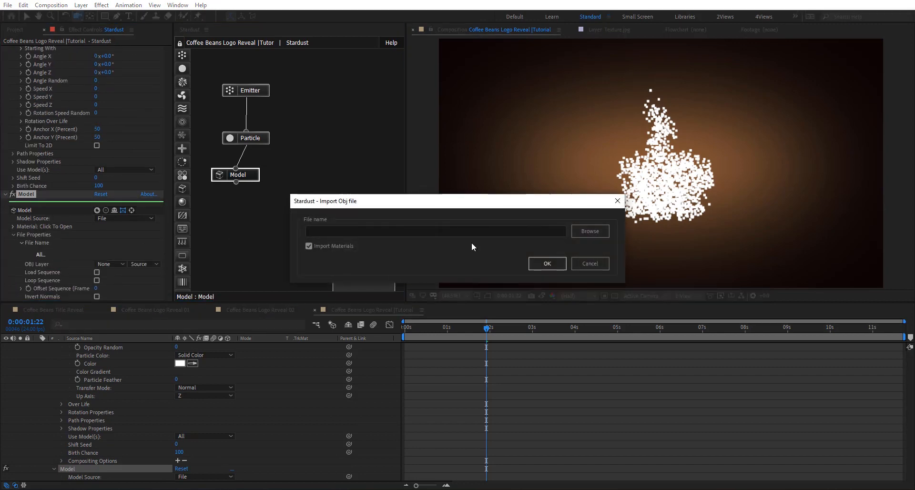
pyautogui.click(591, 231)
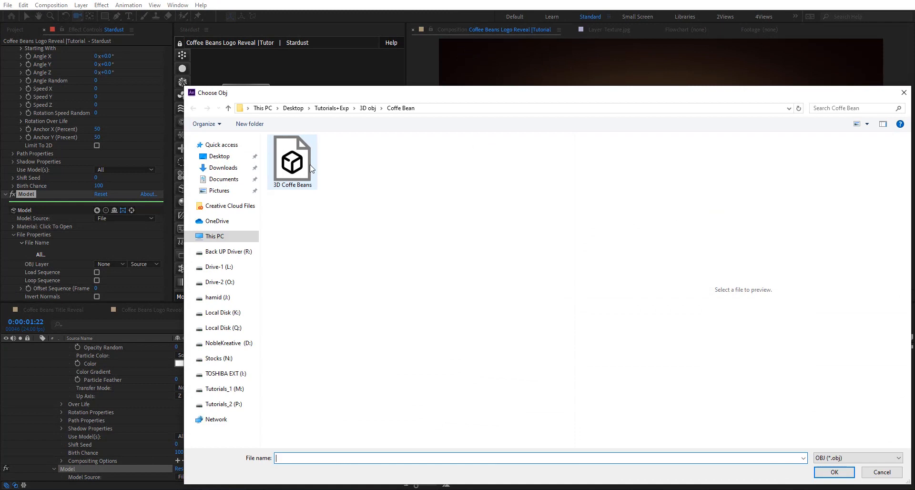
pyautogui.click(305, 157)
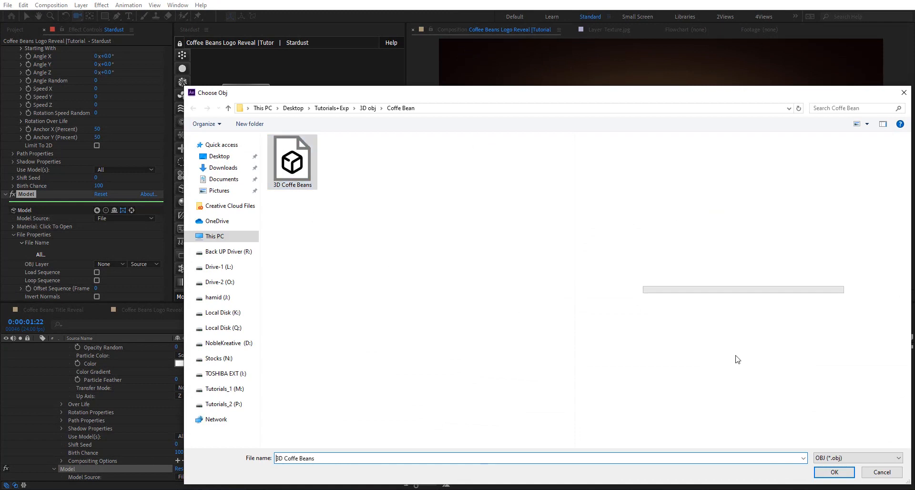
pyautogui.click(836, 473)
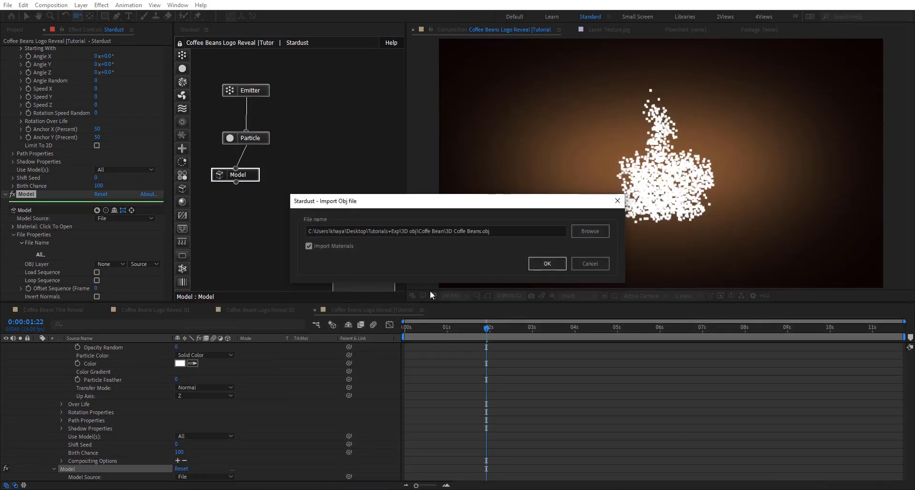
pyautogui.click(547, 263)
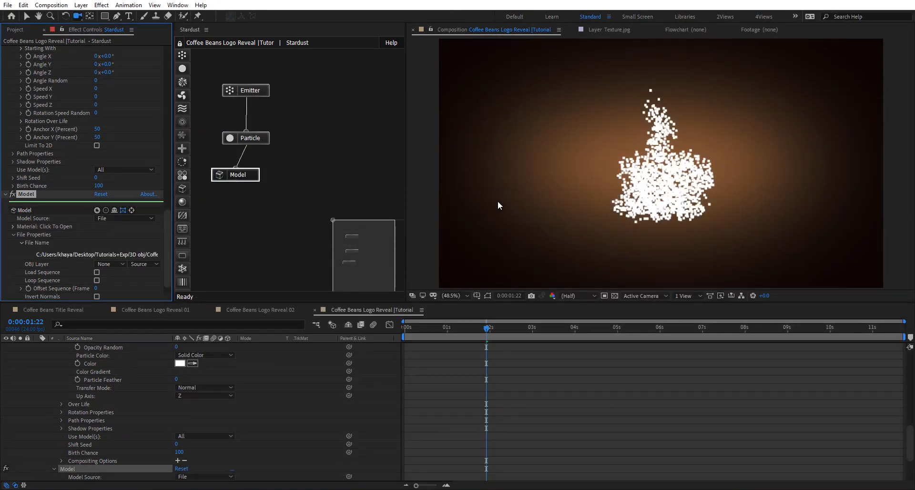
pyautogui.scroll(4, 678, 161)
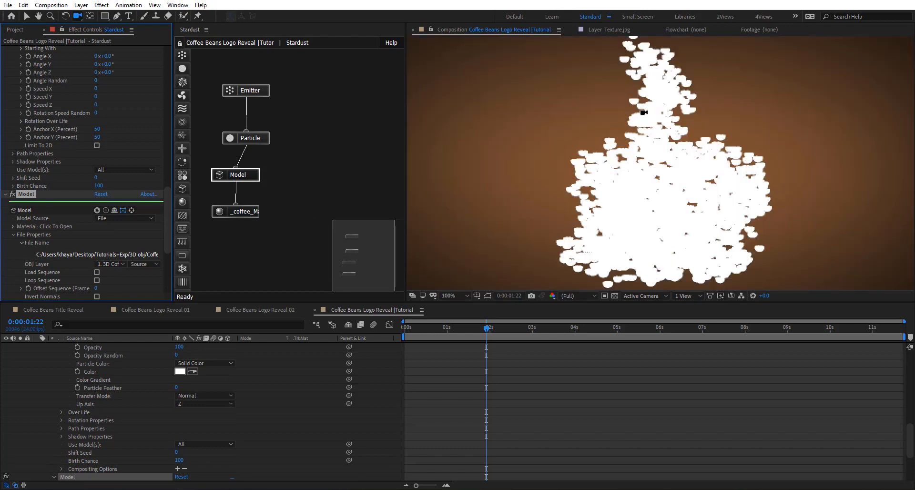
pyautogui.scroll(-1, 705, 188)
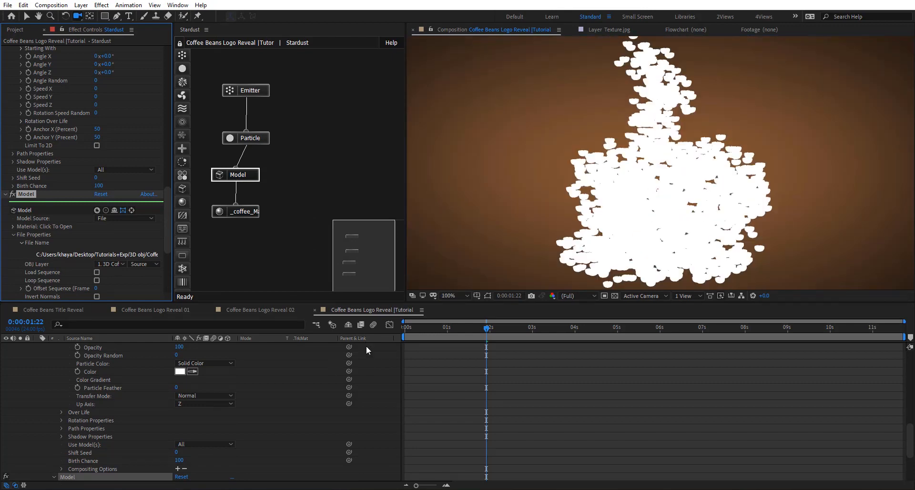
# - Create a white ambient light with 20% intensity in the composition
pyautogui.rightClick(380, 363)
pyautogui.moveTo(477, 368)
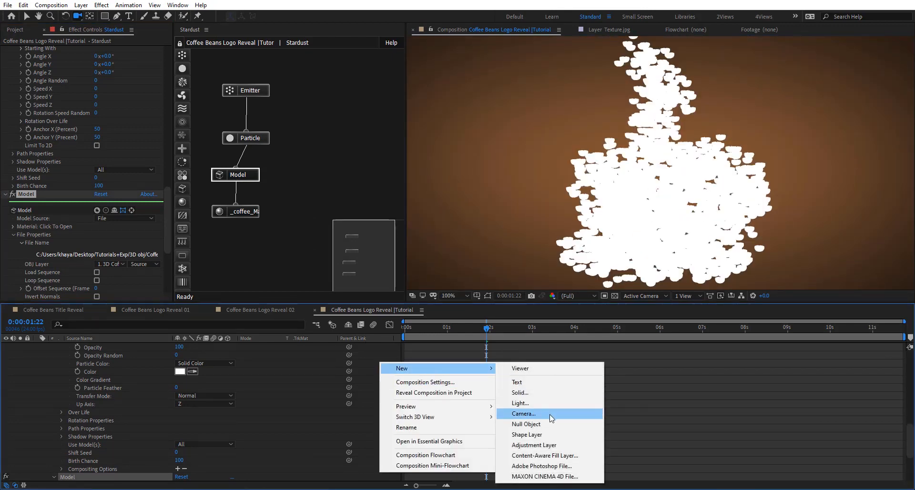
pyautogui.click(522, 403)
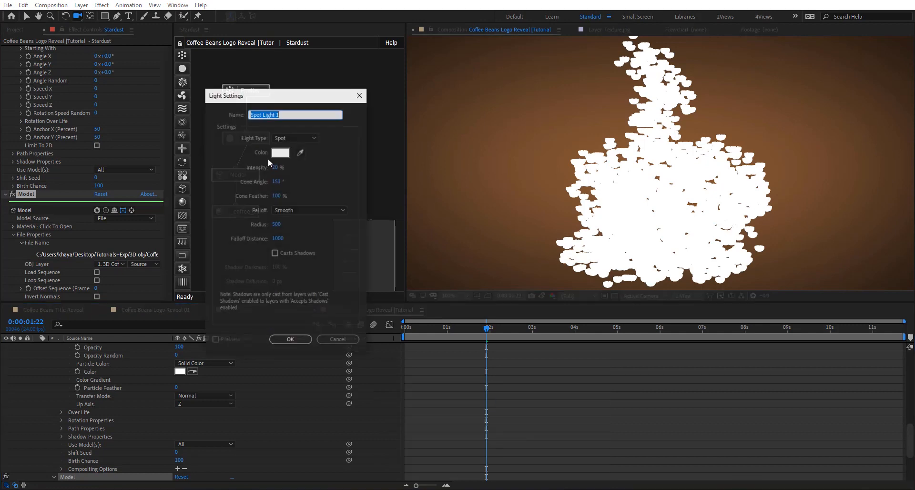
pyautogui.click(290, 138)
pyautogui.click(291, 174)
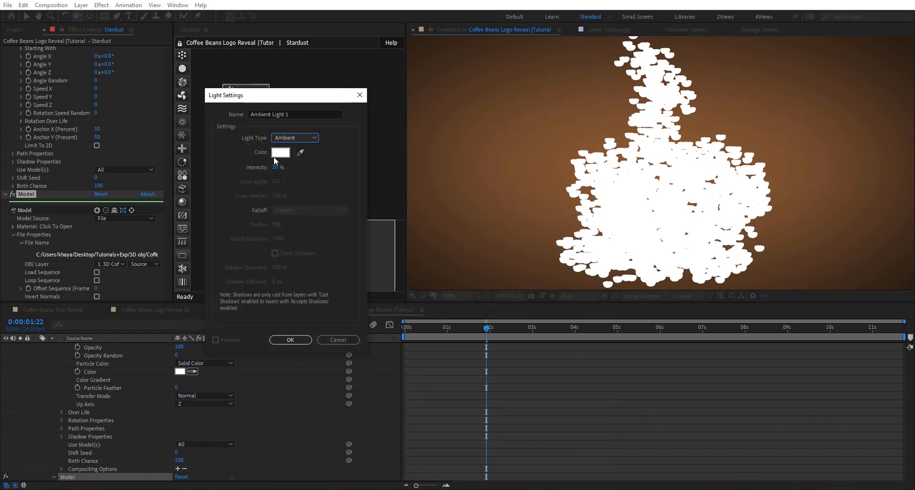
pyautogui.click(294, 340)
# - Create a white point light with Smooth falloff, radius 500 and falloff distance 1000
pyautogui.rightClick(370, 375)
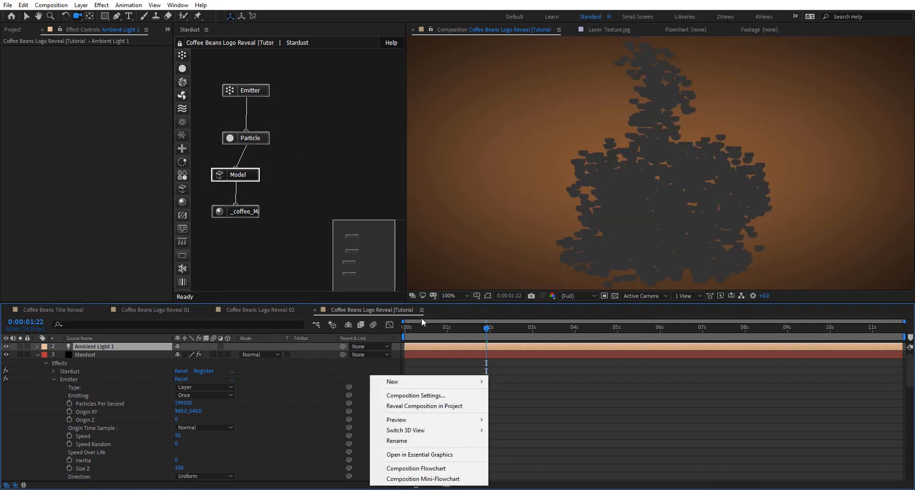
pyautogui.moveTo(455, 381)
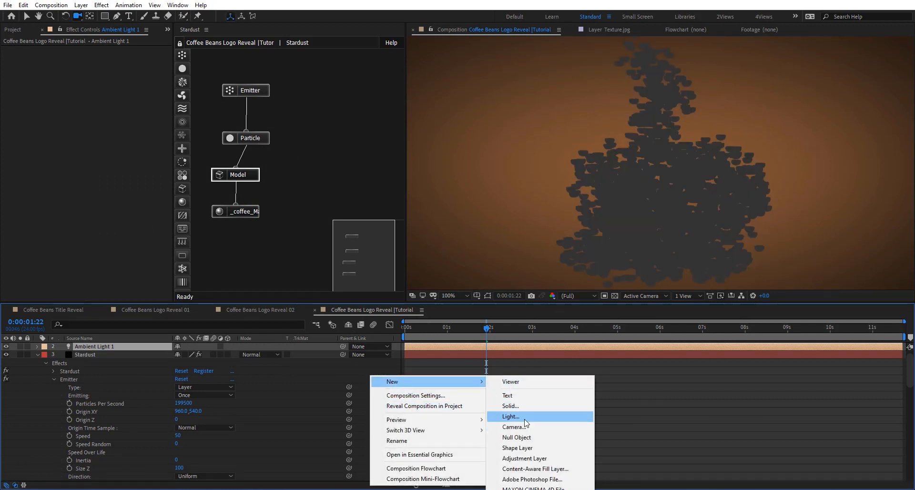
pyautogui.click(511, 417)
pyautogui.click(297, 139)
pyautogui.click(293, 165)
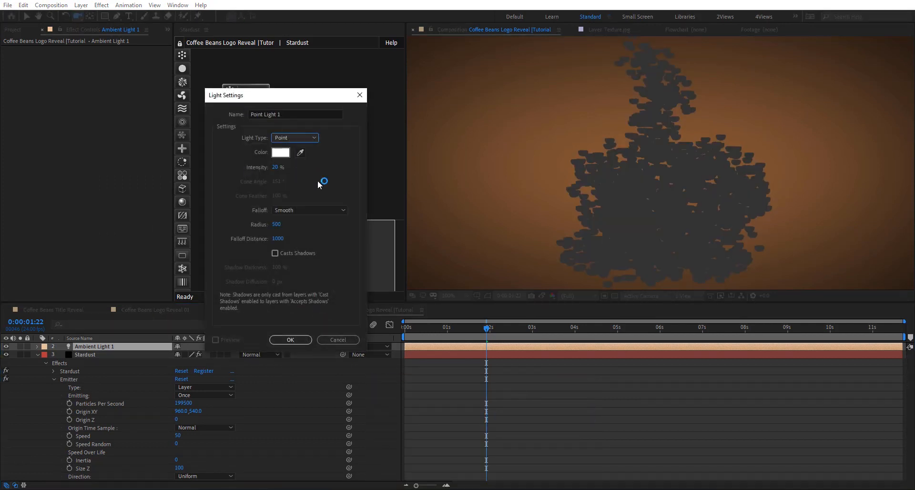
pyautogui.click(276, 167)
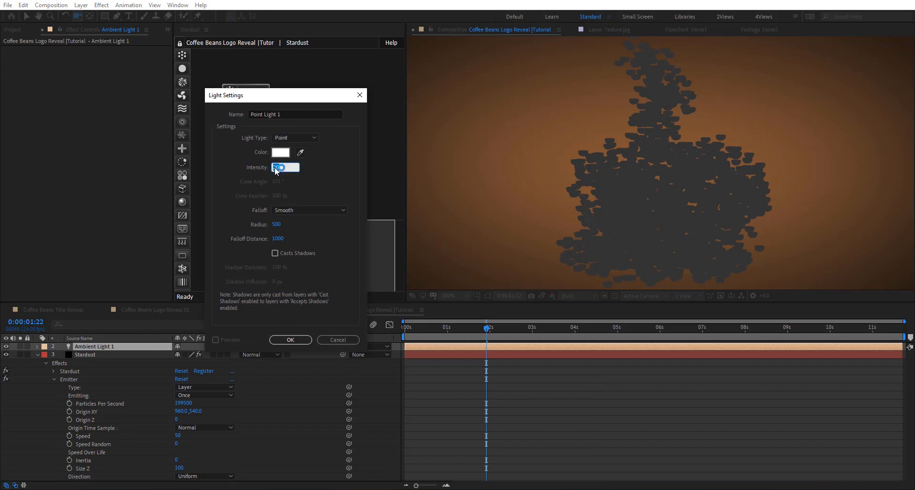
pyautogui.press('Return')
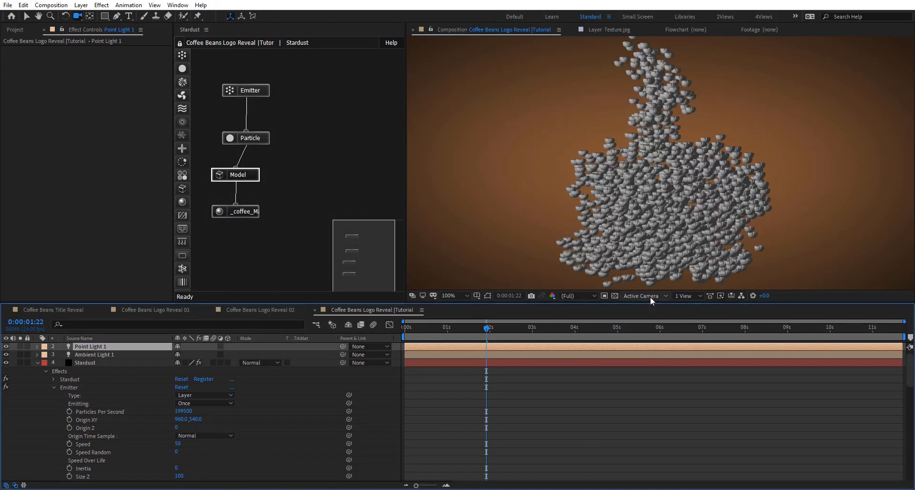
# - Switch the composition's 3D view to Left and collapse the Stardust layer's properties
pyautogui.click(651, 301)
pyautogui.click(646, 330)
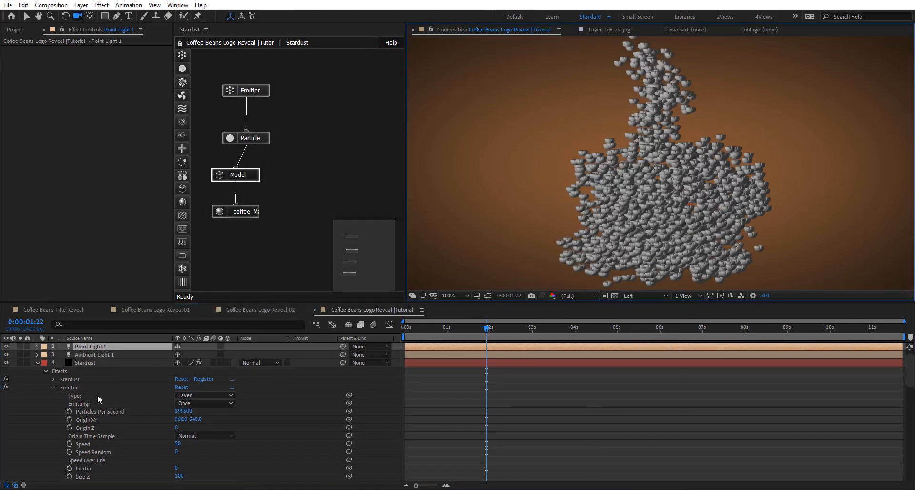
pyautogui.click(38, 363)
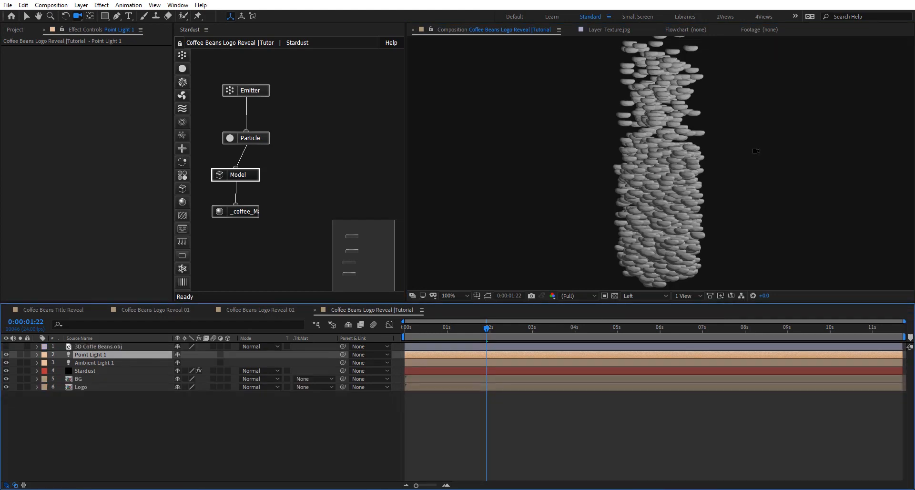
# - Duplicate the point light and move the copy along its Z axis to just behind the coffee beans
pyautogui.press('v')
pyautogui.scroll(-4, 733, 160)
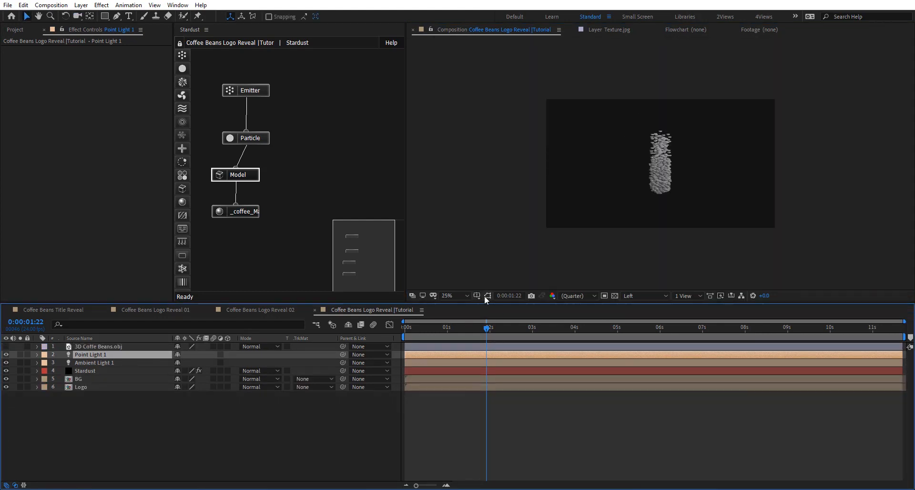
pyautogui.click(487, 296)
pyautogui.hotkey('ctrl', 'd')
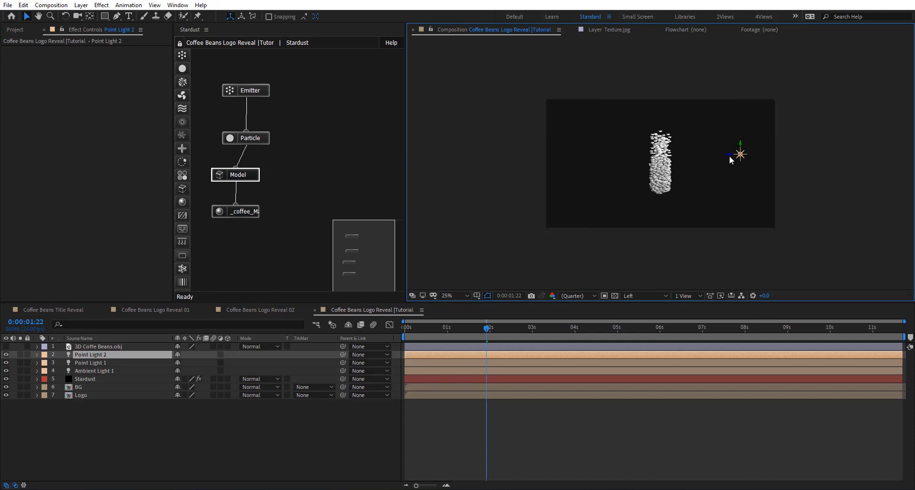
pyautogui.moveTo(604, 162); pyautogui.dragTo(638, 158)
pyautogui.press('.')
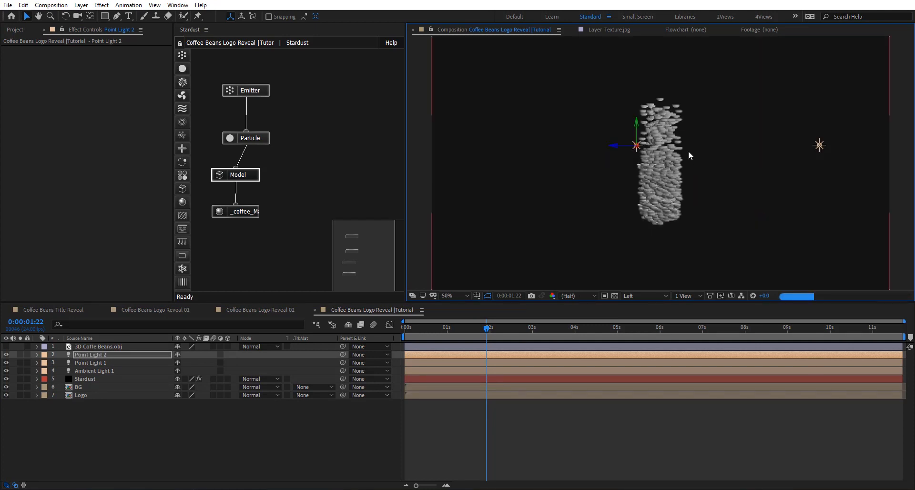
# - Preview Texture.jpg from the Assets folder's Texture subfolder and add it as a hidden layer directly below the Stardust layer
pyautogui.click(250, 212)
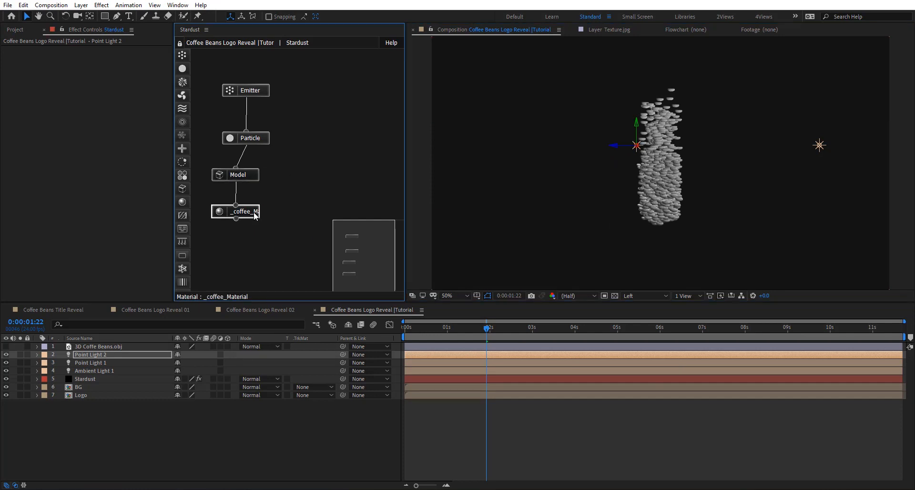
pyautogui.click(15, 31)
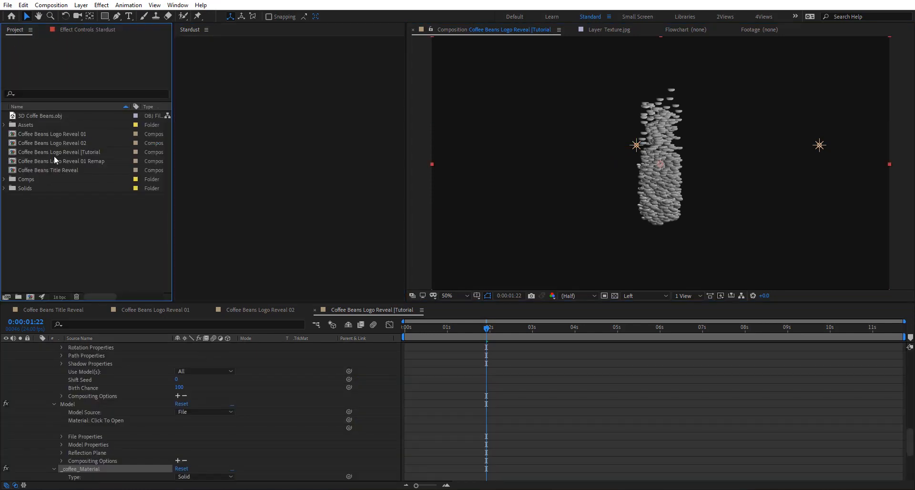
pyautogui.click(5, 125)
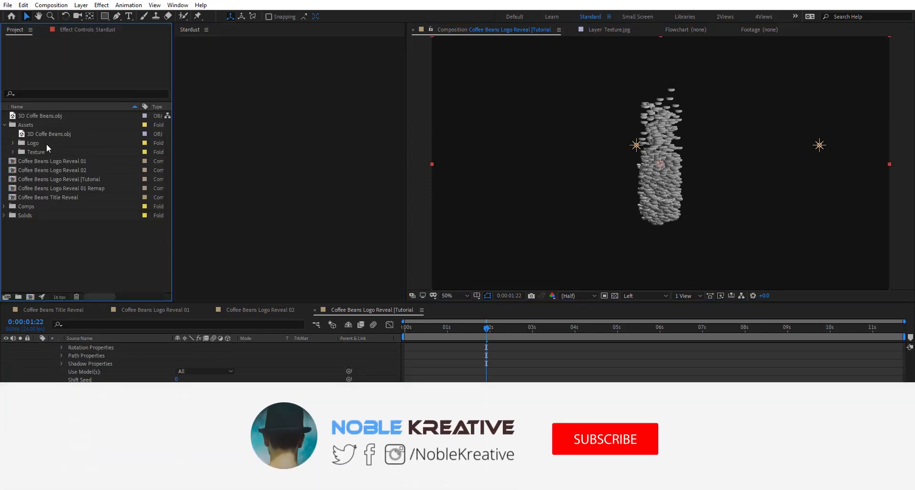
pyautogui.doubleClick(64, 162)
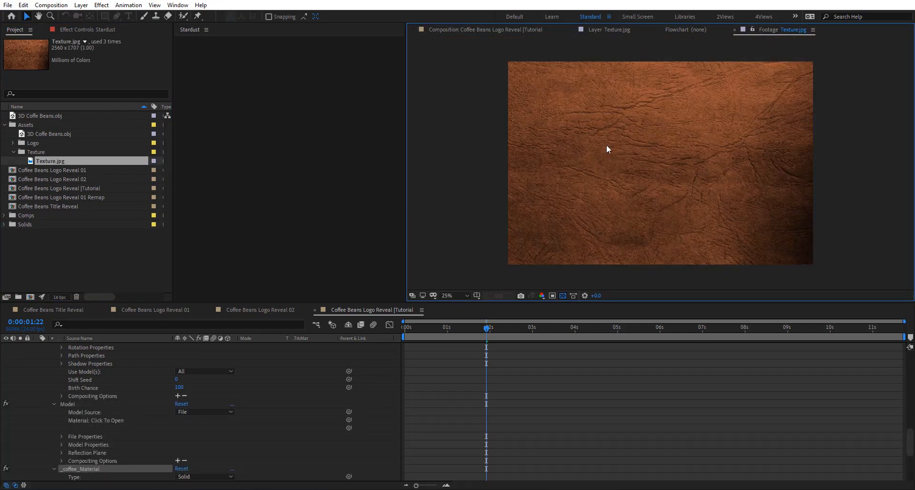
pyautogui.click(472, 29)
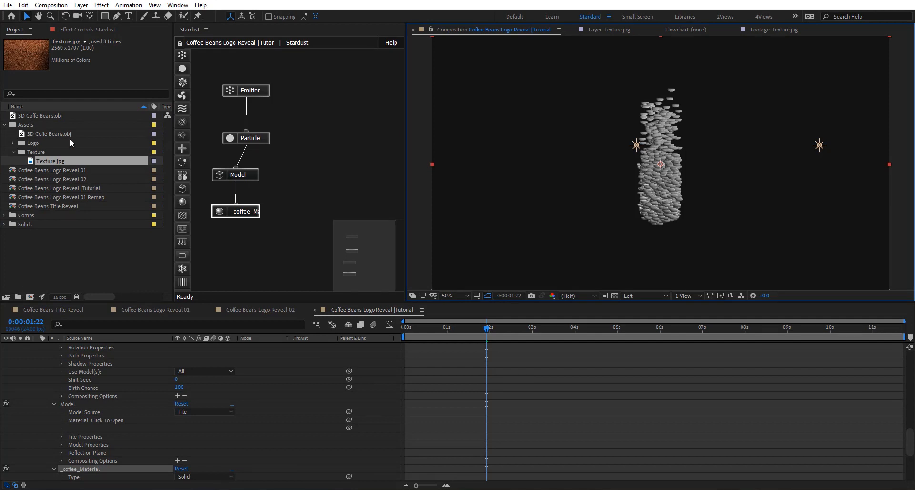
pyautogui.moveTo(82, 159); pyautogui.dragTo(304, 465)
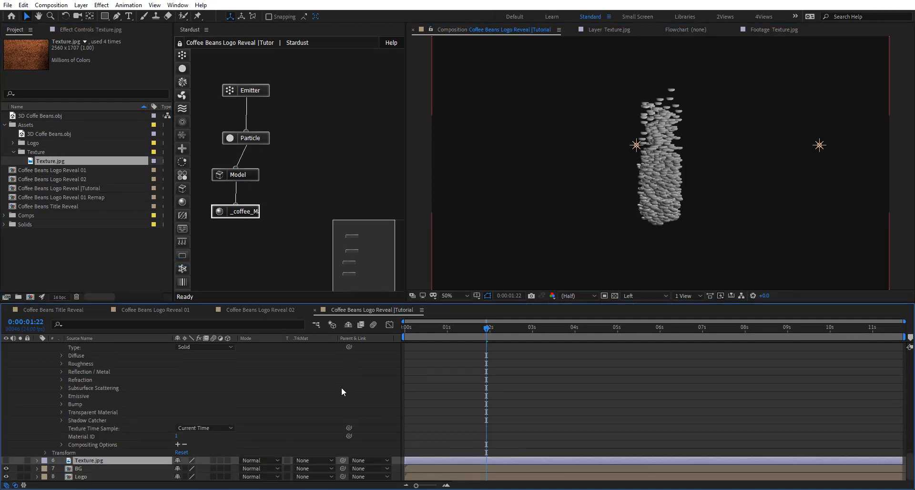
# - Switch the composition's 3D view from Left to Active Camera
pyautogui.scroll(5, 342, 387)
pyautogui.click(644, 296)
pyautogui.click(644, 305)
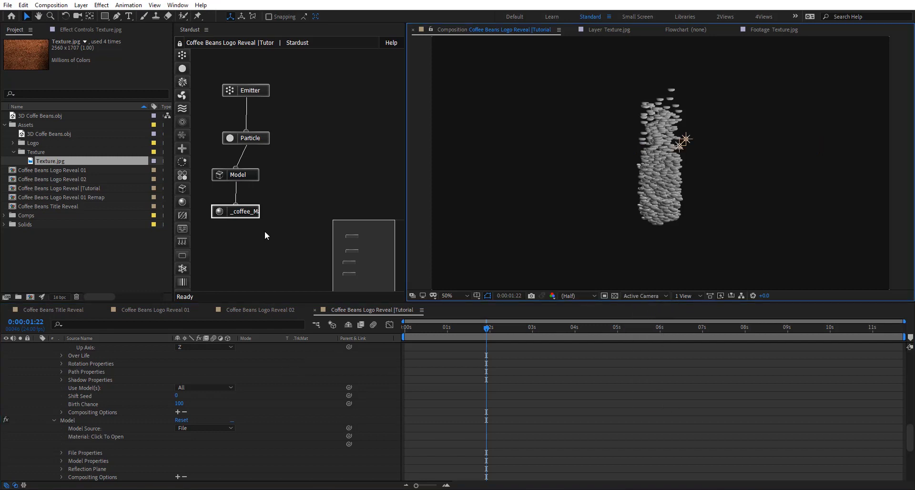
# - Assign the Texture.jpg layer as the diffuse texture of the coffee material and check the beans up close
pyautogui.click(239, 211)
pyautogui.click(90, 31)
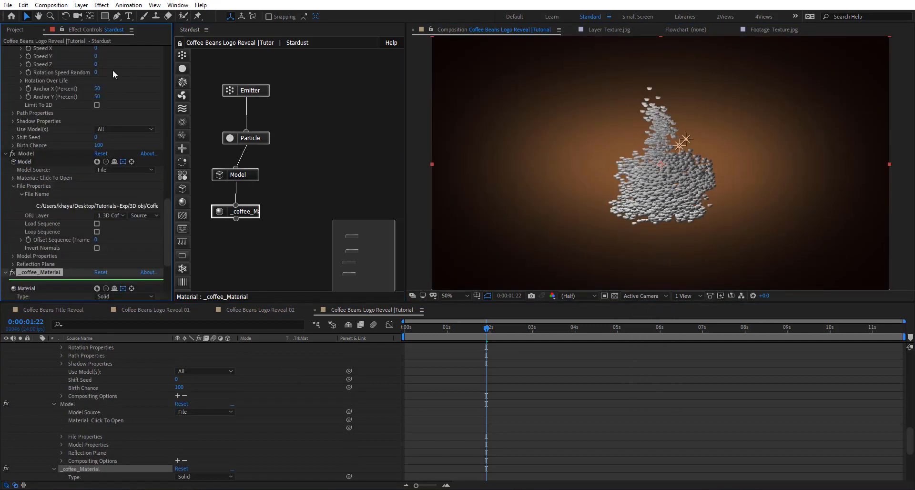
pyautogui.scroll(-4, 67, 201)
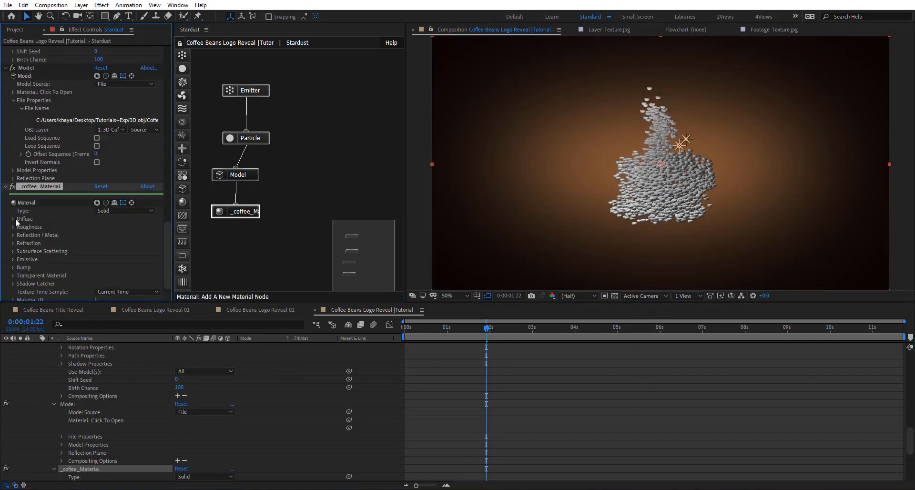
pyautogui.click(13, 219)
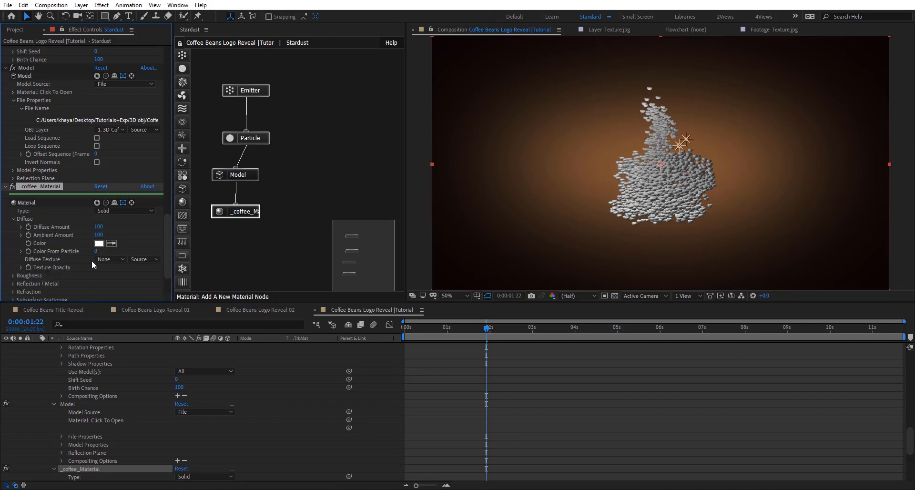
pyautogui.click(108, 260)
pyautogui.click(117, 305)
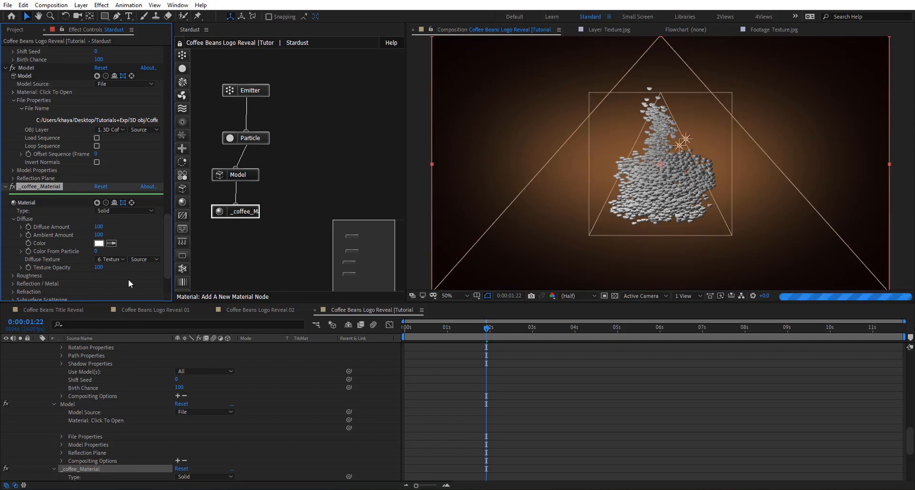
pyautogui.scroll(1, 758, 163)
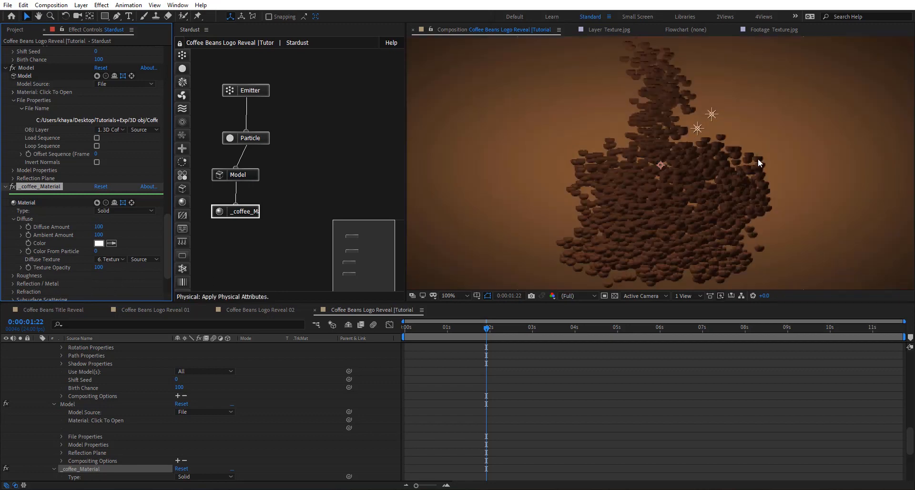
pyautogui.scroll(1, 673, 179)
pyautogui.scroll(1, 674, 179)
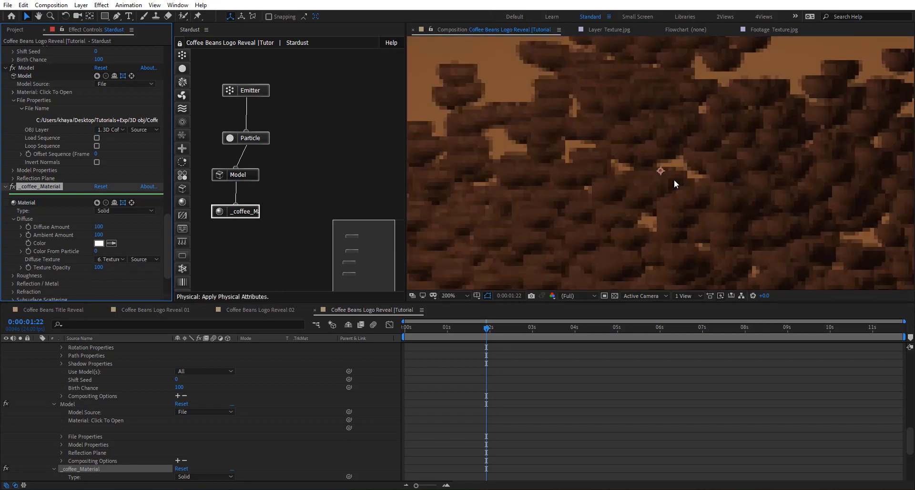
pyautogui.scroll(-1, 674, 179)
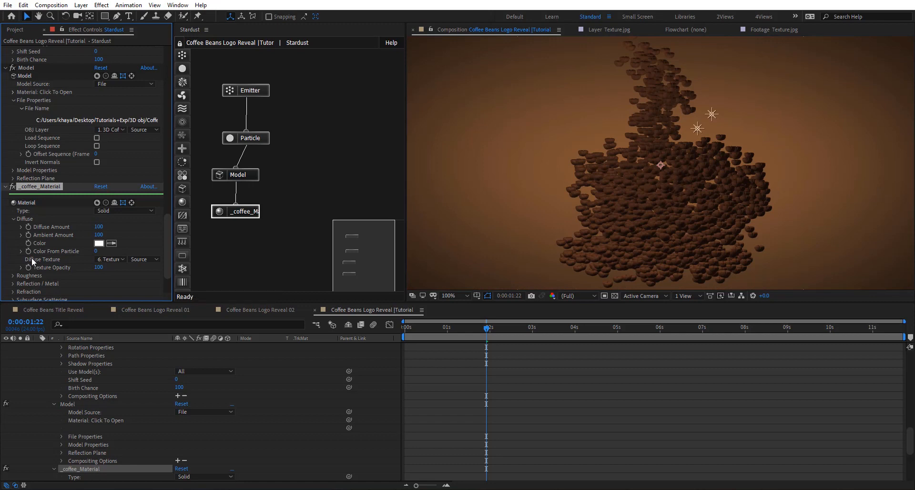
# - Set the coffee material's diffuse texture opacity to 50 and its diffuse color to dark brown 2E1105
pyautogui.click(97, 268)
pyautogui.press('.')
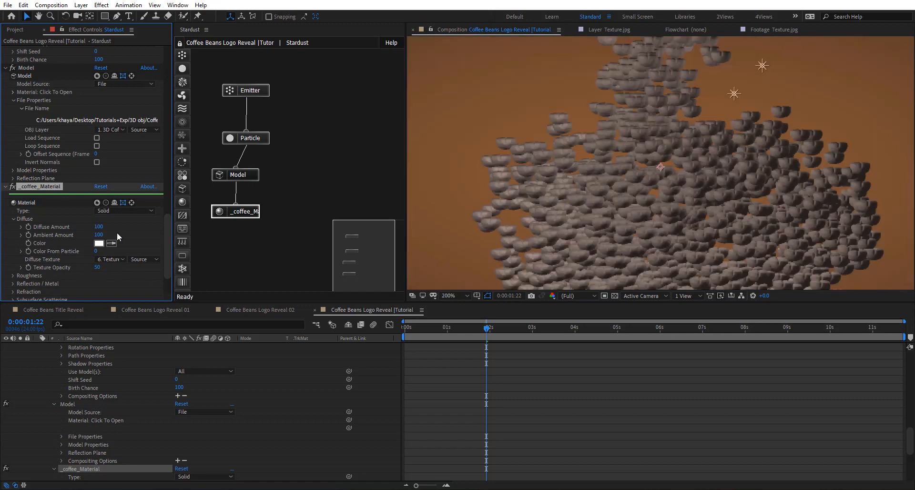
pyautogui.click(98, 243)
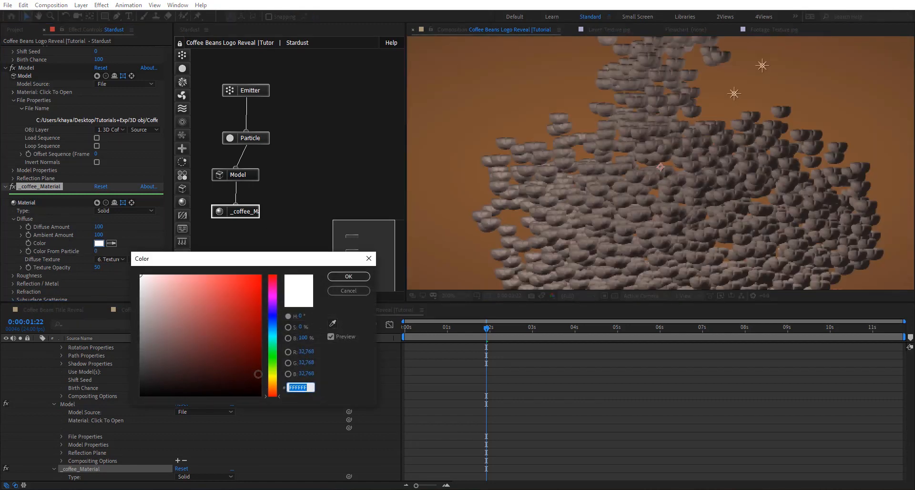
pyautogui.moveTo(274, 389)
pyautogui.mouseDown()
pyautogui.moveTo(253, 374)
pyautogui.moveTo(267, 369)
pyautogui.moveTo(267, 383)
pyautogui.moveTo(247, 373)
pyautogui.mouseUp()
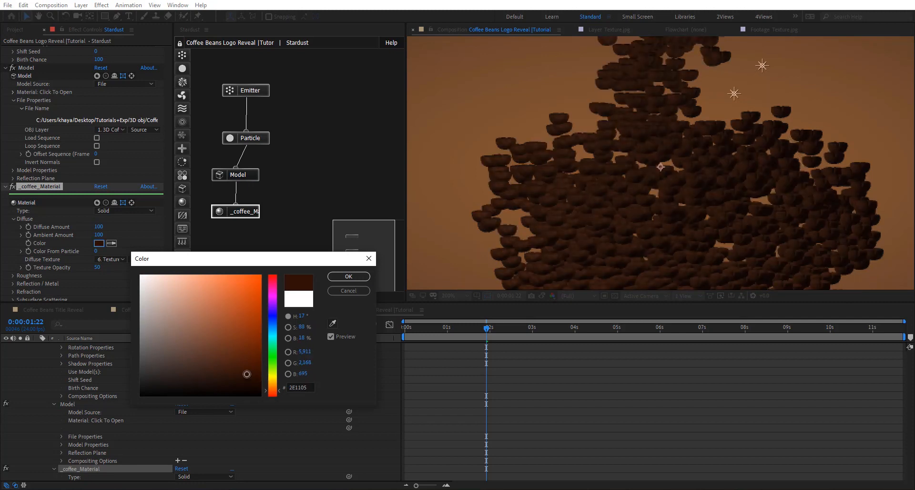
pyautogui.click(338, 277)
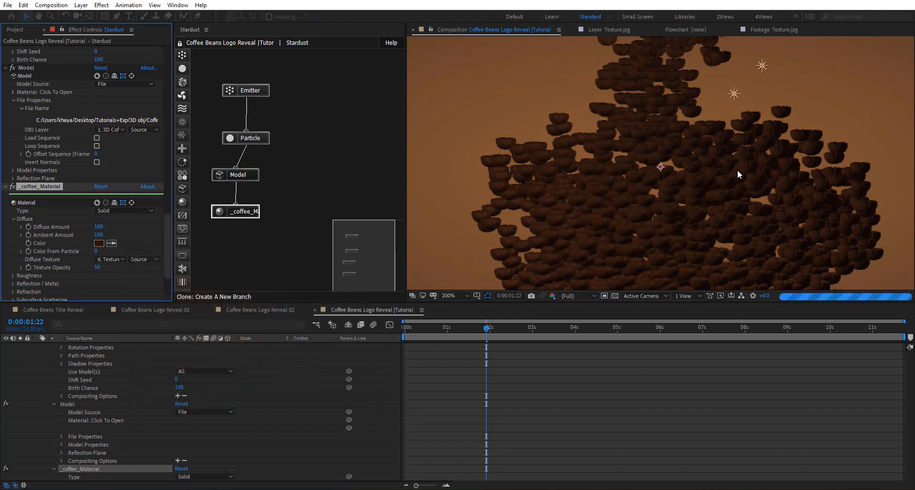
pyautogui.scroll(-2, 630, 182)
pyautogui.scroll(1, 645, 178)
pyautogui.scroll(-1, 647, 172)
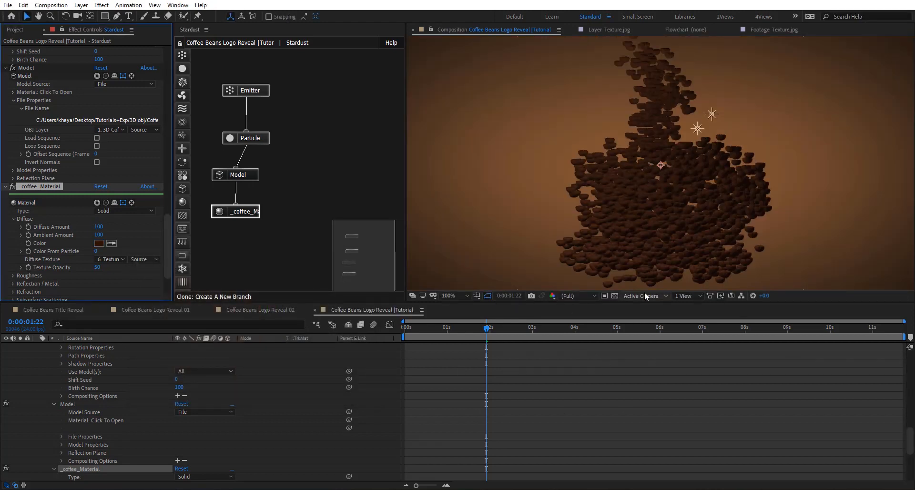
# - Create a white spot light with 50% intensity, 151° cone angle, 100% cone feather, Smooth falloff, radius 500 and falloff distance 1000
pyautogui.rightClick(367, 363)
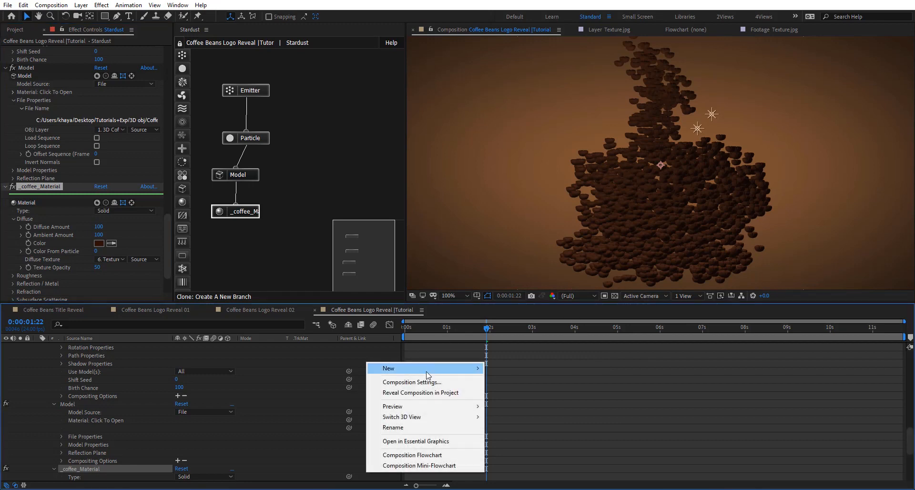
pyautogui.moveTo(429, 368)
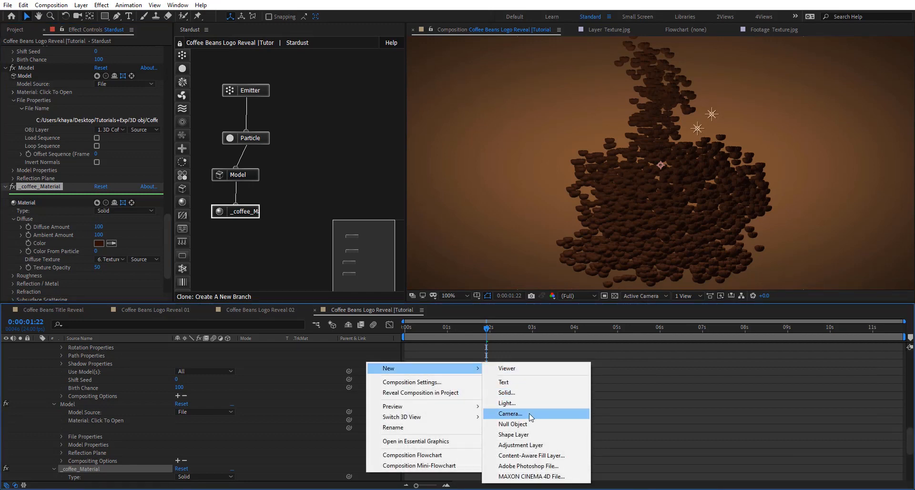
pyautogui.click(536, 406)
pyautogui.click(294, 138)
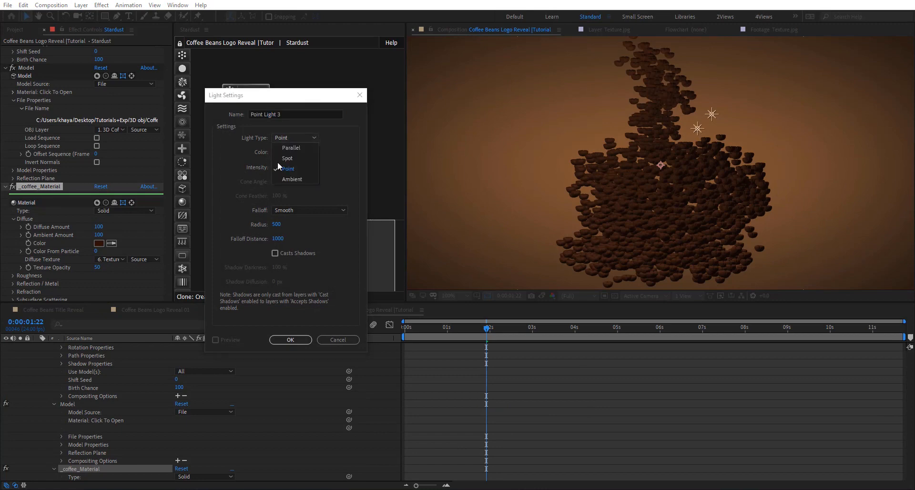
pyautogui.click(288, 158)
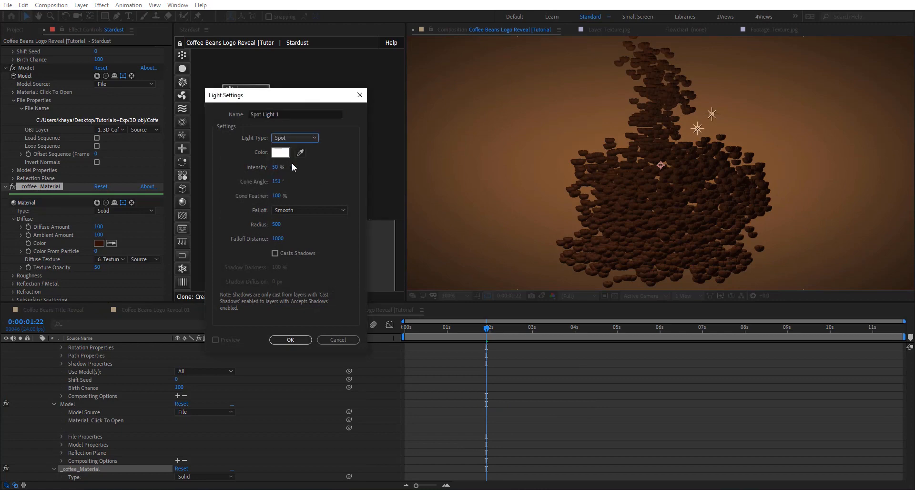
pyautogui.click(290, 340)
# - In the Left 3D view, move the spot light above and in front of the beans and aim its point of interest at them
pyautogui.click(665, 297)
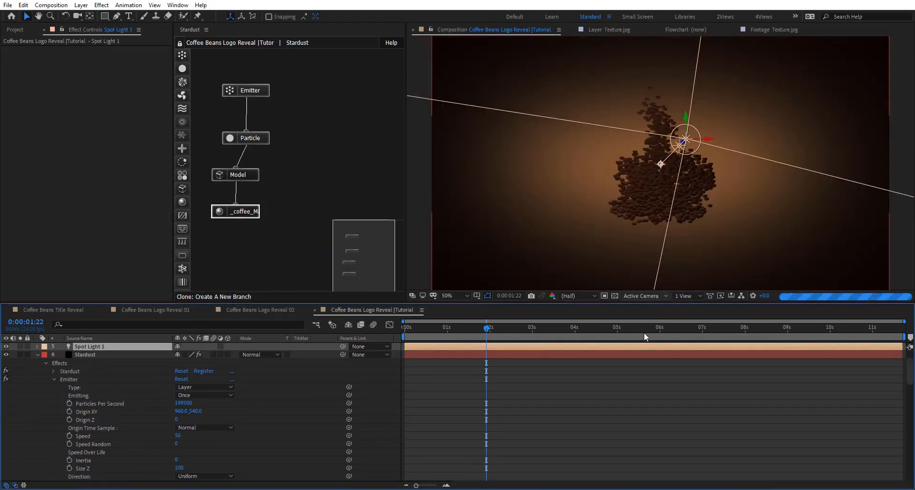
pyautogui.click(640, 332)
pyautogui.press(',')
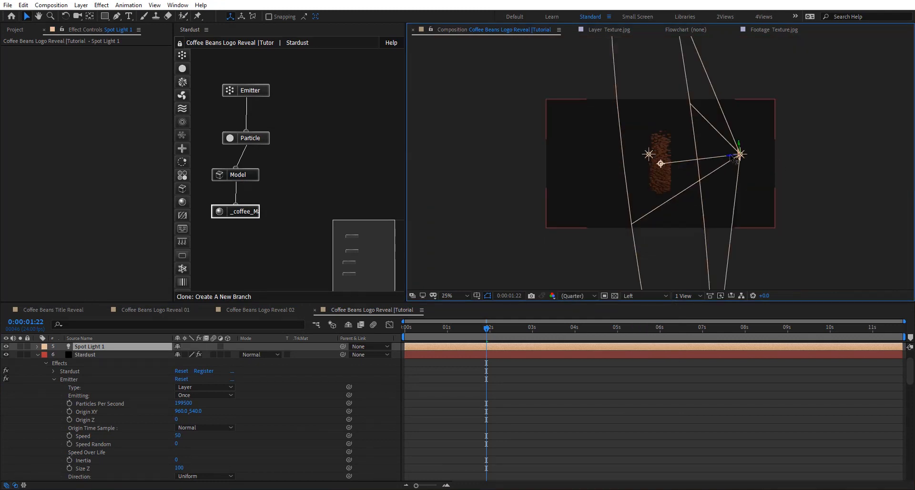
pyautogui.moveTo(731, 157); pyautogui.dragTo(837, 53)
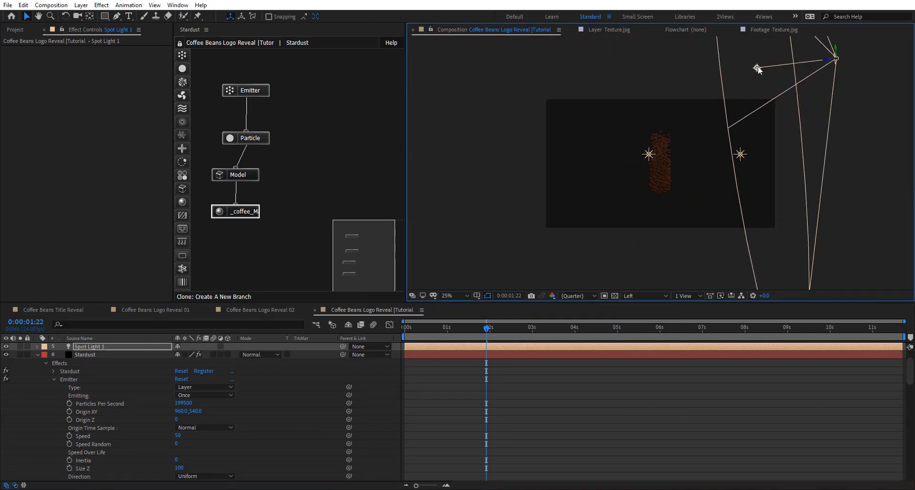
pyautogui.moveTo(758, 70); pyautogui.dragTo(654, 153)
# - Narrow the cone angle of the spot light so its beam concentrates on the coffee beans
pyautogui.doubleClick(119, 345)
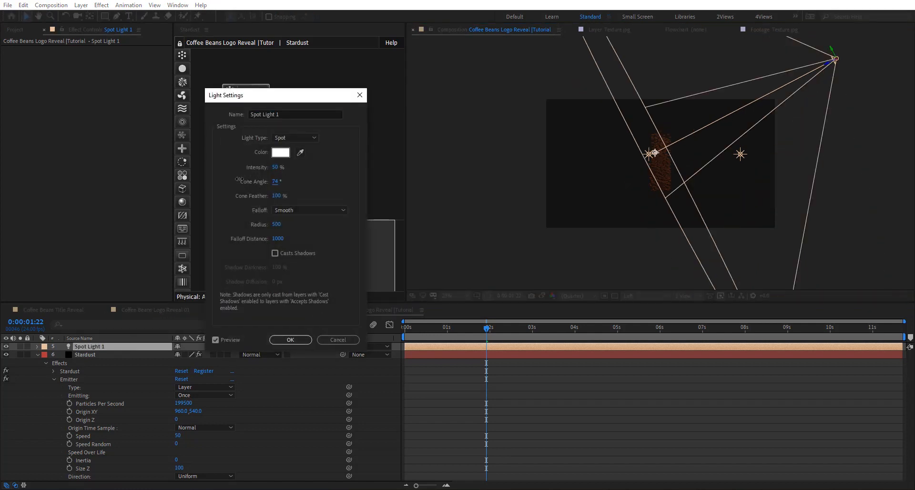
pyautogui.moveTo(239, 178); pyautogui.dragTo(210, 179)
pyautogui.click(291, 340)
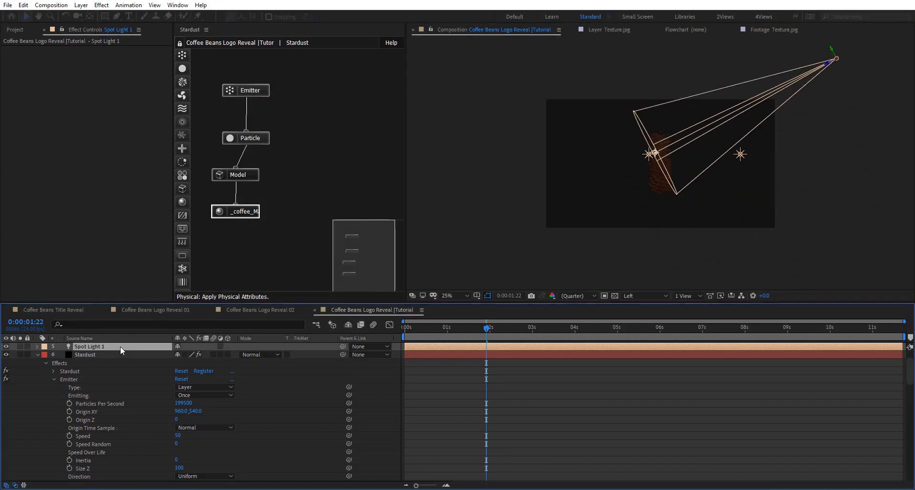
# - Duplicate the spot light, move the copy below and in front of the beans, and aim its point of interest at them
pyautogui.hotkey('ctrl', 'd')
pyautogui.moveTo(837, 58); pyautogui.dragTo(910, 174)
pyautogui.moveTo(910, 165); pyautogui.dragTo(904, 245)
pyautogui.moveTo(893, 254); pyautogui.dragTo(666, 176)
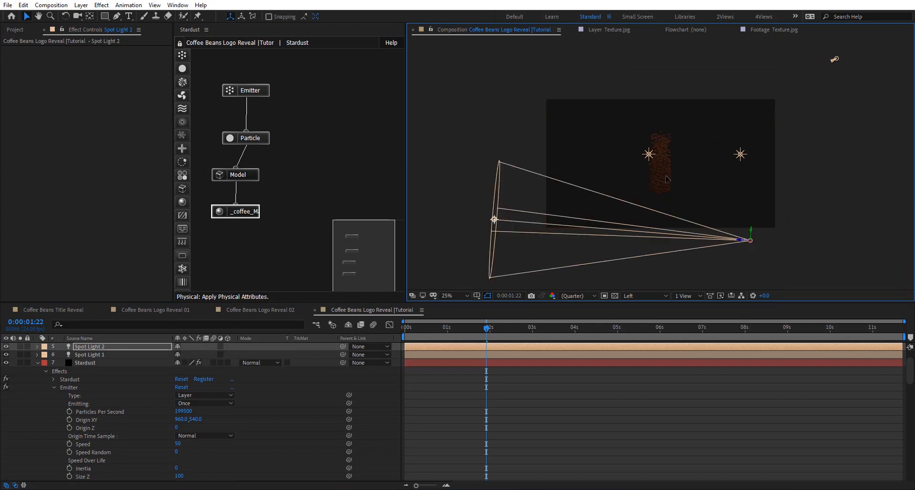
pyautogui.moveTo(494, 219); pyautogui.dragTo(648, 153)
# - Return the 3D view to Active Camera, deselect the light and inspect the spot lighting on the beans up close
pyautogui.click(646, 296)
pyautogui.click(644, 306)
pyautogui.click(567, 405)
pyautogui.scroll(2, 527, 221)
pyautogui.scroll(3, 668, 153)
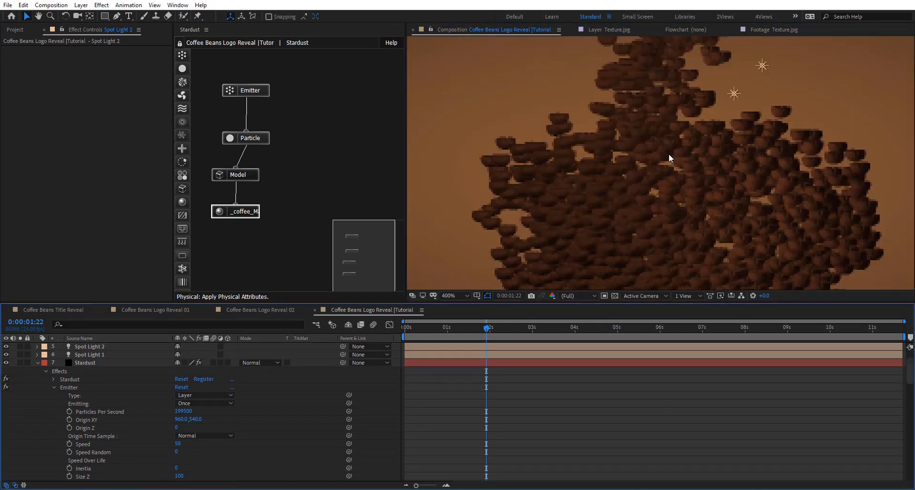
pyautogui.scroll(-4, 668, 154)
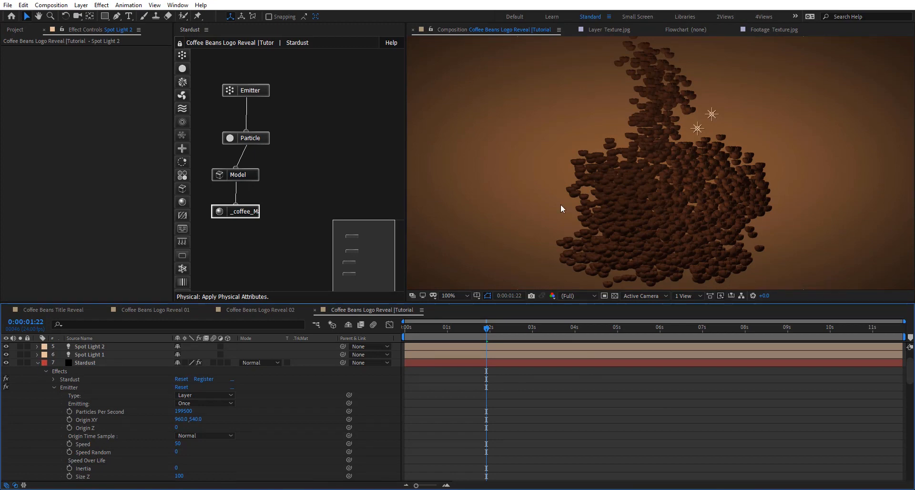
# - Collapse the Stardust layer, add a new camera to the composition and move the current time to 0:00:04:08
pyautogui.click(37, 362)
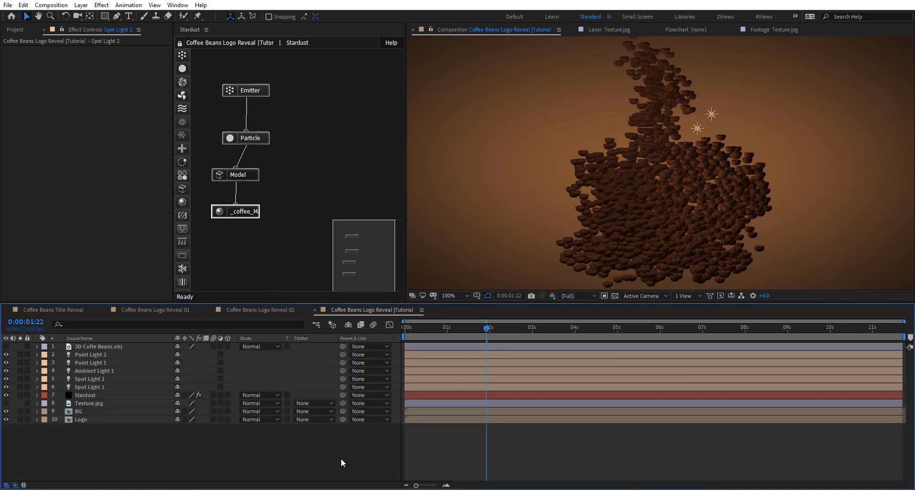
pyautogui.rightClick(199, 459)
pyautogui.moveTo(305, 351)
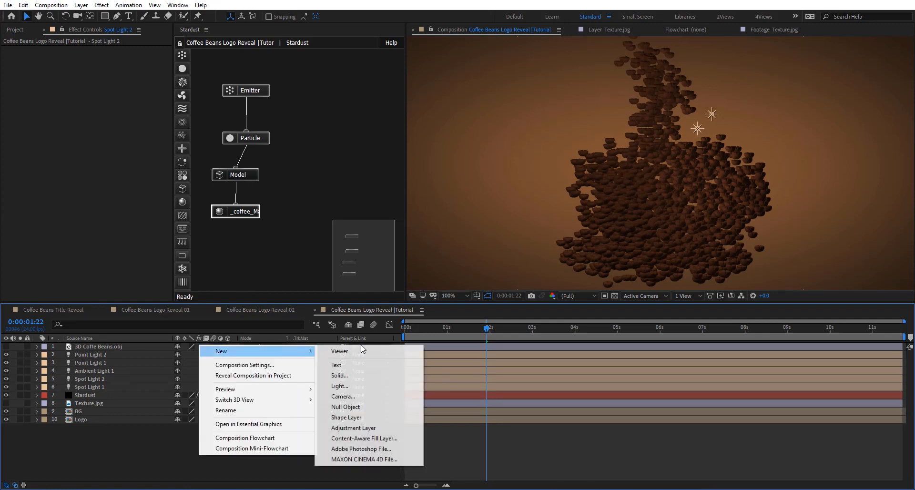
pyautogui.click(377, 398)
pyautogui.click(553, 341)
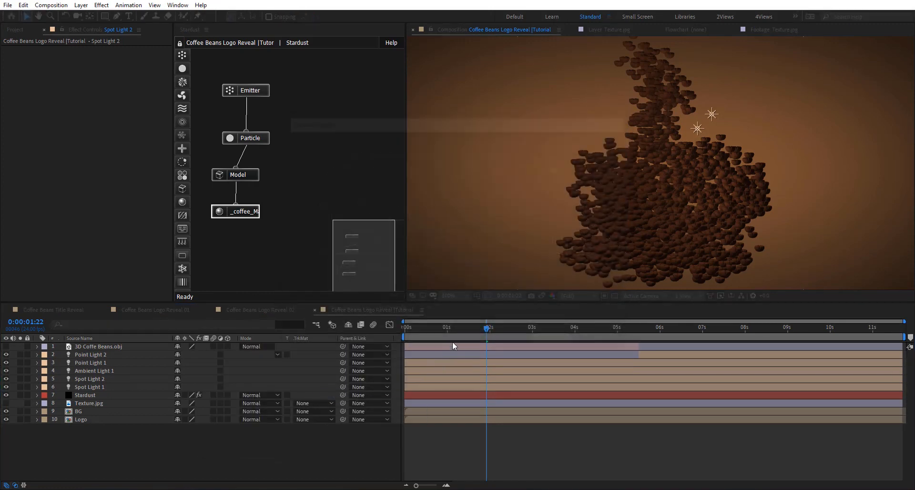
pyautogui.moveTo(484, 329); pyautogui.dragTo(590, 328)
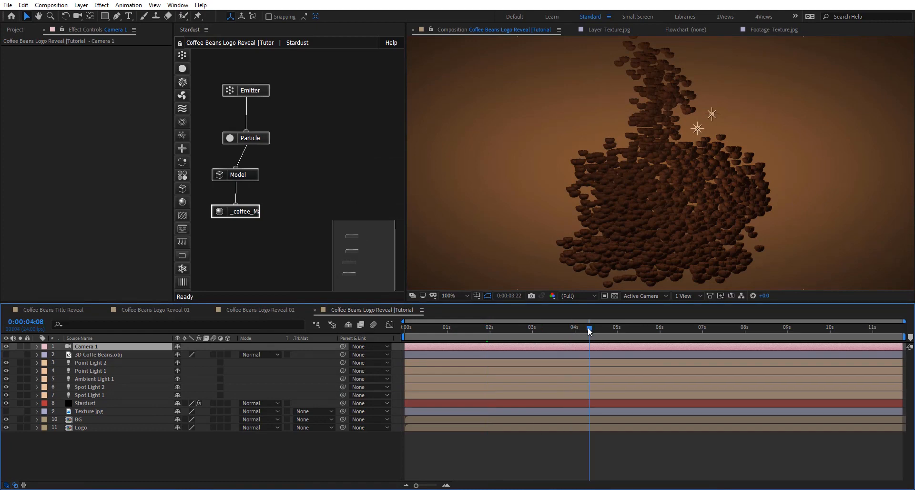
# - Add starting keyframes for Camera 1's Point of Interest and Position at the beginning of the composition
pyautogui.scroll(-1, 565, 160)
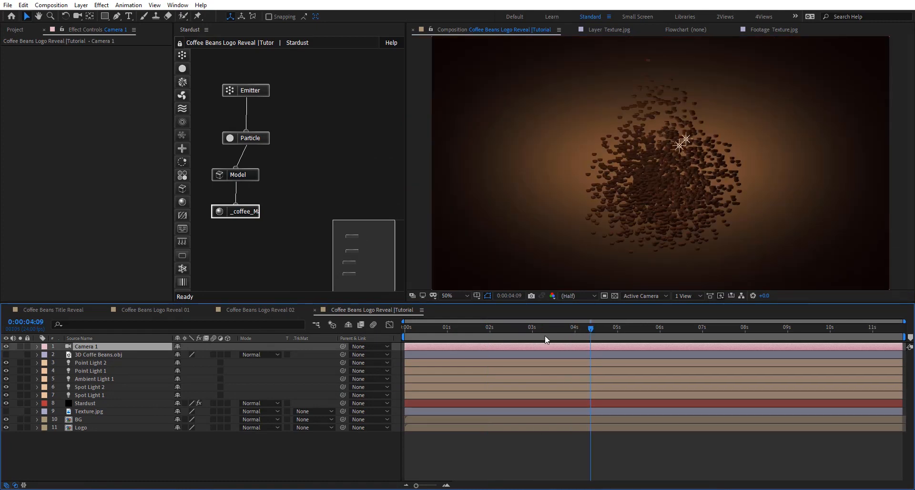
pyautogui.click(37, 346)
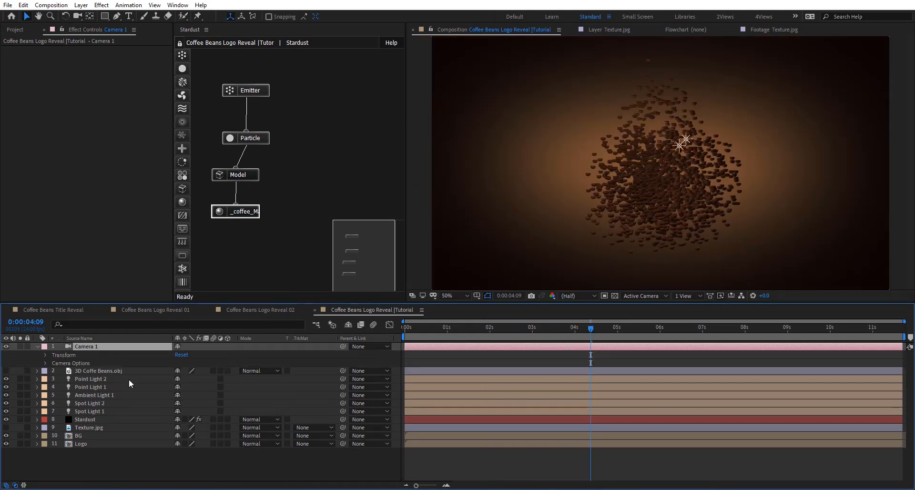
pyautogui.click(47, 365)
pyautogui.moveTo(35, 372); pyautogui.dragTo(62, 372)
pyautogui.click(30, 376)
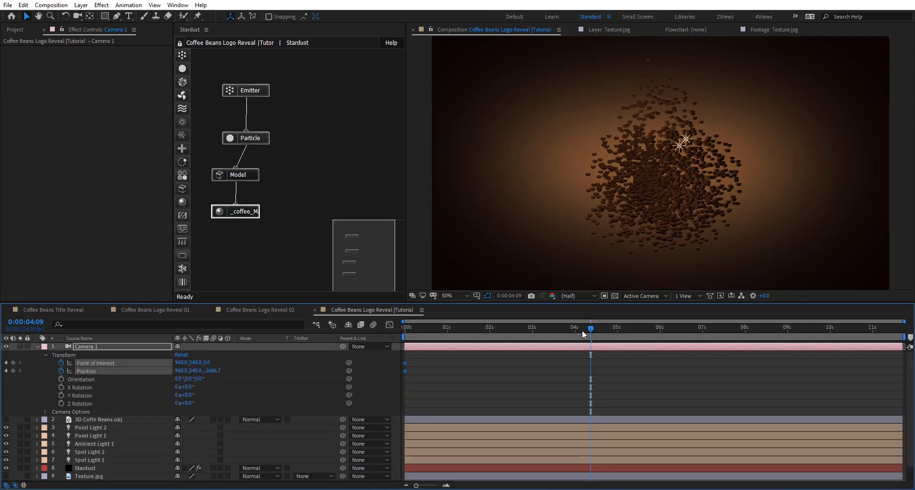
# - At 0:00:03:23, dolly the camera in toward the coffee beans to a Z position of about -795.7
pyautogui.moveTo(582, 334); pyautogui.dragTo(574, 330)
pyautogui.press('c')
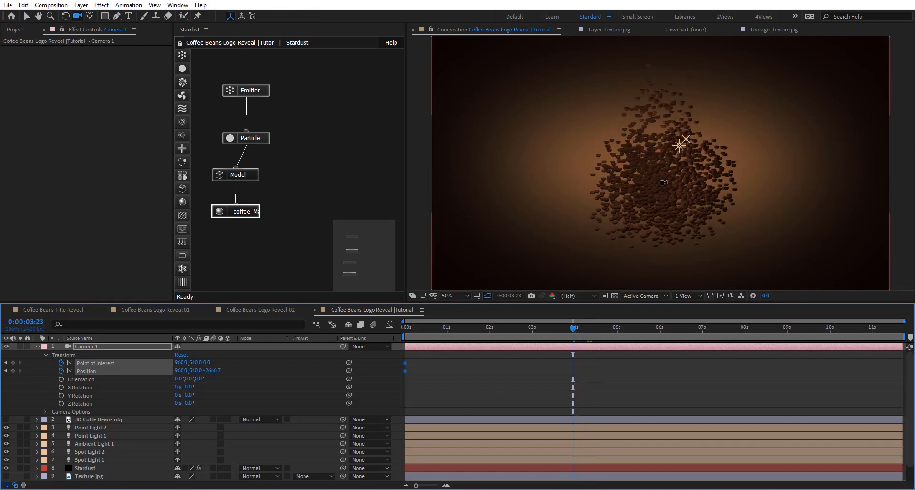
pyautogui.moveTo(663, 182); pyautogui.dragTo(662, 135)
pyautogui.scroll(5, 685, 76)
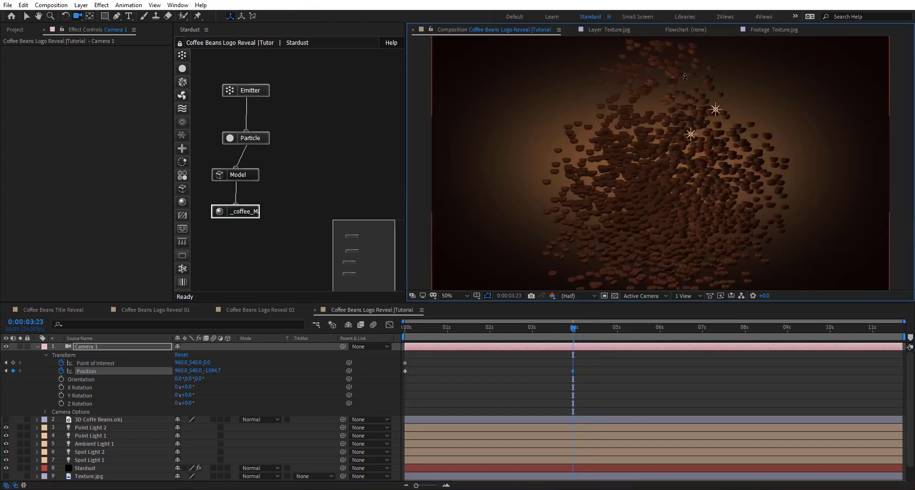
pyautogui.scroll(4, 684, 79)
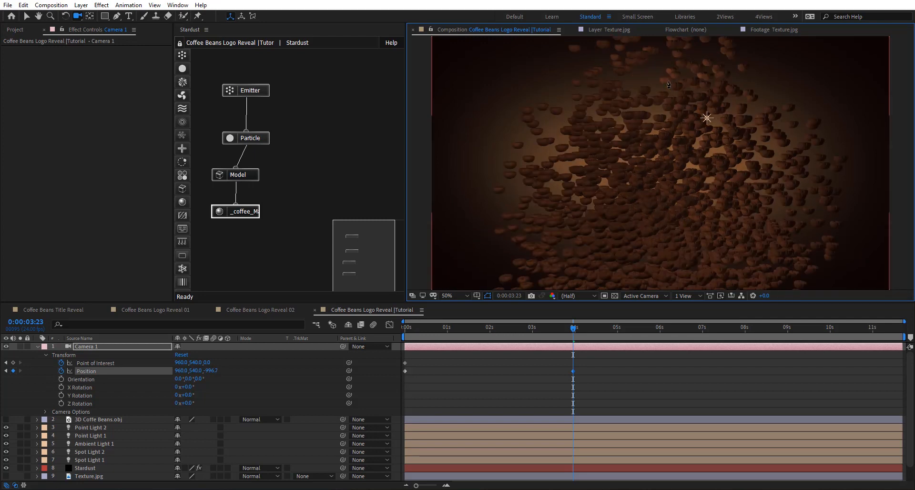
pyautogui.scroll(2, 696, 72)
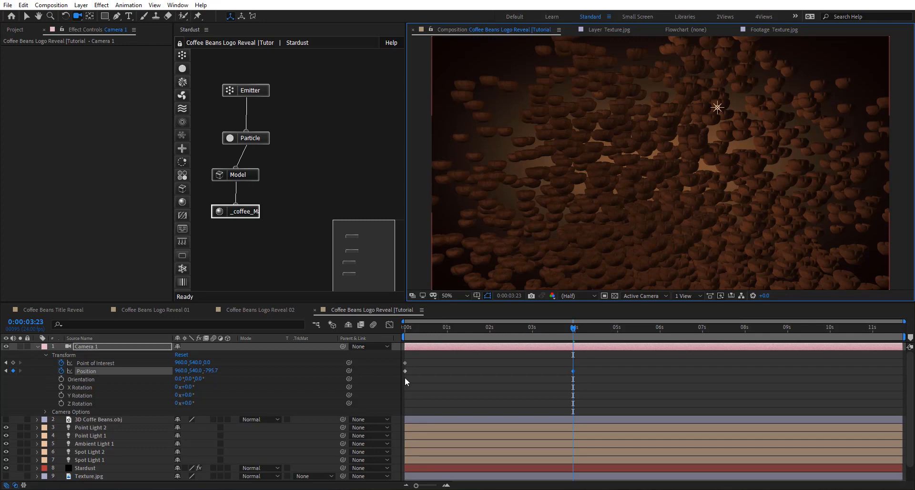
# - Orient the Stardust Particle node's particles to Motion (Particle) in its rotation properties
pyautogui.click(253, 141)
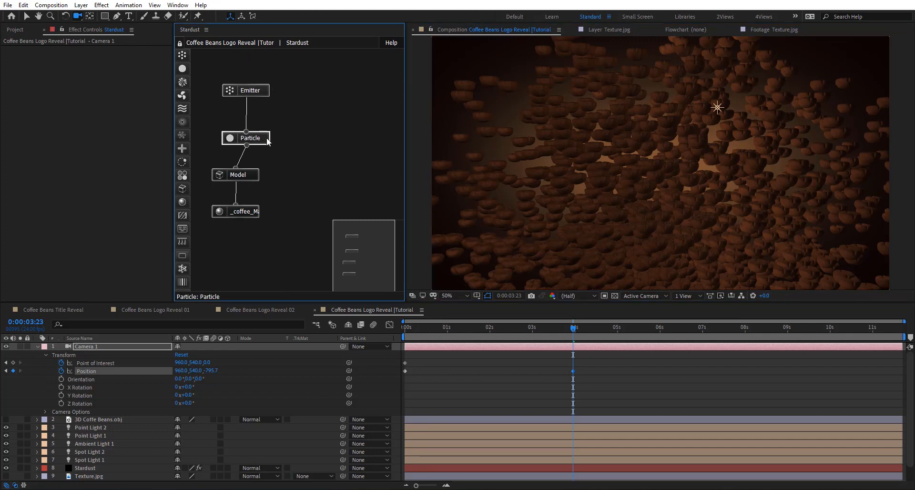
pyautogui.scroll(-5, 62, 171)
pyautogui.scroll(-3, 68, 174)
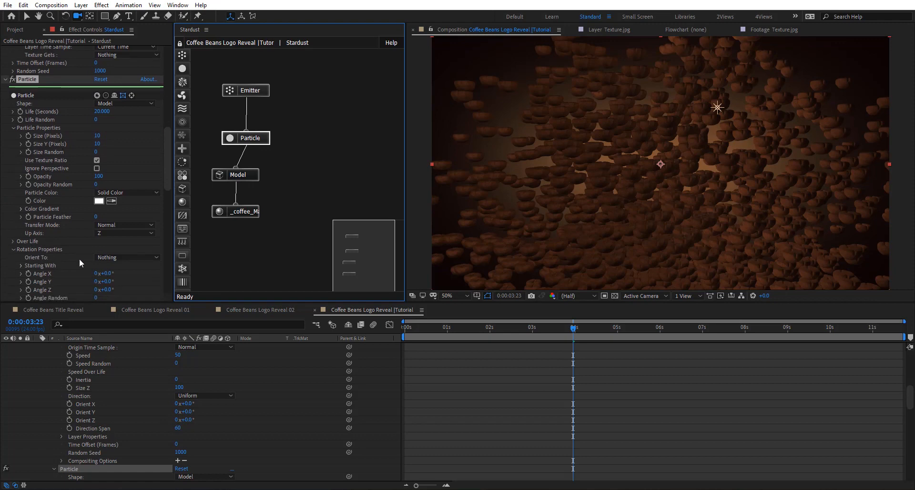
pyautogui.click(130, 259)
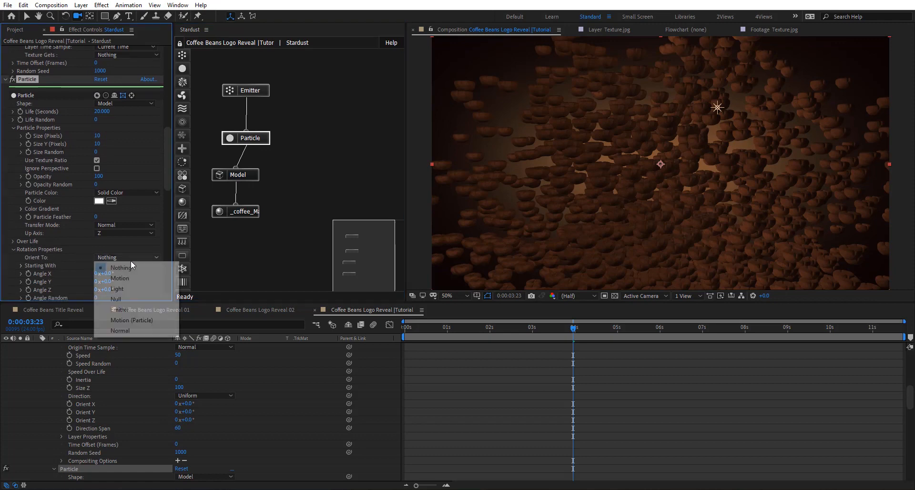
pyautogui.click(134, 320)
# - Set the particle rotation to Angle X 76°, Angle Y 27° and Angle Z -80°, with Angle Random 32
pyautogui.scroll(-3, 37, 232)
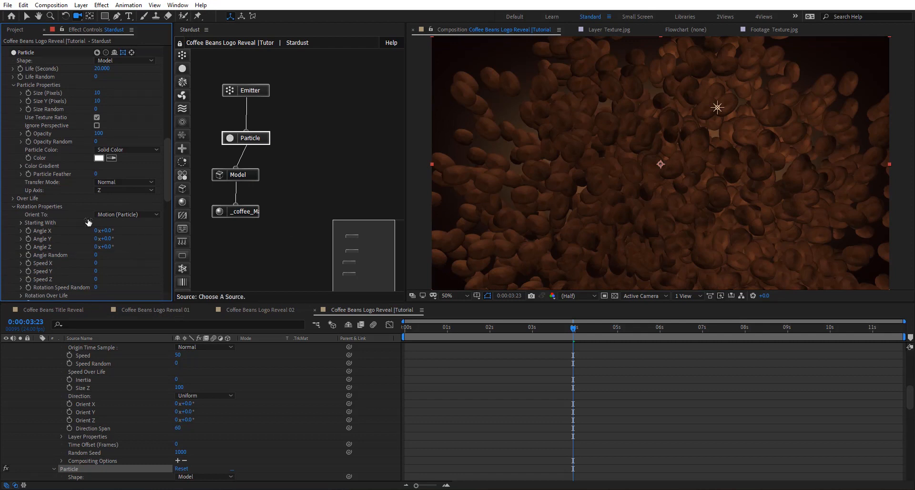
pyautogui.moveTo(137, 228); pyautogui.dragTo(73, 253)
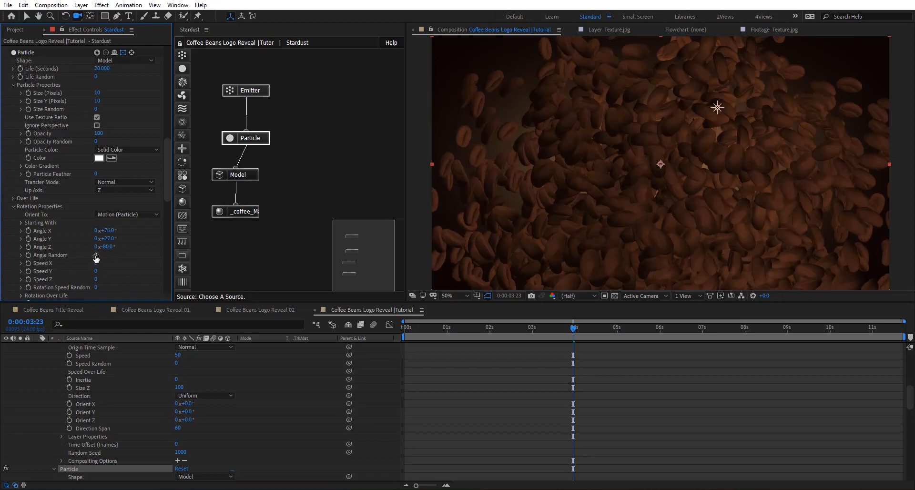
pyautogui.moveTo(110, 256); pyautogui.dragTo(111, 256)
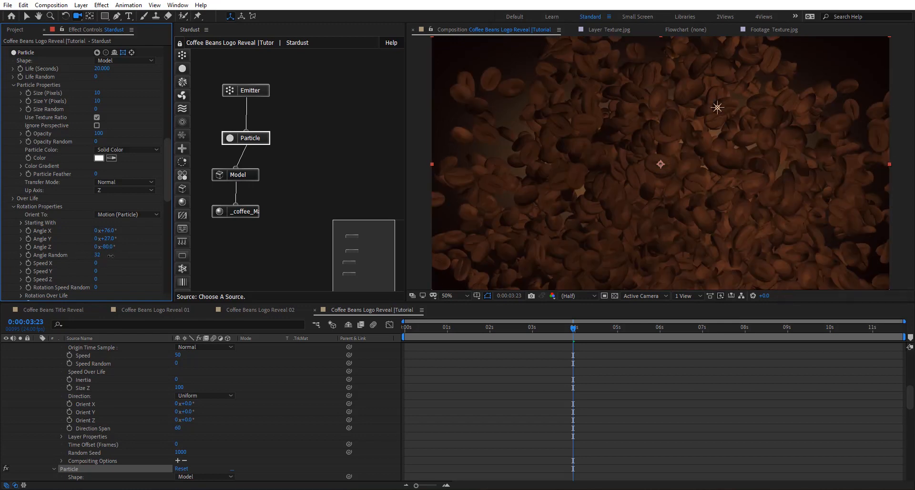
# - Set the particle rotation speeds to X 7, Y 5 and Z 3, with Rotation Speed Random at 50
pyautogui.click(96, 263)
pyautogui.write('7')
pyautogui.click(95, 271)
pyautogui.write('5')
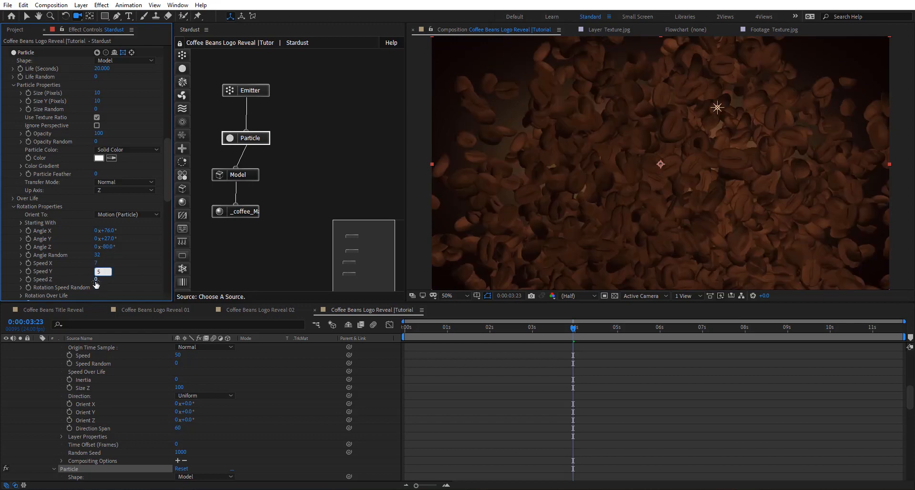
pyautogui.click(95, 280)
pyautogui.write('3')
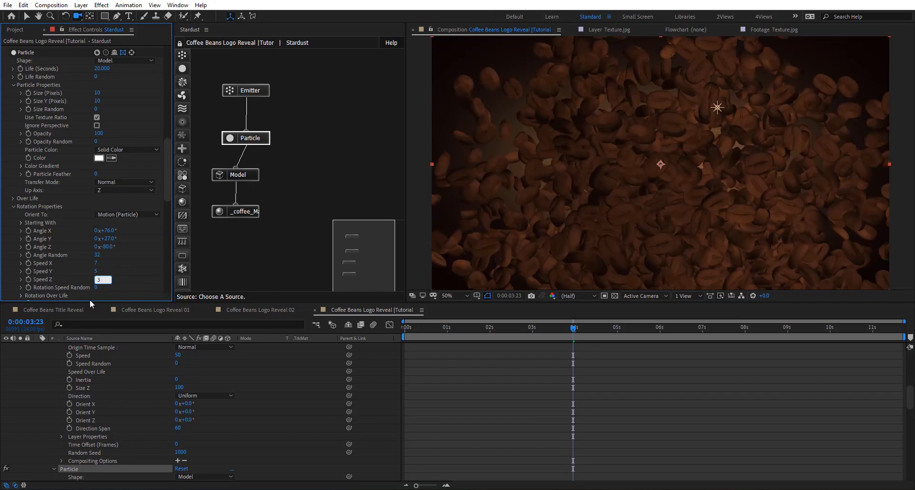
pyautogui.press('Return')
pyautogui.click(96, 287)
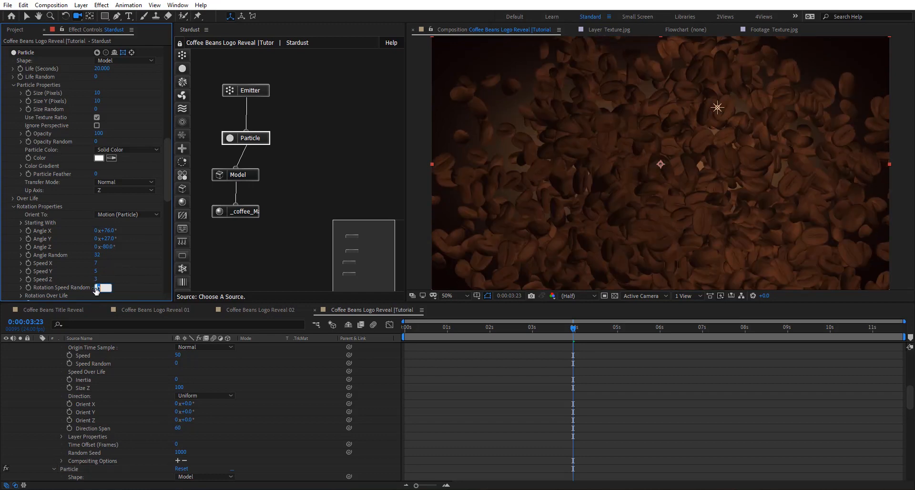
pyautogui.write('50')
pyautogui.press('Return')
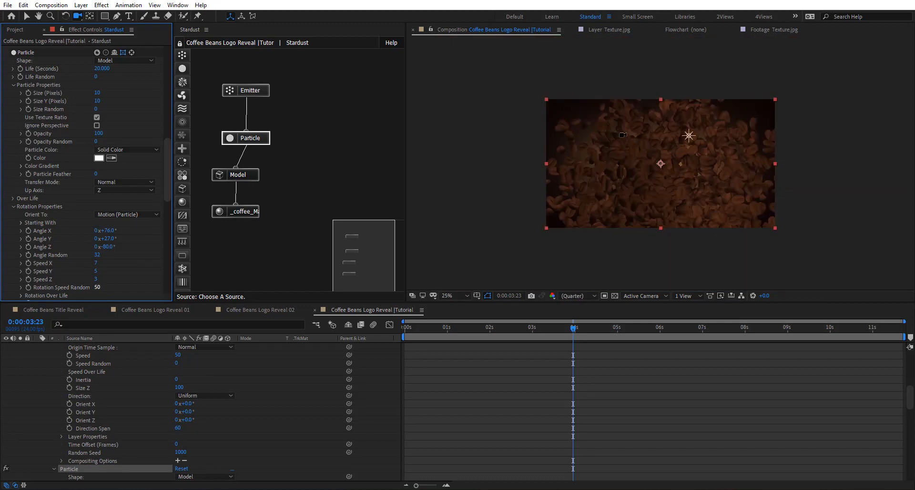
# - Preview the rotating beans over roughly the first four seconds, then inspect the frame at 0:00:02:16
pyautogui.press('.')
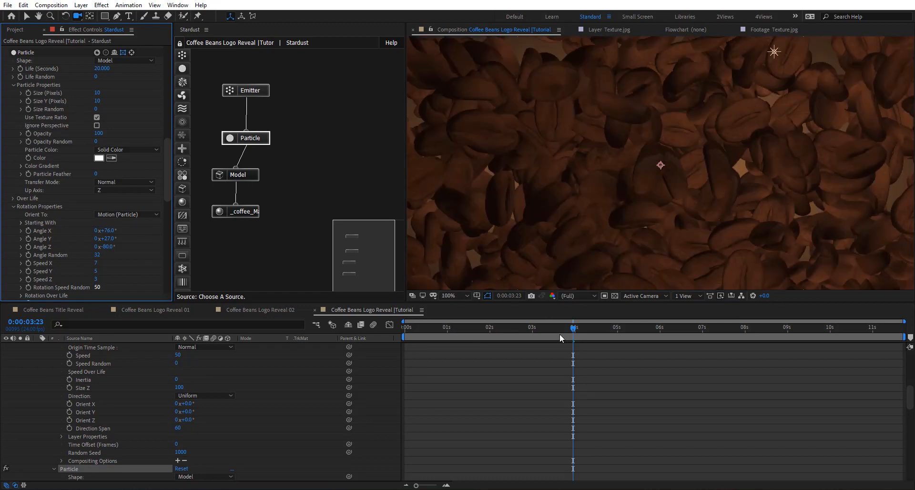
pyautogui.click(556, 331)
pyautogui.click(526, 331)
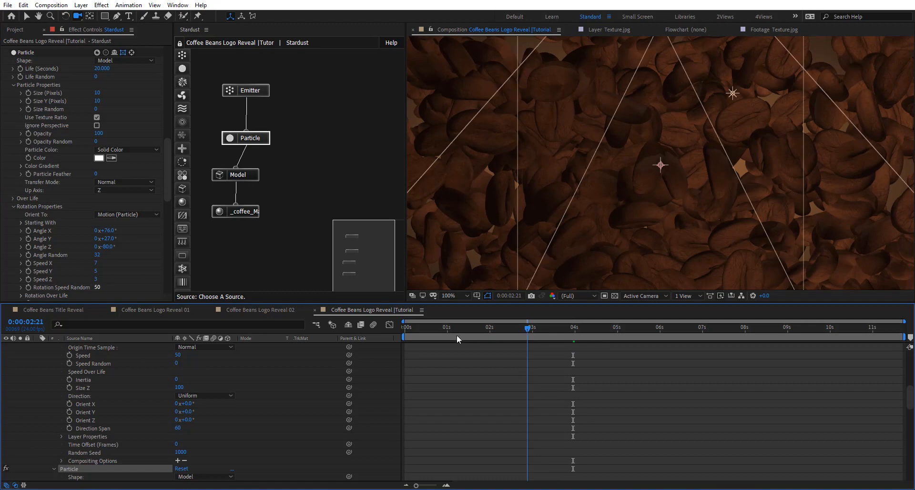
pyautogui.moveTo(439, 330); pyautogui.dragTo(423, 336)
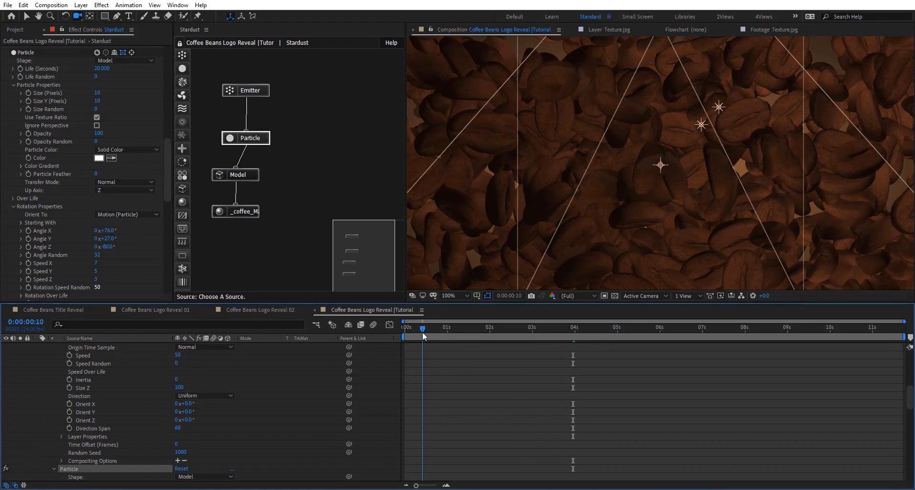
pyautogui.click(561, 328)
pyautogui.click(578, 330)
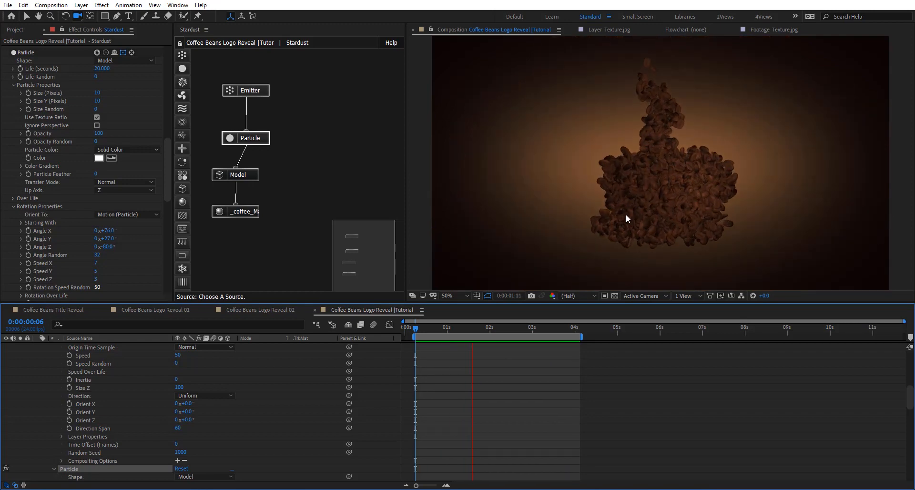
pyautogui.click(494, 327)
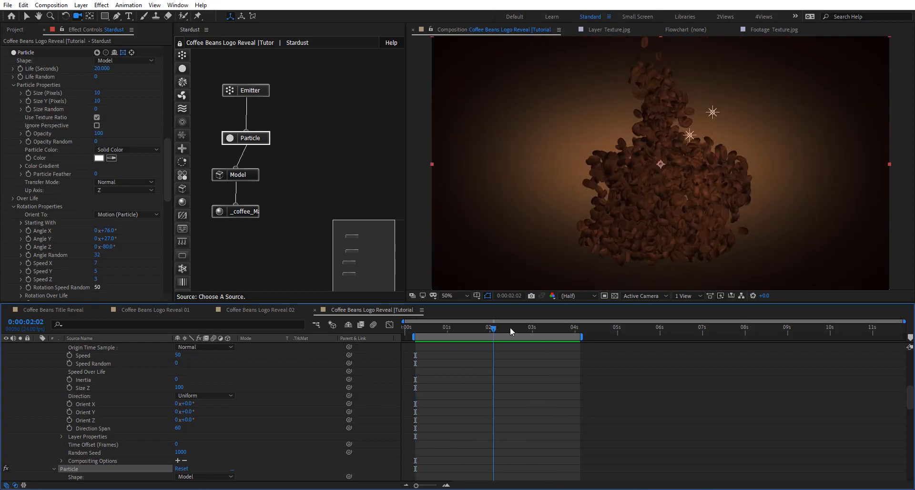
pyautogui.moveTo(511, 331)
pyautogui.mouseDown()
pyautogui.moveTo(563, 335)
pyautogui.moveTo(478, 332)
pyautogui.moveTo(562, 337)
pyautogui.moveTo(518, 332)
pyautogui.mouseUp()
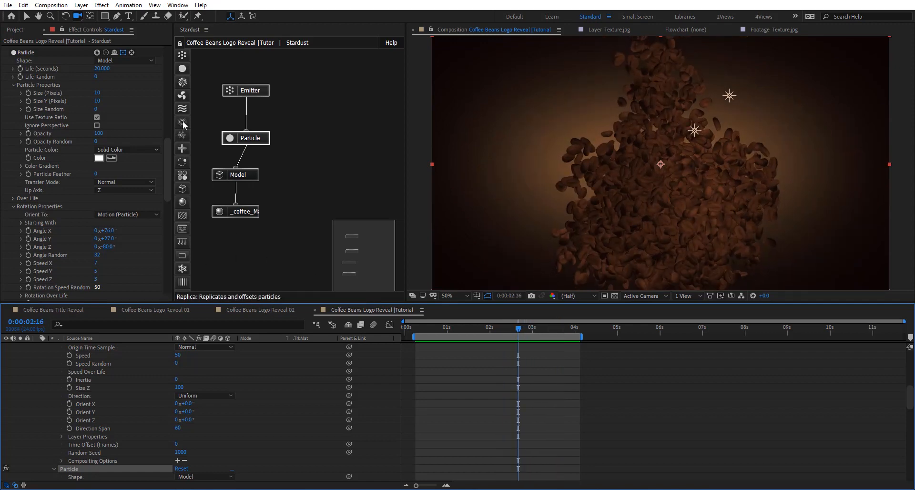
# - Add a Turbulence node below the coffee material node and raise its Position offset to 500
pyautogui.moveTo(182, 108); pyautogui.dragTo(233, 245)
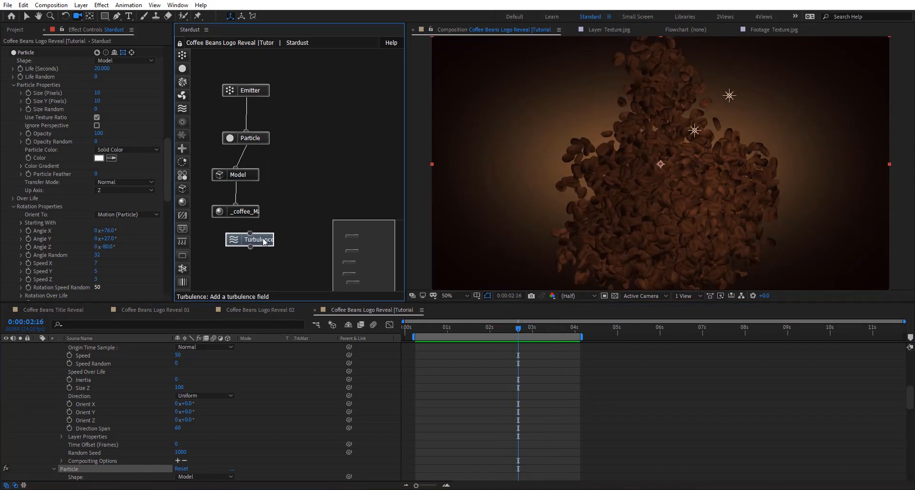
pyautogui.scroll(-2, 68, 237)
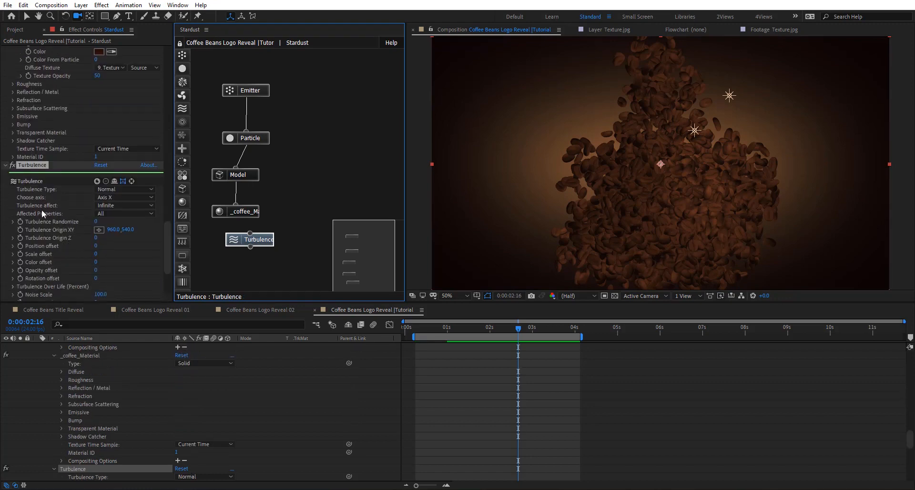
pyautogui.scroll(-1, 52, 252)
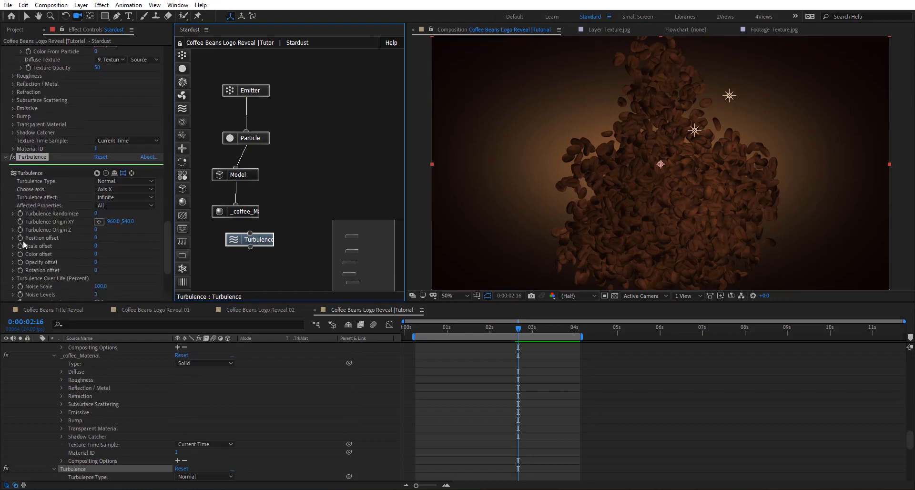
pyautogui.moveTo(96, 240); pyautogui.dragTo(118, 240)
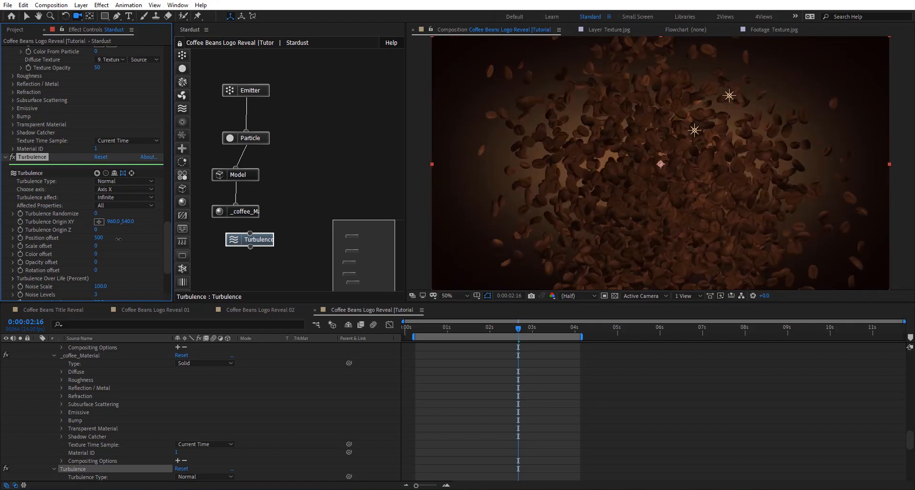
# - Change the Turbulence type to One Side and its axis to Axis Z
pyautogui.click(123, 181)
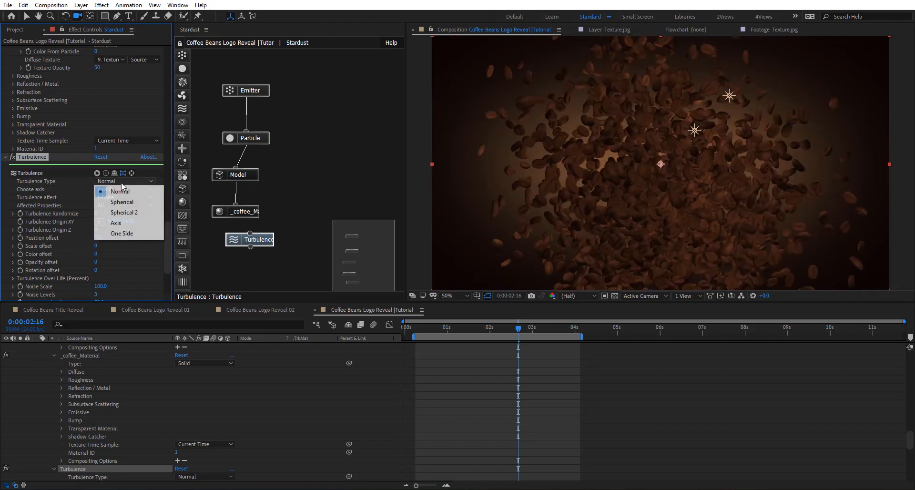
pyautogui.click(126, 233)
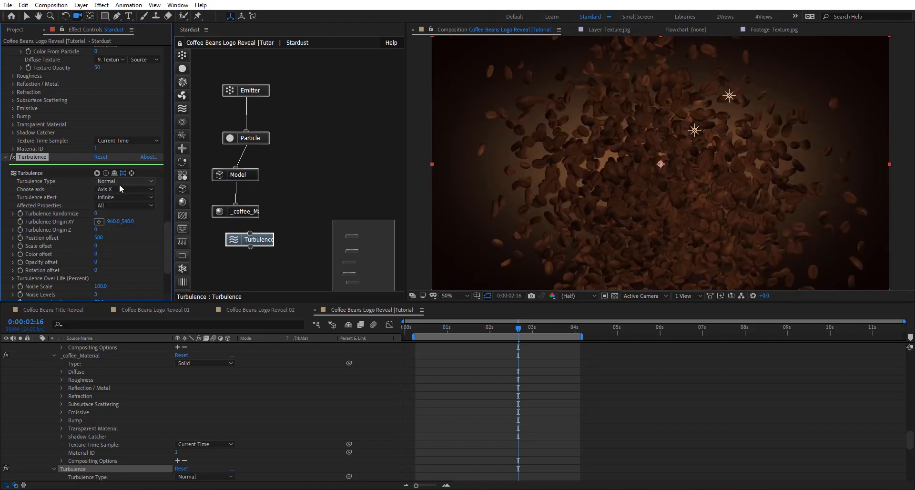
pyautogui.click(114, 190)
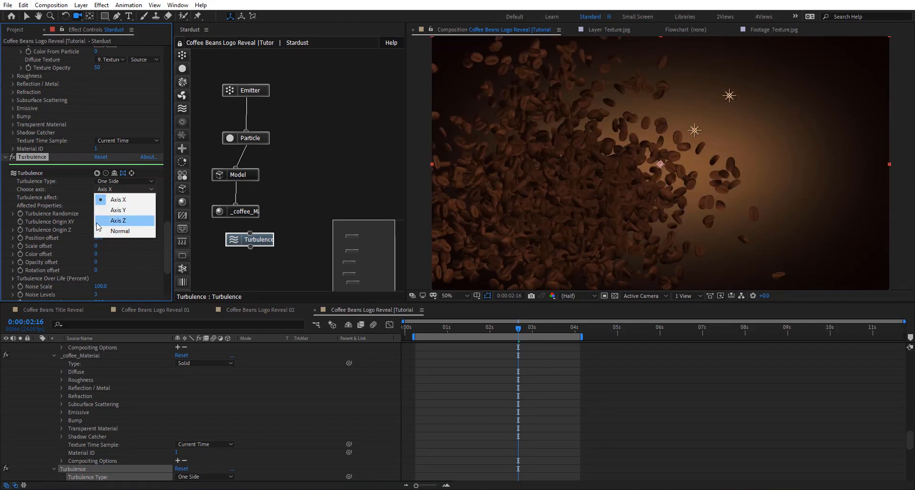
pyautogui.click(130, 221)
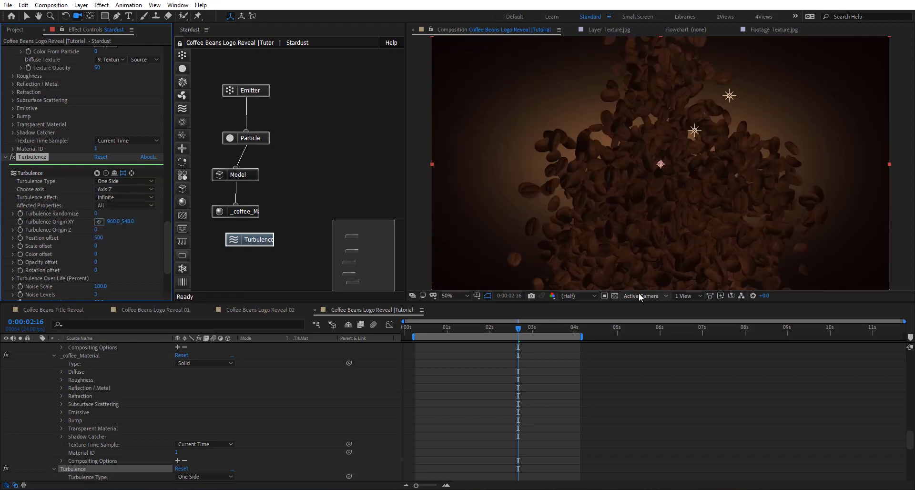
# - Keyframe the Turbulence Position offset at 0 and move that keyframe to the start of the composition
pyautogui.click(21, 238)
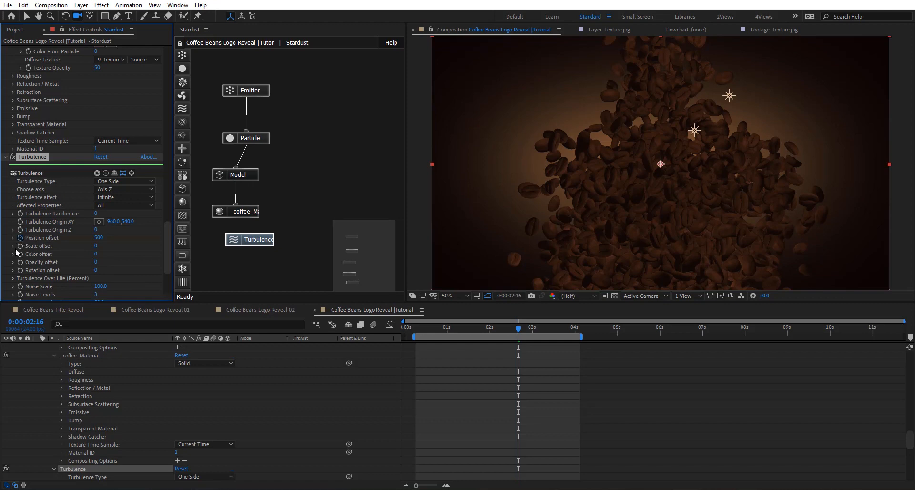
pyautogui.click(96, 240)
pyautogui.press('Return')
pyautogui.press('u')
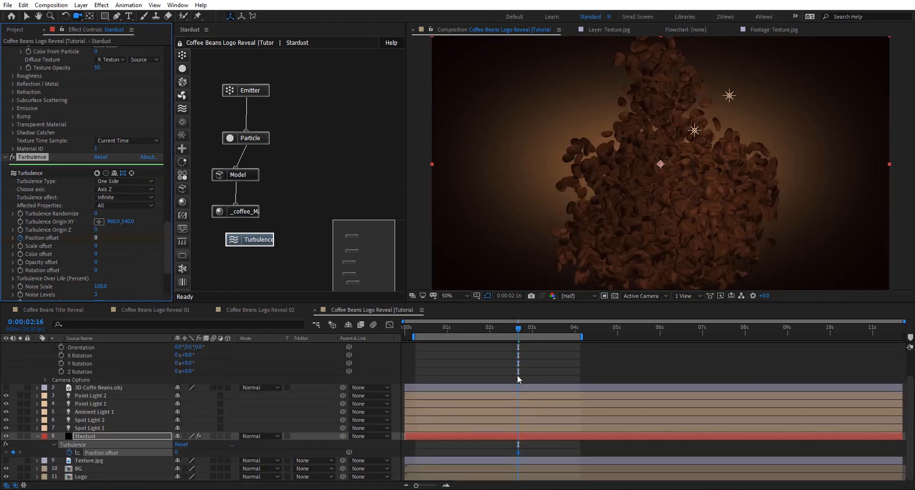
pyautogui.moveTo(518, 452); pyautogui.dragTo(404, 458)
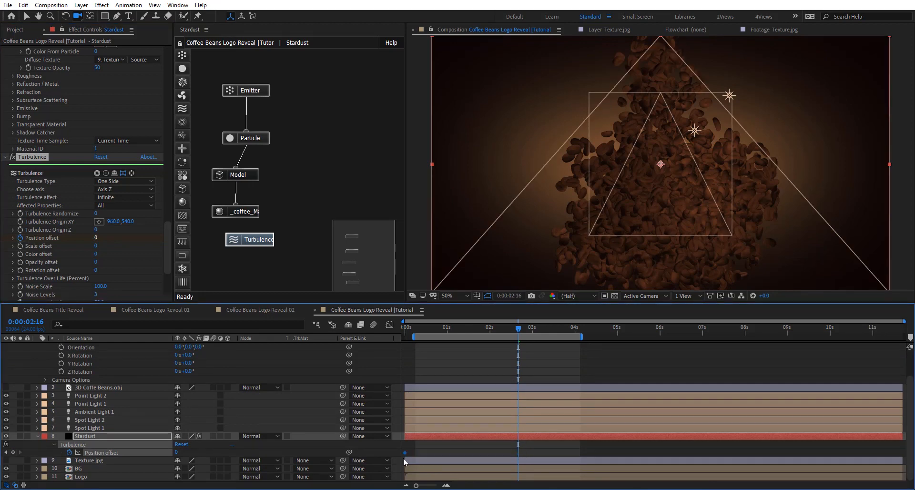
# - Keyframe the Turbulence Position offset at 2000 at 0:00:04:09 and check the frames before it
pyautogui.click(596, 333)
pyautogui.click(591, 330)
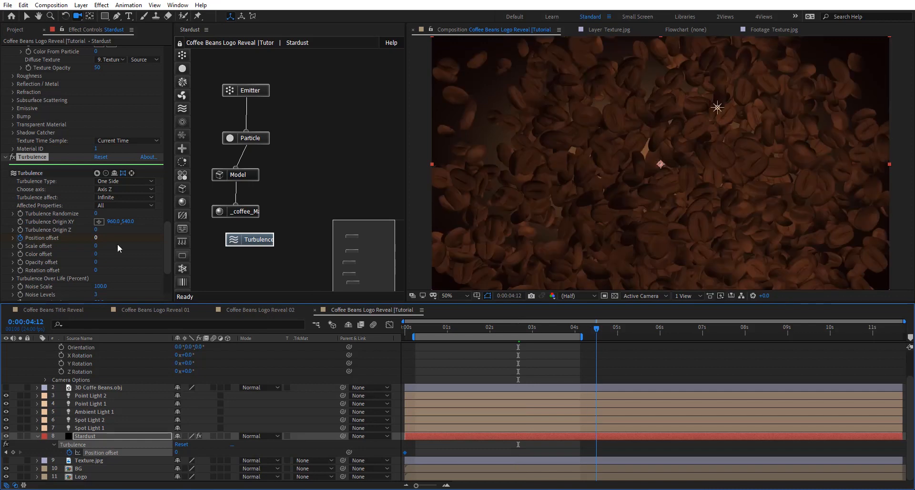
pyautogui.click(96, 237)
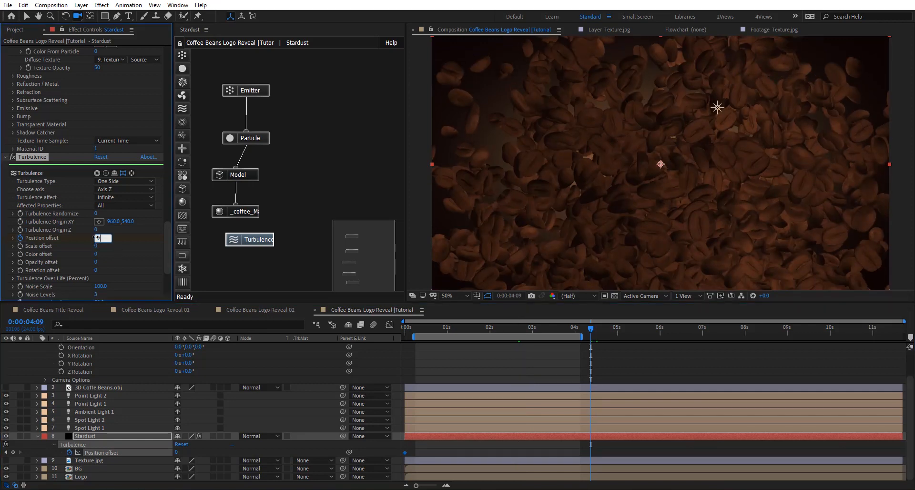
pyautogui.press('Return')
pyautogui.click(573, 329)
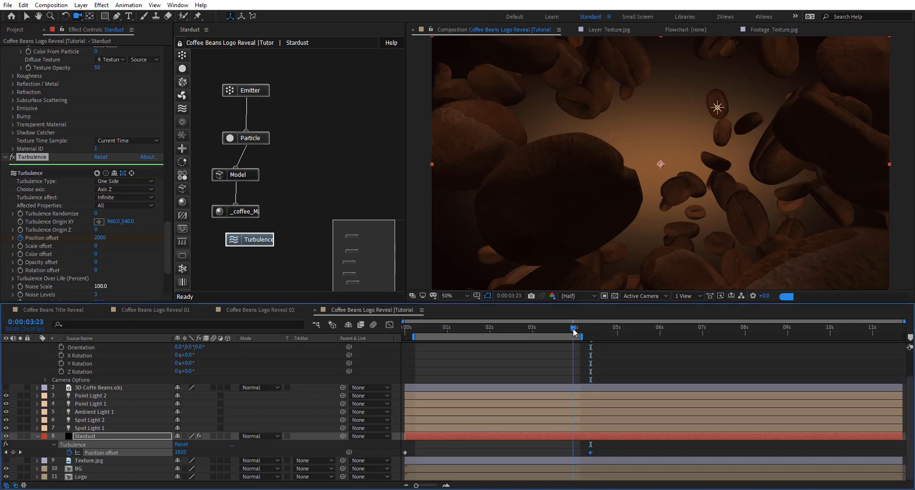
pyautogui.click(529, 333)
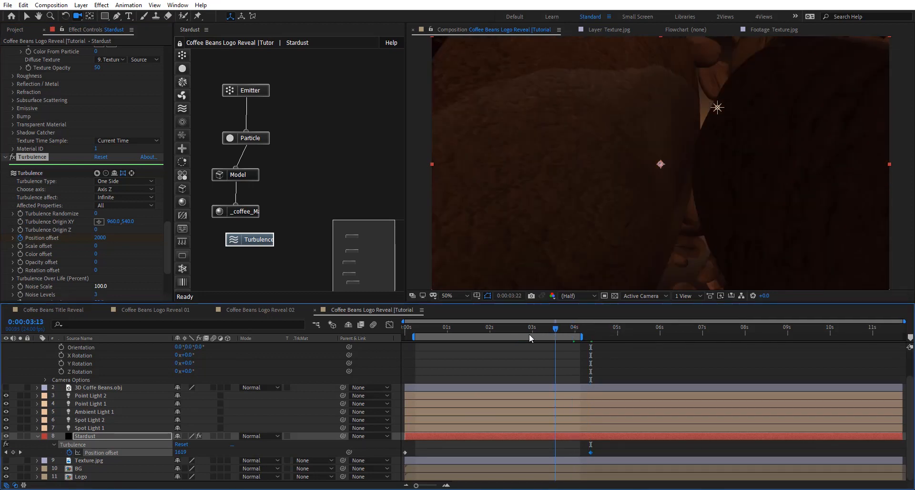
# - Set the Turbulence Noise frequency to 5 and check the bean spread up to 0:00:03:12
pyautogui.press('Home')
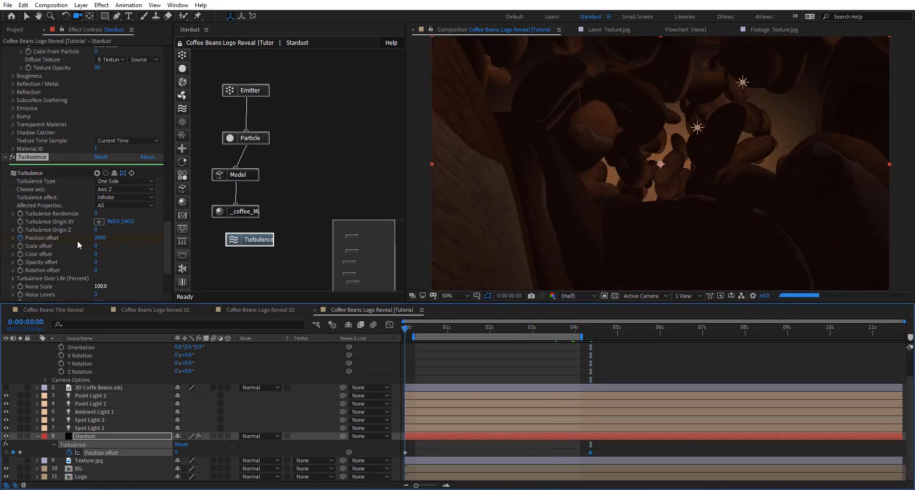
pyautogui.scroll(-3, 71, 233)
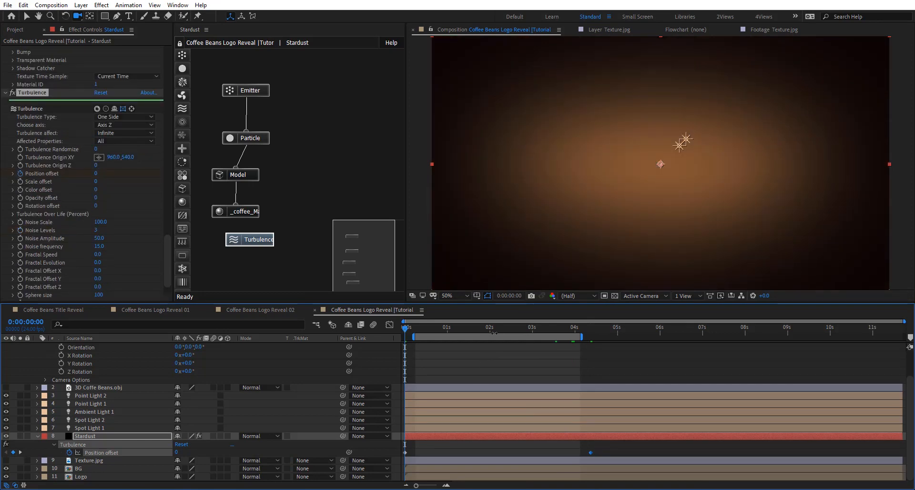
pyautogui.click(495, 330)
pyautogui.click(412, 330)
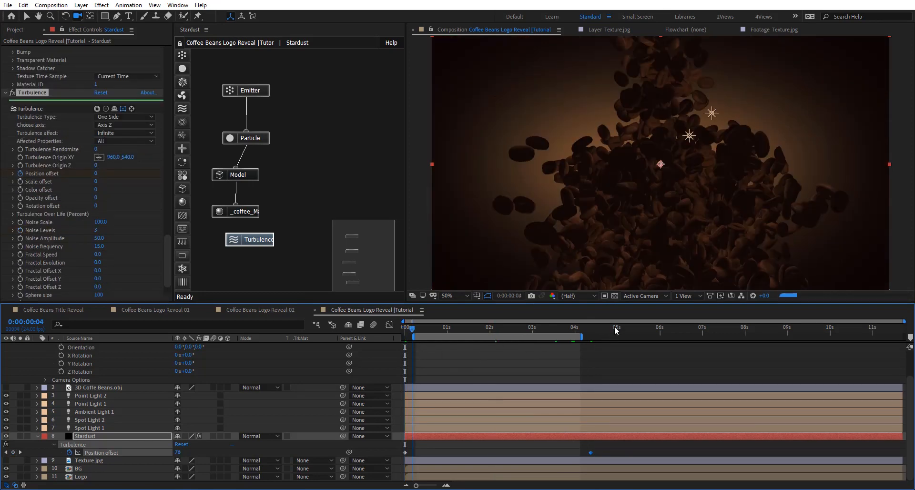
pyautogui.click(99, 246)
pyautogui.click(507, 331)
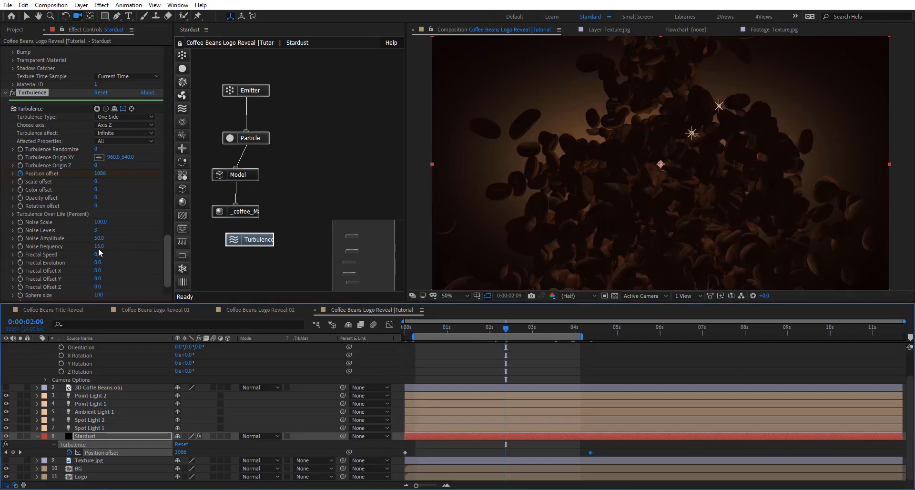
pyautogui.click(98, 247)
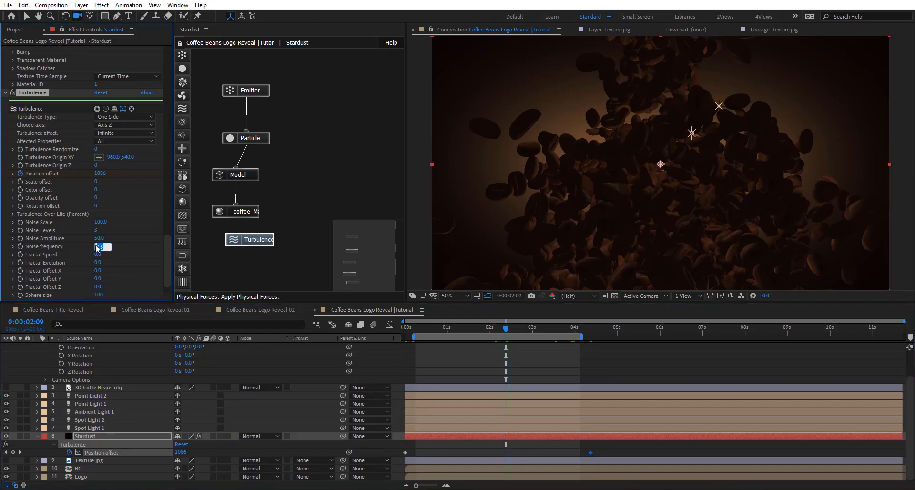
pyautogui.press('Return')
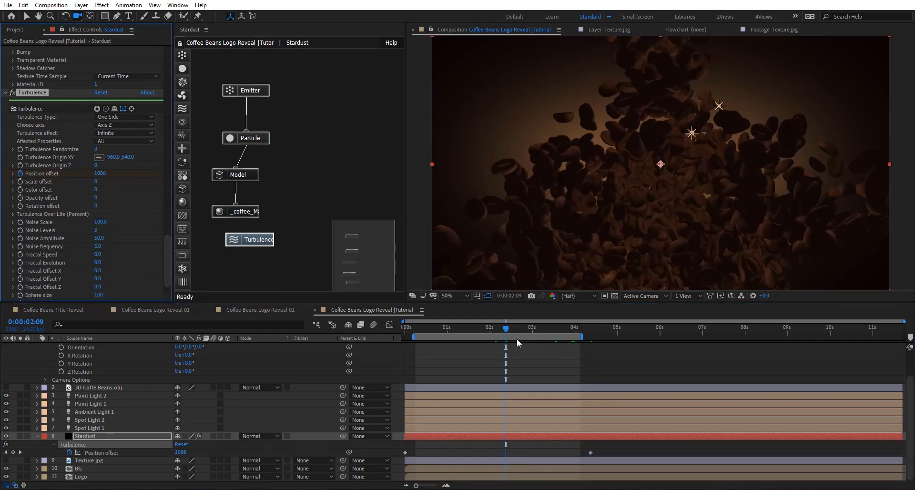
pyautogui.click(537, 328)
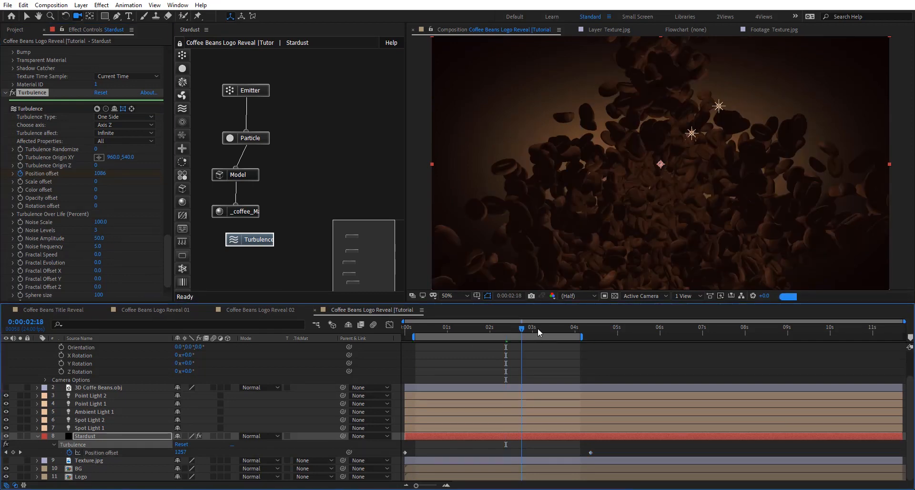
pyautogui.click(553, 328)
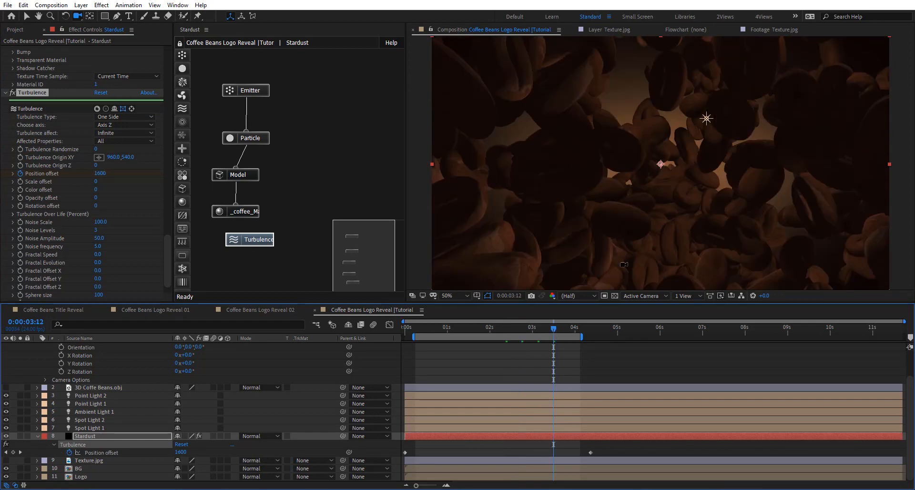
# - Set the Emitter's Size Z to 500
pyautogui.click(261, 91)
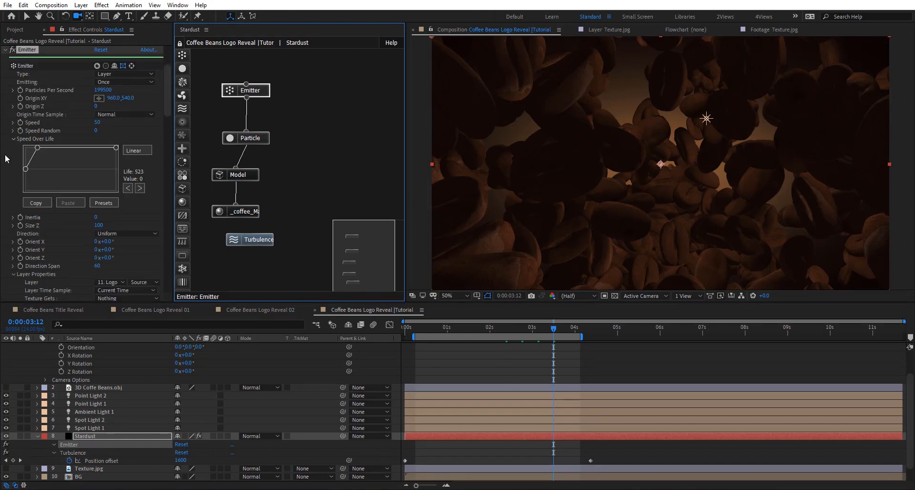
pyautogui.scroll(-2, 73, 219)
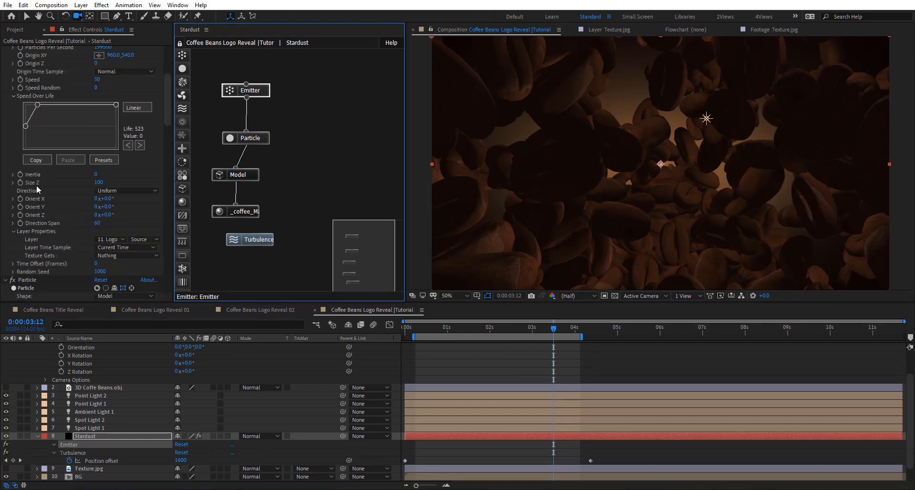
pyautogui.click(98, 183)
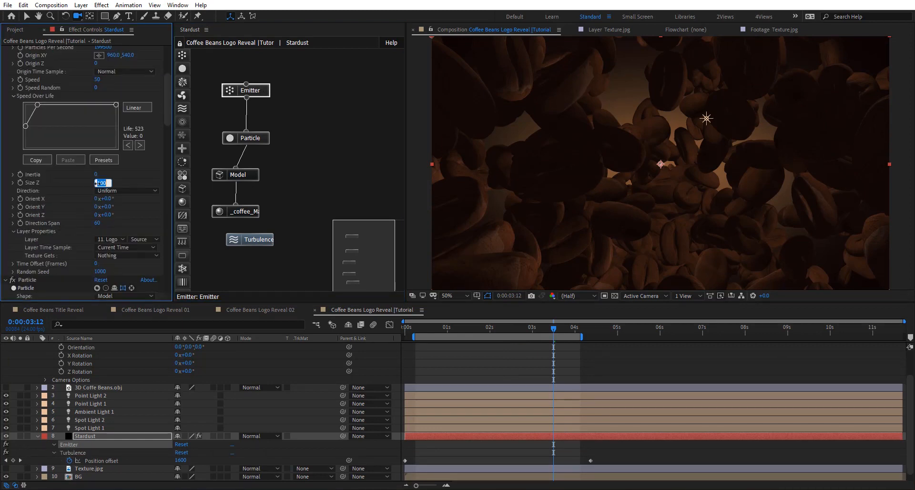
pyautogui.write('500')
pyautogui.press('Return')
# - Switch to the Left view, set the Emitter's Size Z back to 100, and inspect the beans' depth near the start
pyautogui.click(648, 297)
pyautogui.click(638, 344)
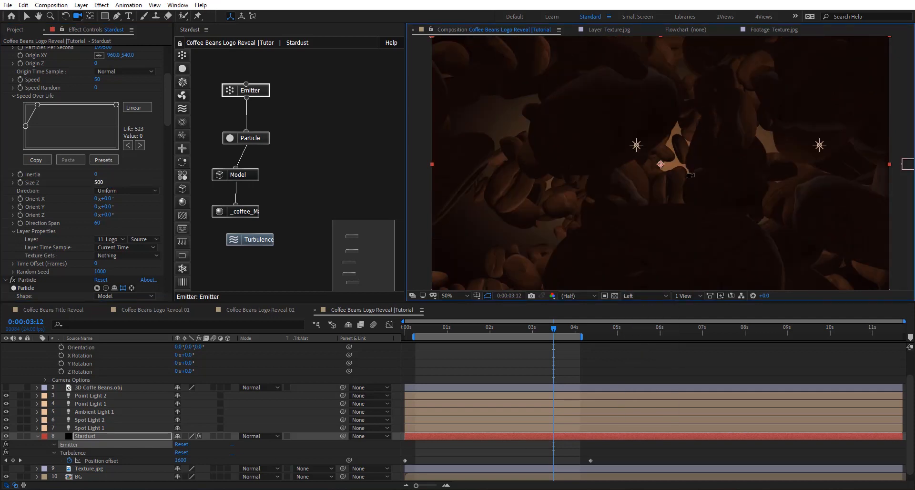
pyautogui.click(99, 183)
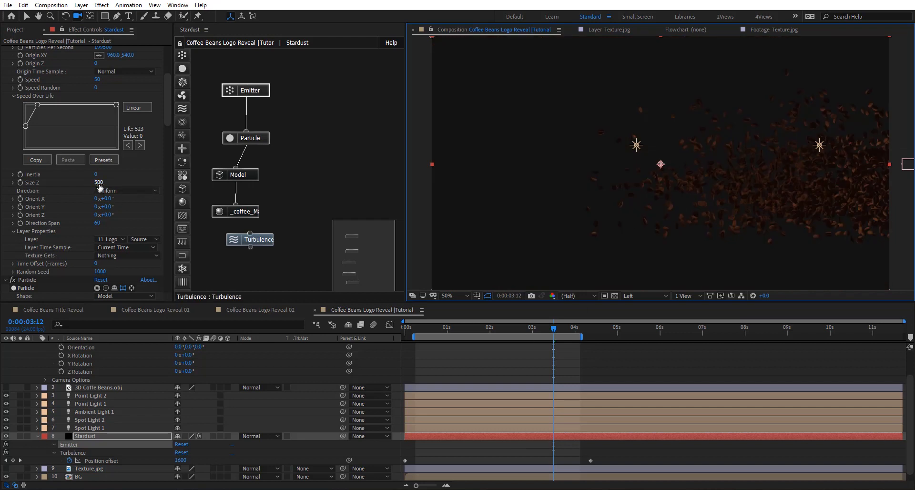
pyautogui.write('100')
pyautogui.press('Return')
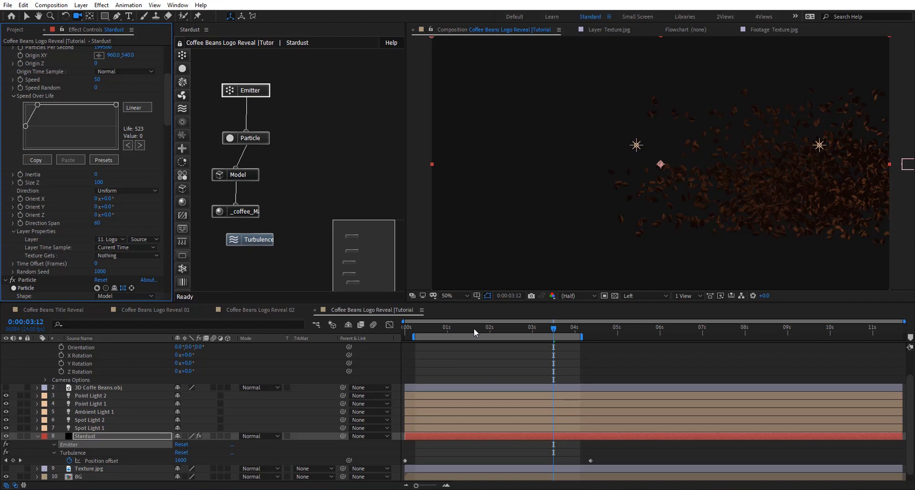
pyautogui.moveTo(474, 328); pyautogui.dragTo(420, 335)
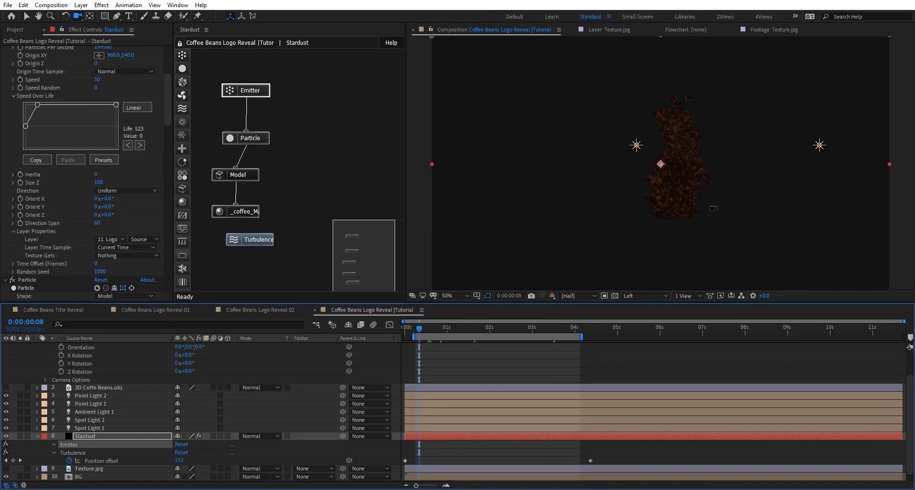
# - Set the Emitter's Size Z to 500, check the beans' depth over time, and return to the Active Camera view
pyautogui.click(97, 184)
pyautogui.click(97, 183)
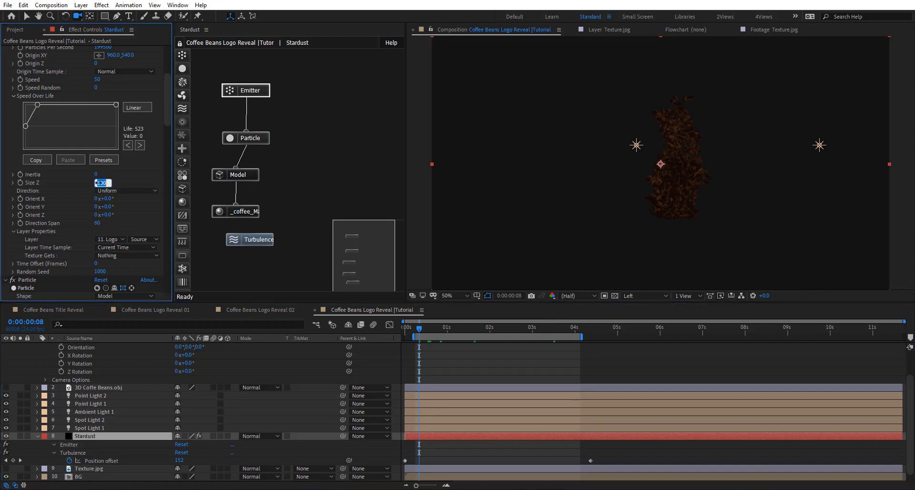
pyautogui.write('500')
pyautogui.press('Return')
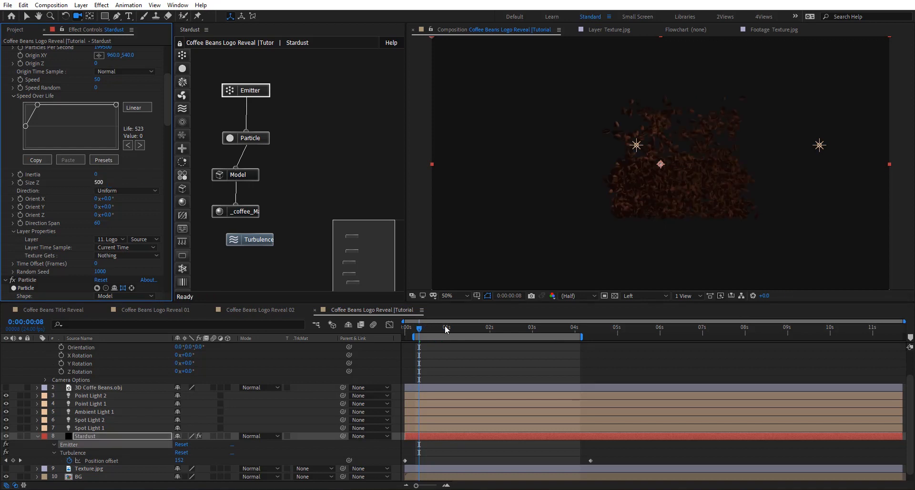
pyautogui.moveTo(446, 329); pyautogui.dragTo(564, 327)
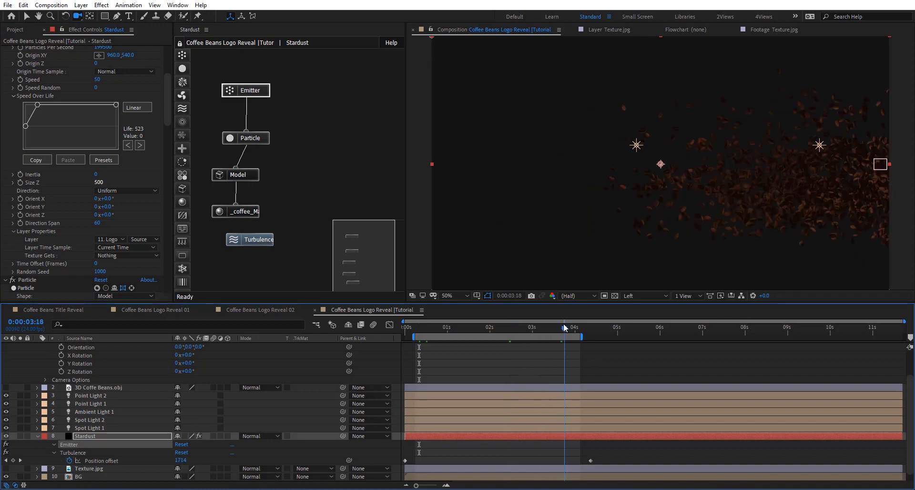
pyautogui.click(643, 296)
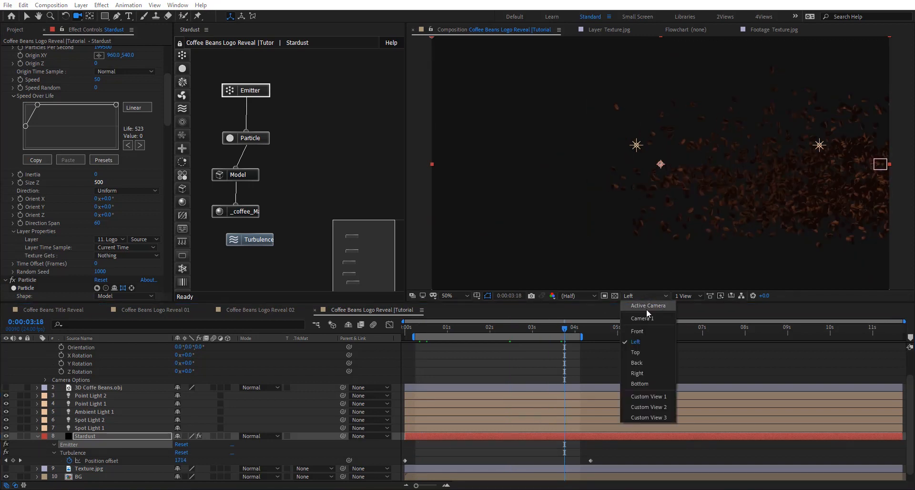
pyautogui.click(648, 311)
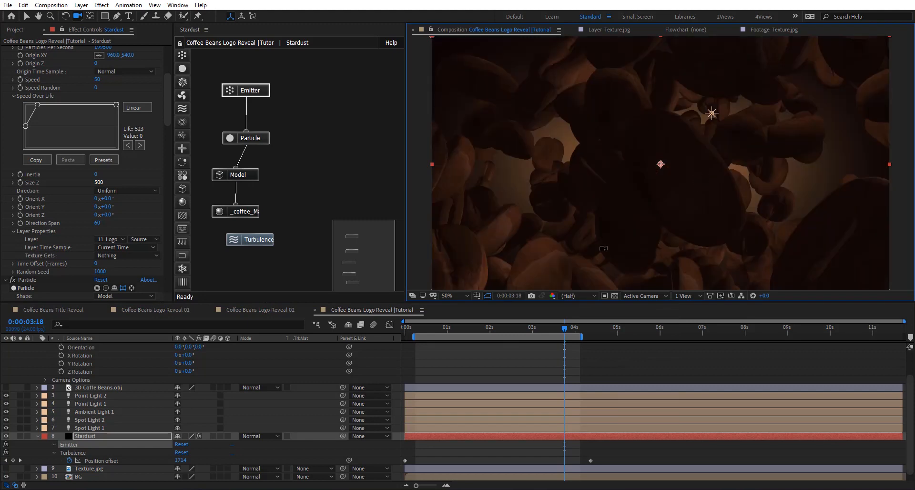
pyautogui.moveTo(568, 329); pyautogui.dragTo(534, 356)
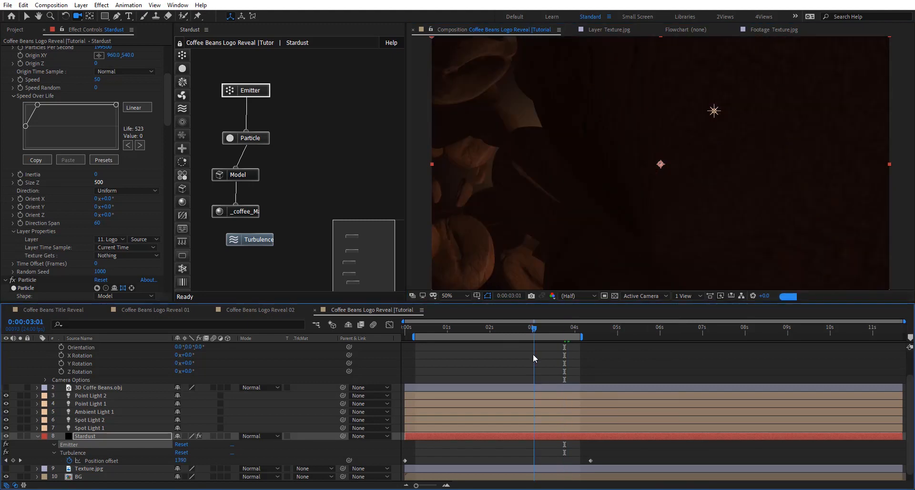
# - Reveal Camera 1's keyframes and shift the camera at 0:00:03:23 to about X 957.6, Y 572
pyautogui.scroll(2, 533, 356)
pyautogui.click(534, 348)
pyautogui.press('u')
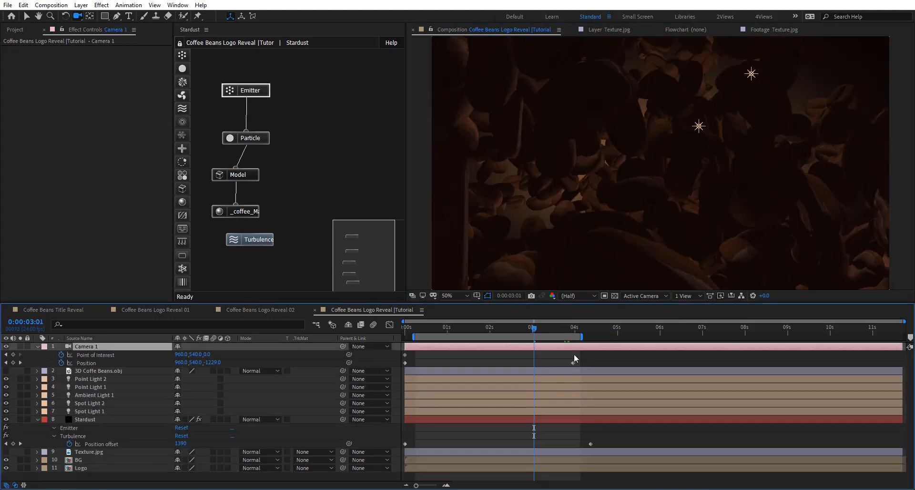
pyautogui.moveTo(561, 325); pyautogui.dragTo(573, 328)
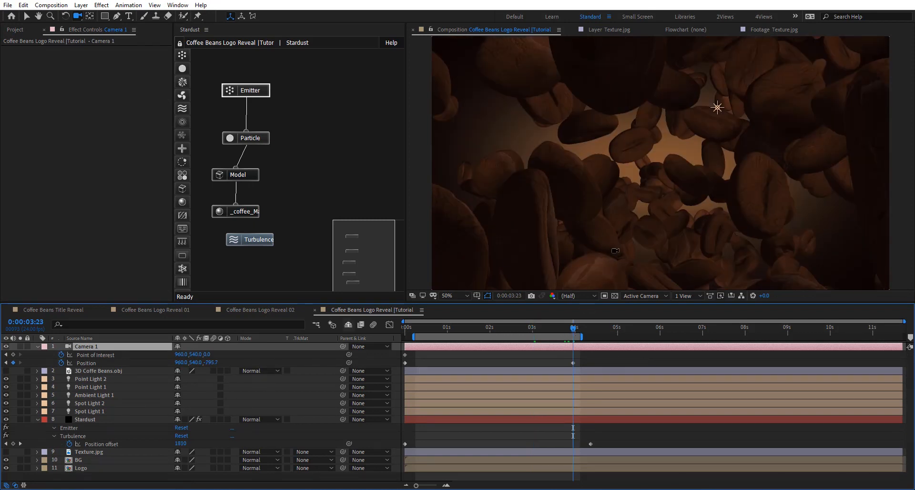
pyautogui.moveTo(571, 331)
pyautogui.mouseDown()
pyautogui.moveTo(556, 333)
pyautogui.moveTo(572, 332)
pyautogui.mouseUp()
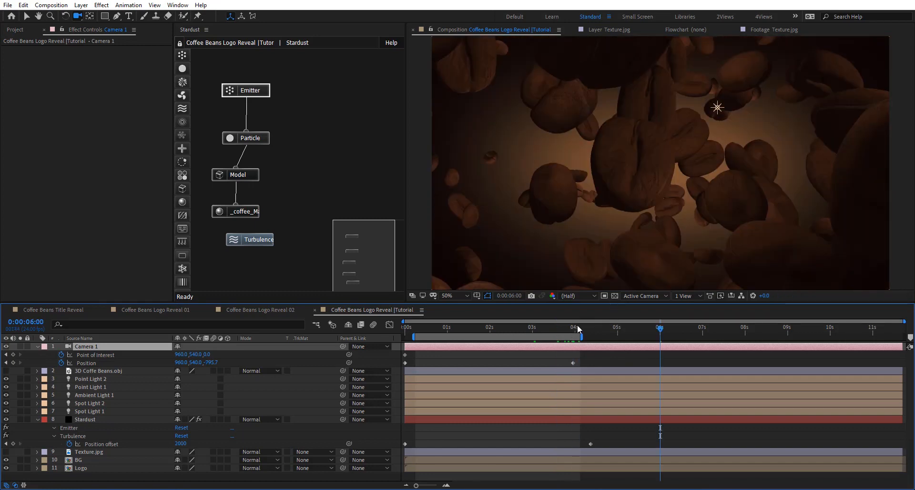
pyautogui.click(576, 327)
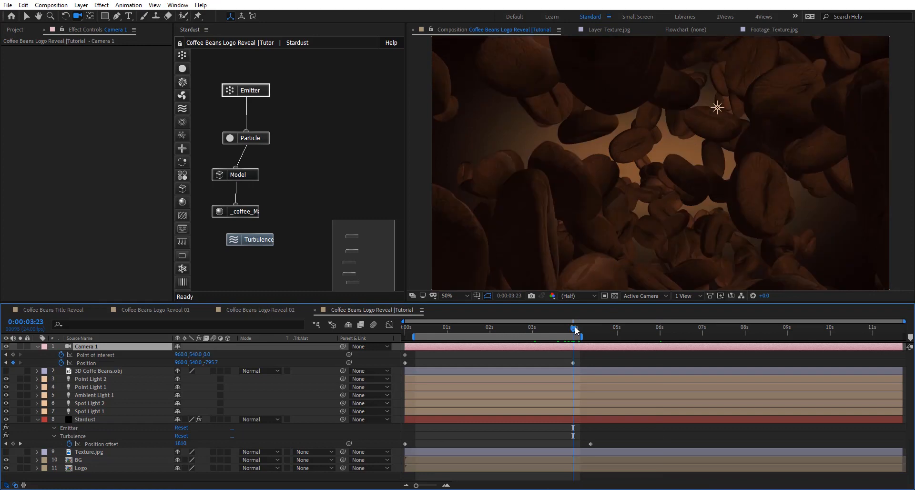
pyautogui.moveTo(668, 189); pyautogui.dragTo(654, 169)
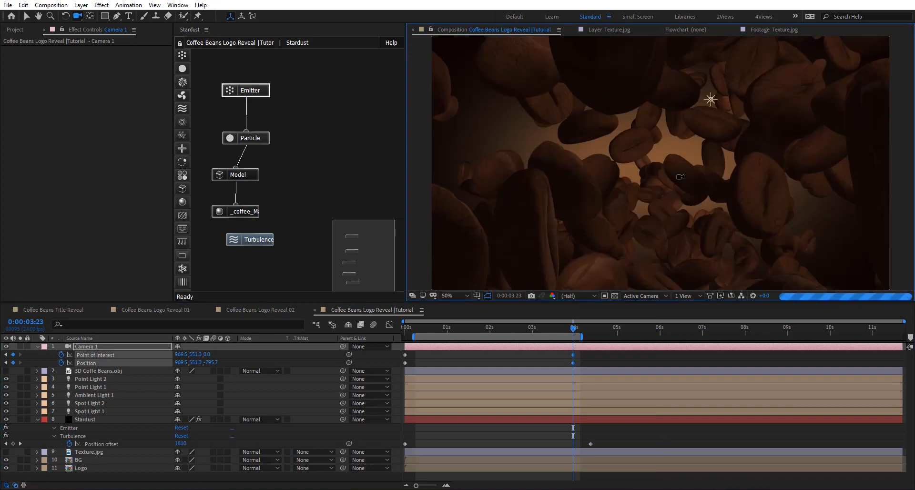
pyautogui.press(',')
pyautogui.moveTo(678, 174); pyautogui.dragTo(633, 236)
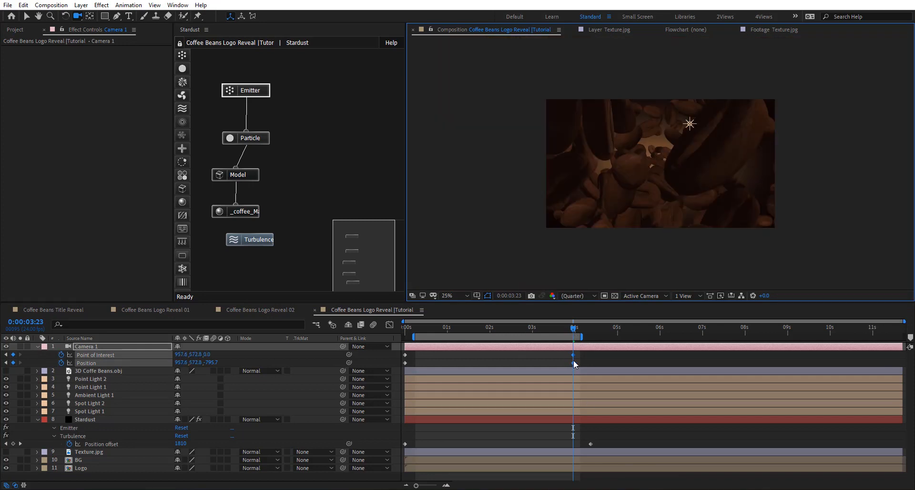
# - Move Camera 1's end keyframes to about 4.5 seconds and the Turbulence Position offset's end keyframe to about 4.9 seconds
pyautogui.moveTo(572, 354); pyautogui.dragTo(594, 361)
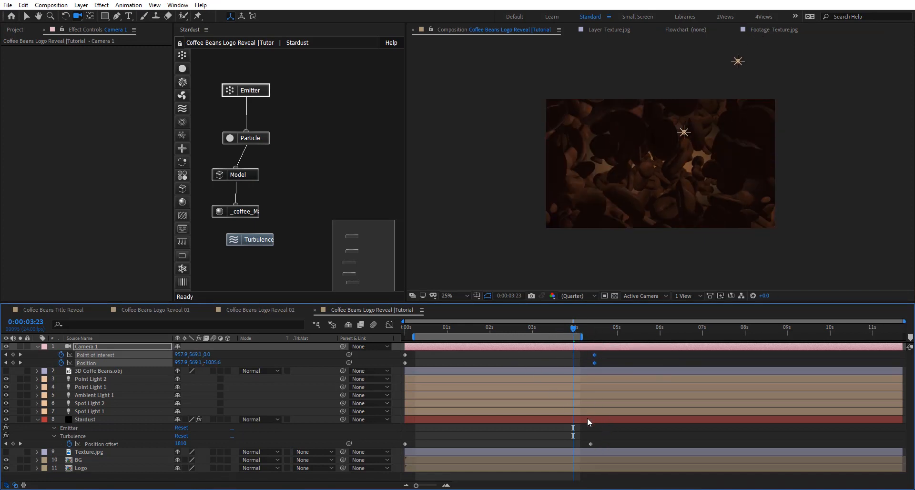
pyautogui.click(591, 444)
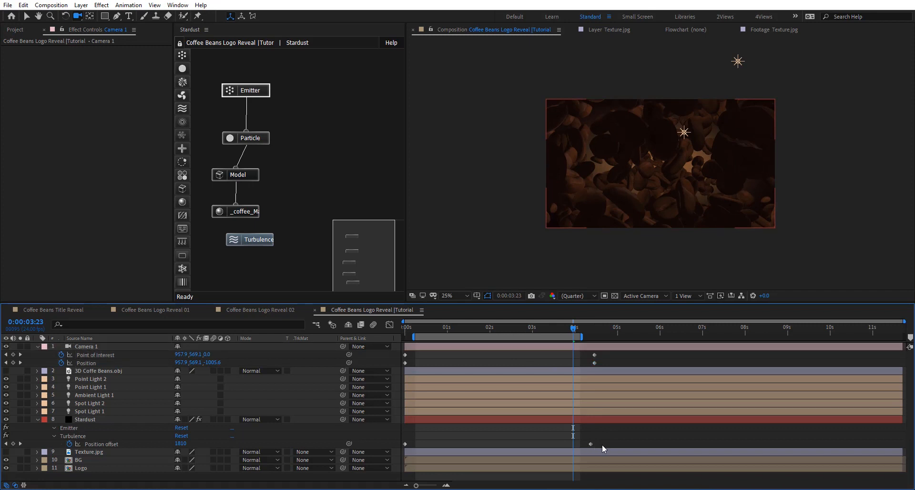
pyautogui.moveTo(591, 445); pyautogui.dragTo(615, 443)
# - Apply Easy Ease to the starting keyframes of Camera 1 and the Turbulence Position offset
pyautogui.moveTo(419, 355); pyautogui.dragTo(379, 466)
pyautogui.press('F9')
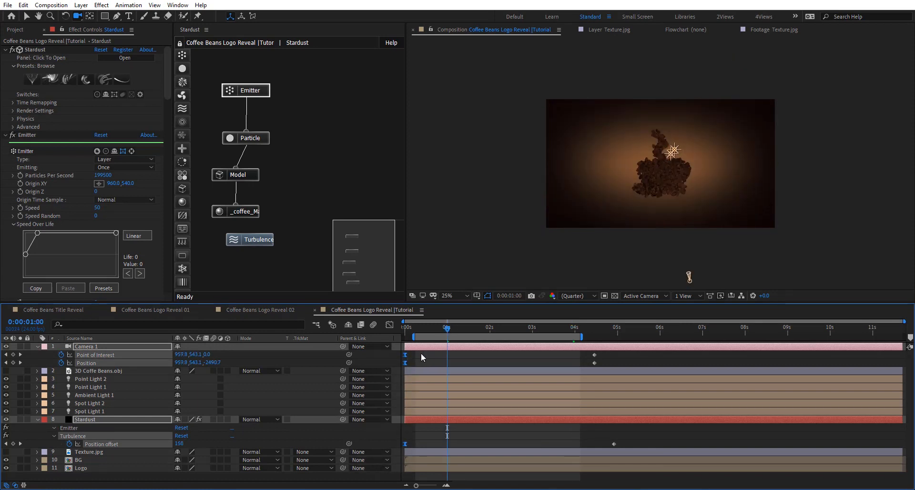
# - Move the starting keyframes of Camera 1 and the Turbulence Position offset to 0:00:01:00, and preview the animation up to 0:00:03:18
pyautogui.click(434, 354)
pyautogui.moveTo(421, 355); pyautogui.dragTo(447, 448)
pyautogui.scroll(2, 626, 235)
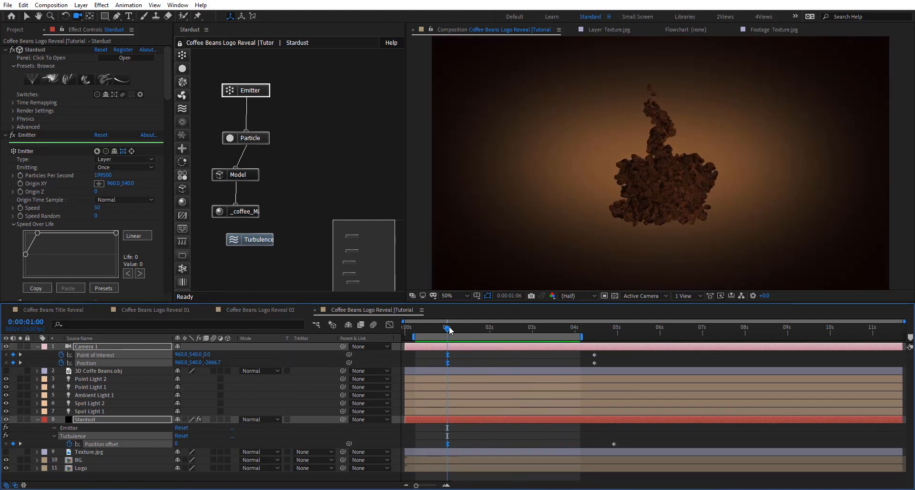
pyautogui.moveTo(448, 328); pyautogui.dragTo(564, 327)
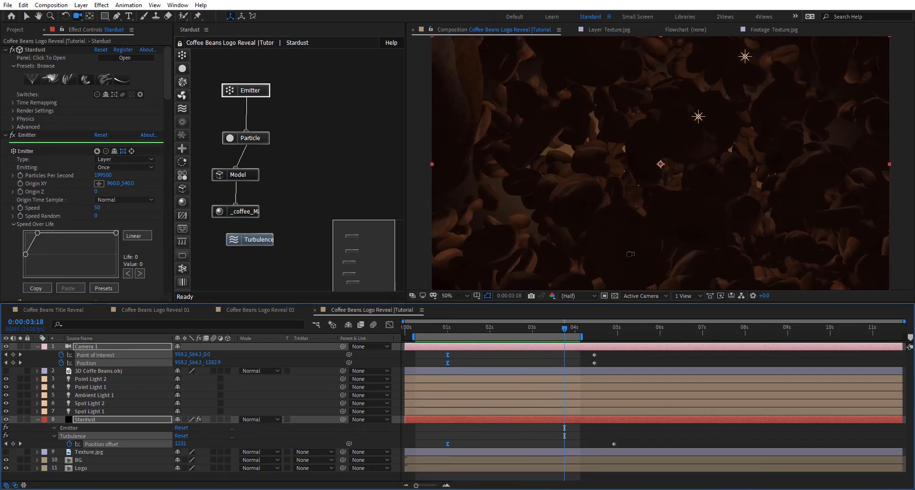
# - Use Texture.jpg as the coffee material's Roughness Texture and set its Roughness Amount to 90
pyautogui.click(241, 212)
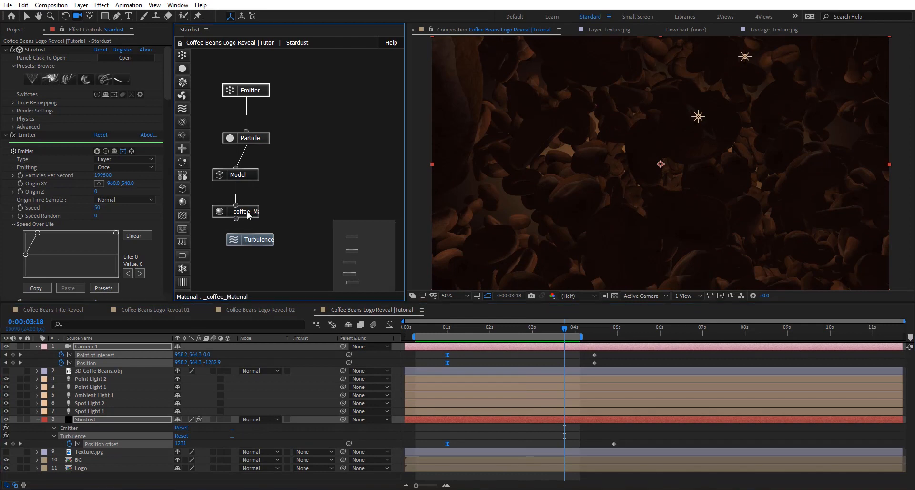
pyautogui.click(22, 186)
pyautogui.scroll(-3, 54, 226)
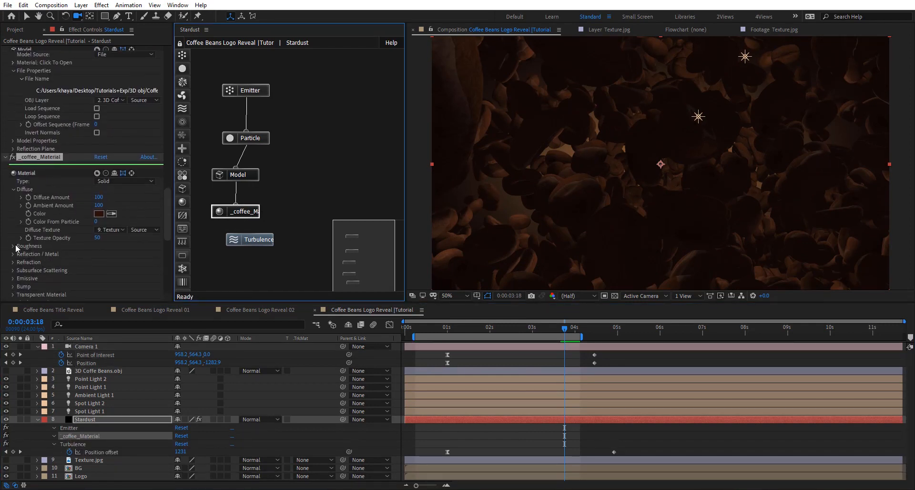
pyautogui.click(14, 246)
pyautogui.click(107, 262)
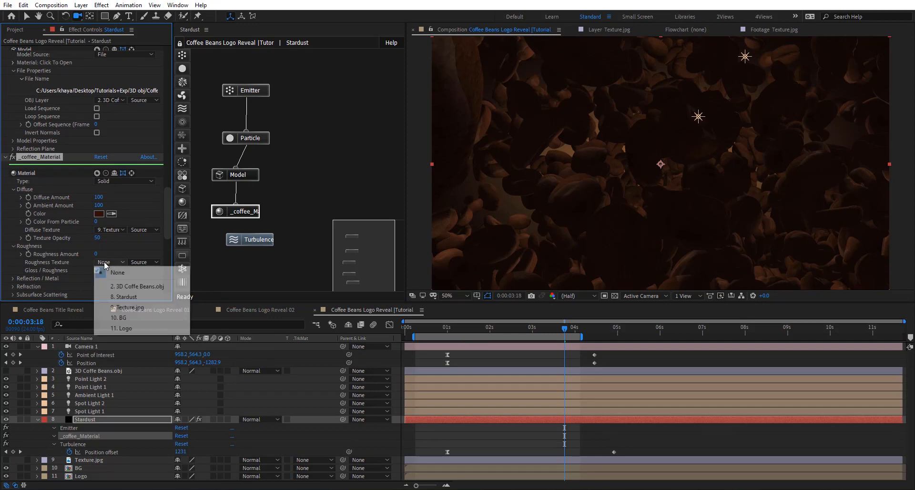
pyautogui.click(119, 308)
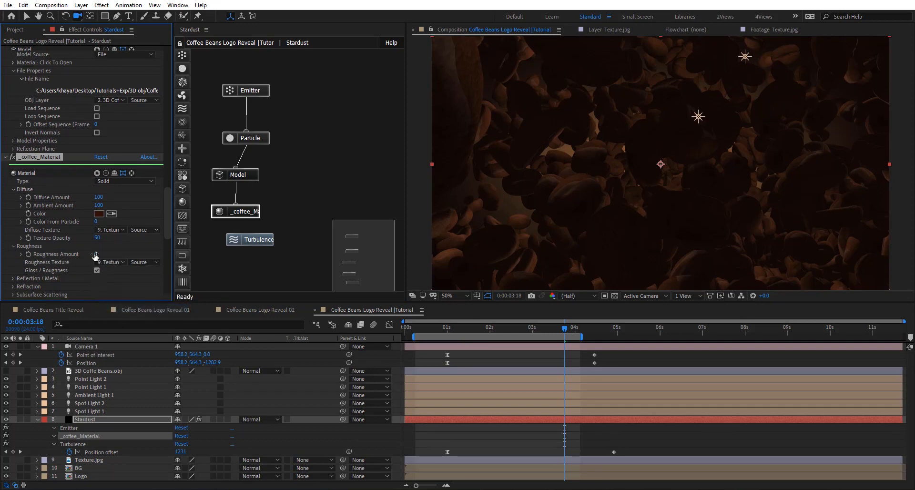
pyautogui.click(97, 255)
pyautogui.press('Return')
pyautogui.press('.')
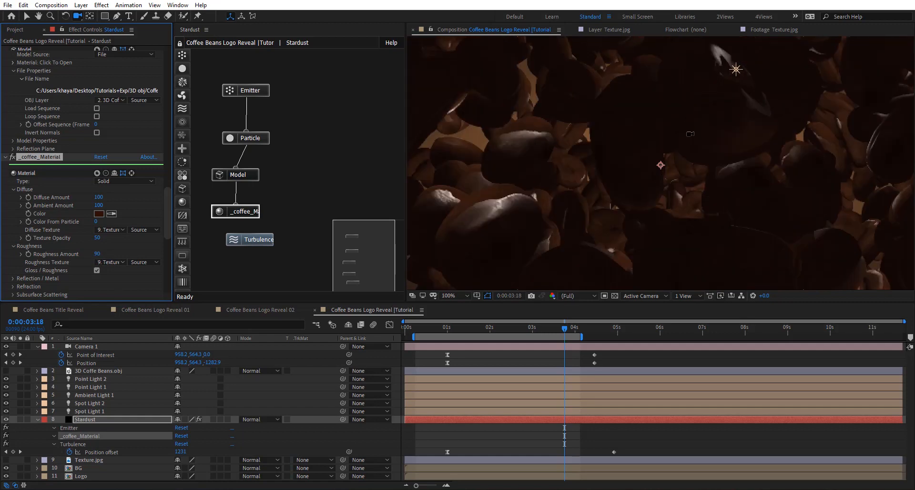
pyautogui.press(',')
# - Turn on Ambient Occlusion with AO Blur in Stardust's render settings
pyautogui.moveTo(165, 222); pyautogui.dragTo(157, 59)
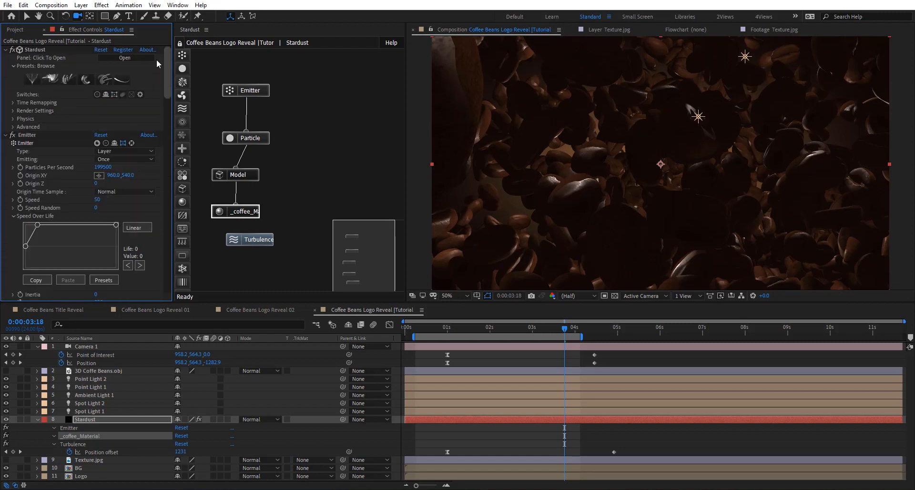
pyautogui.click(14, 110)
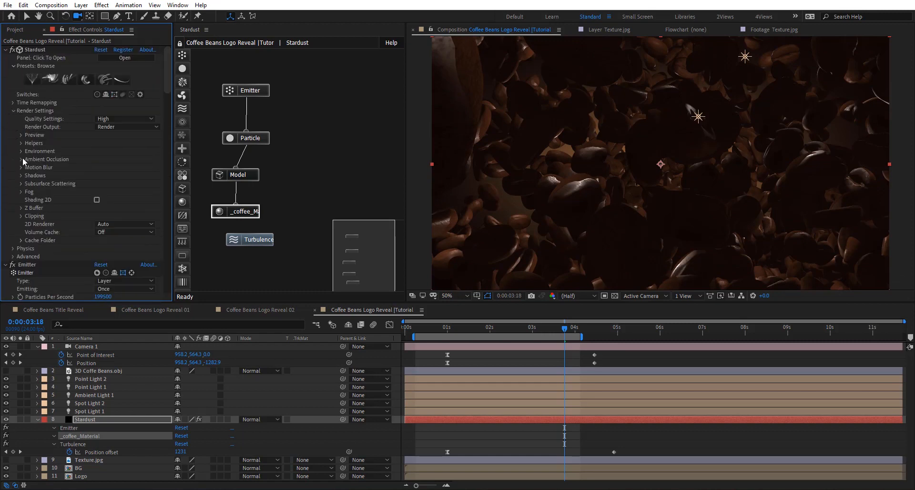
pyautogui.click(22, 159)
pyautogui.click(97, 167)
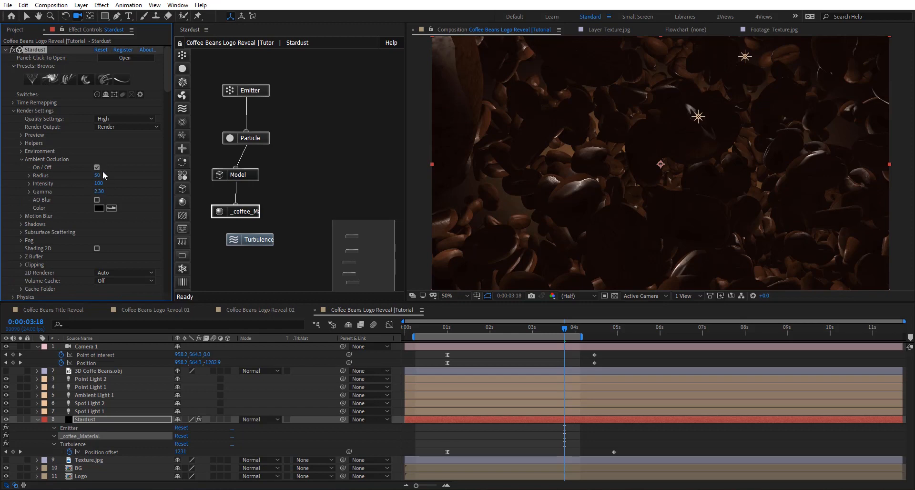
pyautogui.click(96, 200)
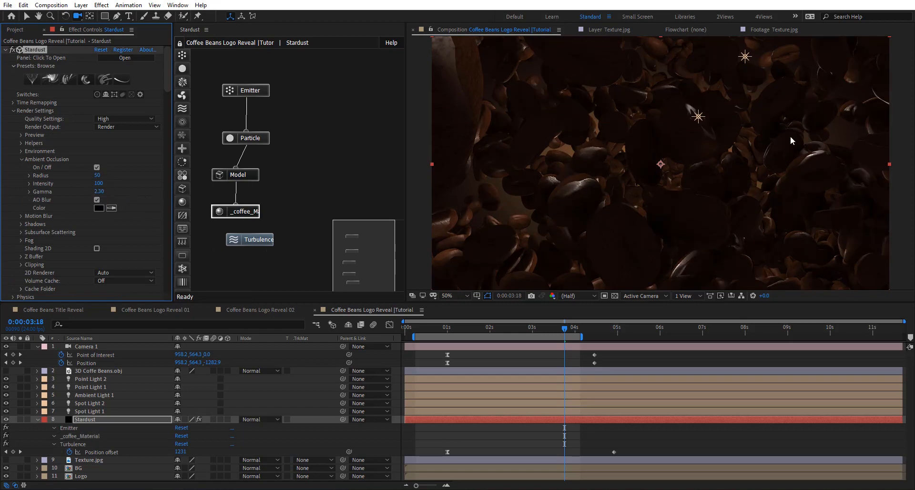
# - Assign Texture.jpg as the coffee material's Bump Texture and set the Bump Amount to 158
pyautogui.moveTo(168, 85); pyautogui.dragTo(169, 165)
pyautogui.click(237, 211)
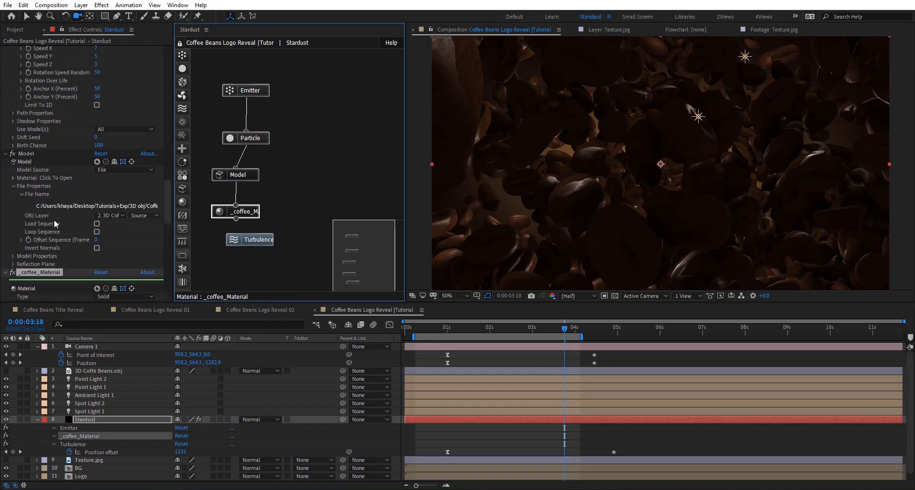
pyautogui.scroll(-3, 56, 224)
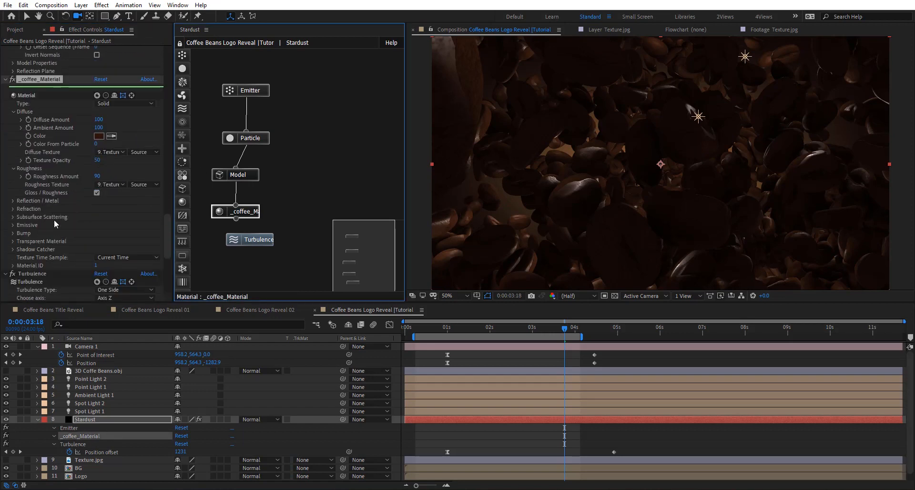
pyautogui.click(13, 234)
pyautogui.click(112, 249)
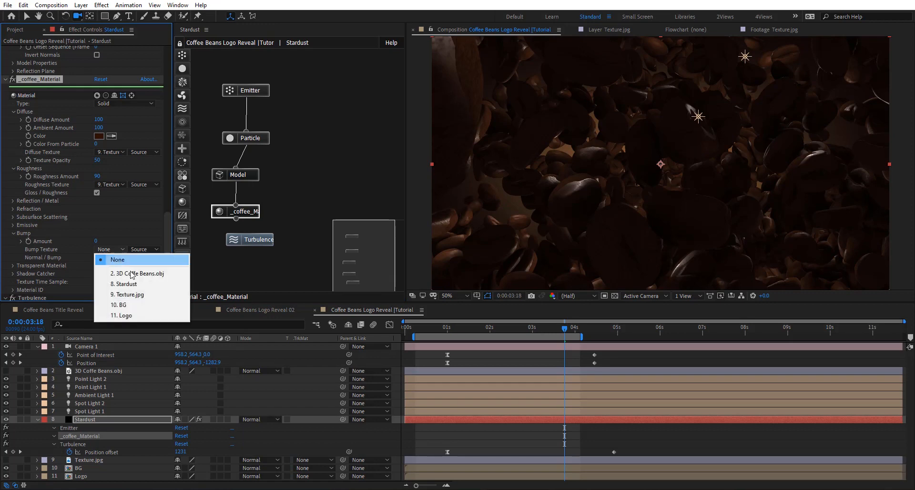
pyautogui.click(145, 295)
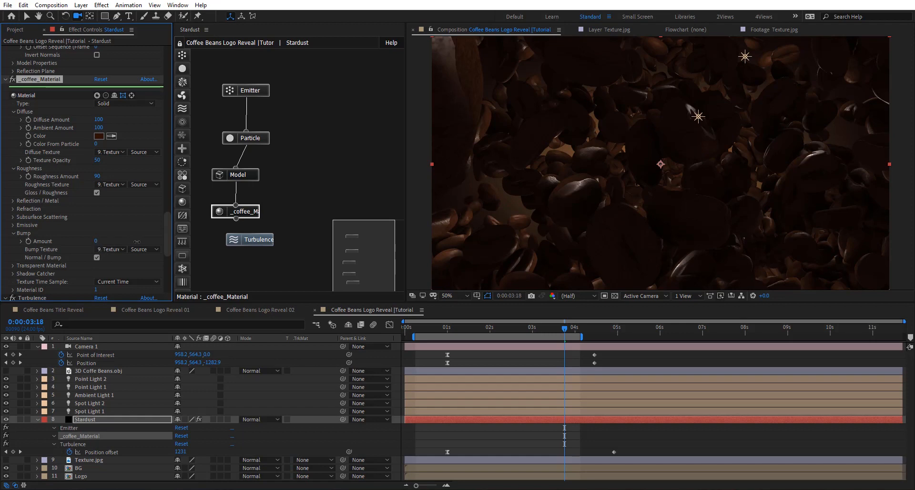
pyautogui.moveTo(136, 241); pyautogui.dragTo(366, 237)
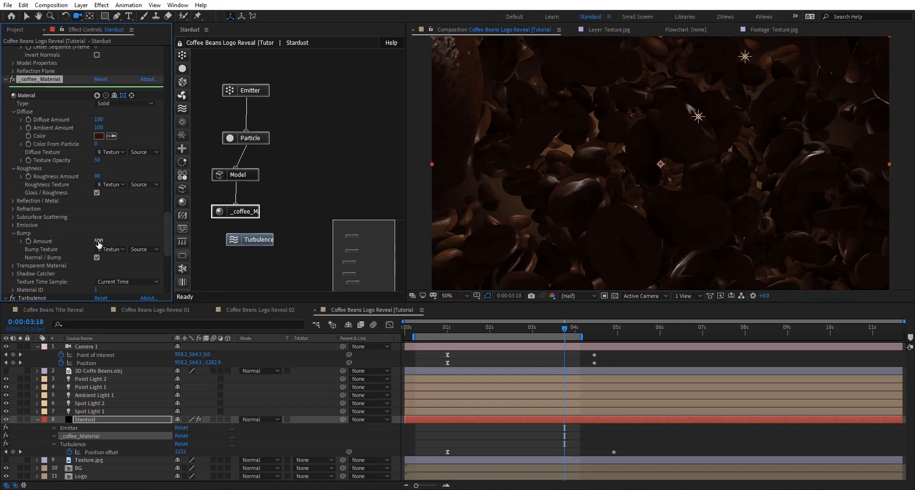
pyautogui.moveTo(87, 241); pyautogui.dragTo(36, 241)
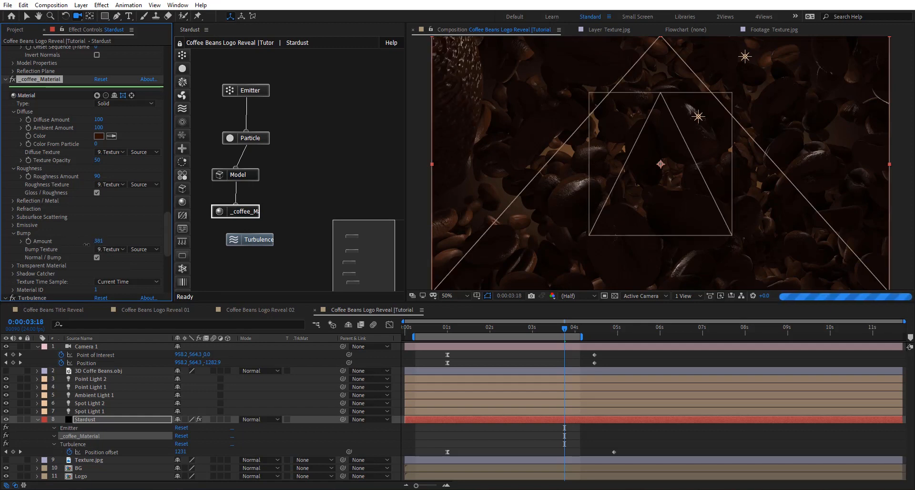
pyautogui.moveTo(104, 249); pyautogui.dragTo(61, 243)
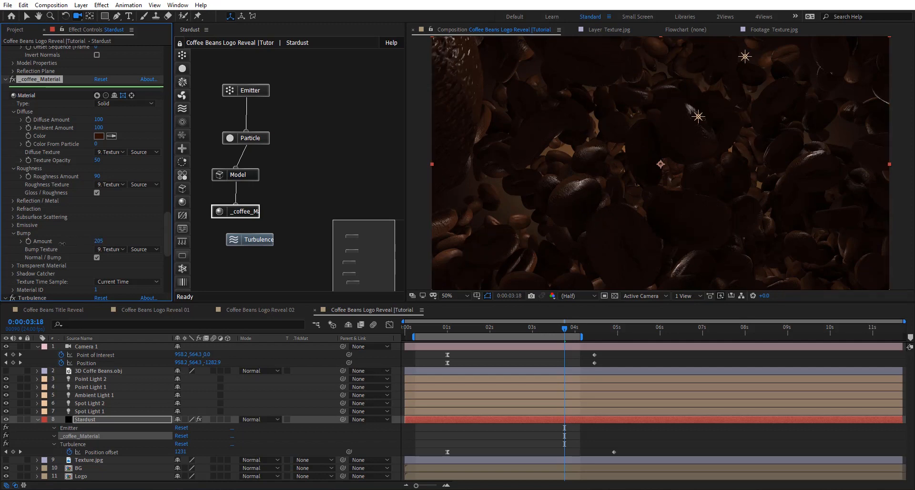
pyautogui.moveTo(65, 243); pyautogui.dragTo(50, 218)
# - Set the coffee material's Reflection / Metal Amount to 50, trying a Specular Amount of 1000 before restoring it to 100
pyautogui.scroll(1, 50, 223)
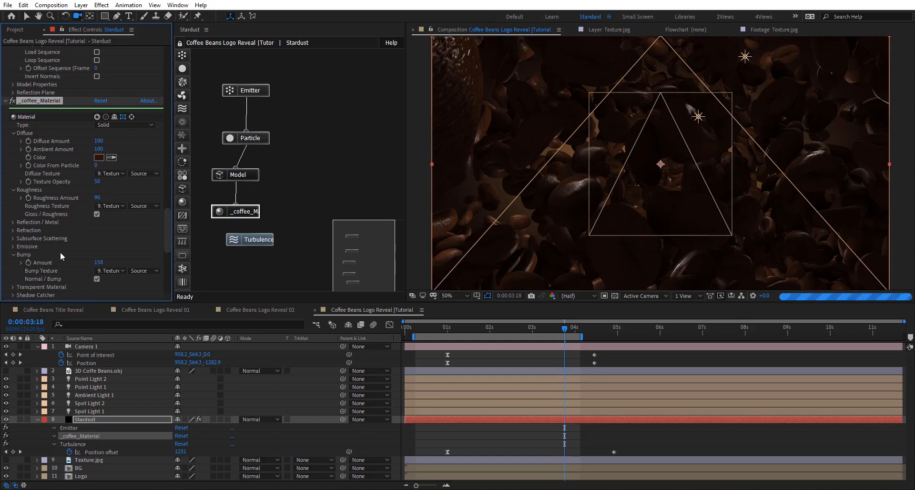
pyautogui.click(14, 221)
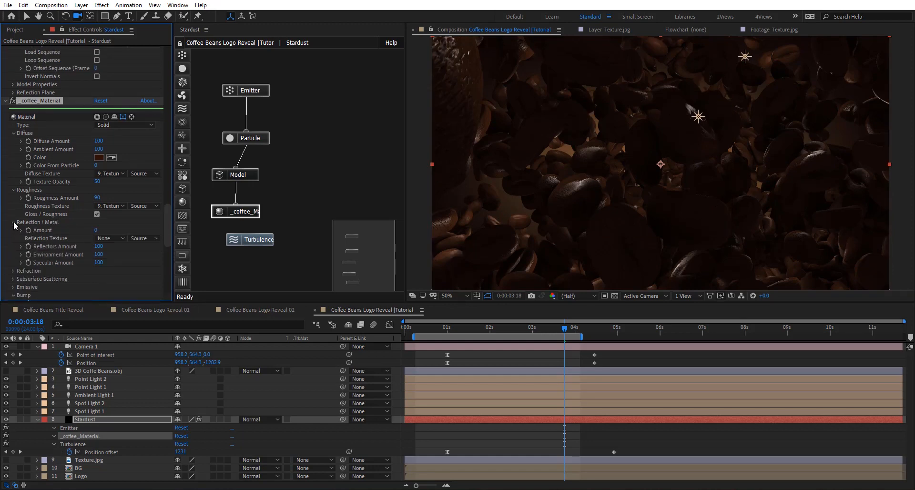
pyautogui.scroll(1, 61, 210)
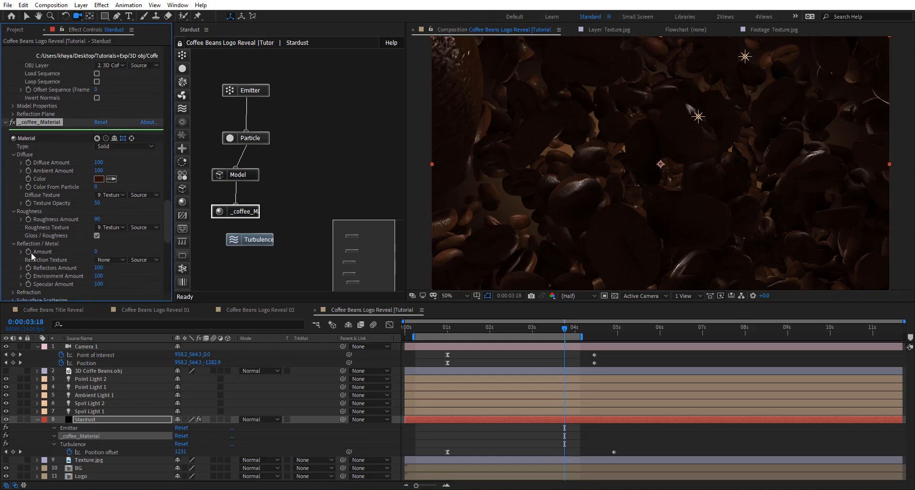
pyautogui.click(96, 252)
pyautogui.write('50')
pyautogui.press('Return')
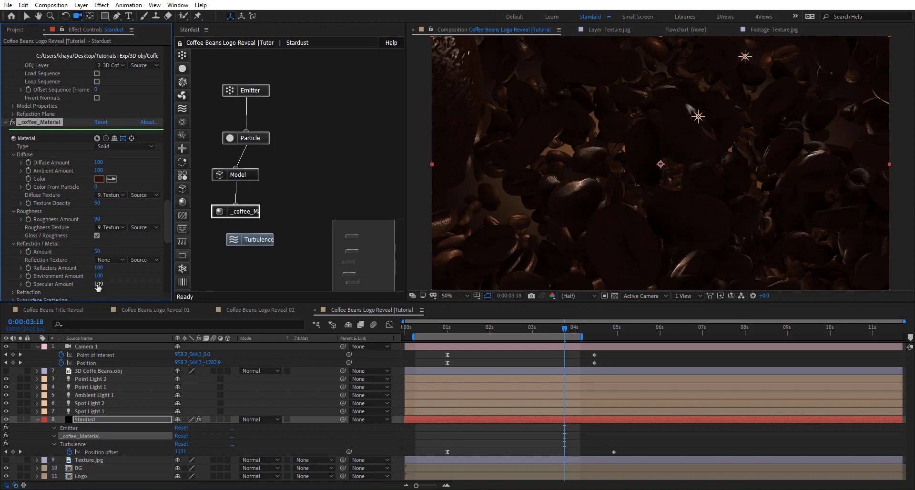
pyautogui.moveTo(335, 277); pyautogui.dragTo(472, 277)
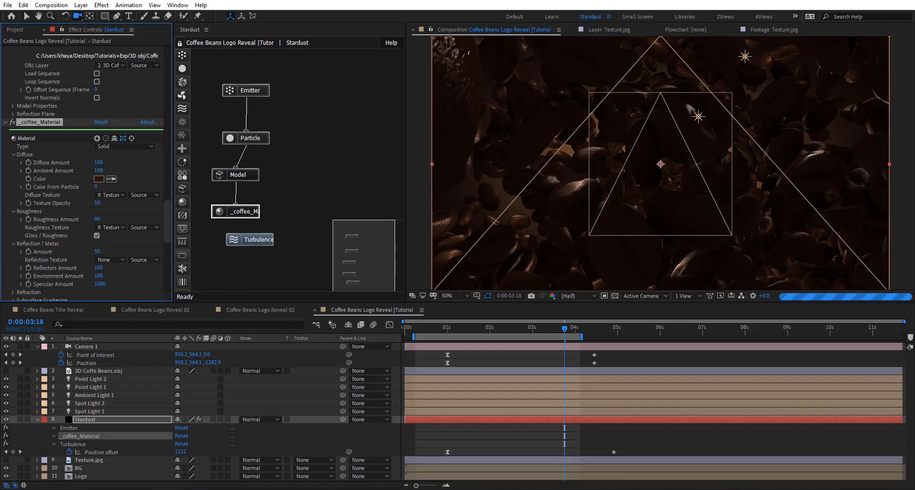
pyautogui.moveTo(255, 285); pyautogui.dragTo(172, 285)
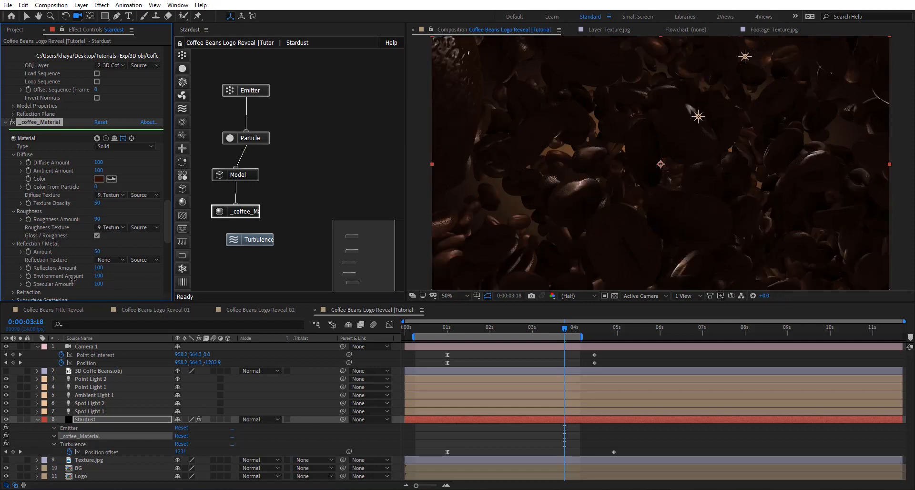
# - Raise the coffee material's Ambient Amount to 150
pyautogui.scroll(2, 71, 239)
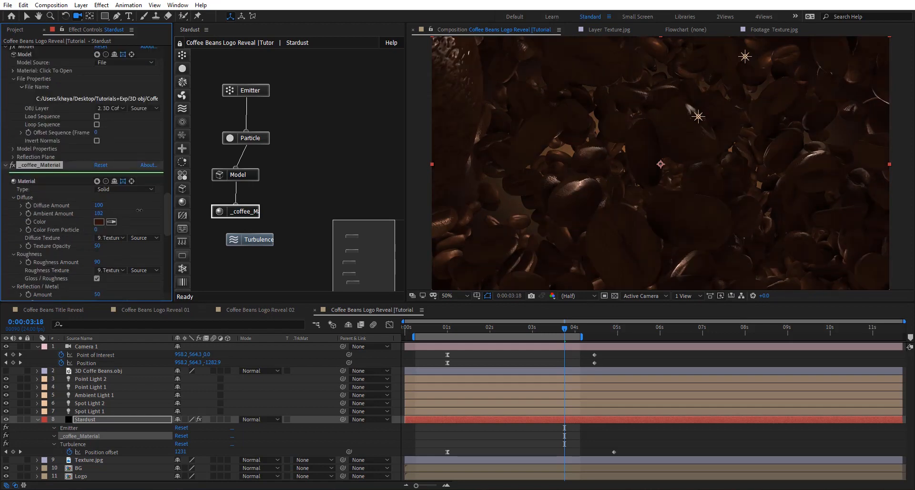
pyautogui.moveTo(134, 210); pyautogui.dragTo(127, 211)
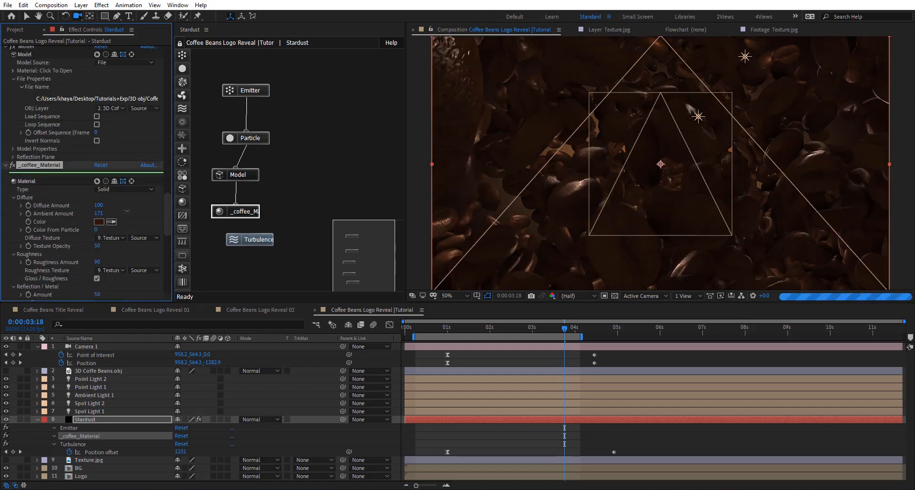
pyautogui.click(99, 214)
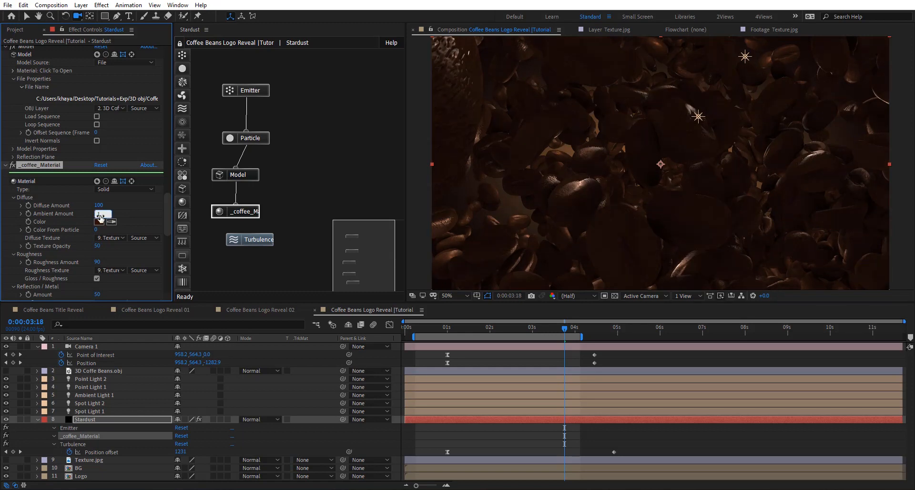
pyautogui.press('Return')
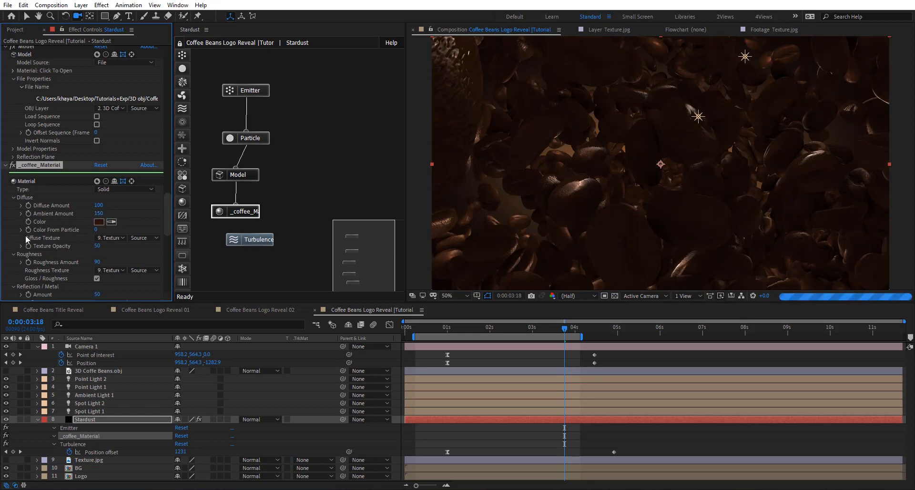
# - Change the coffee material's Diffuse Color to the warmer brown 3C1A01
pyautogui.scroll(-1, 106, 216)
pyautogui.click(99, 200)
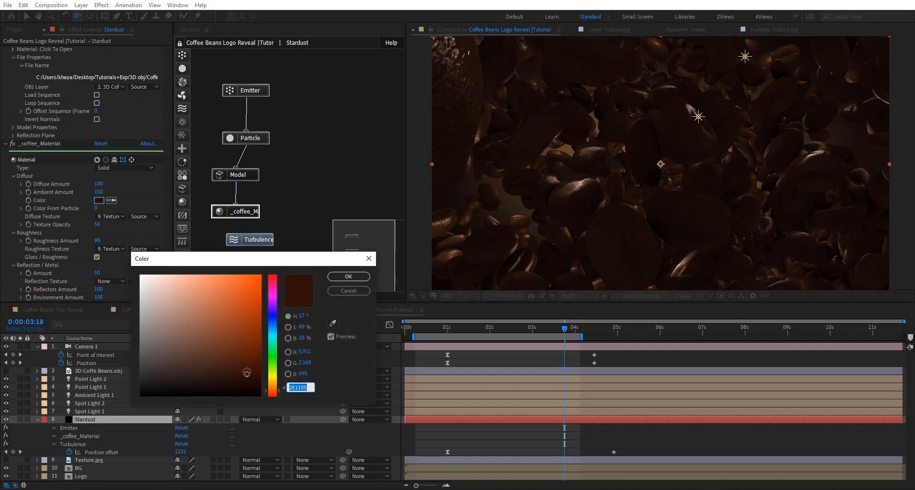
pyautogui.moveTo(247, 374); pyautogui.dragTo(258, 367)
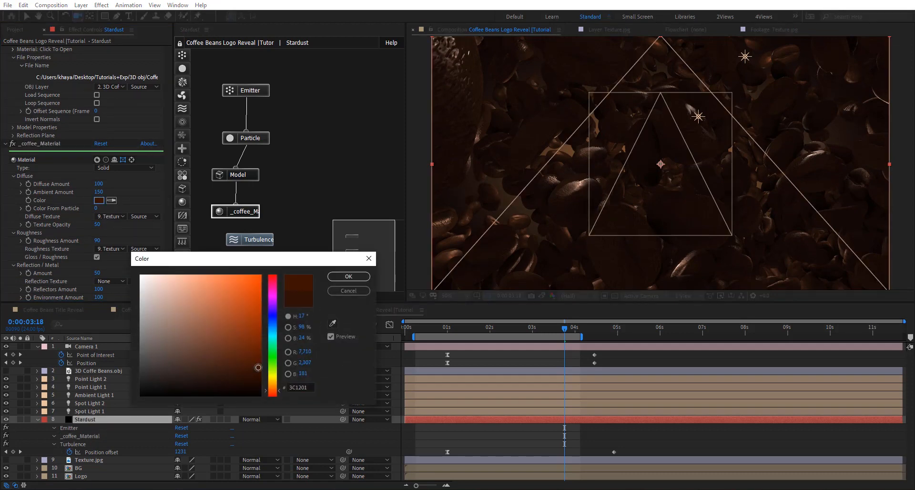
pyautogui.click(272, 387)
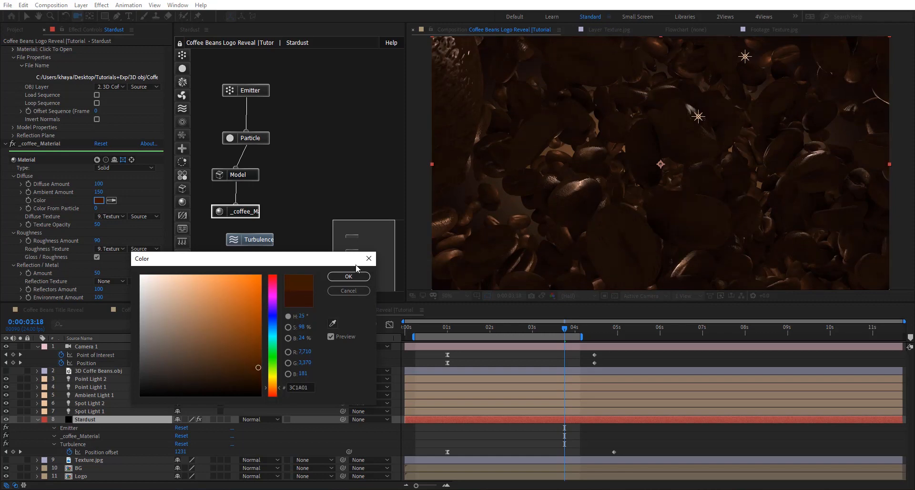
pyautogui.click(341, 277)
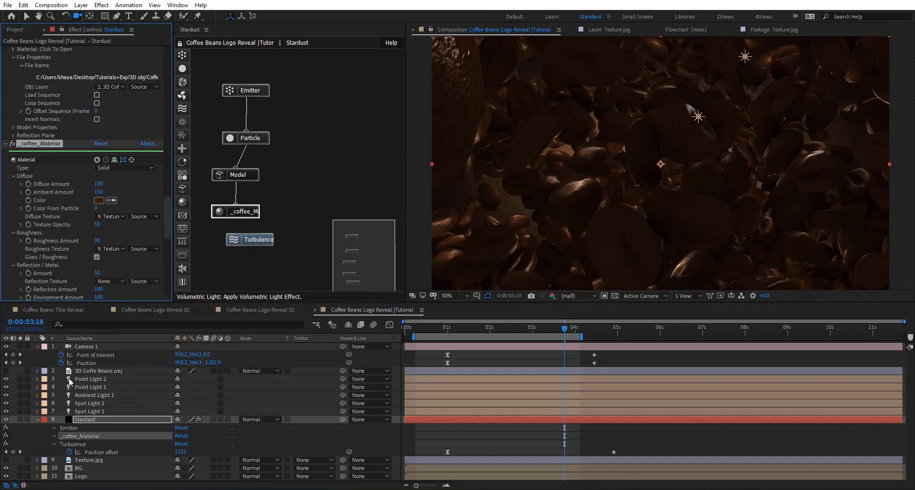
# - Show two views including the Left view, and move Point Light 1 along its Z axis toward the camera, in front of the beans
pyautogui.click(101, 388)
pyautogui.click(642, 295)
pyautogui.click(643, 341)
pyautogui.click(695, 296)
pyautogui.click(699, 317)
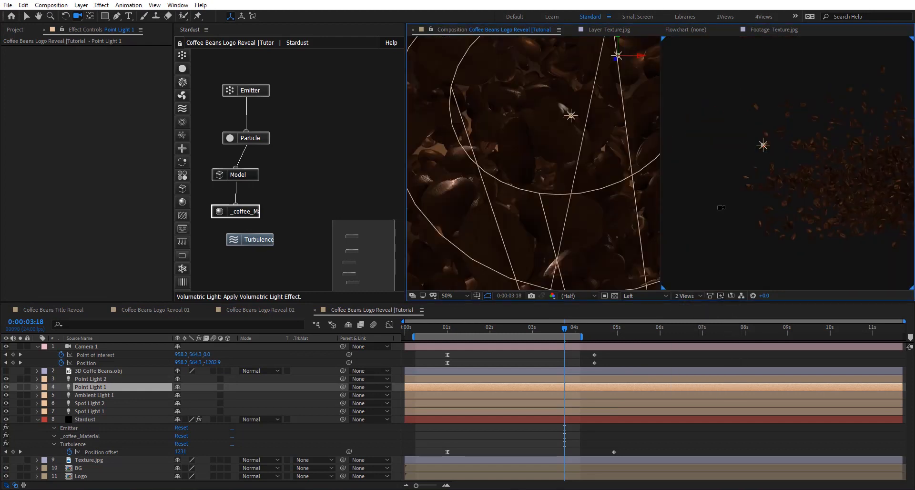
pyautogui.scroll(-2, 791, 181)
pyautogui.press('v')
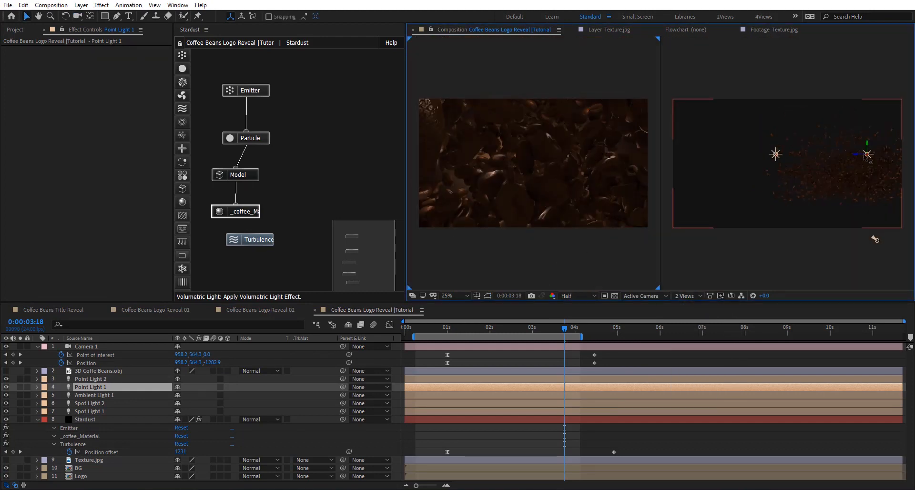
pyautogui.moveTo(856, 156); pyautogui.dragTo(914, 155)
pyautogui.scroll(-1, 789, 165)
pyautogui.scroll(3, 552, 144)
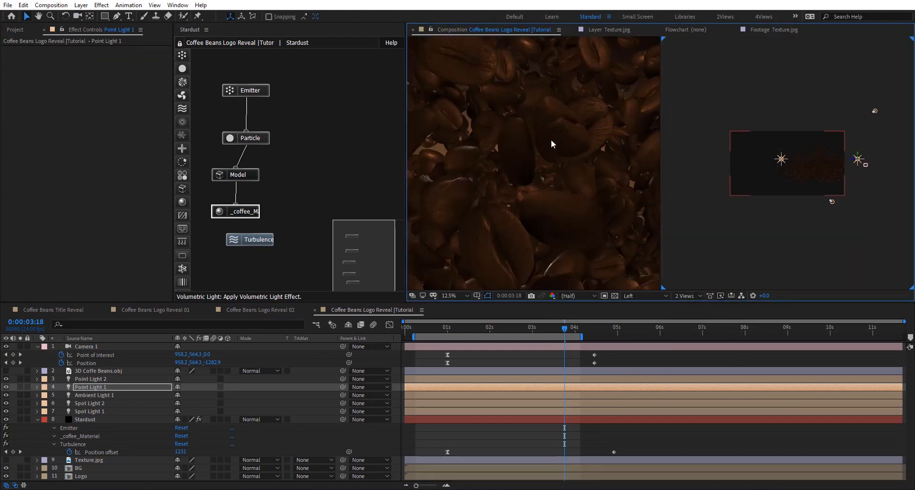
# - Raise the coffee material's Reflection / Metal Amount to 79
pyautogui.moveTo(534, 246); pyautogui.dragTo(570, 203)
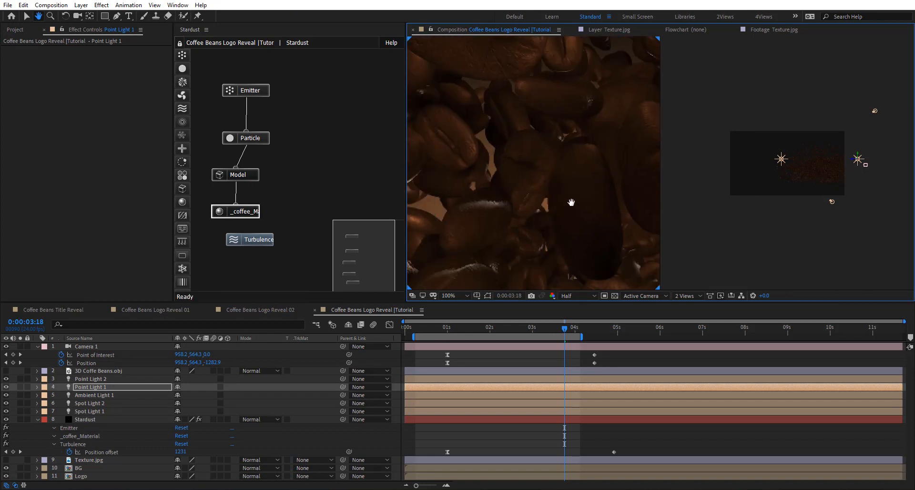
pyautogui.click(250, 216)
pyautogui.scroll(-5, 59, 255)
pyautogui.moveTo(98, 209); pyautogui.dragTo(155, 206)
pyautogui.scroll(-1, 514, 151)
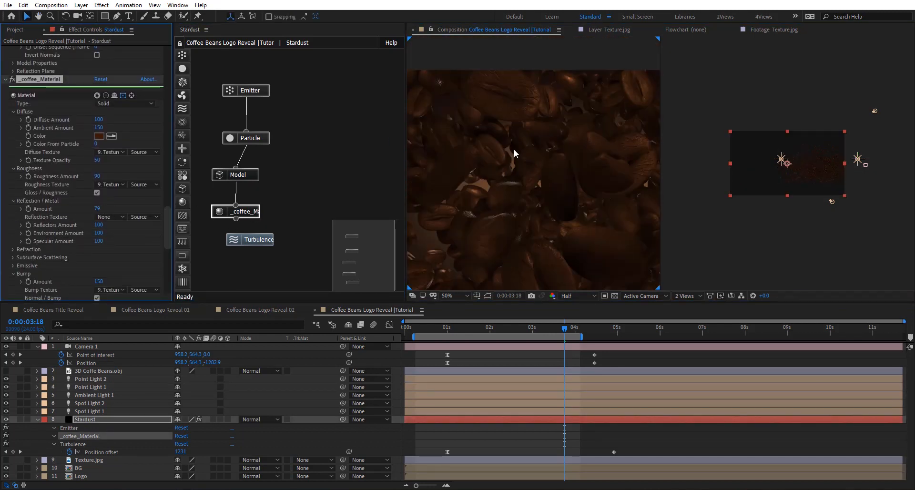
pyautogui.moveTo(515, 151)
pyautogui.mouseDown()
pyautogui.moveTo(623, 110)
pyautogui.moveTo(520, 147)
pyautogui.mouseUp()
# - Return the composition to a single view and move the current time to 0:00:00:12
pyautogui.click(686, 295)
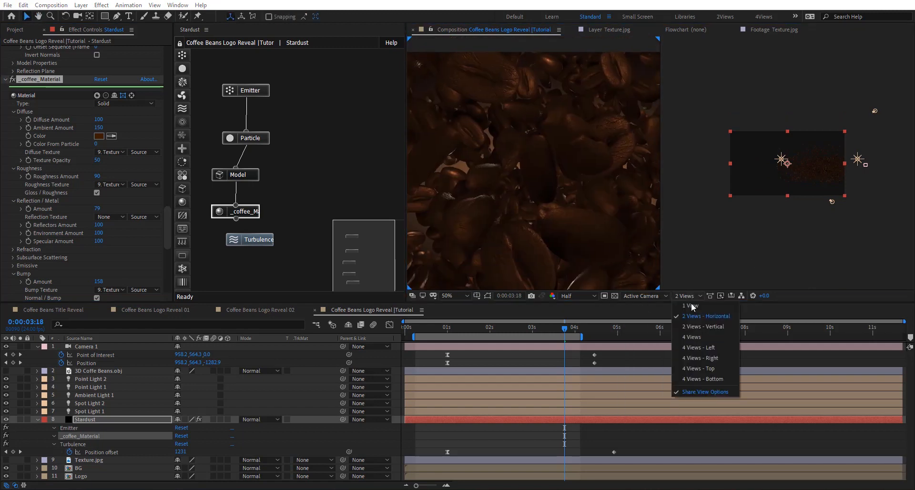
pyautogui.click(679, 313)
pyautogui.click(481, 329)
pyautogui.moveTo(482, 329); pyautogui.dragTo(426, 330)
# - Shift Spot Light 2 down toward the body of the cup, and check its light settings and the lit beans
pyautogui.click(96, 404)
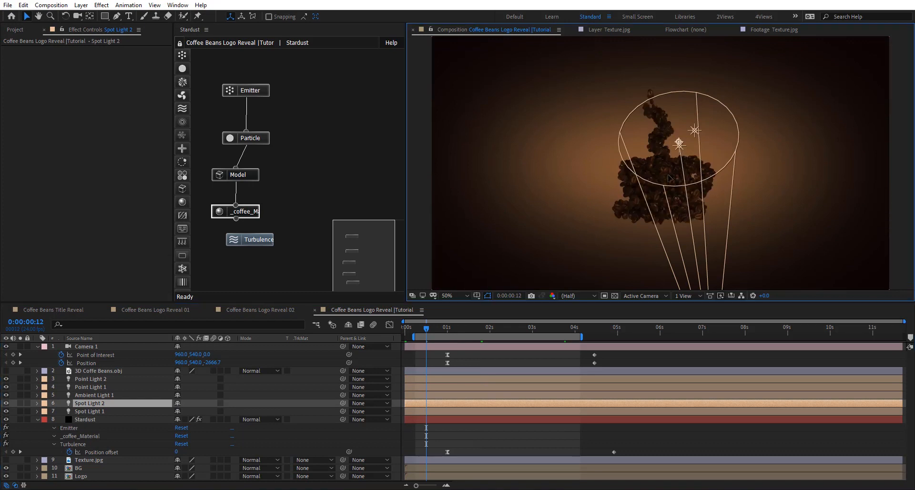
pyautogui.doubleClick(95, 403)
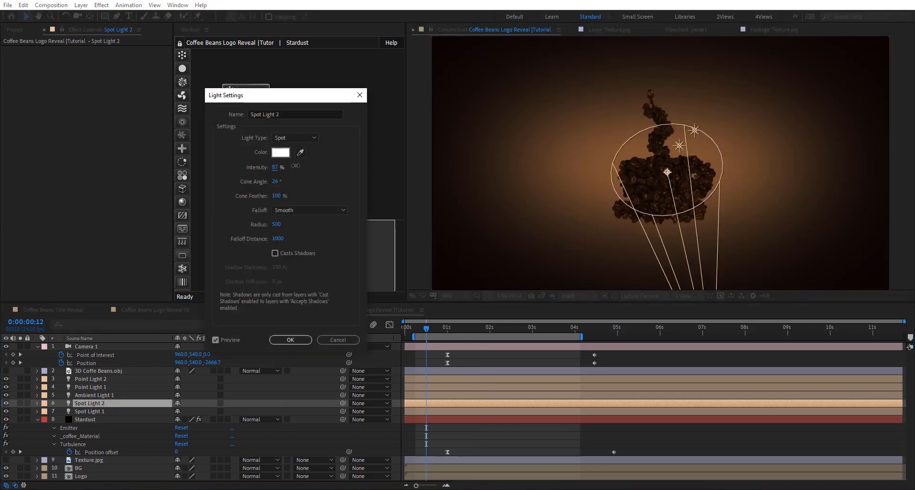
pyautogui.click(290, 339)
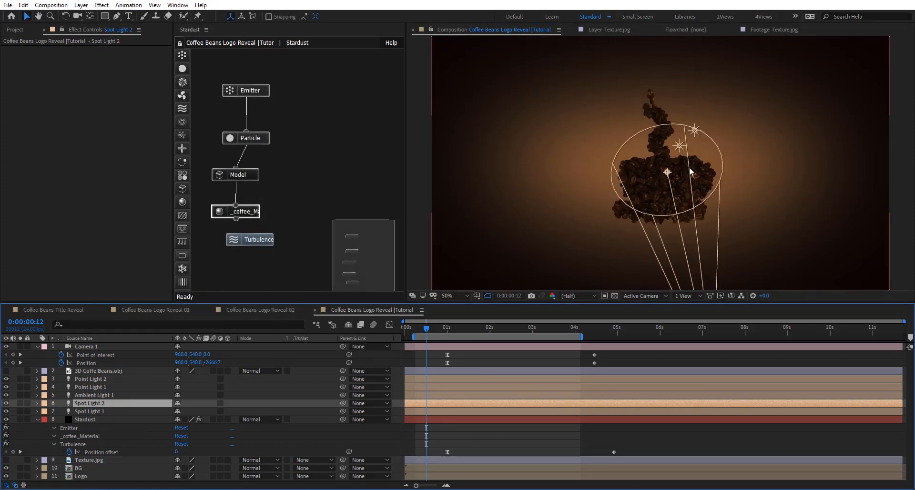
pyautogui.scroll(2, 687, 180)
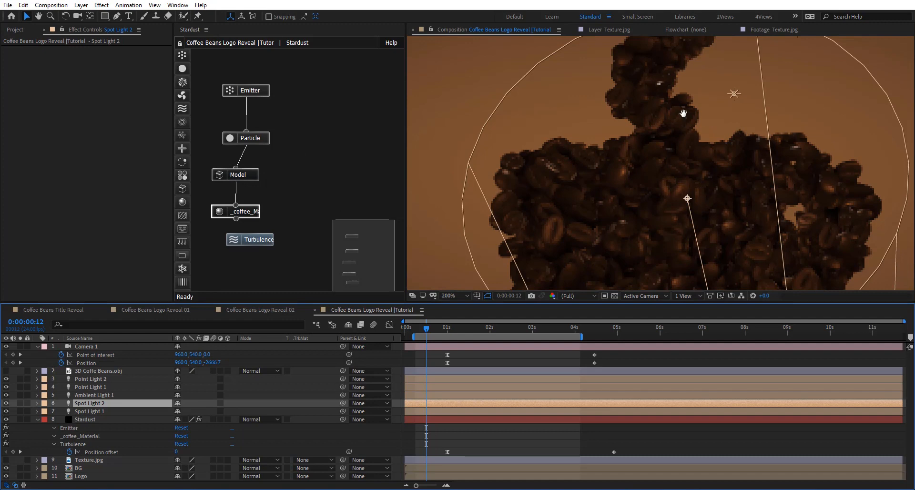
pyautogui.scroll(-4, 683, 113)
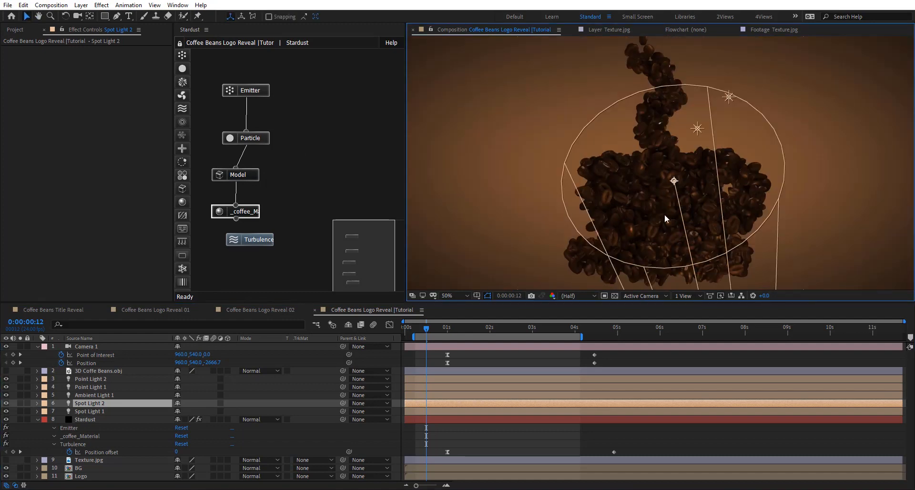
# - Collapse the Stardust and Camera 1 layers and split both of them at 0:00:03:22
pyautogui.click(37, 420)
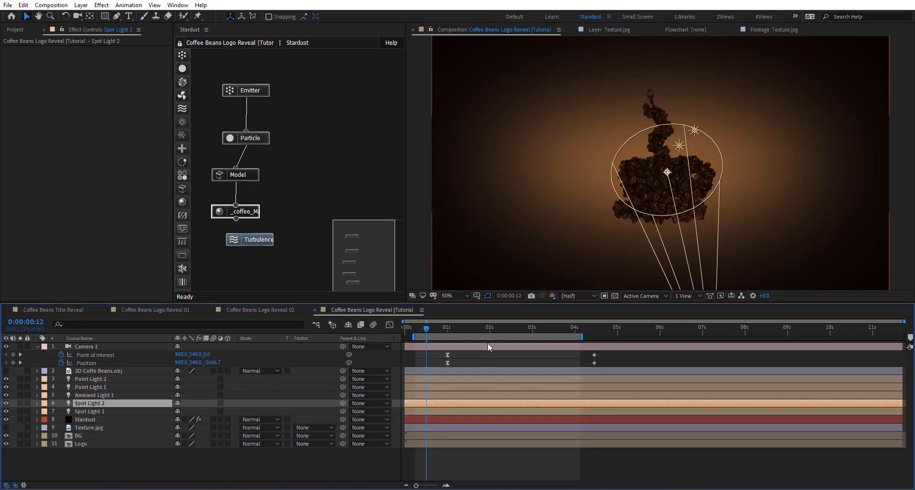
pyautogui.click(37, 347)
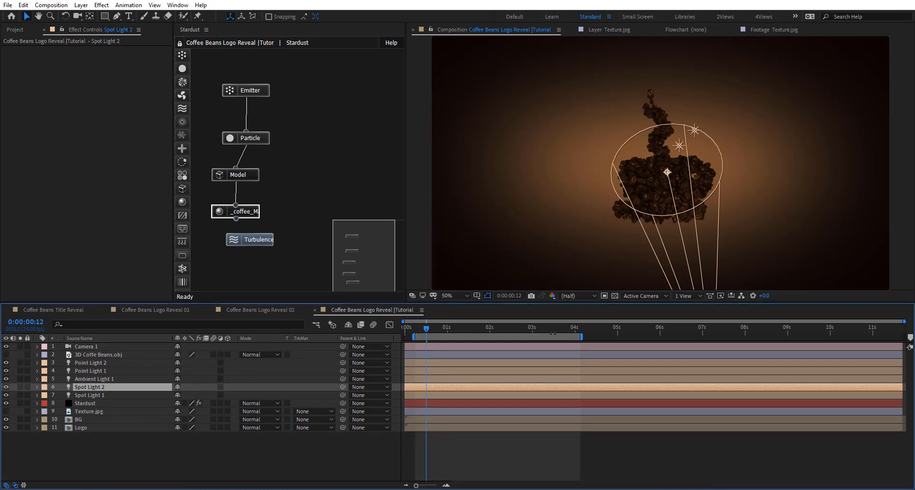
pyautogui.click(567, 326)
pyautogui.click(568, 327)
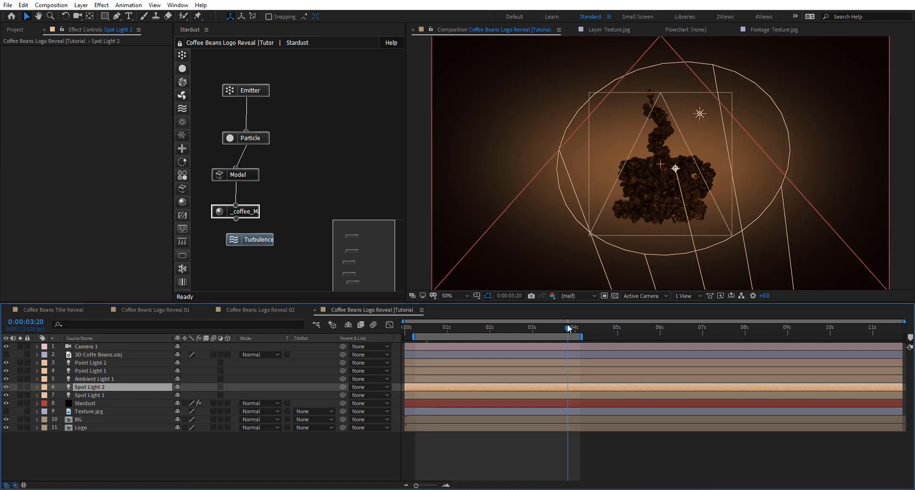
pyautogui.click(571, 325)
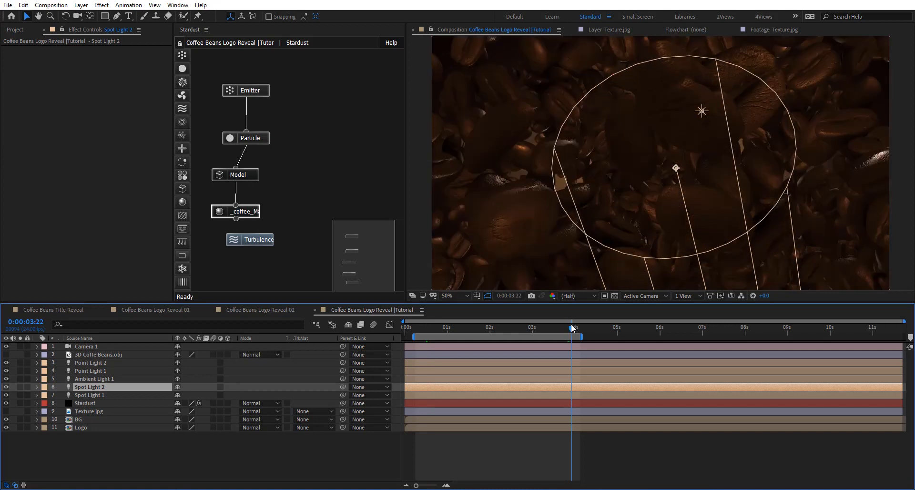
pyautogui.click(98, 404)
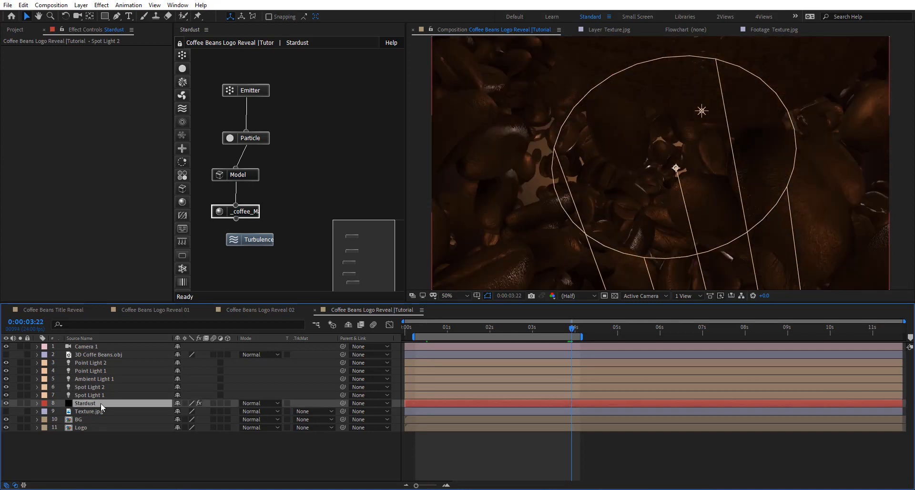
pyautogui.keyDown('ctrl'); pyautogui.click(94, 349); pyautogui.keyUp('ctrl')
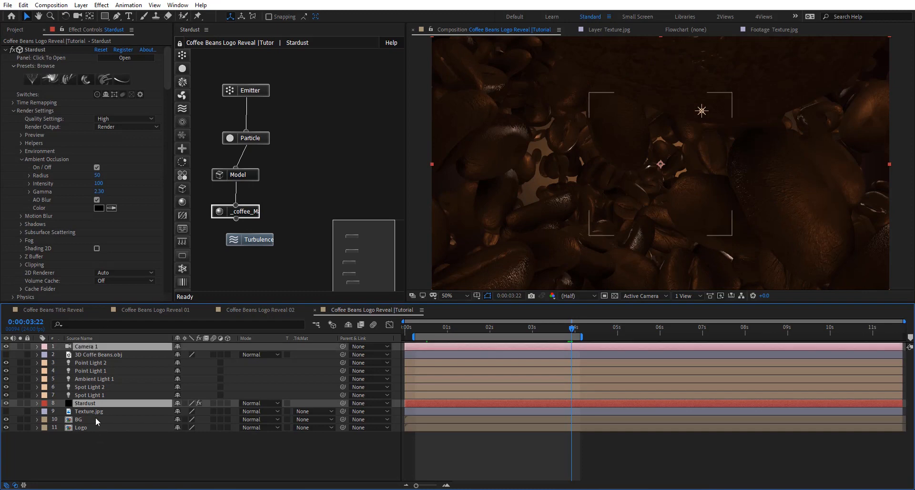
pyautogui.hotkey('ctrl', 'shift', 'd')
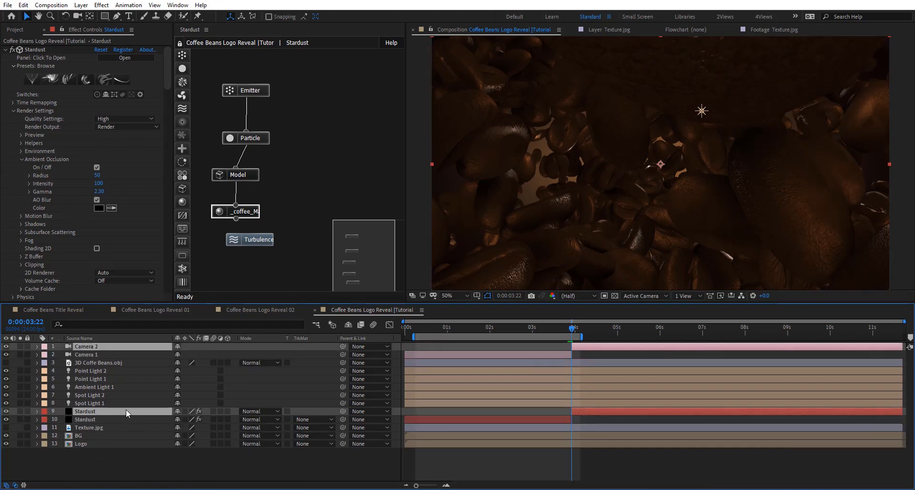
# - Move the time to 0:00:04:13, unlock the Stardust node graph, and rename the second Stardust layer as Stardust 02
pyautogui.click(151, 388)
pyautogui.click(607, 413)
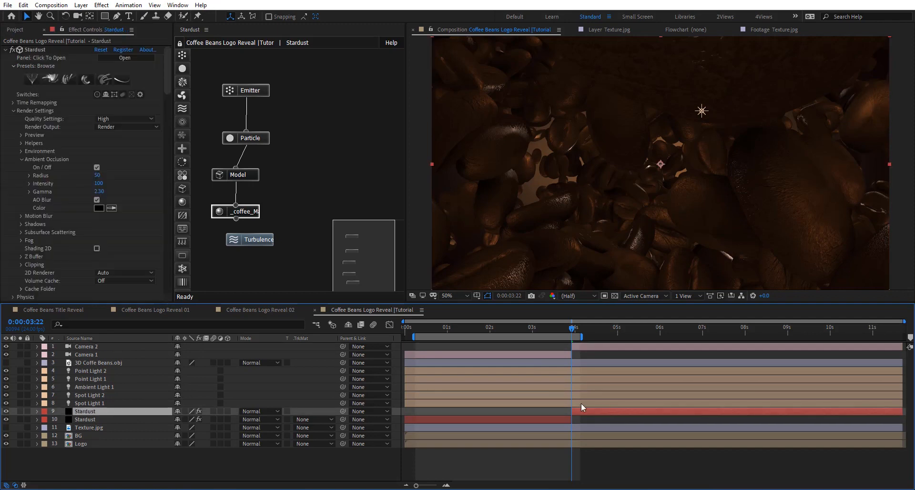
pyautogui.moveTo(572, 333); pyautogui.dragTo(598, 410)
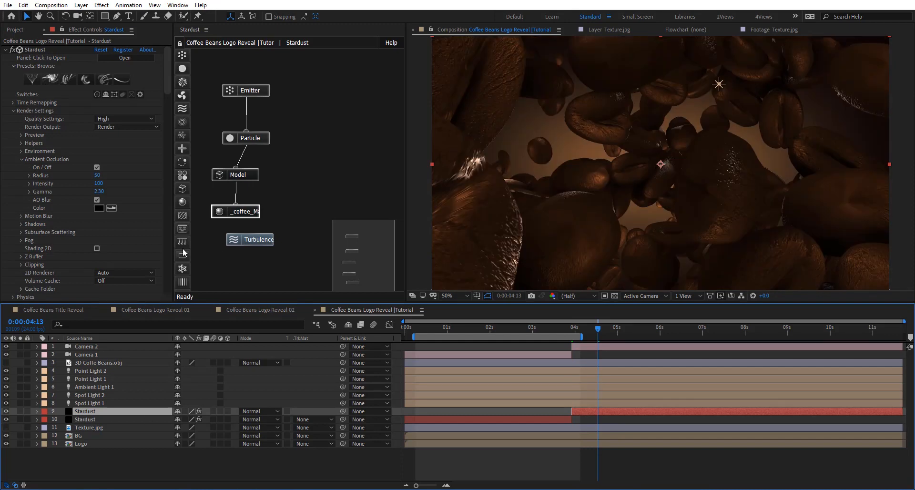
pyautogui.click(180, 44)
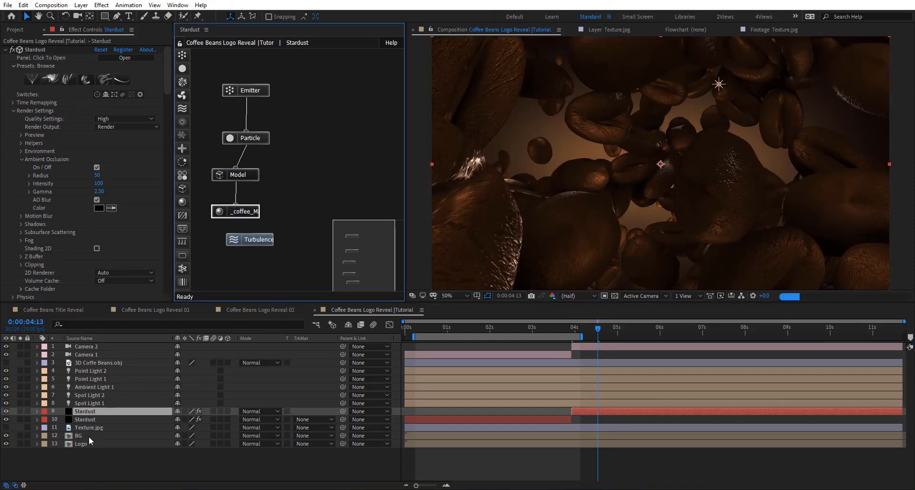
pyautogui.click(106, 406)
pyautogui.press('Return')
pyautogui.click(109, 409)
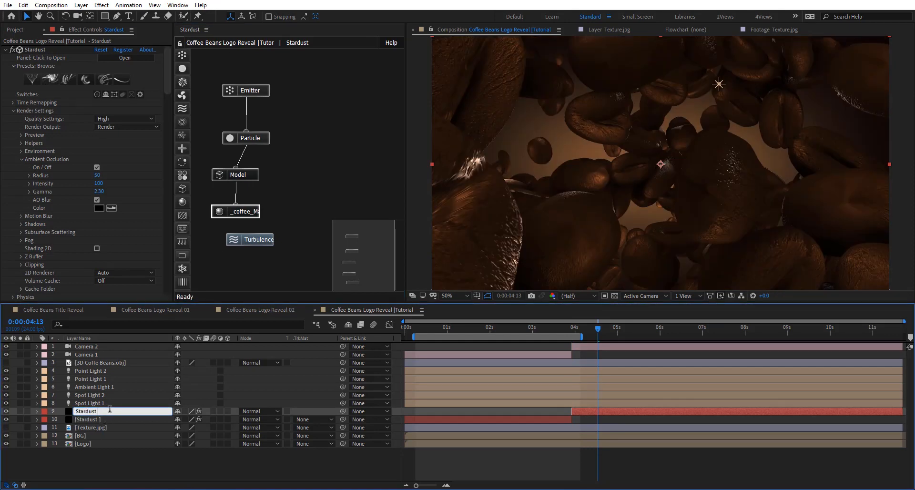
pyautogui.press('Return')
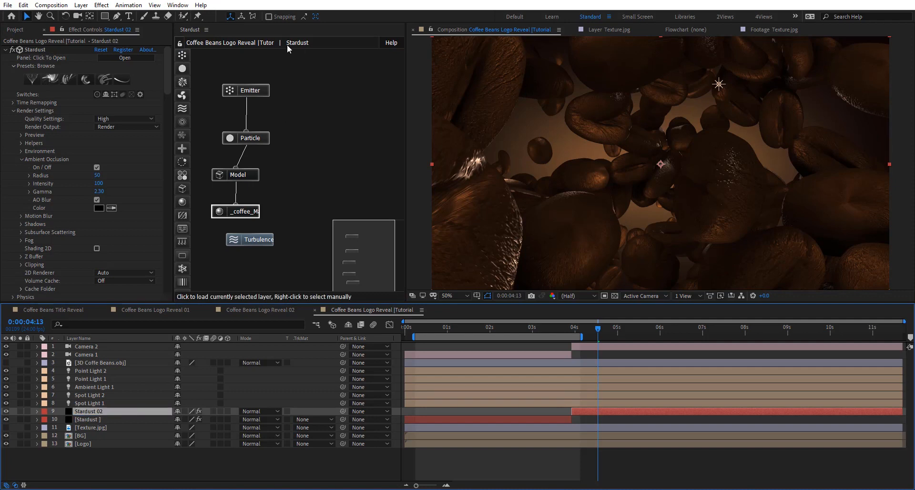
# - Load the Stardust 02 layer in the node graph and disable its Turbulence node
pyautogui.rightClick(321, 99)
pyautogui.moveTo(379, 86)
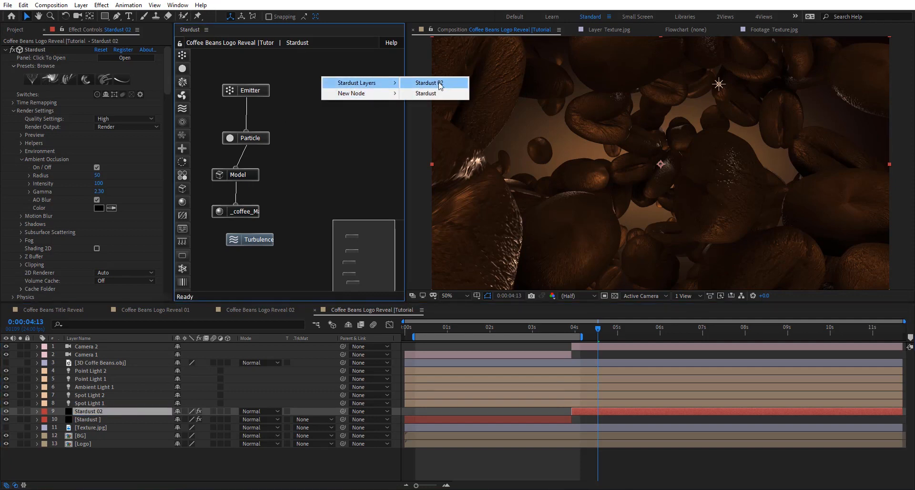
pyautogui.click(436, 83)
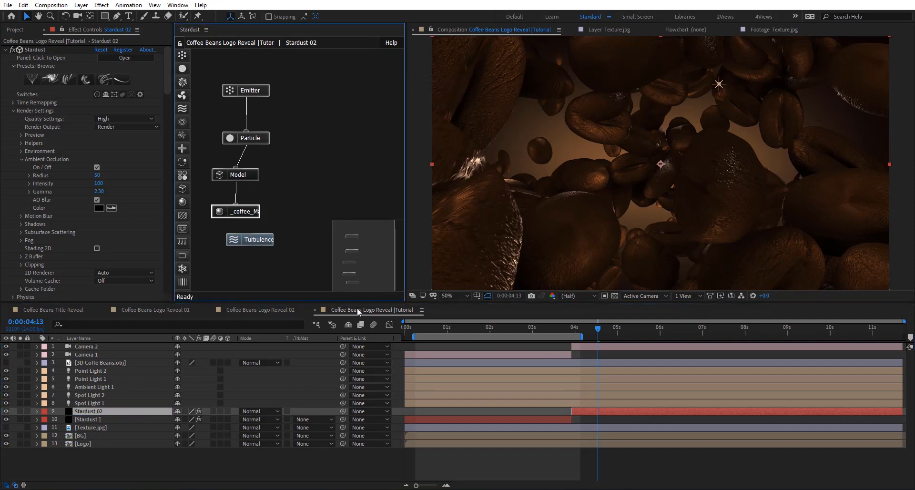
pyautogui.click(252, 238)
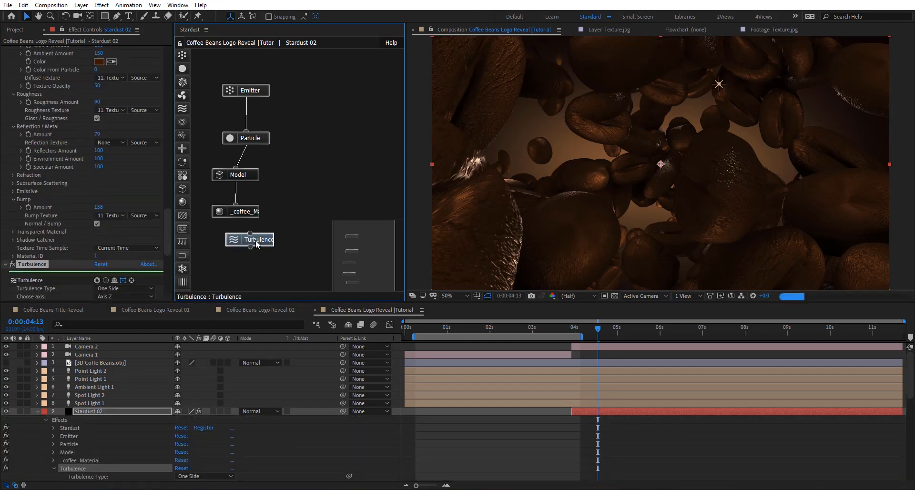
pyautogui.rightClick(255, 240)
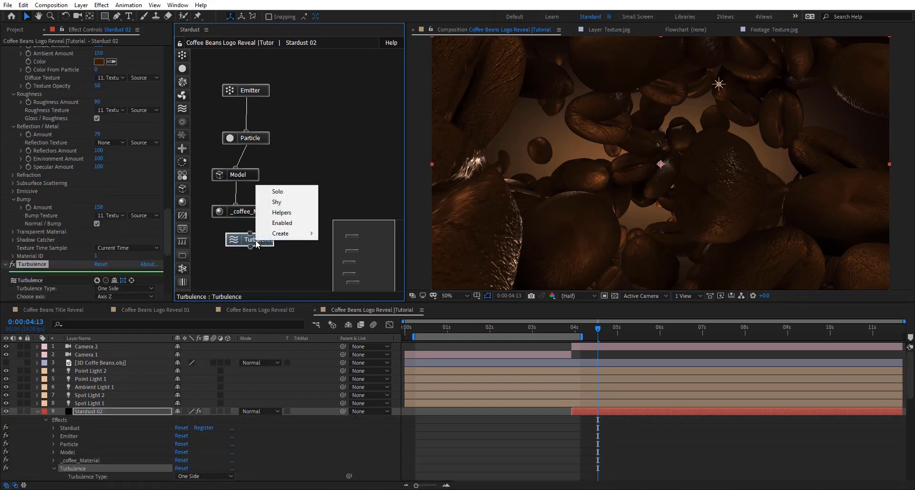
pyautogui.click(282, 222)
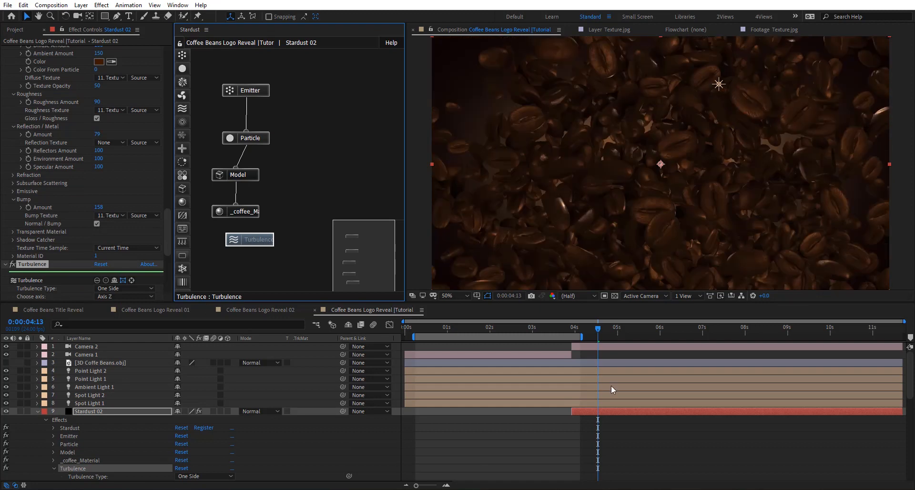
# - Reset Camera 2's transform and remove its Point of Interest and Position keyframes
pyautogui.click(585, 350)
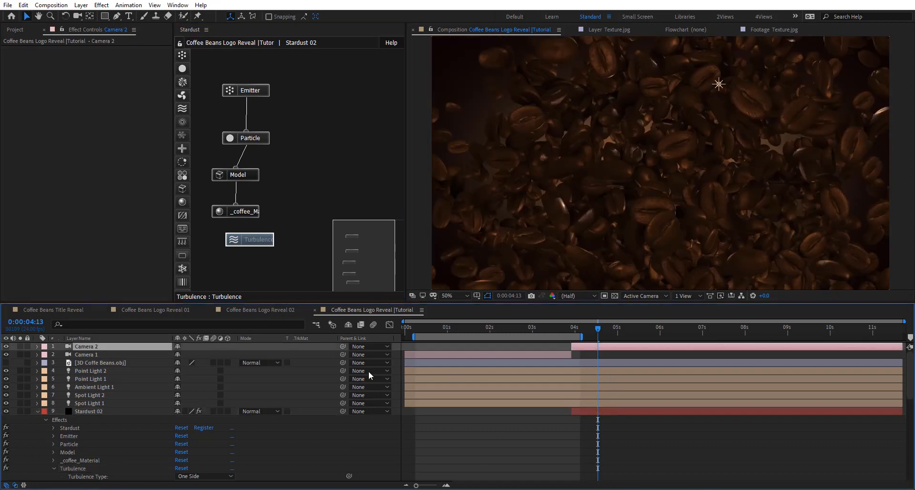
pyautogui.click(37, 346)
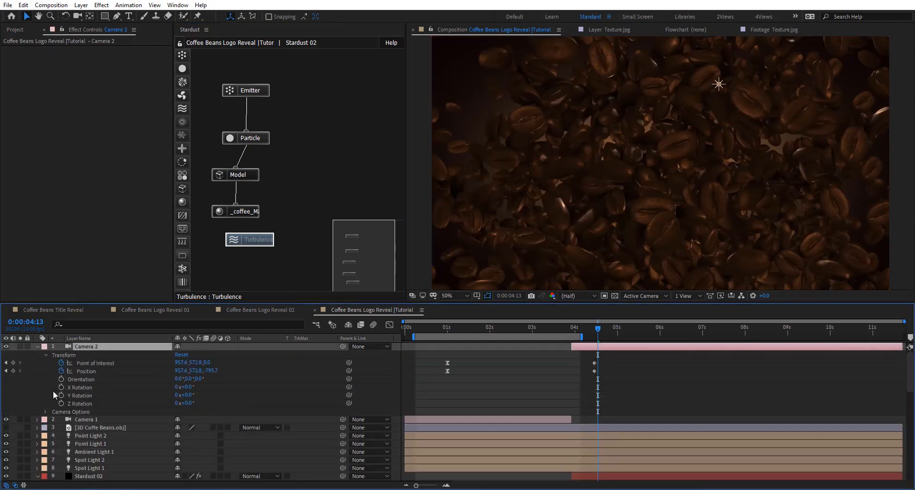
pyautogui.click(182, 356)
pyautogui.click(61, 363)
pyautogui.click(61, 371)
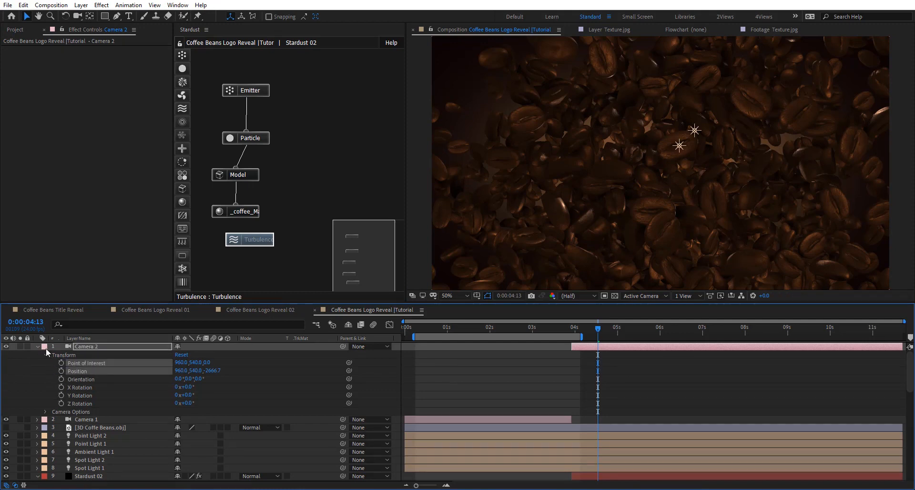
pyautogui.click(37, 346)
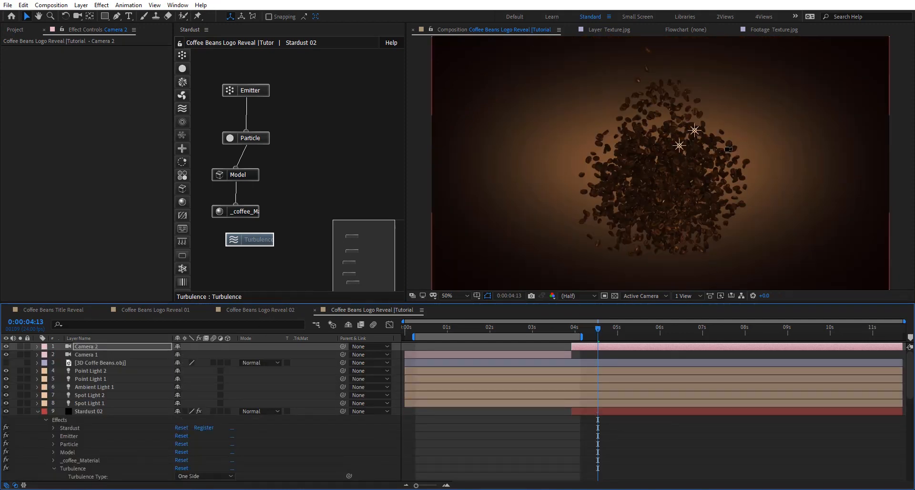
# - Dolly Camera 2 forward with the camera tool until the beans fill the frame
pyautogui.press('c')
pyautogui.moveTo(692, 149); pyautogui.dragTo(697, 89)
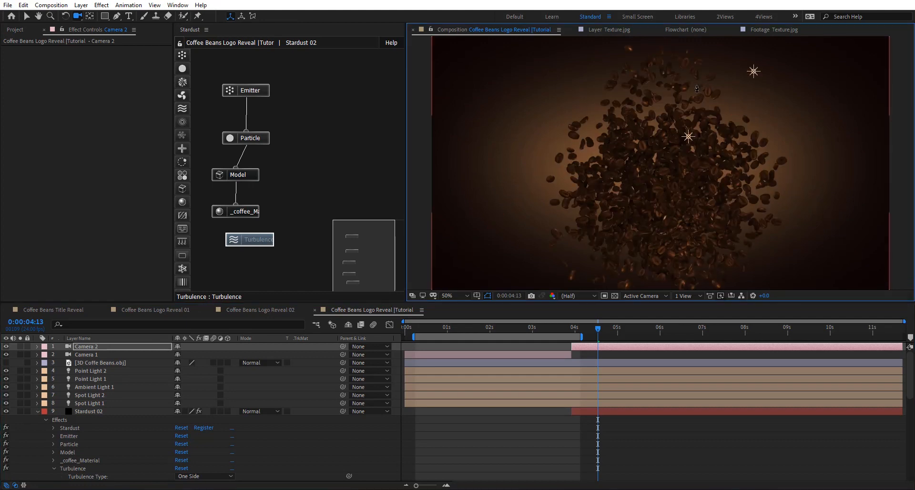
pyautogui.moveTo(684, 196); pyautogui.dragTo(689, 70)
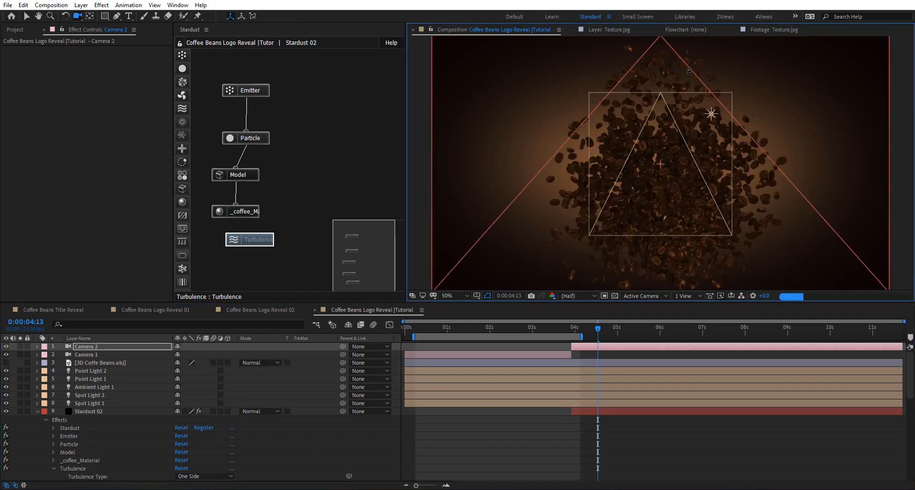
pyautogui.moveTo(655, 168)
pyautogui.mouseDown()
pyautogui.moveTo(656, 139)
pyautogui.moveTo(686, 145)
pyautogui.mouseUp()
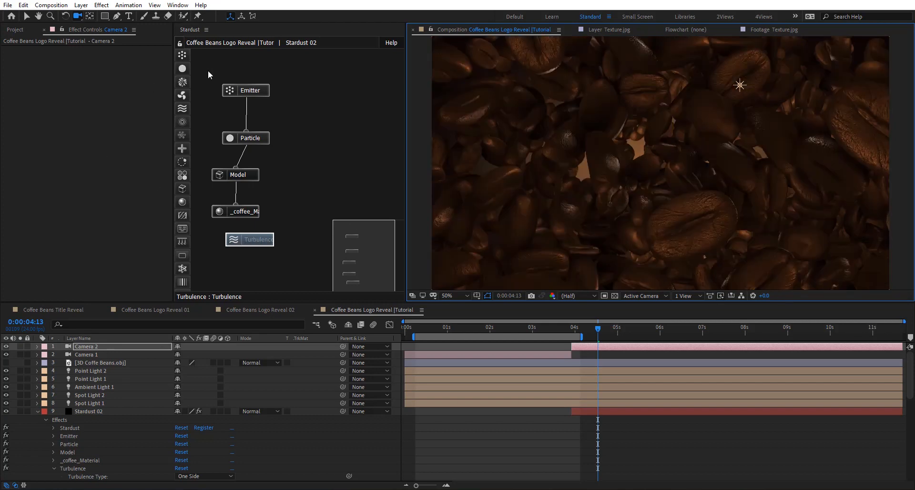
# - Set the Size Z of Stardust 02's Emitter to 2880 to spread the beans in depth
pyautogui.click(250, 96)
pyautogui.scroll(-5, 72, 210)
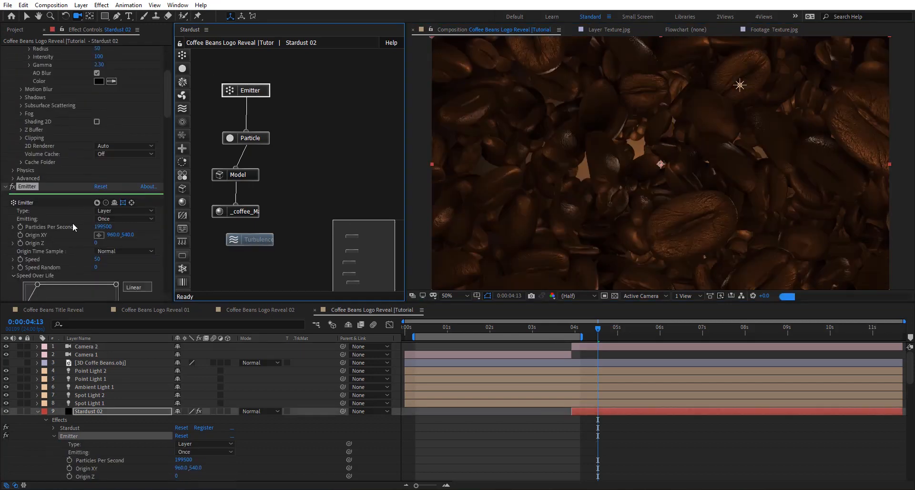
pyautogui.scroll(-5, 36, 224)
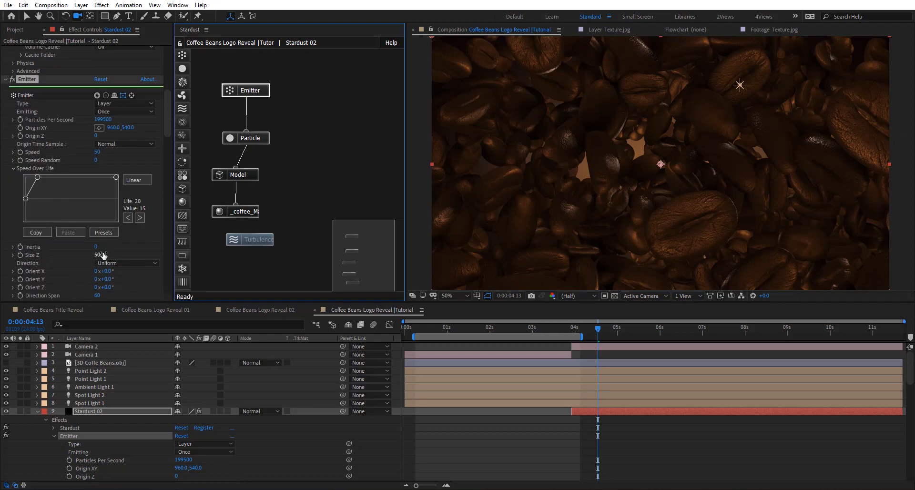
pyautogui.moveTo(103, 255); pyautogui.dragTo(213, 251)
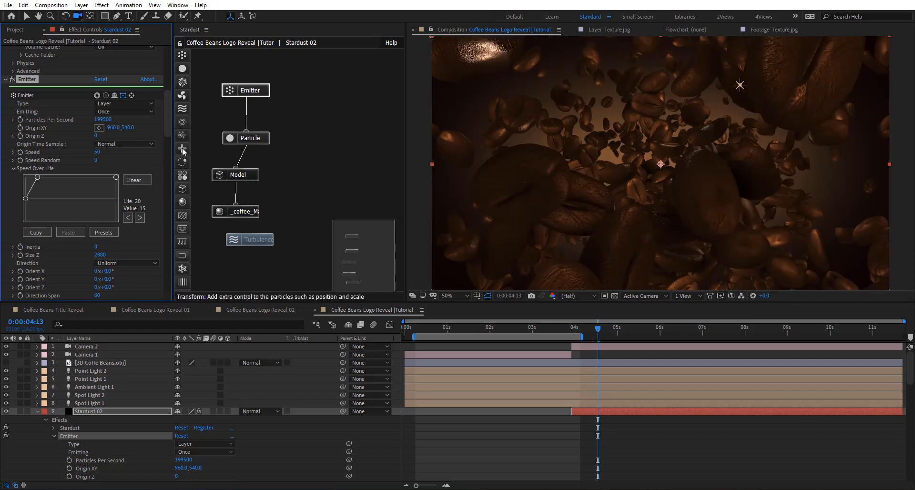
# - Add a Transform node to the Stardust 02 graph beside the Model node, and create a new 3D null object
pyautogui.moveTo(188, 147); pyautogui.dragTo(330, 173)
pyautogui.scroll(-4, 47, 254)
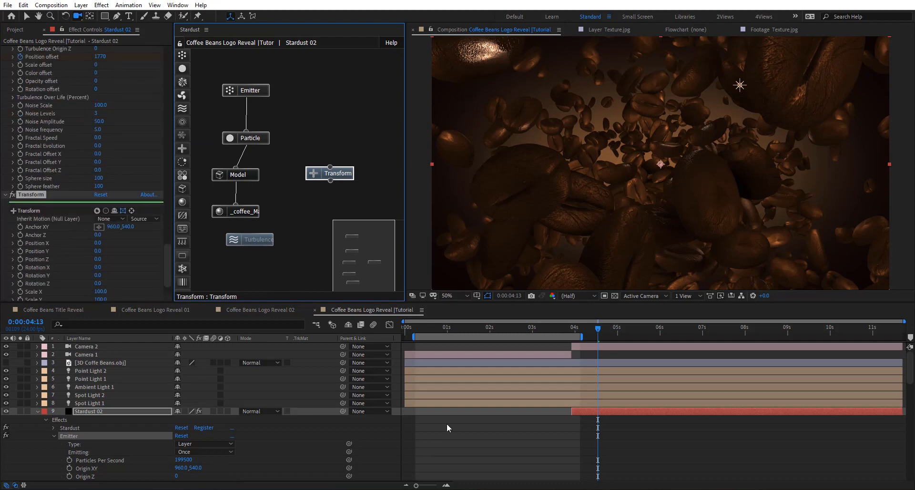
pyautogui.scroll(-10, 377, 428)
pyautogui.rightClick(382, 412)
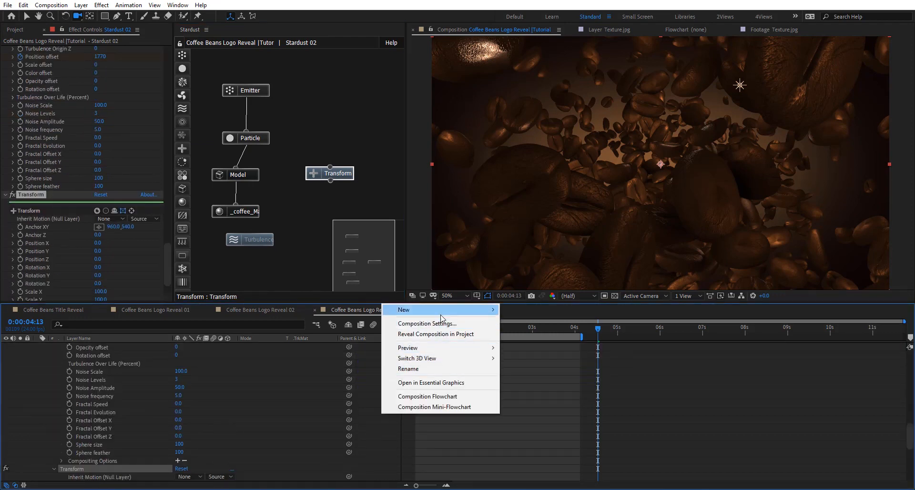
pyautogui.moveTo(441, 313)
pyautogui.click(539, 367)
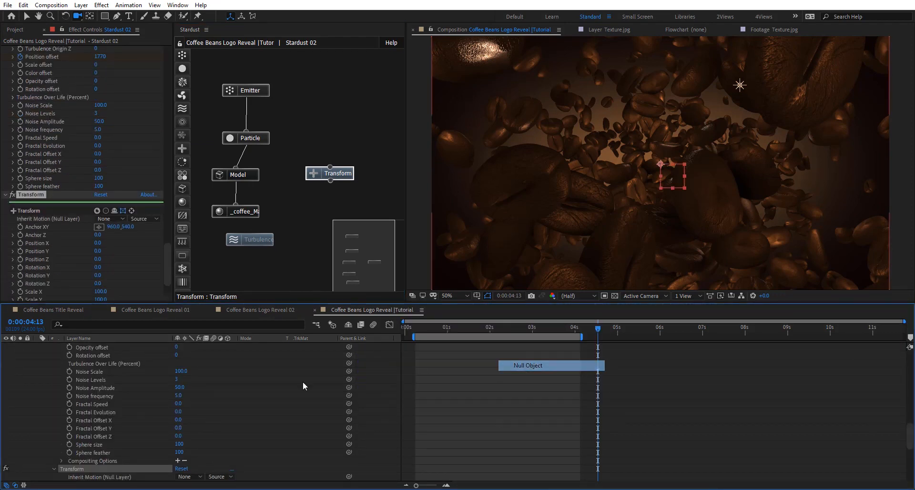
pyautogui.scroll(3, 286, 350)
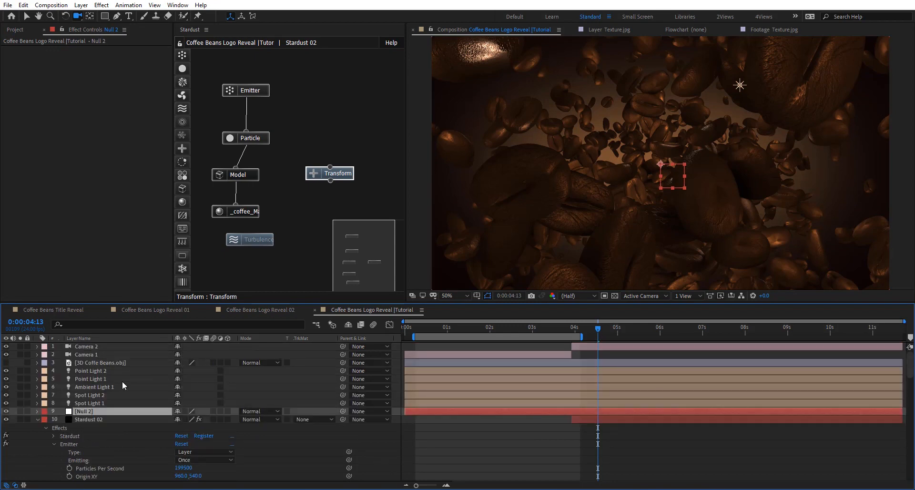
pyautogui.click(228, 411)
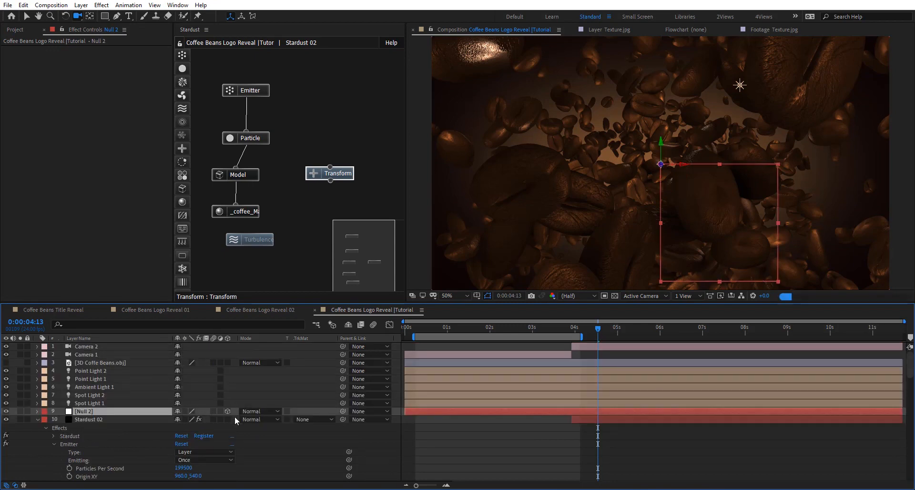
# - Set the Transform node's Inherit Motion (Null Layer) to Null 2
pyautogui.click(347, 176)
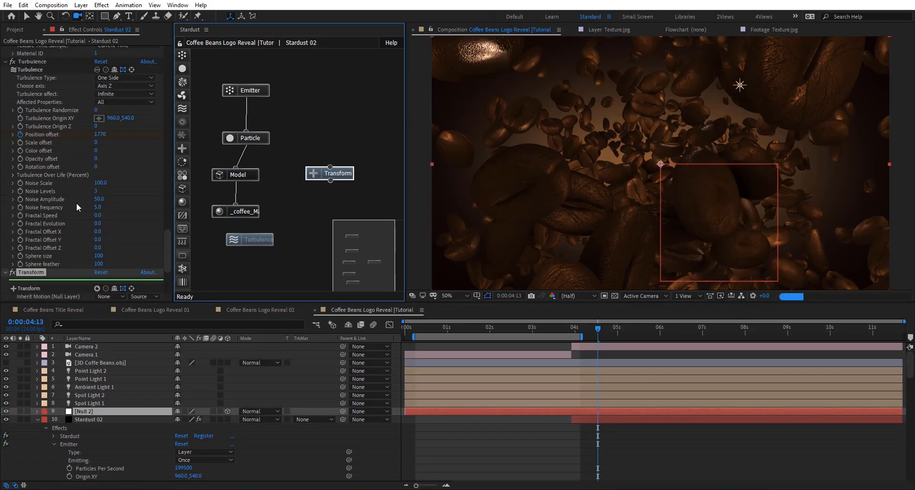
pyautogui.scroll(-4, 77, 202)
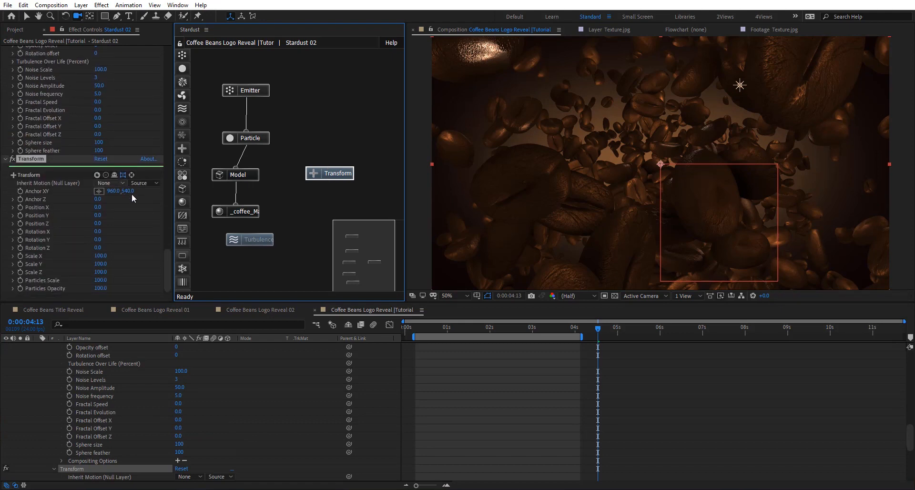
pyautogui.click(112, 183)
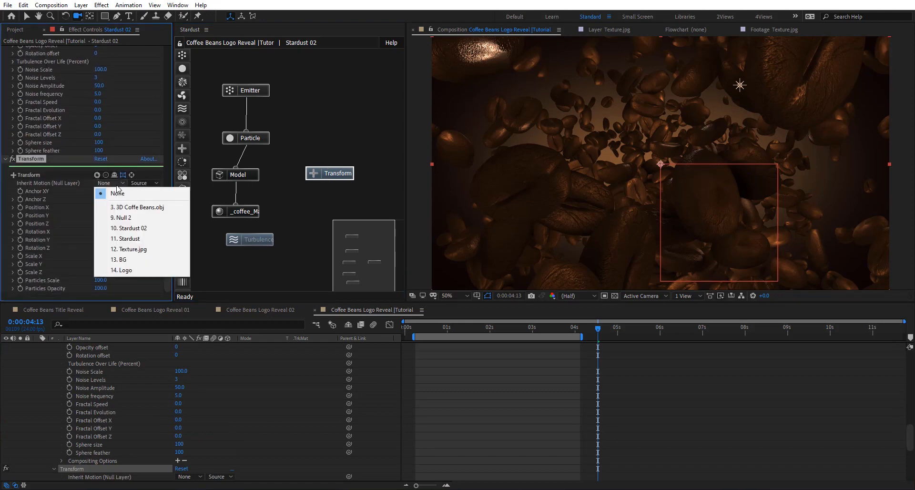
pyautogui.click(128, 217)
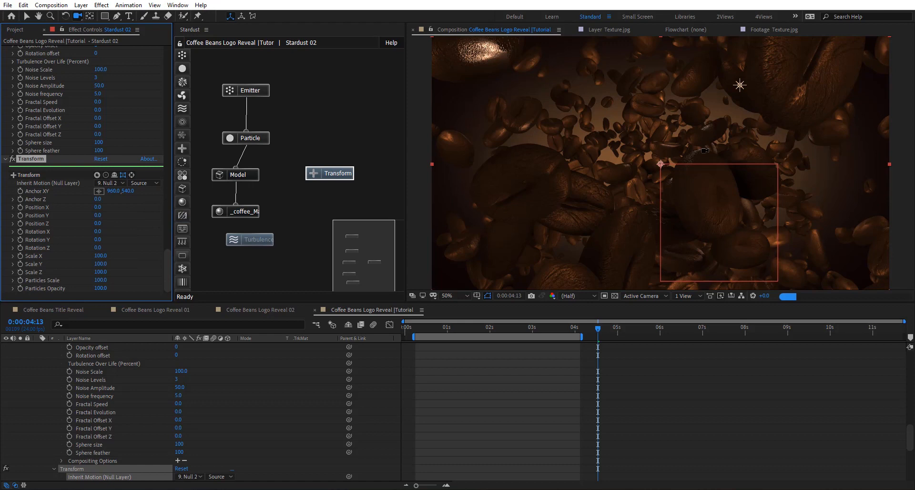
# - Move Null 2 along its X axis to an X position of 1056
pyautogui.press('v')
pyautogui.scroll(15, 284, 364)
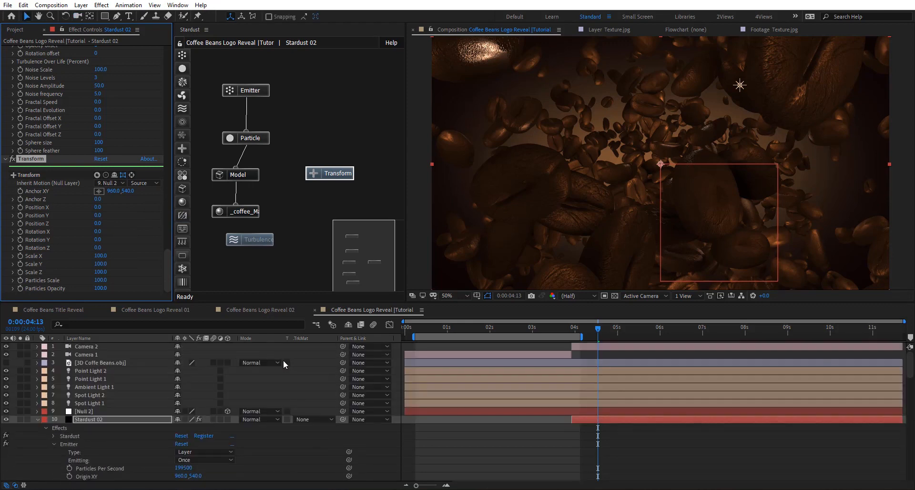
pyautogui.click(90, 410)
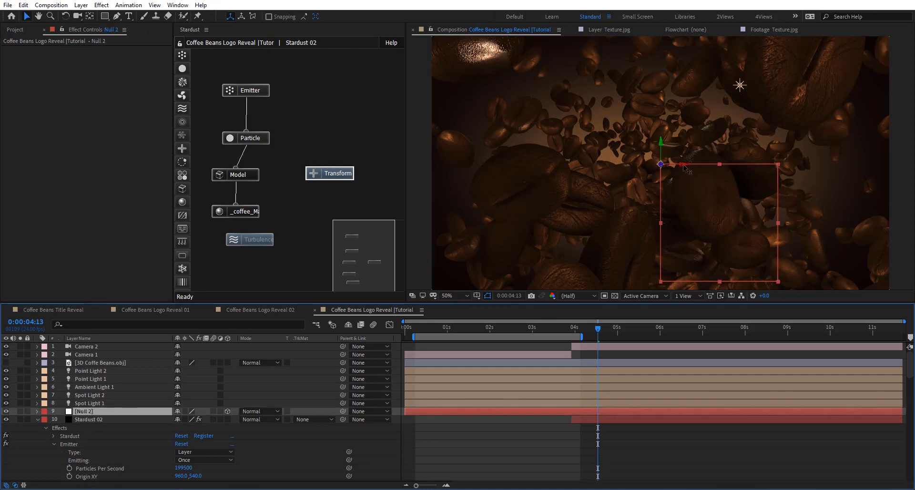
pyautogui.moveTo(687, 170); pyautogui.dragTo(707, 166)
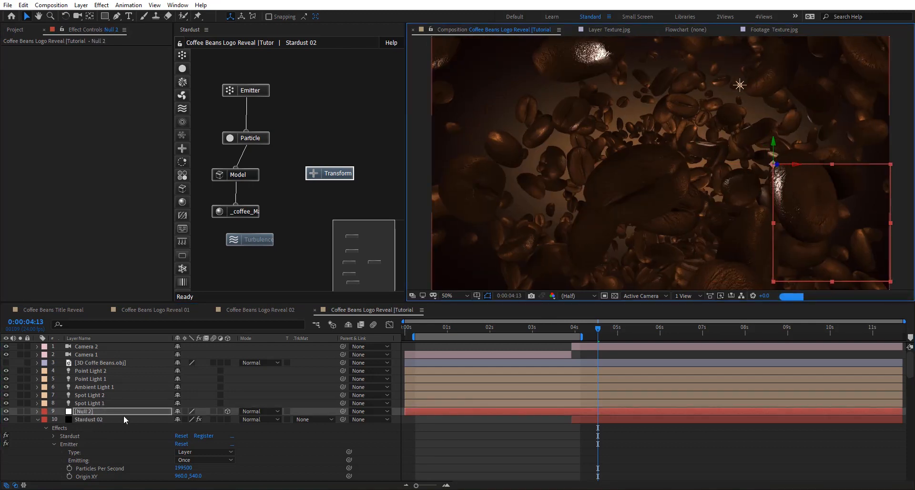
# - At 0:00:04:02, start keyframing Null 2's X, Y and Z Rotation and its Position
pyautogui.press('p')
pyautogui.press('r')
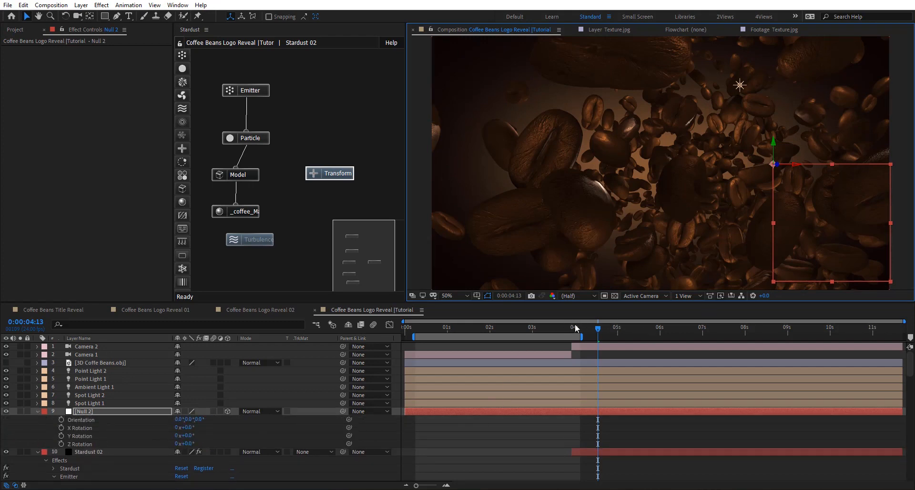
pyautogui.click(577, 327)
pyautogui.click(62, 428)
pyautogui.click(61, 436)
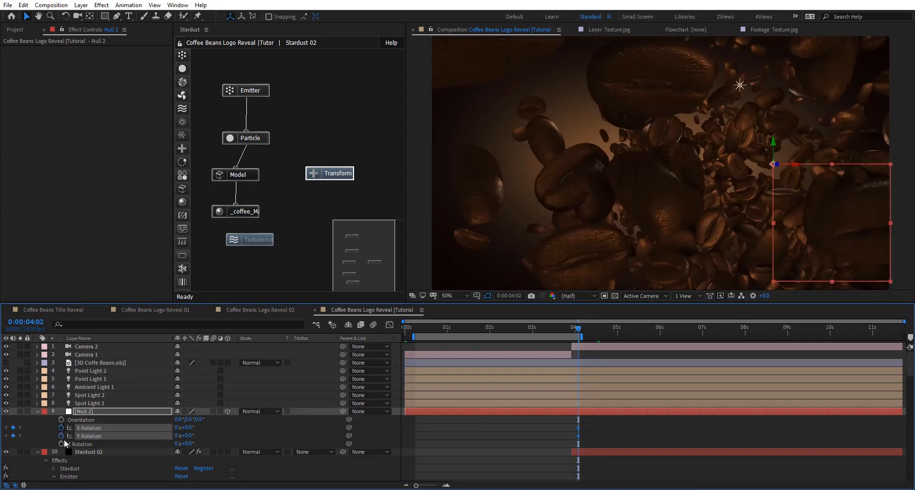
pyautogui.click(62, 444)
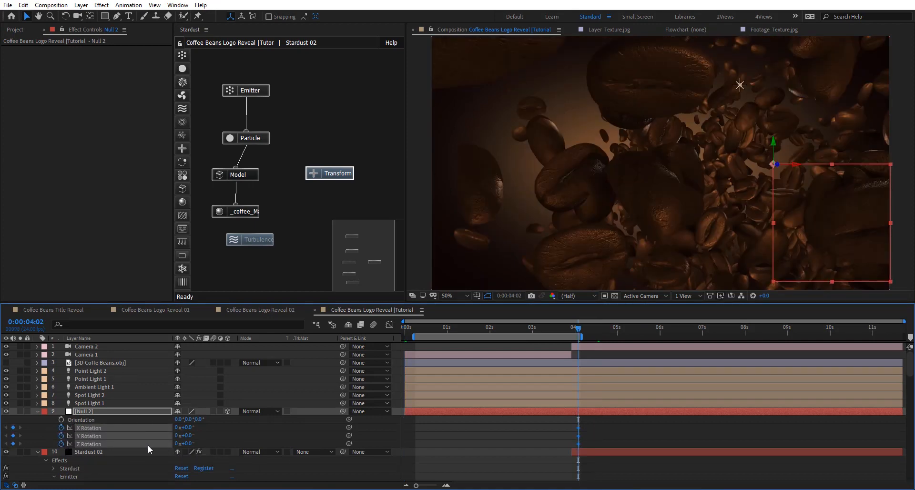
pyautogui.press('p')
pyautogui.click(61, 419)
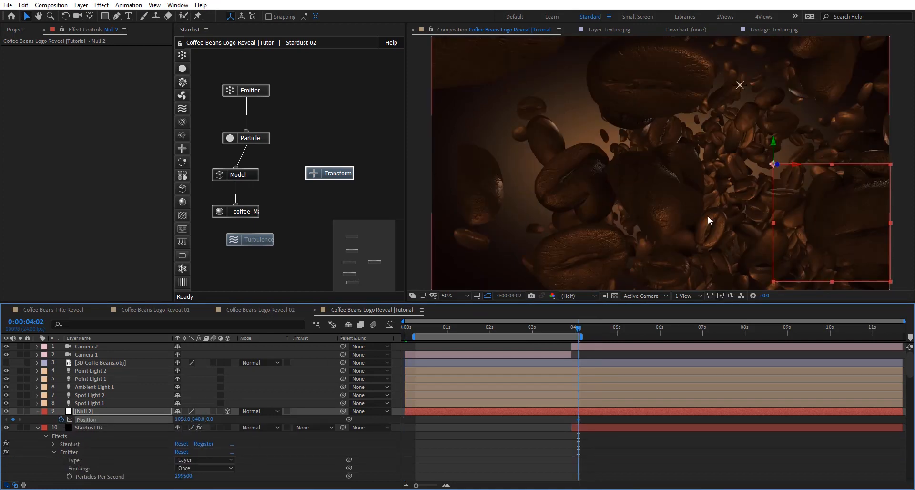
# - Reframe the beans slightly with the camera tool and check the shot at 0:00:05:21
pyautogui.press('c')
pyautogui.moveTo(676, 143); pyautogui.dragTo(690, 135)
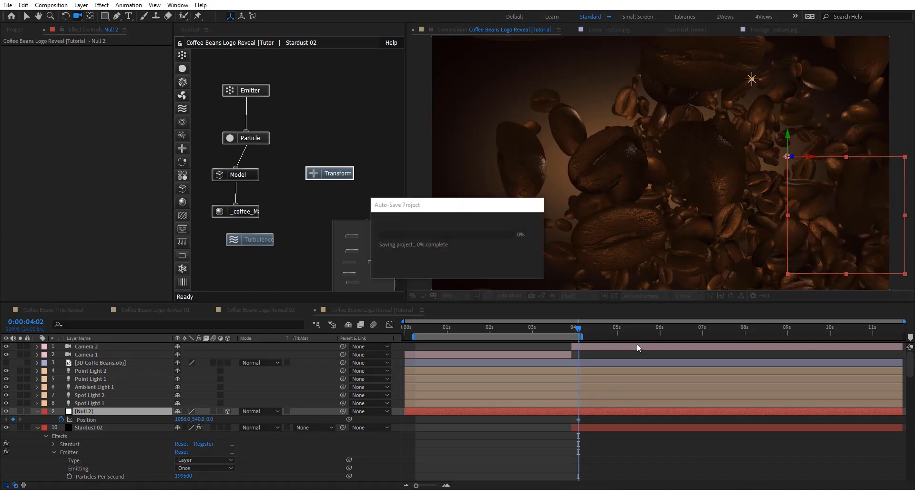
pyautogui.click(655, 329)
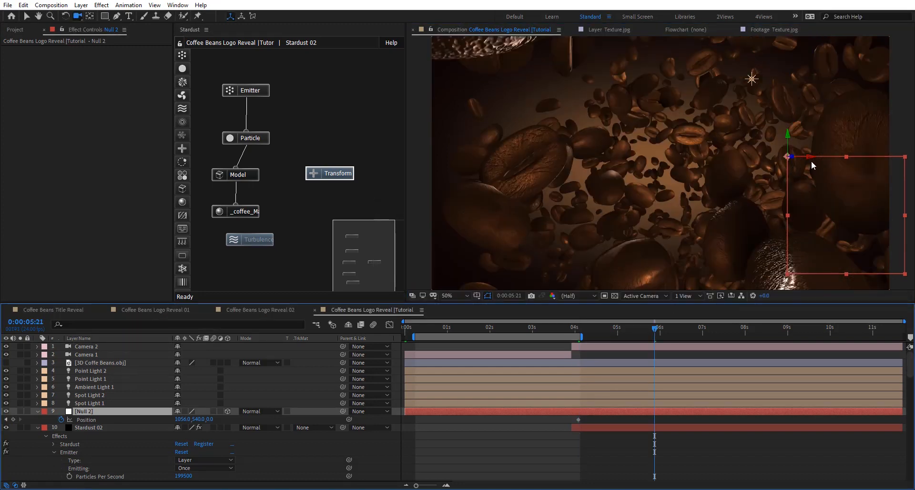
pyautogui.press('v')
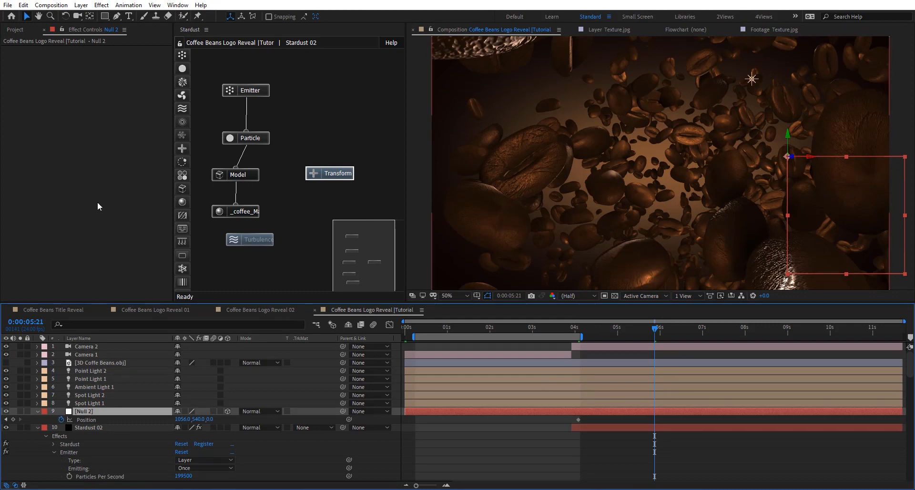
# - Set the work area to run from 0:00:04:01 to 0:00:05:23
pyautogui.click(257, 91)
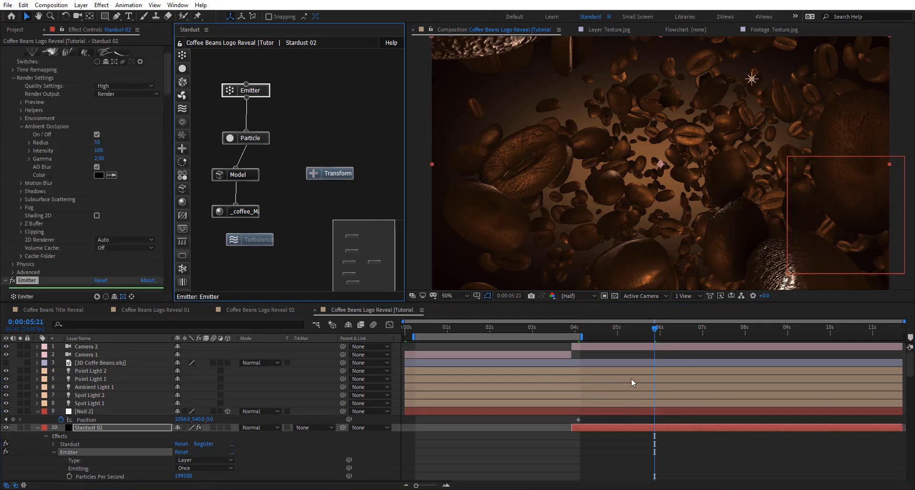
pyautogui.click(585, 326)
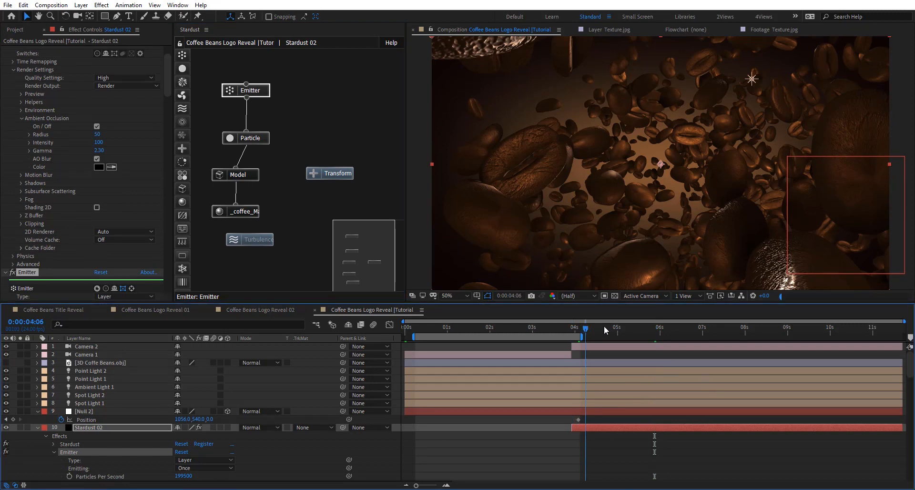
pyautogui.click(656, 327)
pyautogui.press('n')
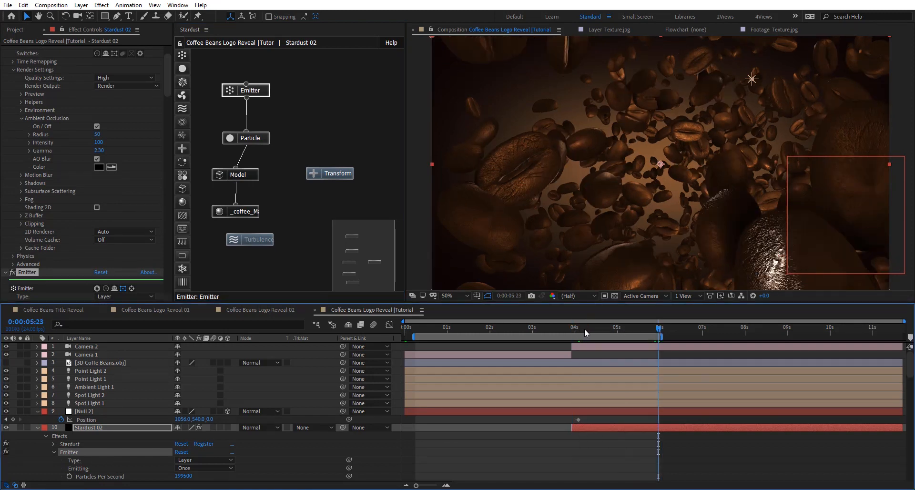
pyautogui.click(577, 328)
pyautogui.press('b')
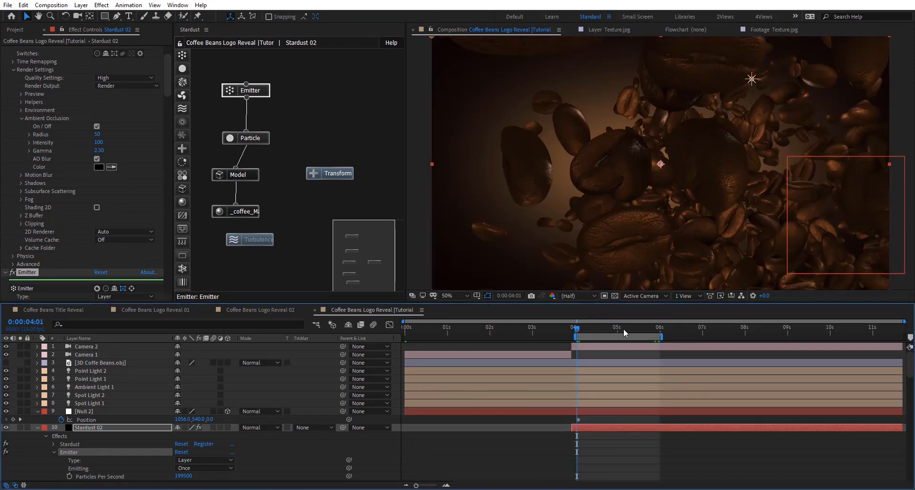
# - At 0:00:05:23, keyframe Null 2's Position by moving it along X to 1020, and preview the animation
pyautogui.click(659, 328)
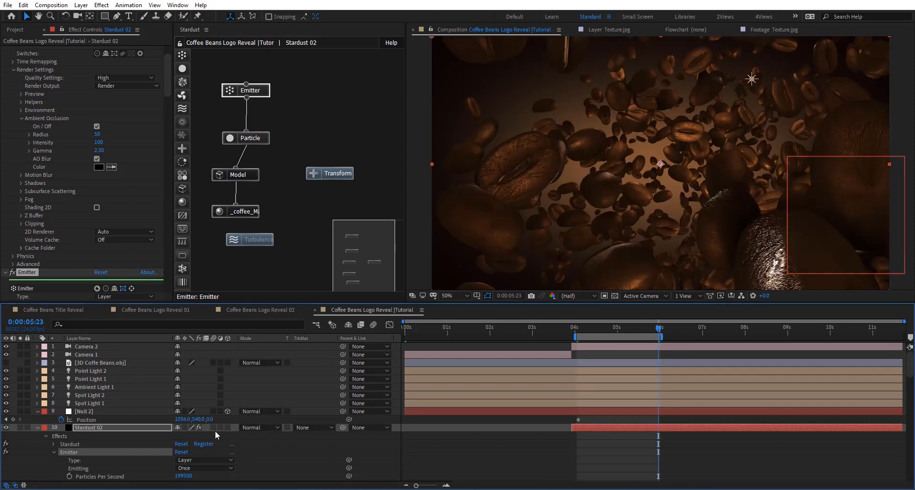
pyautogui.click(152, 408)
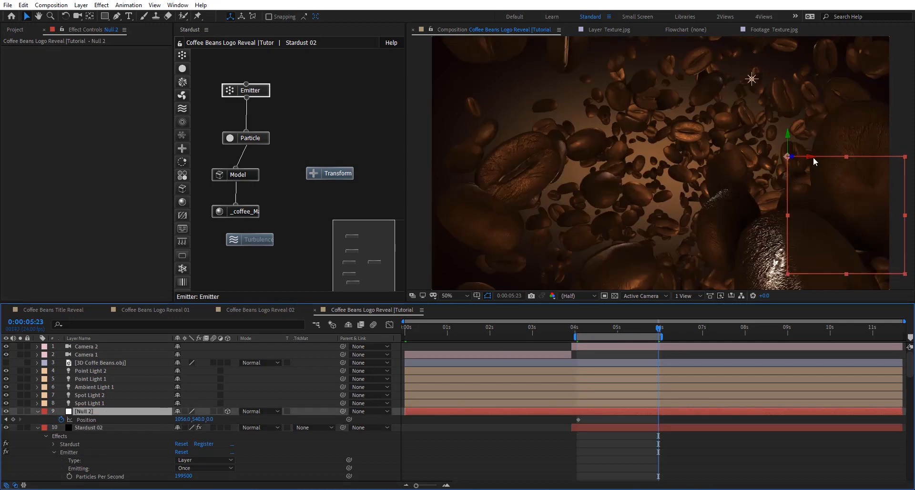
pyautogui.moveTo(810, 159); pyautogui.dragTo(804, 161)
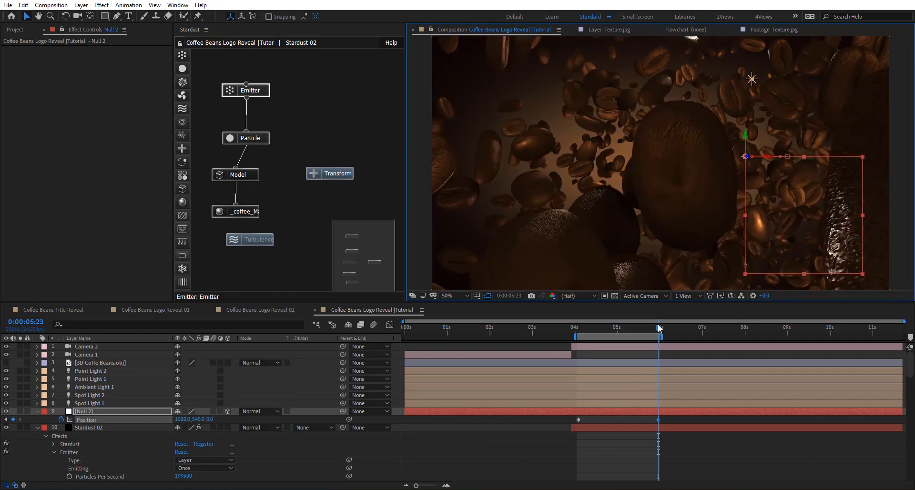
pyautogui.click(593, 338)
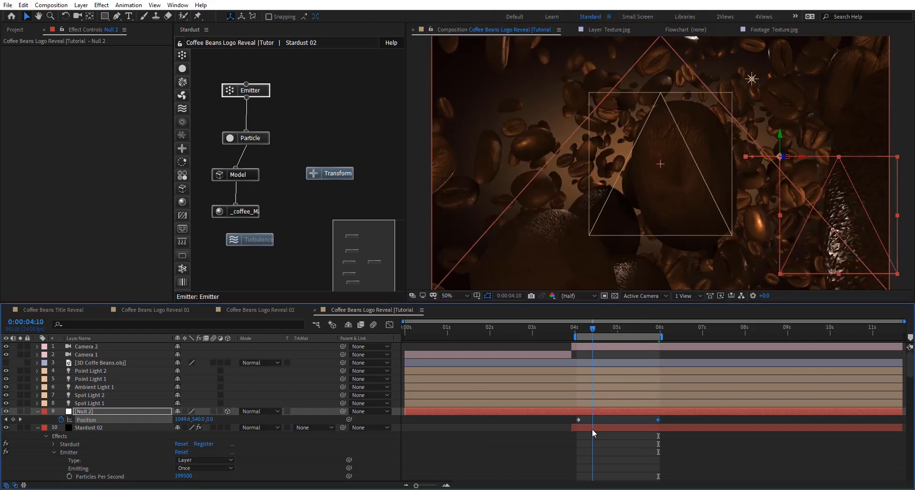
pyautogui.press('space')
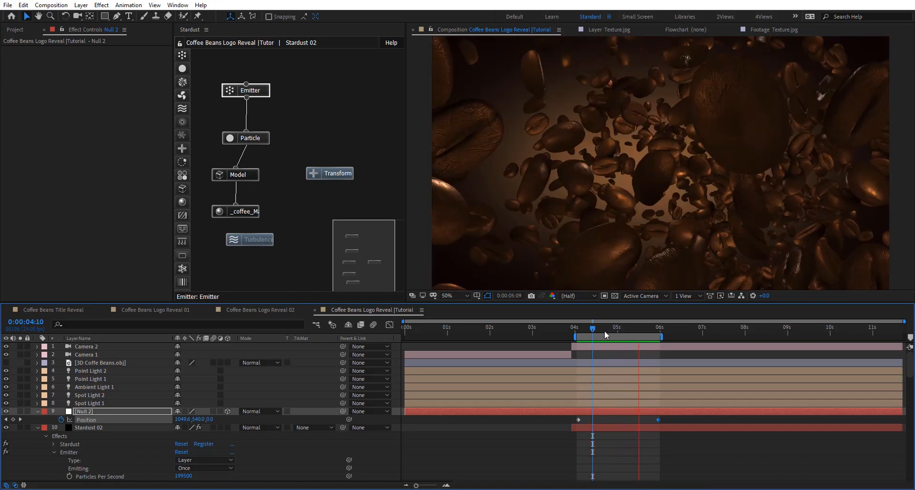
pyautogui.click(606, 328)
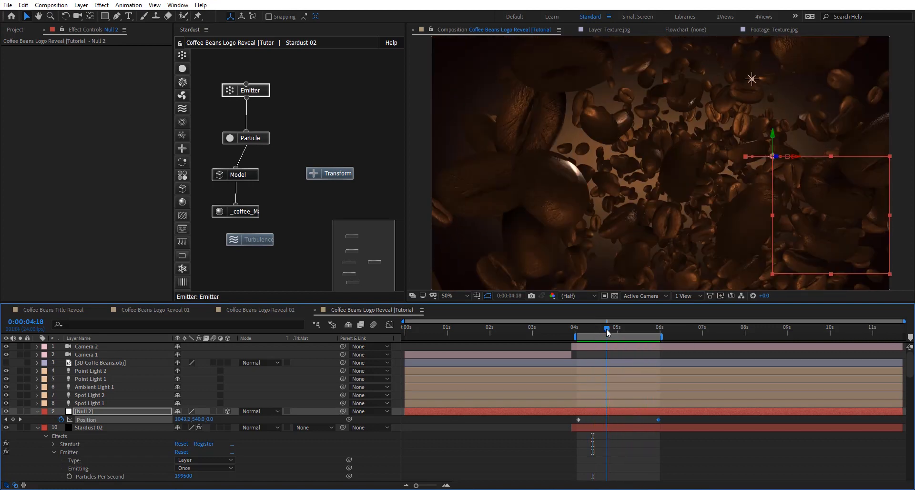
# - Set the Speed of Stardust 02's Emitter to 5
pyautogui.click(257, 94)
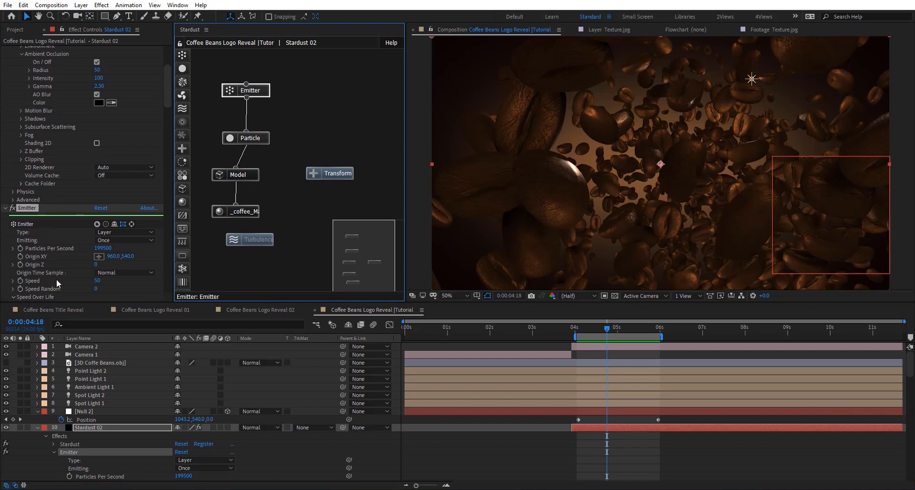
pyautogui.scroll(-2, 57, 284)
pyautogui.click(97, 260)
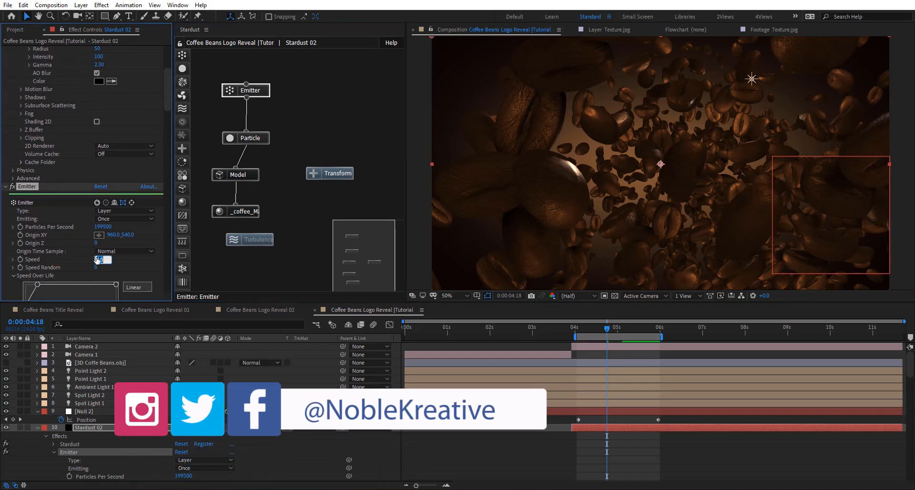
pyautogui.write('5')
pyautogui.press('Return')
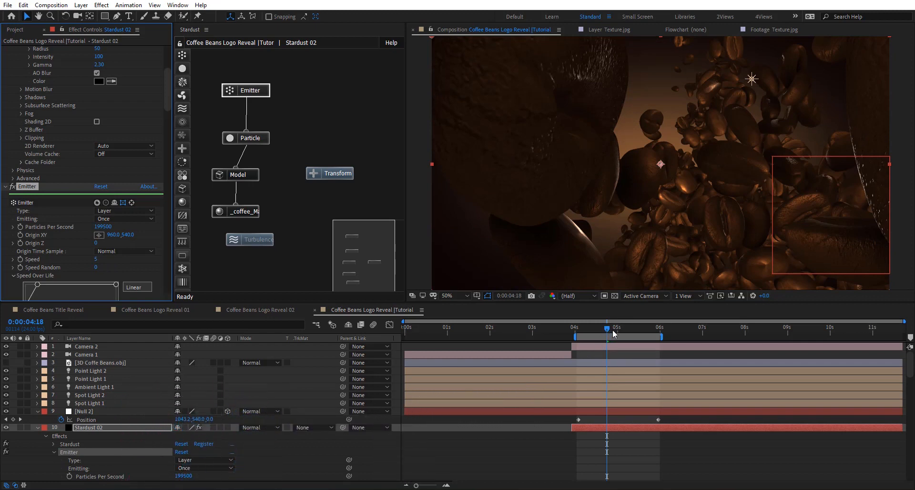
# - Dolly Camera 2 back with the camera tool and check the framing at 0:00:04:07
pyautogui.click(634, 328)
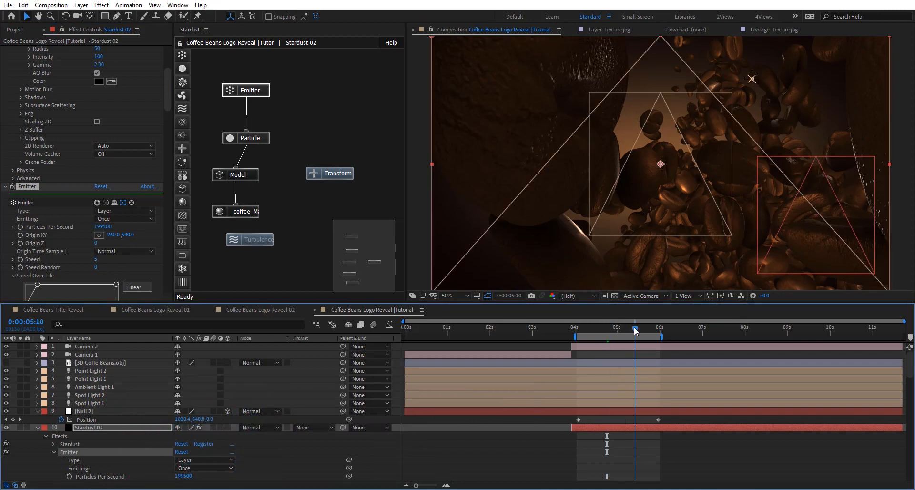
pyautogui.moveTo(644, 331); pyautogui.dragTo(664, 231)
pyautogui.press('c')
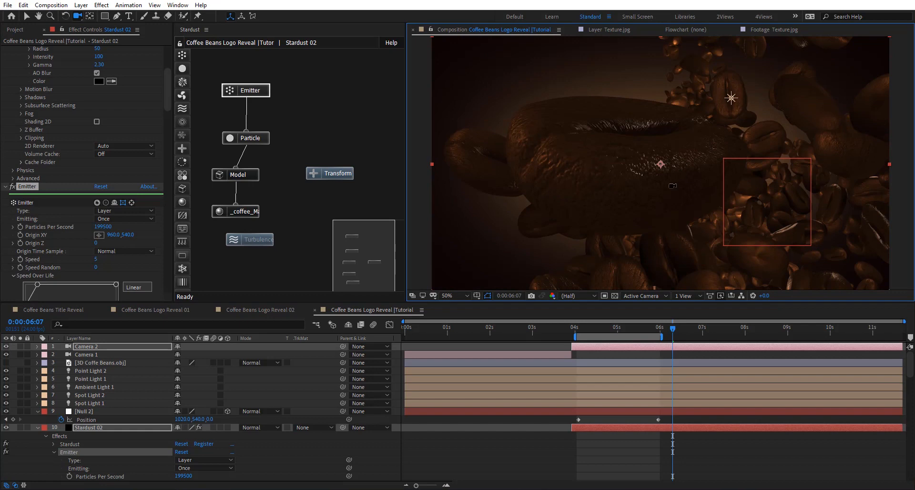
pyautogui.moveTo(674, 329); pyautogui.dragTo(588, 330)
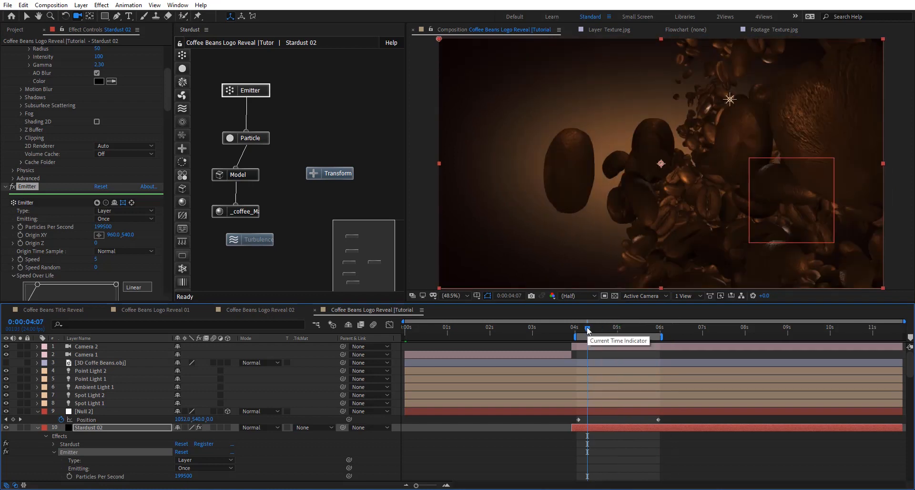
# - Set Null 2's X Rotation to 5° and its Y Rotation to 18°
pyautogui.click(82, 411)
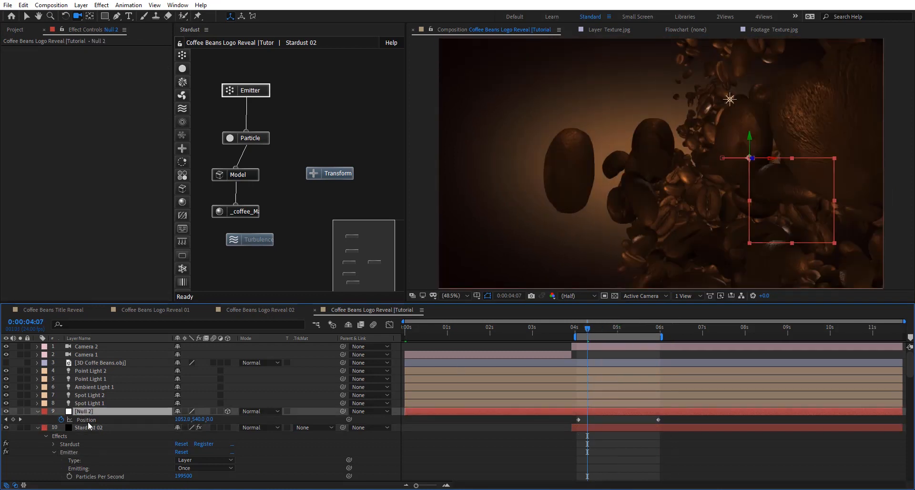
pyautogui.press('r')
pyautogui.click(60, 427)
pyautogui.click(61, 435)
pyautogui.click(61, 443)
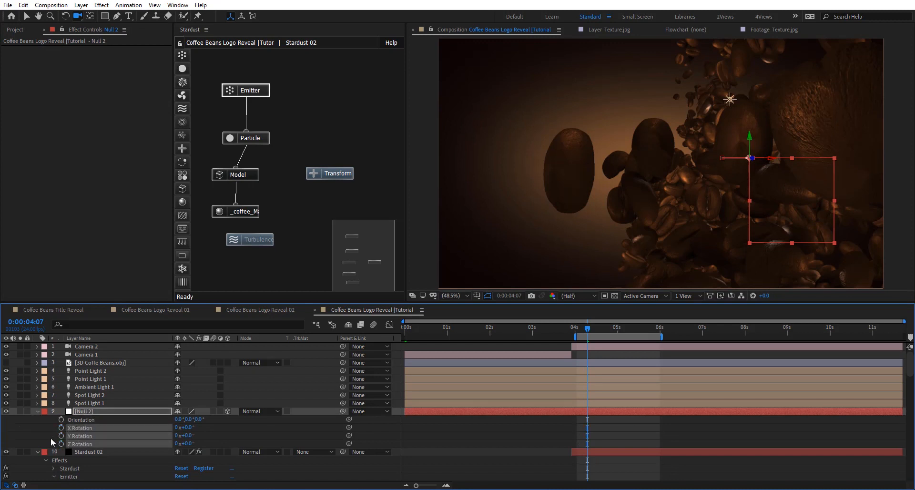
pyautogui.click(53, 436)
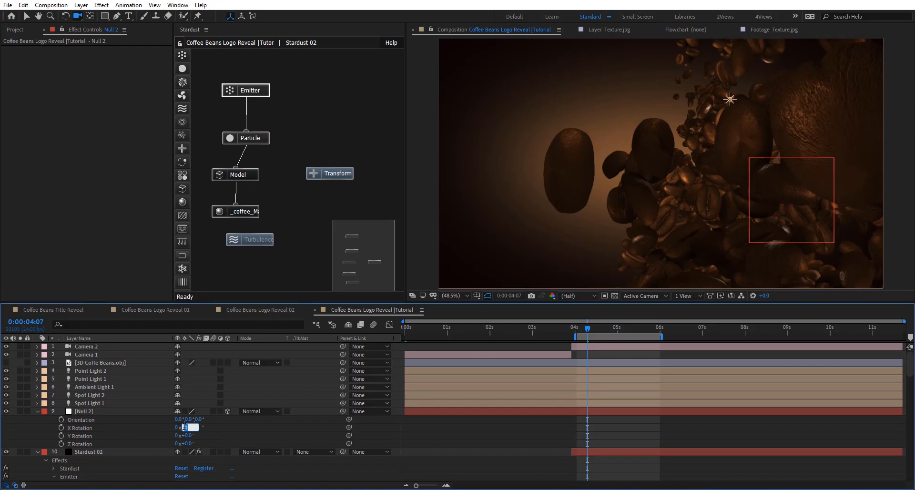
pyautogui.write('5')
pyautogui.press('Return')
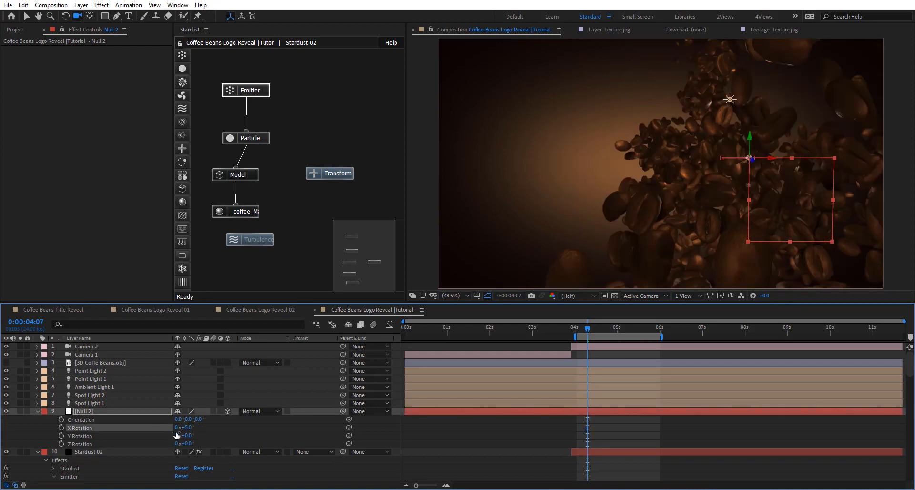
pyautogui.press('Return')
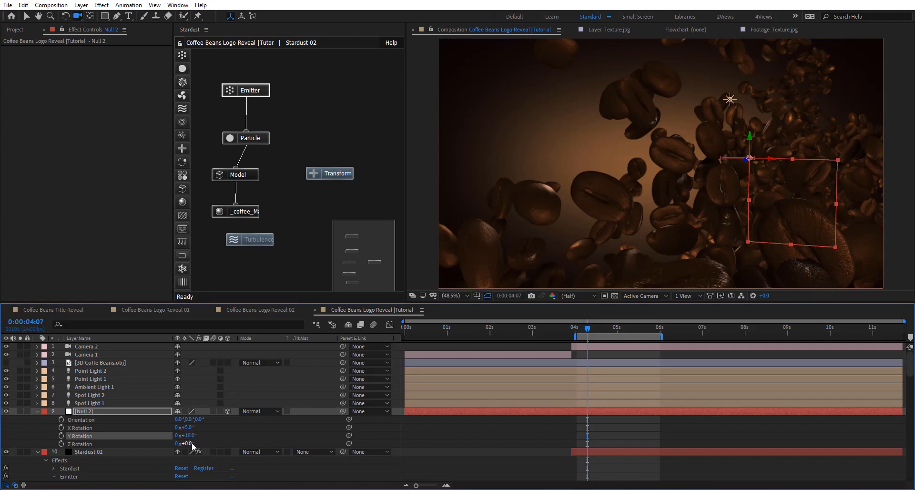
# - Set Null 2's Z Rotation to 40°
pyautogui.moveTo(186, 443); pyautogui.dragTo(315, 438)
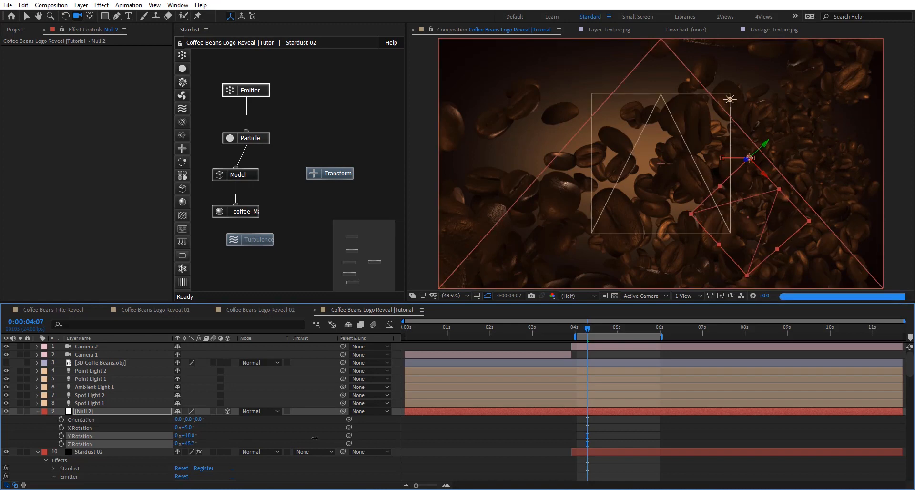
pyautogui.click(190, 444)
pyautogui.write('40')
pyautogui.press('Return')
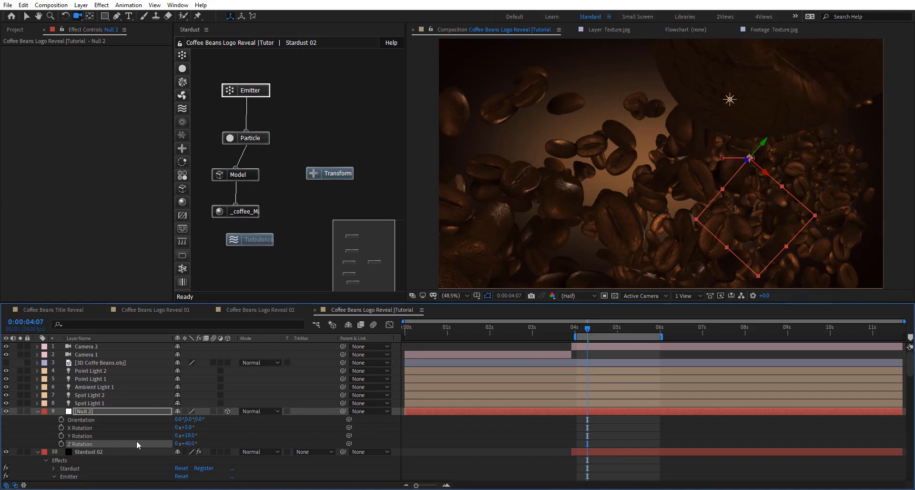
# - Move Null 2's first Position keyframe to just before 4 s and pull the end point of its motion path downward
pyautogui.press('p')
pyautogui.moveTo(579, 419)
pyautogui.mouseDown()
pyautogui.moveTo(565, 419)
pyautogui.moveTo(680, 420)
pyautogui.moveTo(569, 422)
pyautogui.mouseUp()
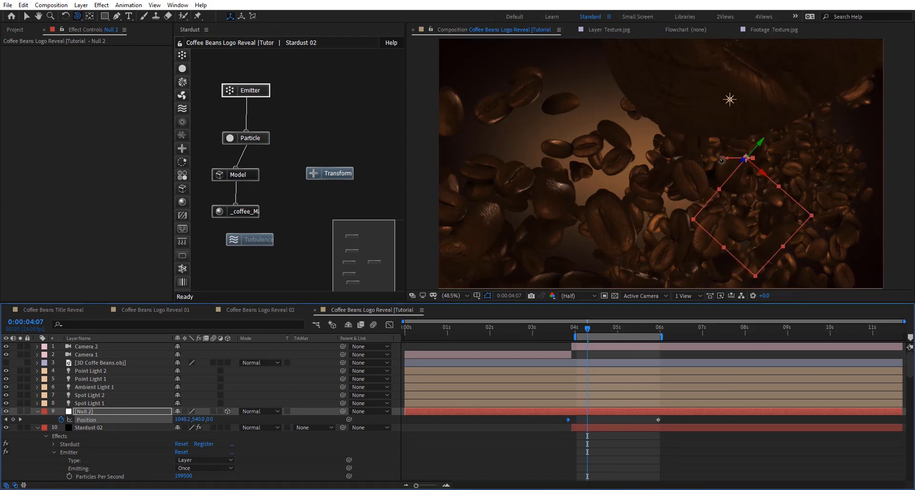
pyautogui.press('v')
pyautogui.moveTo(722, 159); pyautogui.dragTo(729, 188)
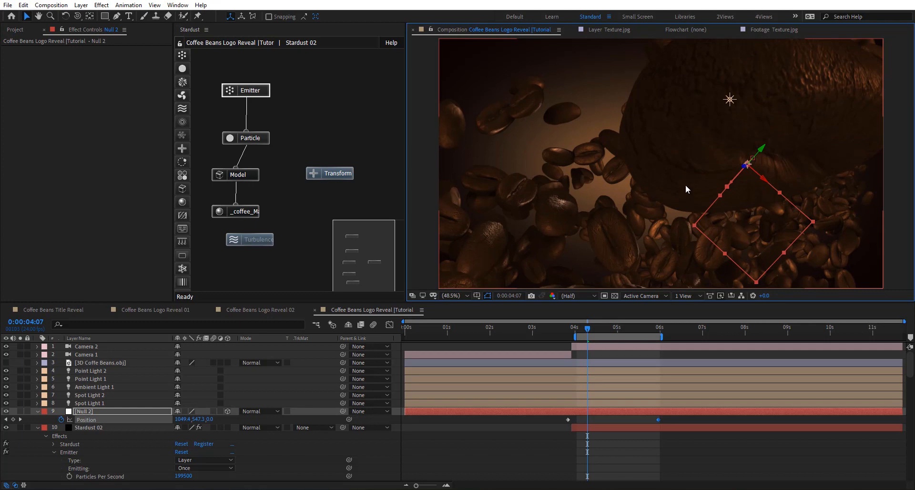
# - Reframe Camera 2 with the camera tool at 0:00:04:07 so that large beans fill the view and Null 2 sits further up and right
pyautogui.press('c')
pyautogui.moveTo(701, 168); pyautogui.dragTo(733, 135)
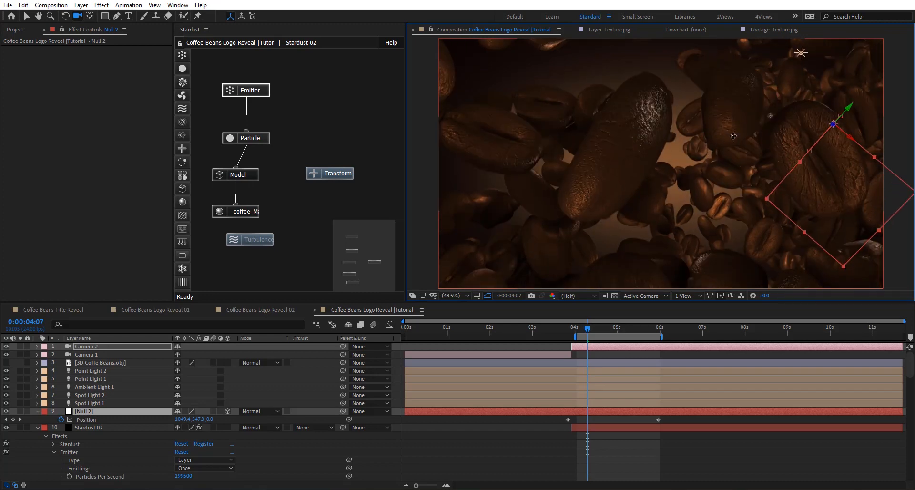
pyautogui.moveTo(733, 136); pyautogui.dragTo(729, 135)
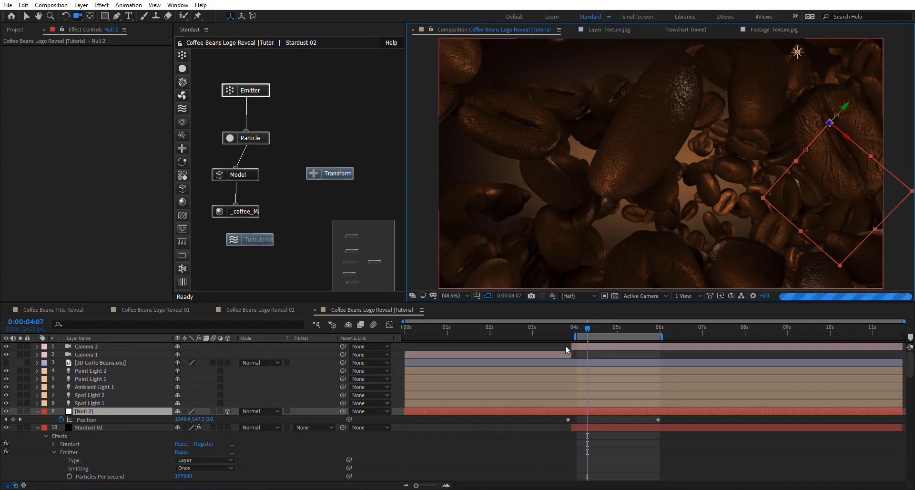
# - Move Null 2's last Position keyframe to just past 7 s and extend the end of the work area to just before 7 s
pyautogui.click(654, 421)
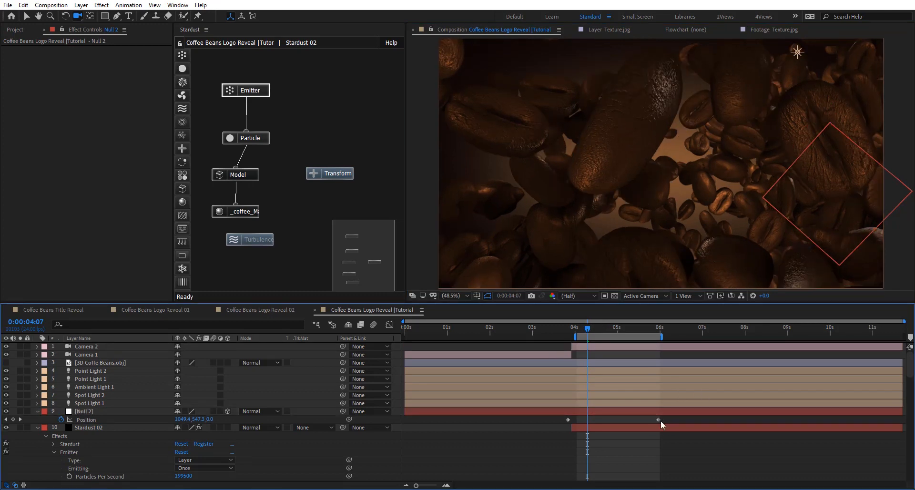
pyautogui.moveTo(660, 421); pyautogui.dragTo(710, 418)
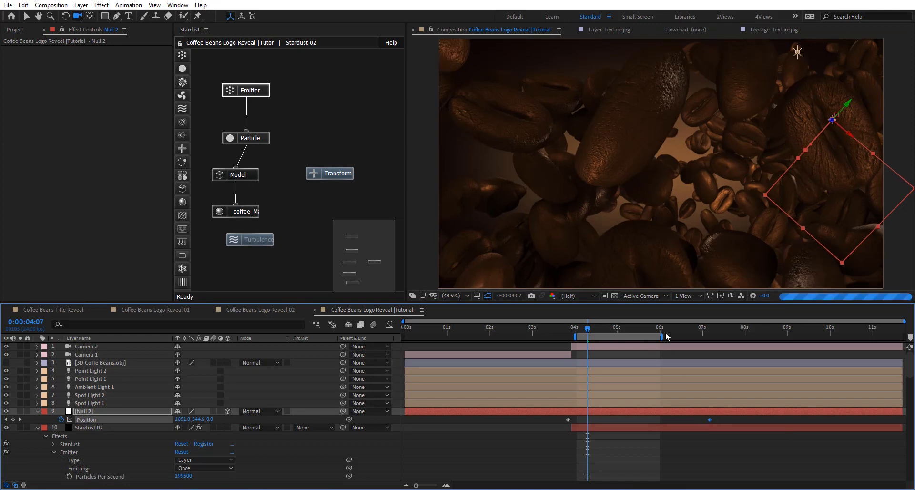
pyautogui.moveTo(661, 336); pyautogui.dragTo(699, 336)
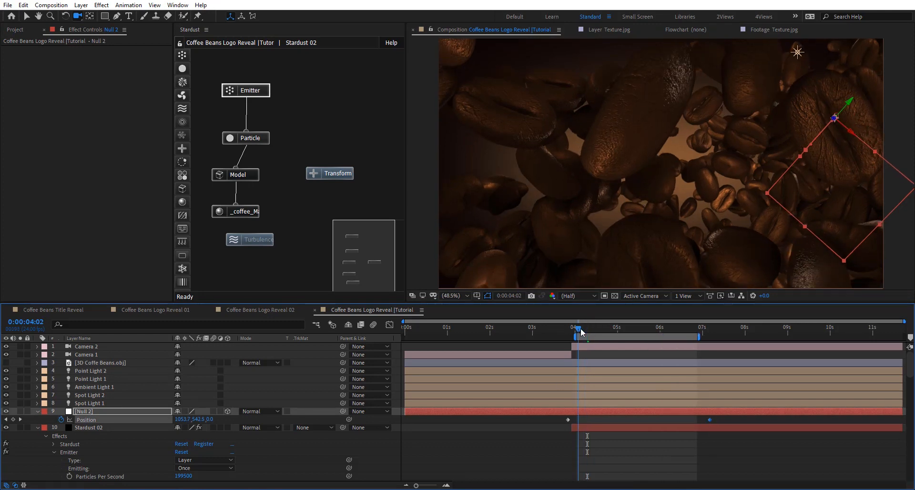
pyautogui.moveTo(581, 332); pyautogui.dragTo(641, 333)
pyautogui.press('space')
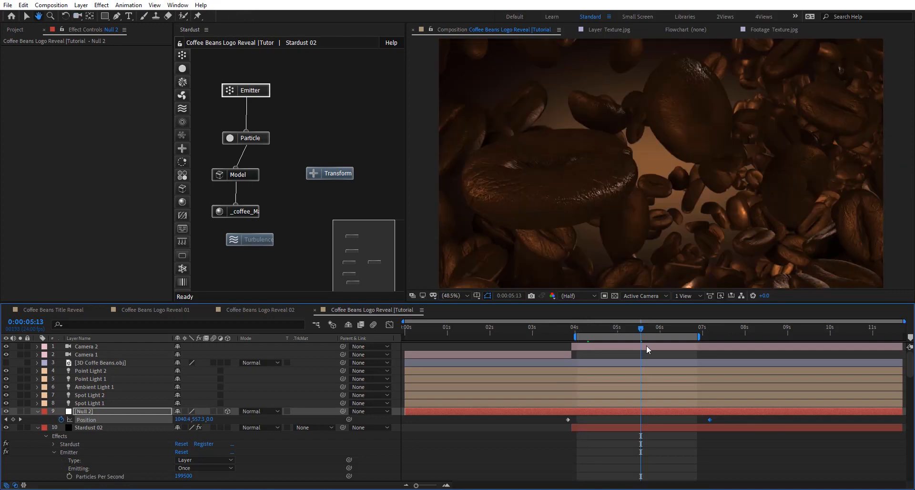
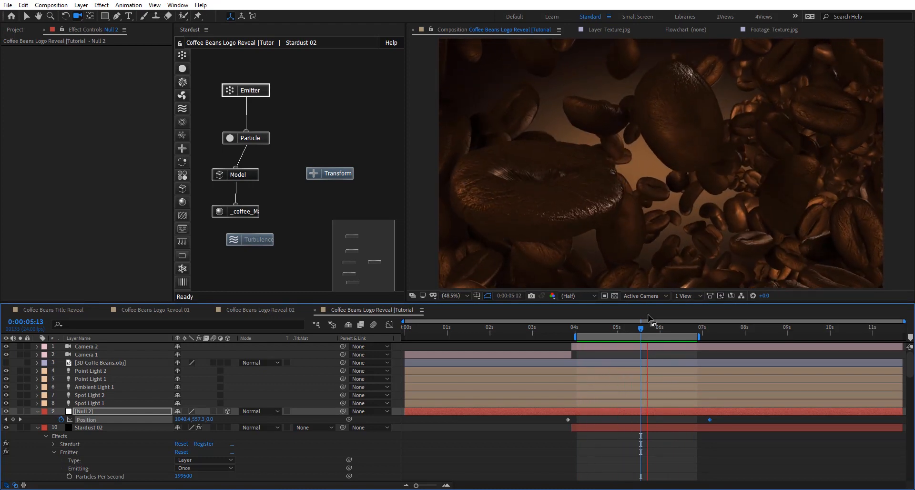
# - Split Camera 2, Null 2 and Stardust 02 at 0:00:06:18 to start a third shot
pyautogui.moveTo(641, 328); pyautogui.dragTo(696, 332)
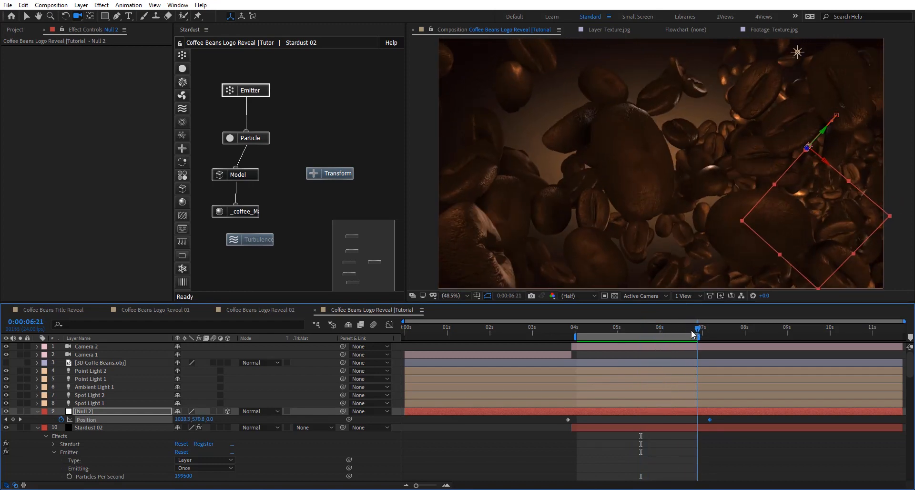
pyautogui.press('pageup')
pyautogui.press('pageup')
pyautogui.press('pageup')
pyautogui.click(37, 411)
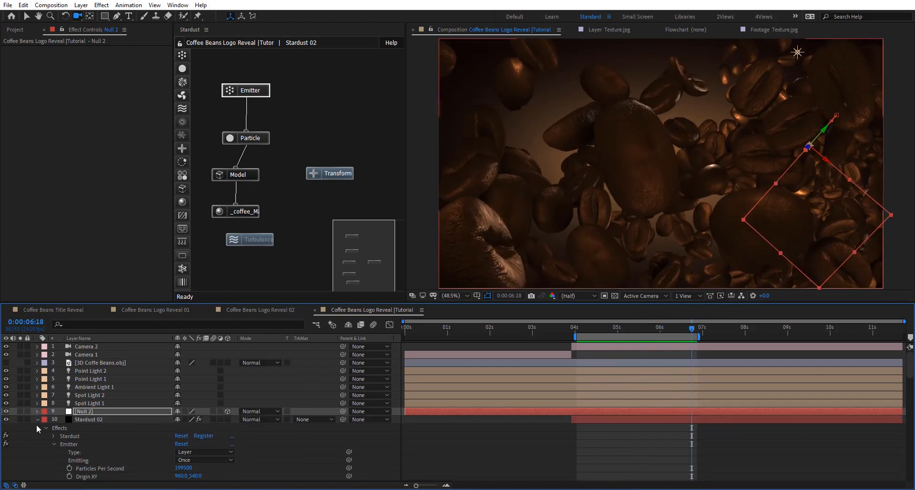
pyautogui.click(37, 420)
pyautogui.click(107, 418)
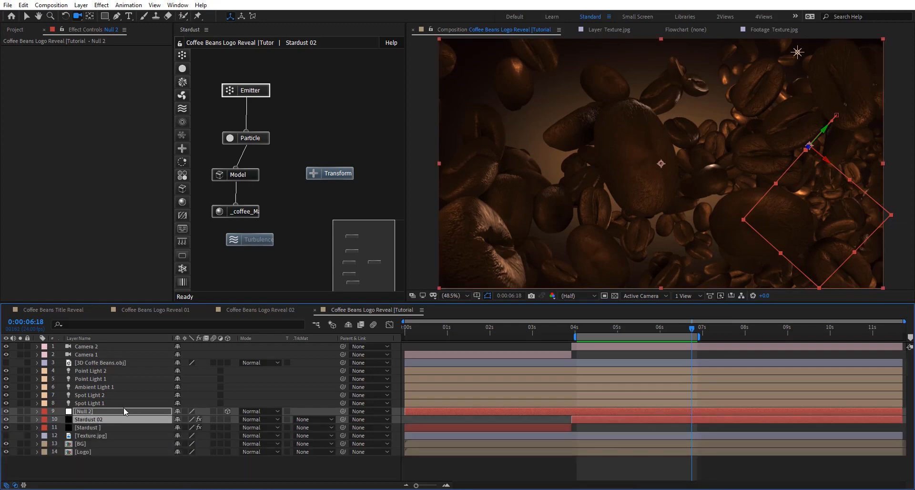
pyautogui.keyDown('ctrl'); pyautogui.click(110, 347); pyautogui.keyUp('ctrl')
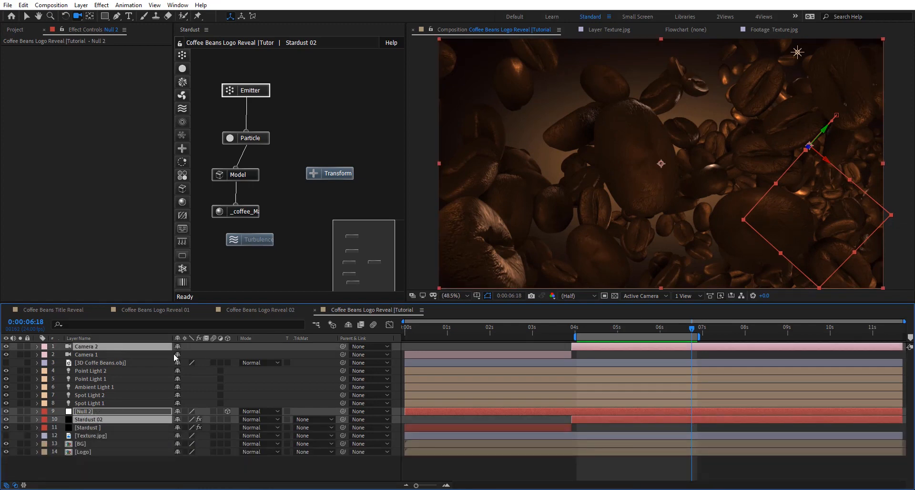
pyautogui.hotkey('ctrl', 'shift', 'd')
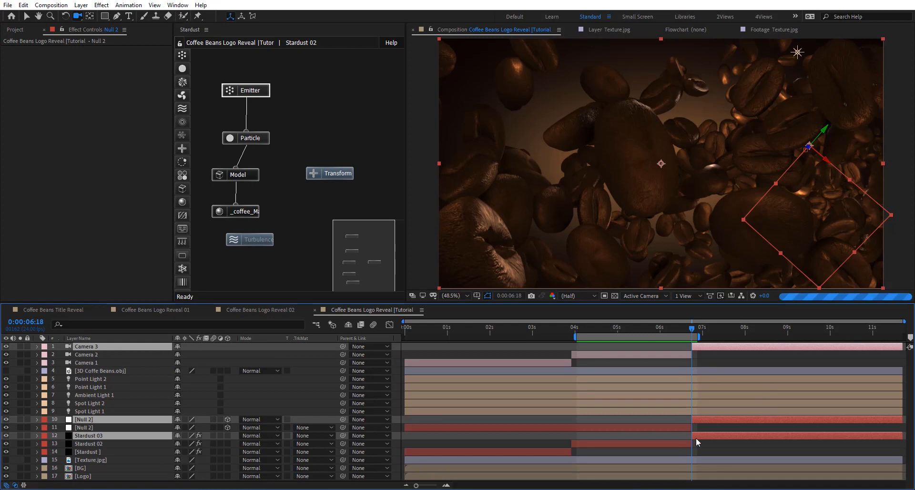
# - At 0:00:07:07, make Stardust 03's Transform node inherit motion from the new Null 2 on layer 10
pyautogui.click(738, 435)
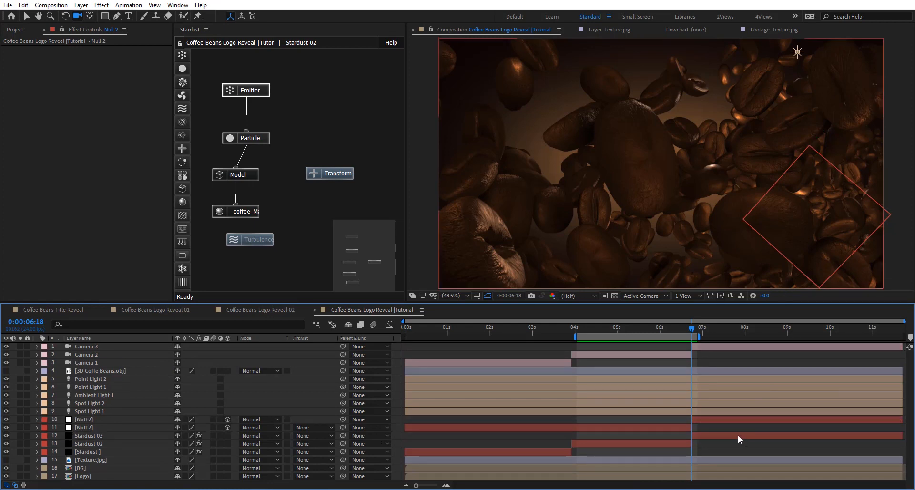
pyautogui.click(715, 329)
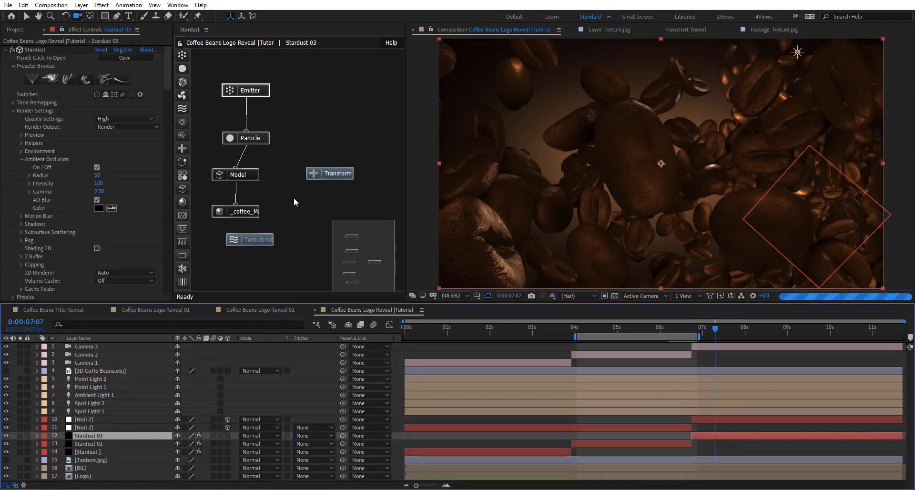
pyautogui.click(330, 173)
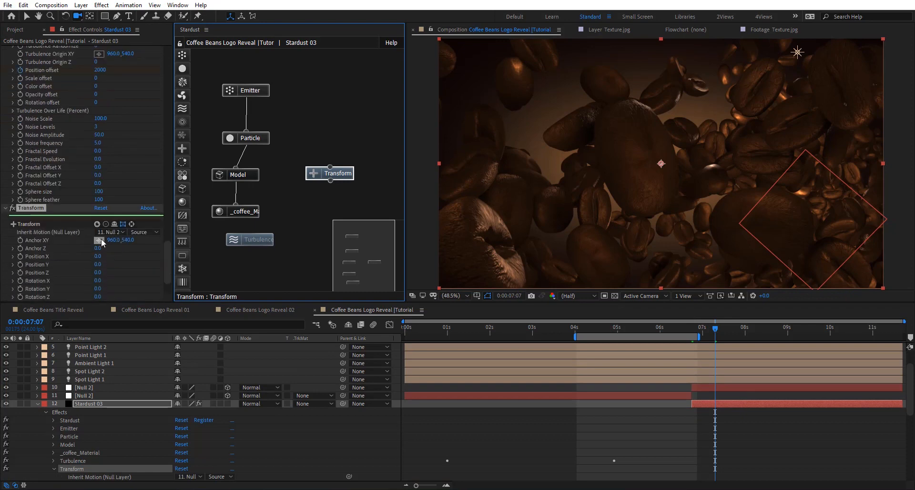
pyautogui.scroll(-1, 104, 240)
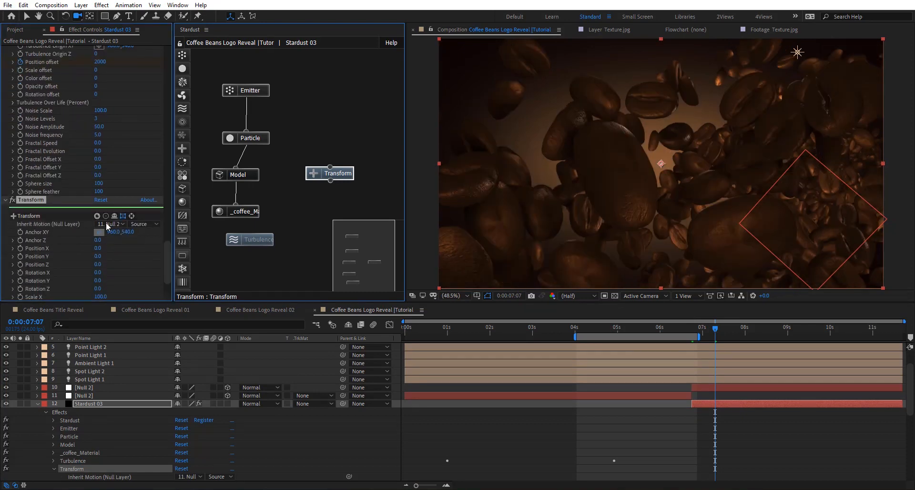
pyautogui.click(109, 224)
pyautogui.click(109, 254)
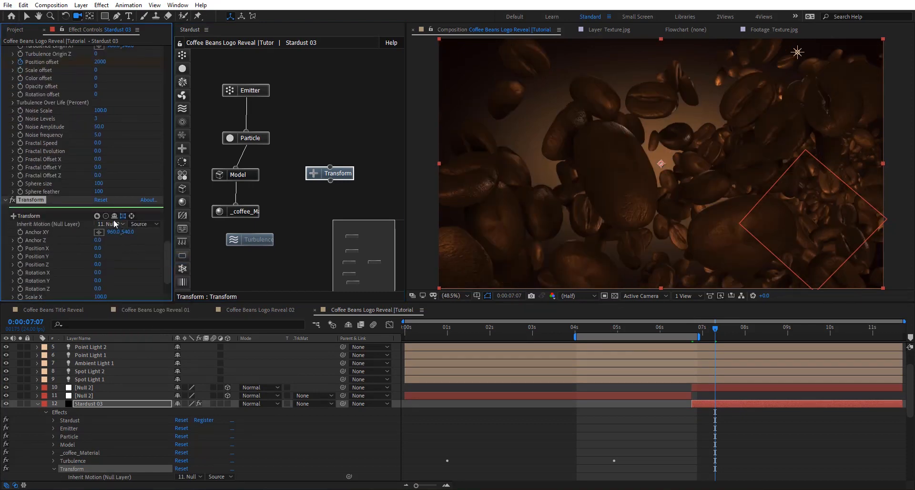
# - Pull Camera 3 back with the camera tool so that more and smaller beans fill the third shot
pyautogui.click(737, 349)
pyautogui.scroll(2, 738, 350)
pyautogui.click(738, 347)
pyautogui.click(742, 435)
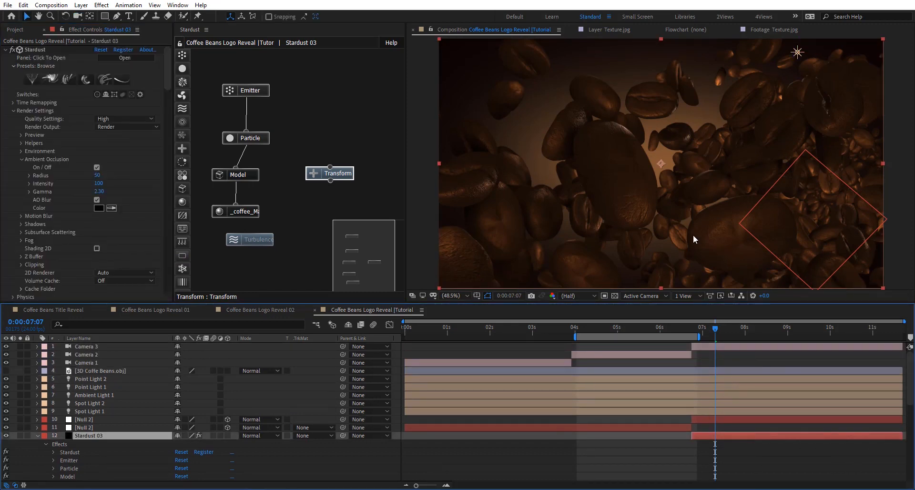
pyautogui.moveTo(696, 195); pyautogui.dragTo(674, 171)
# - Shift the new Null 2's Position keyframes to just before the cut and just before 10 s, and drag its motion path's end point outward
pyautogui.press('v')
pyautogui.click(88, 420)
pyautogui.press('u')
pyautogui.click(88, 428)
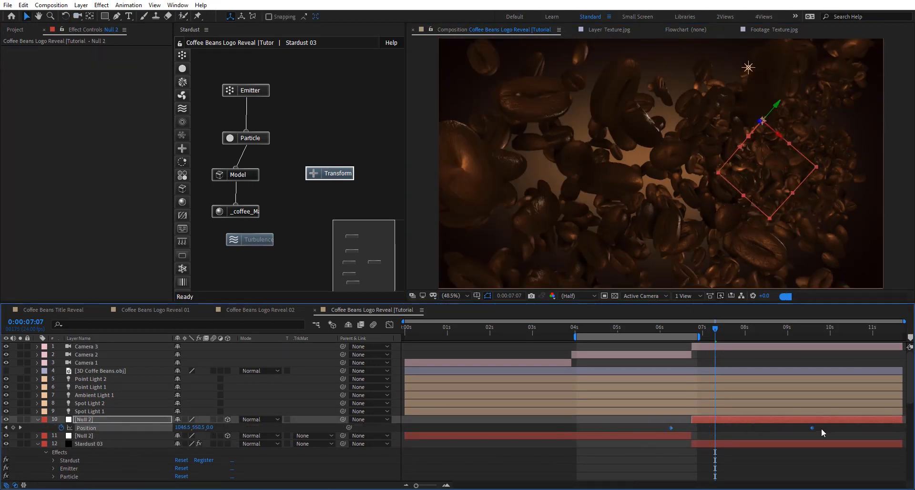
pyautogui.moveTo(812, 428); pyautogui.dragTo(827, 428)
pyautogui.moveTo(748, 135); pyautogui.dragTo(842, 118)
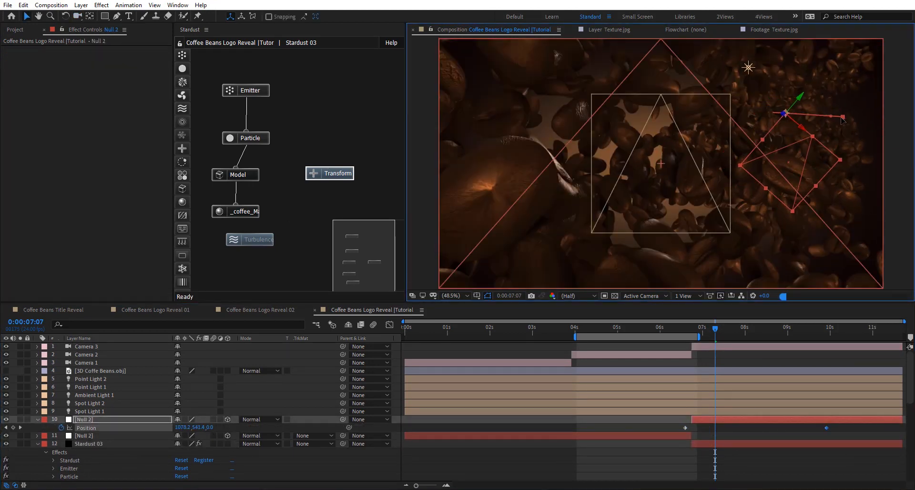
# - Shorten the new Null 2's motion path by pulling its end point up and left, and reframe Camera 3 at 0:00:08:12
pyautogui.press('space')
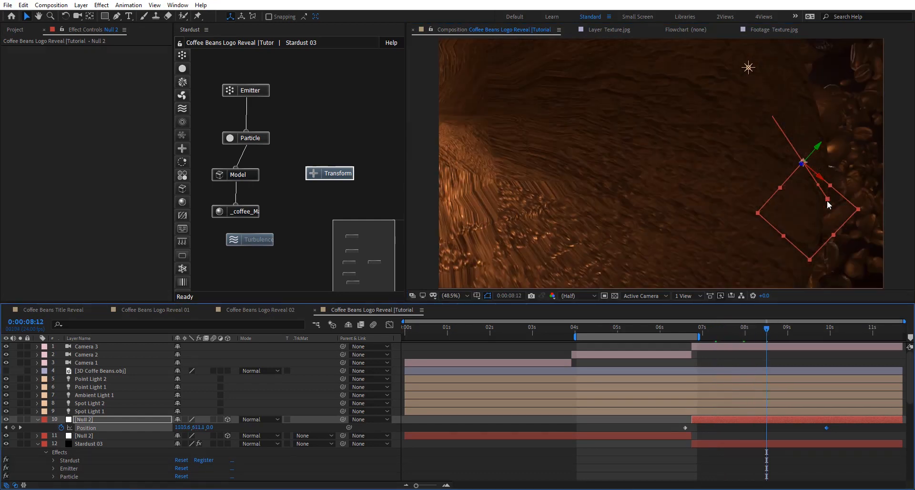
pyautogui.moveTo(828, 200); pyautogui.dragTo(779, 167)
pyautogui.press('c')
pyautogui.moveTo(715, 176); pyautogui.dragTo(729, 160)
# - Set the new Null 2's Z Rotation to 0° and its Y Rotation to 9.2°
pyautogui.press('r')
pyautogui.moveTo(188, 436); pyautogui.dragTo(193, 436)
pyautogui.hotkey('ctrl', 'z')
pyautogui.moveTo(667, 162)
pyautogui.mouseDown()
pyautogui.moveTo(710, 167)
pyautogui.moveTo(665, 165)
pyautogui.mouseUp()
pyautogui.click(191, 444)
pyautogui.write('0')
pyautogui.click(189, 452)
pyautogui.write('0')
pyautogui.press('Return')
pyautogui.moveTo(189, 444); pyautogui.dragTo(229, 443)
pyautogui.moveTo(668, 163); pyautogui.dragTo(722, 279)
pyautogui.hotkey('ctrl', 'z')
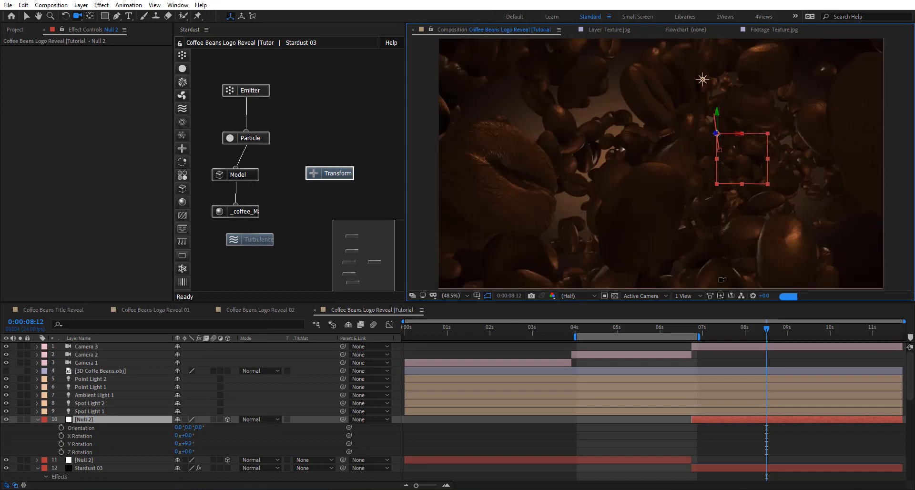
# - Set the Random Seed of Stardust 03's emitter to 440 and pull Camera 3 back from the beans
pyautogui.click(248, 90)
pyautogui.scroll(-3, 68, 206)
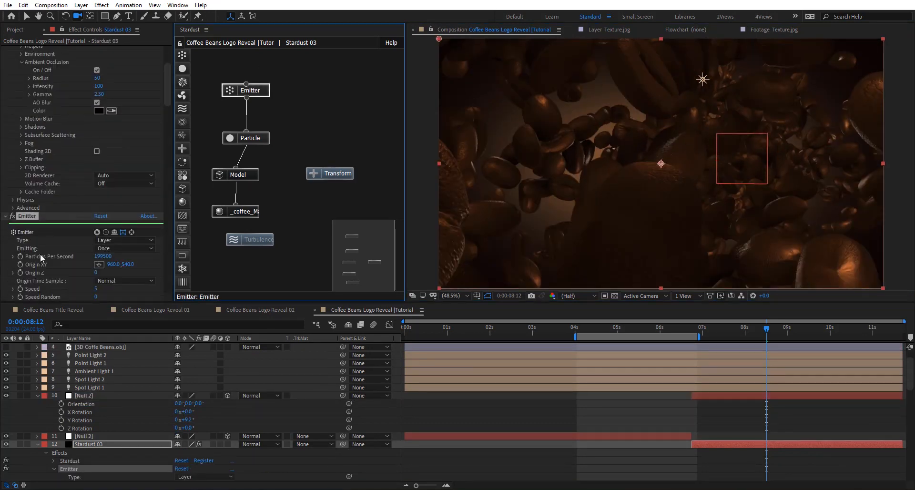
pyautogui.scroll(-8, 40, 257)
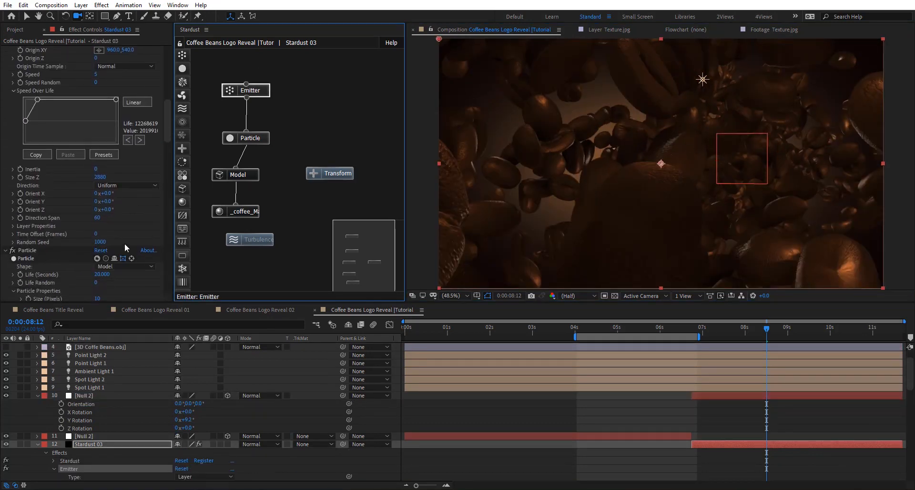
pyautogui.moveTo(69, 242); pyautogui.dragTo(35, 243)
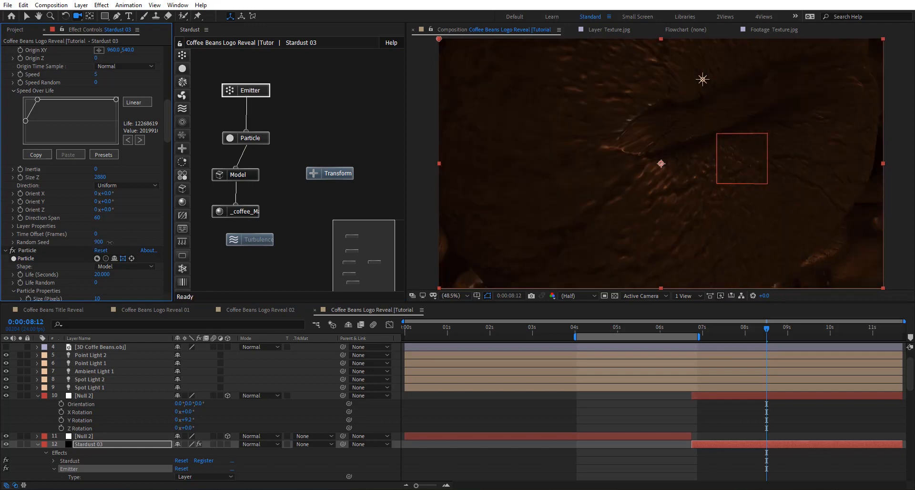
pyautogui.moveTo(110, 242); pyautogui.dragTo(117, 240)
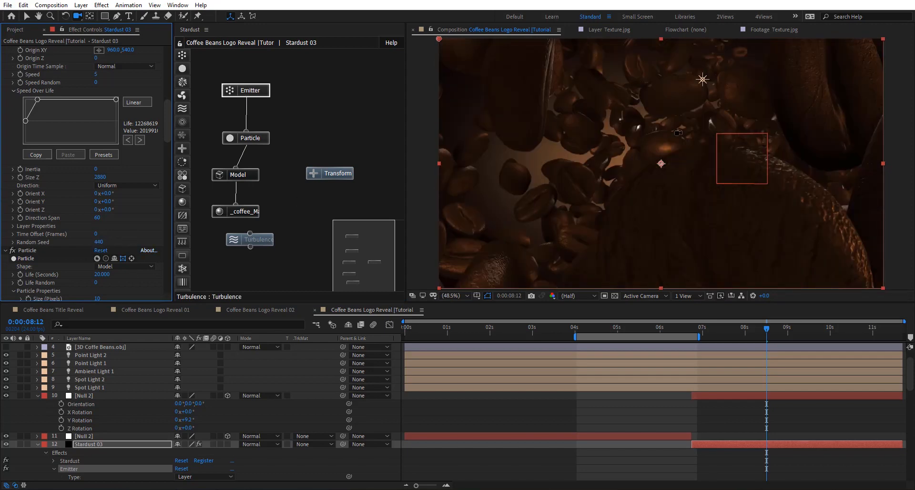
pyautogui.moveTo(678, 133); pyautogui.dragTo(676, 176)
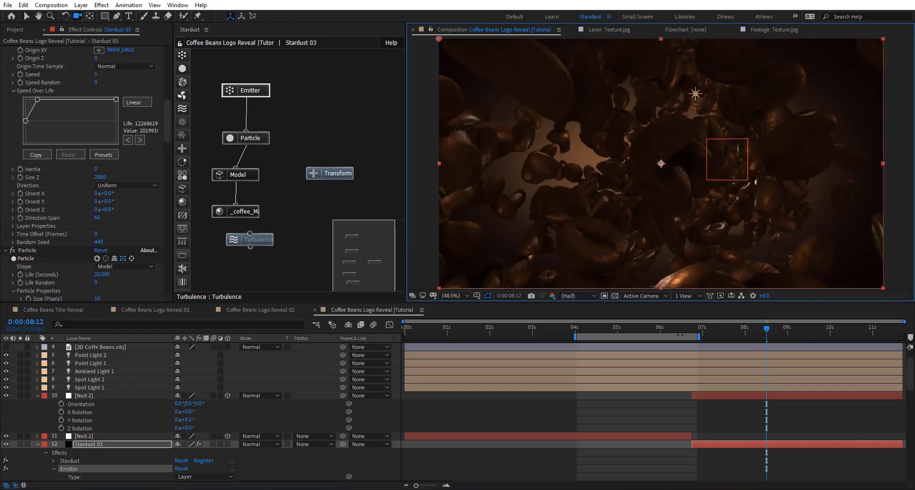
# - Move the work area to about 6.4 to 9.3 s and shift Camera 3's framing at 0:00:09:05 so Null 2 sits further right
pyautogui.moveTo(680, 336); pyautogui.dragTo(780, 335)
pyautogui.click(747, 397)
pyautogui.press('p')
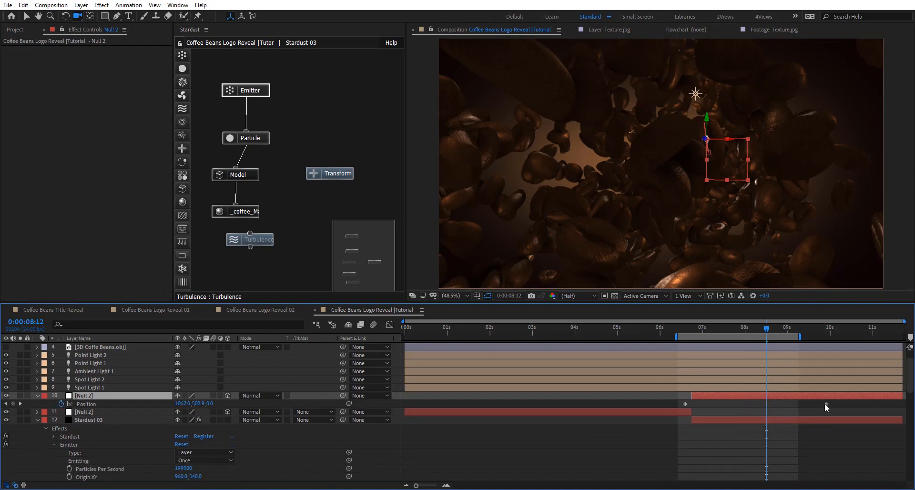
pyautogui.click(796, 328)
pyautogui.moveTo(668, 165); pyautogui.dragTo(676, 164)
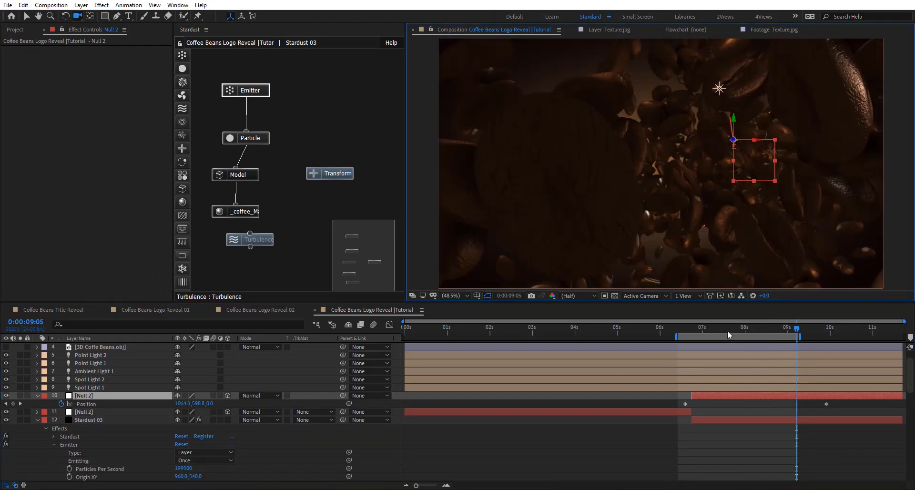
# - Extend the start of the work area back to 0 s and preview all three shots
pyautogui.scroll(1, 645, 362)
pyautogui.moveTo(676, 337); pyautogui.dragTo(403, 338)
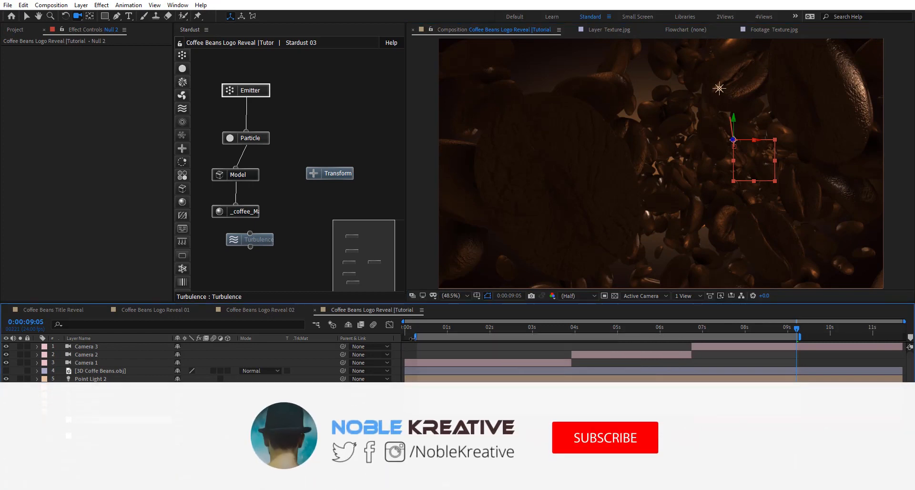
pyautogui.press('space')
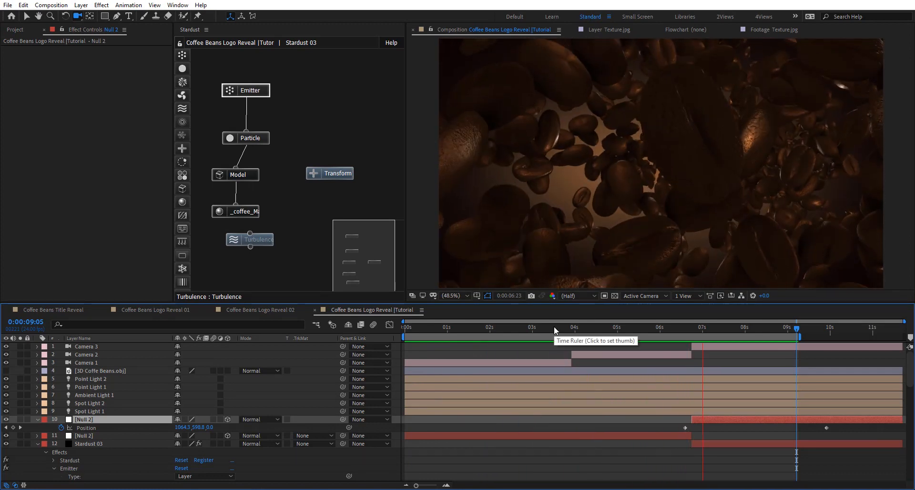
pyautogui.moveTo(554, 326); pyautogui.dragTo(691, 329)
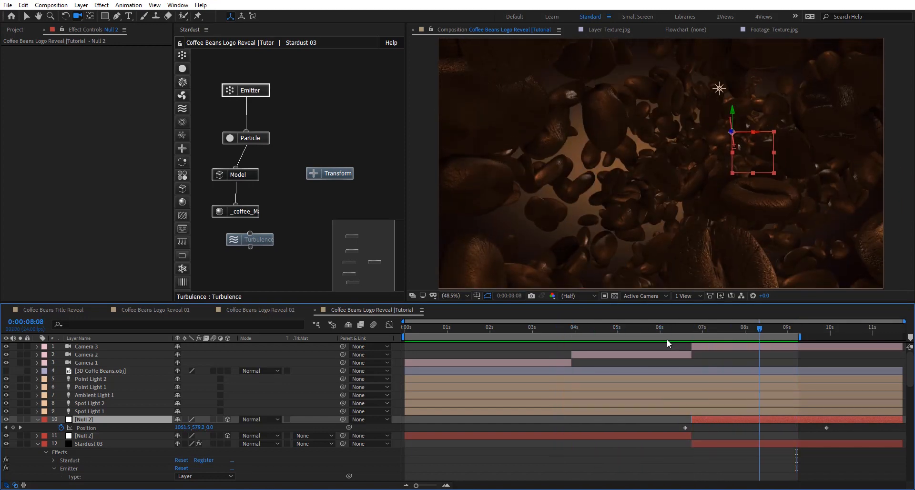
# - At 0:00:05:05, add a Volumetric Light node to Stardust 03 below the Transform node
pyautogui.click(540, 340)
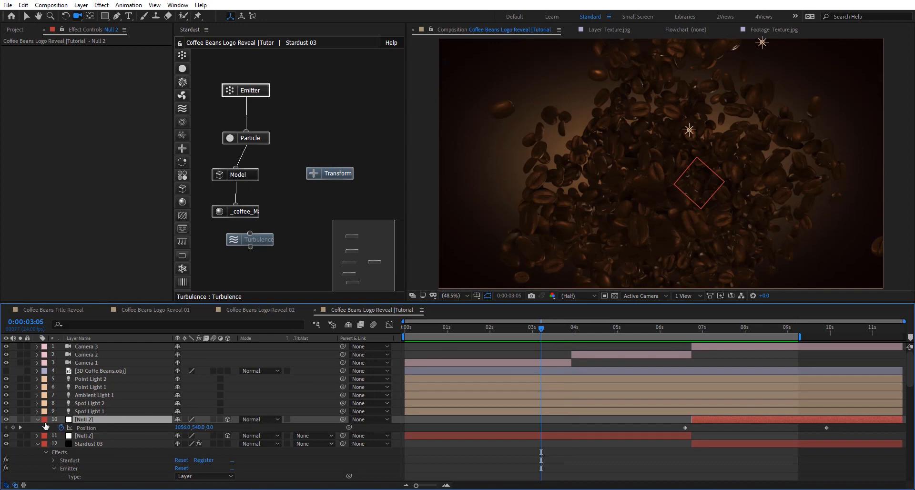
pyautogui.click(624, 333)
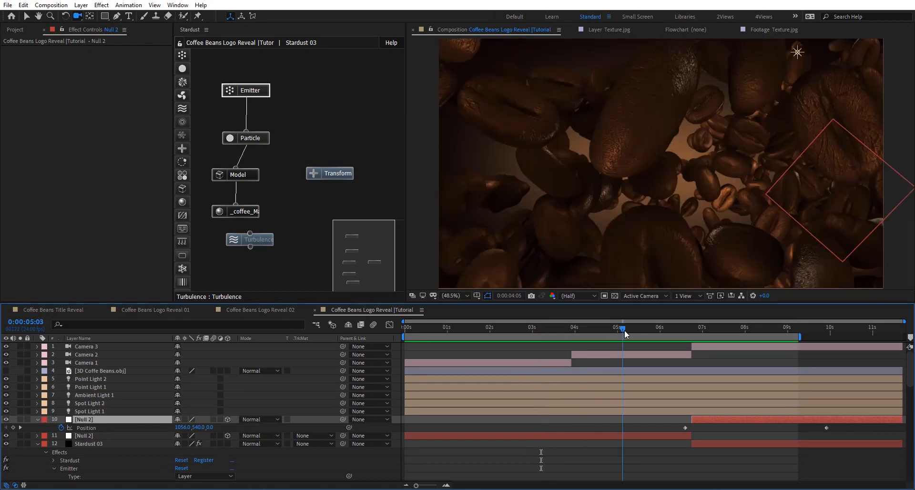
pyautogui.moveTo(624, 331); pyautogui.dragTo(626, 330)
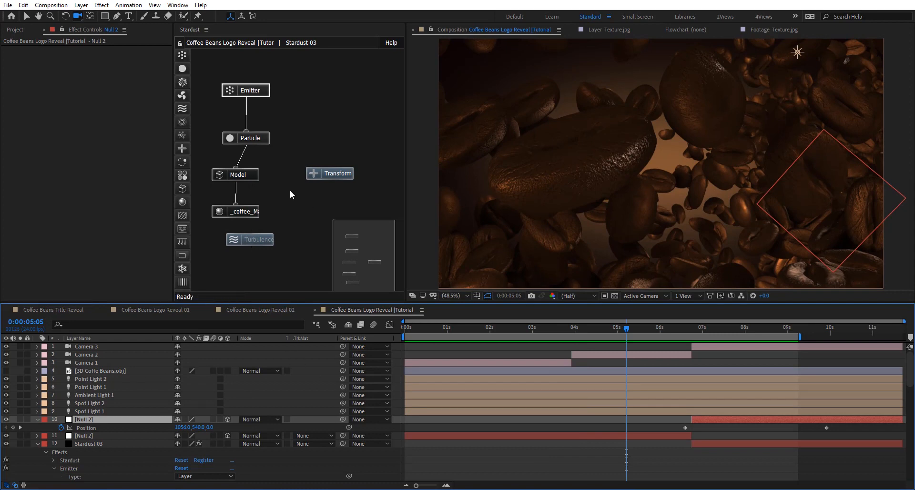
pyautogui.rightClick(300, 203)
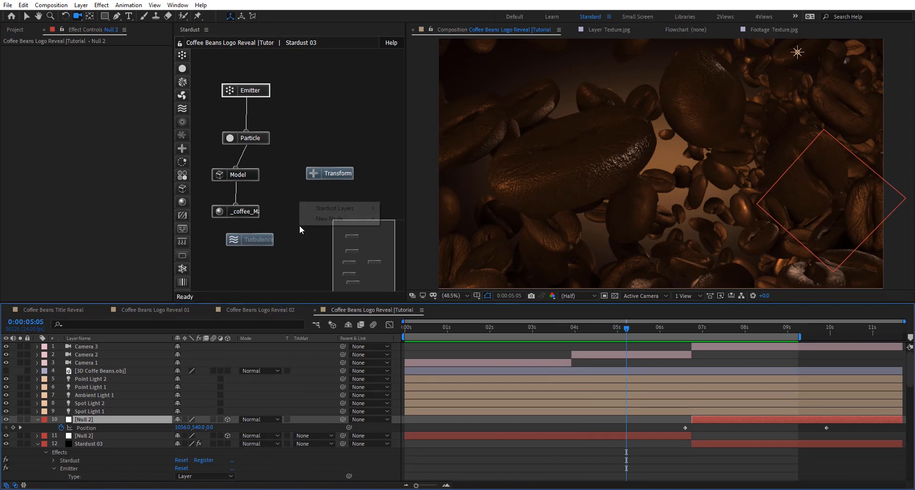
pyautogui.moveTo(329, 218)
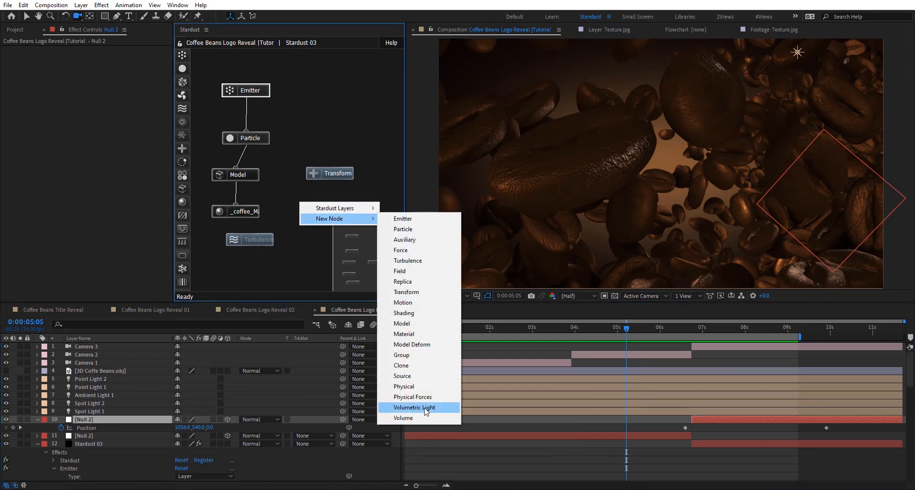
pyautogui.click(414, 408)
pyautogui.click(299, 252)
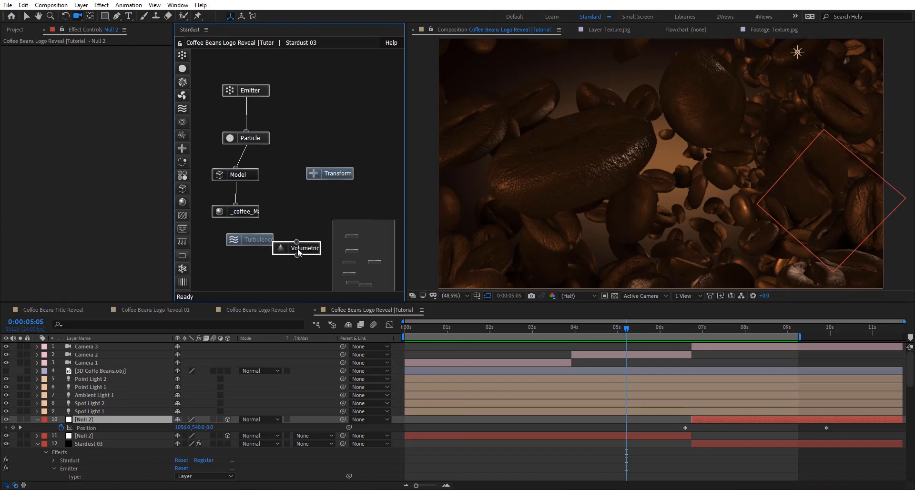
# - Create a spot light named V with 128% intensity, a 26° cone angle, smooth falloff and no cast shadows
pyautogui.rightClick(393, 353)
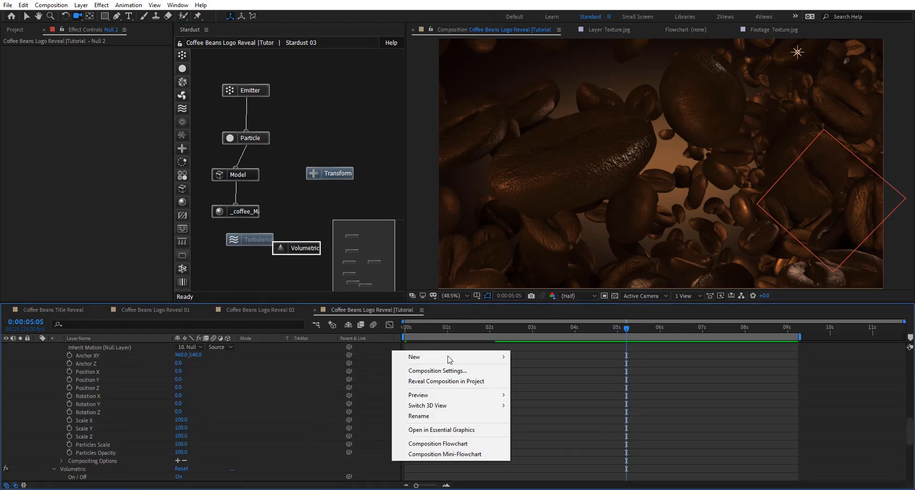
pyautogui.moveTo(448, 356)
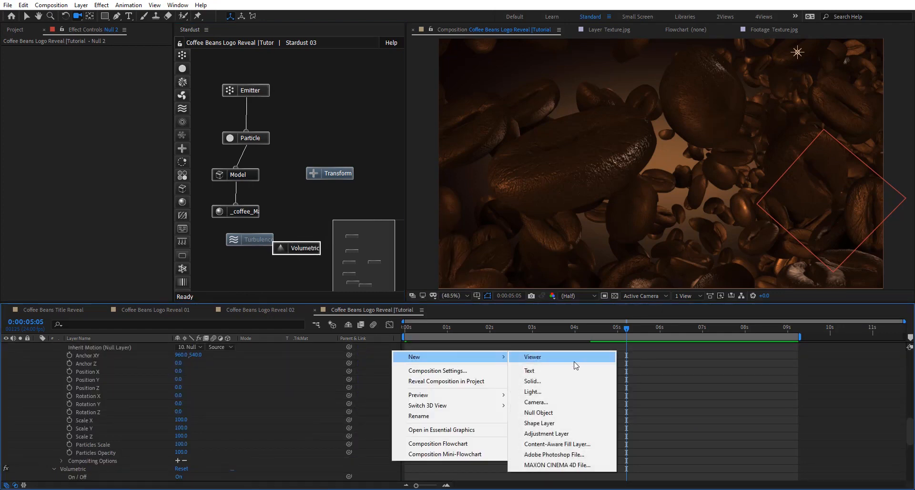
pyautogui.click(552, 391)
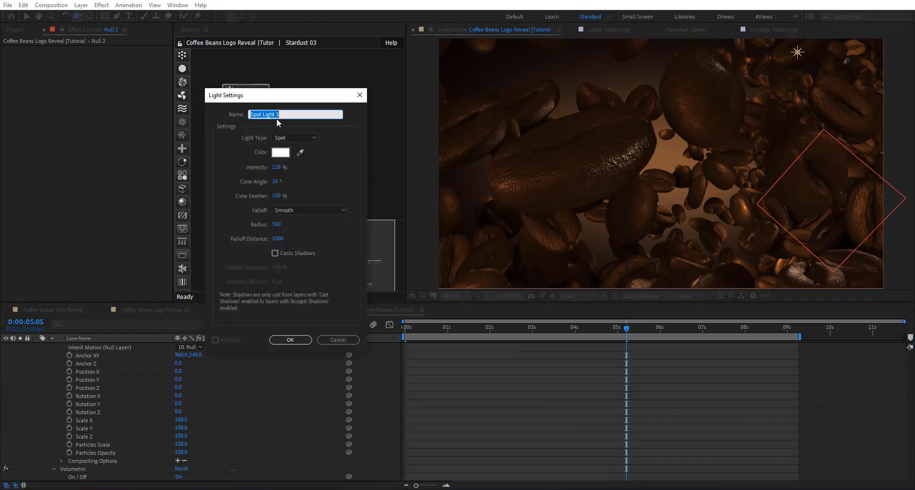
pyautogui.click(290, 339)
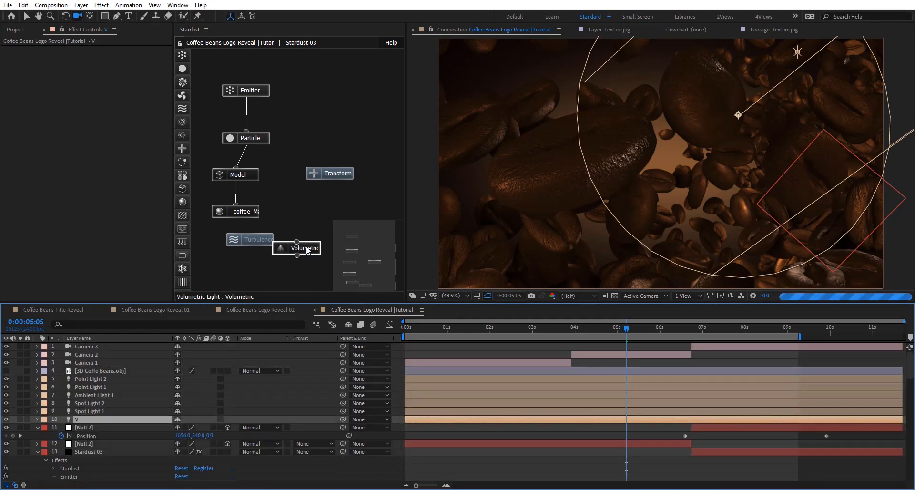
# - At 0:00:07:18, set the Volumetric Light node's colour in Stardust 03 to dark brown 361C00
pyautogui.click(309, 248)
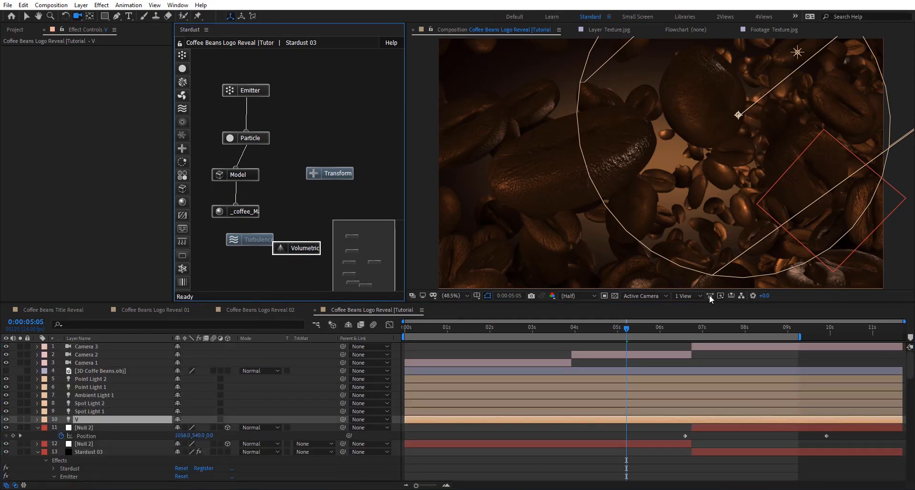
pyautogui.click(734, 335)
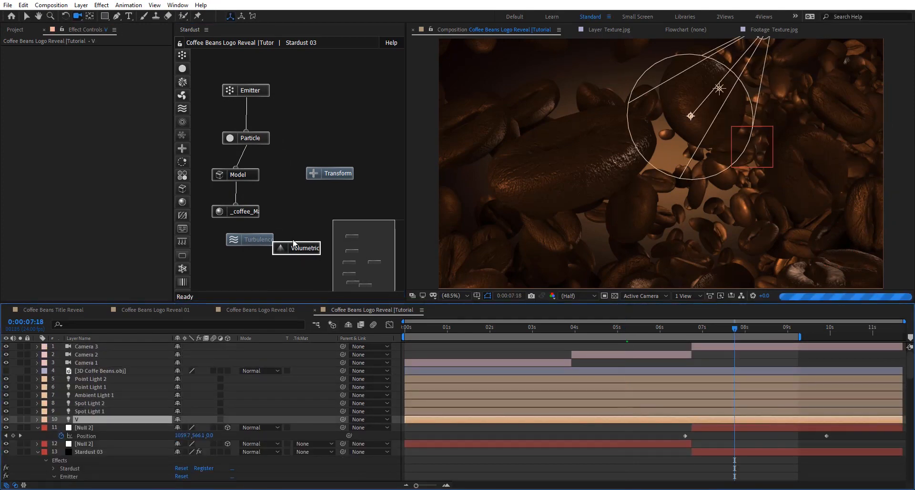
pyautogui.click(313, 254)
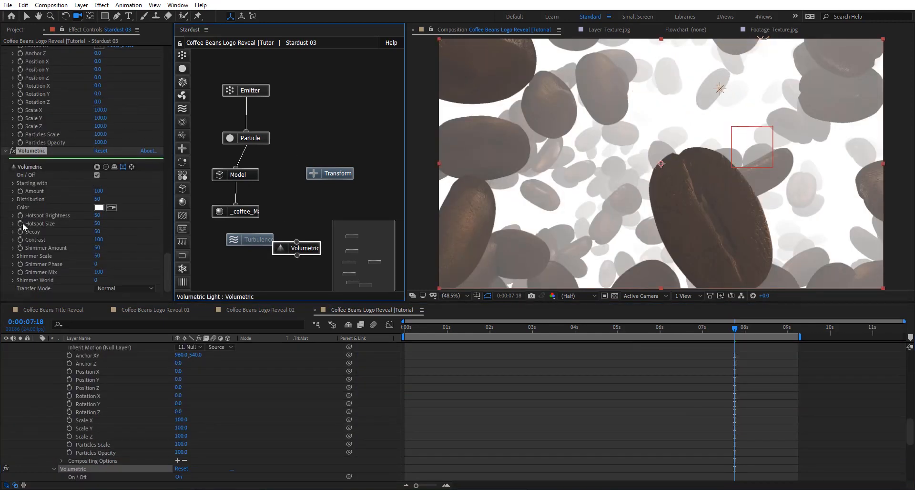
pyautogui.click(99, 207)
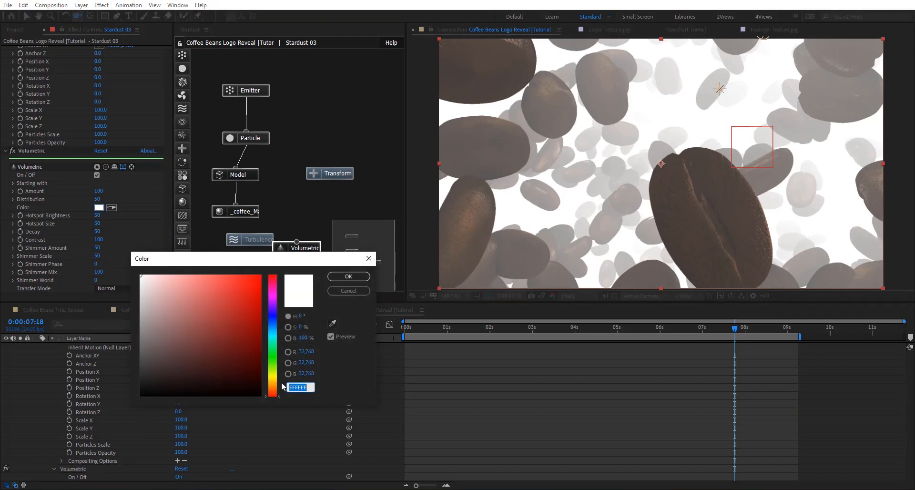
pyautogui.click(273, 386)
pyautogui.click(261, 370)
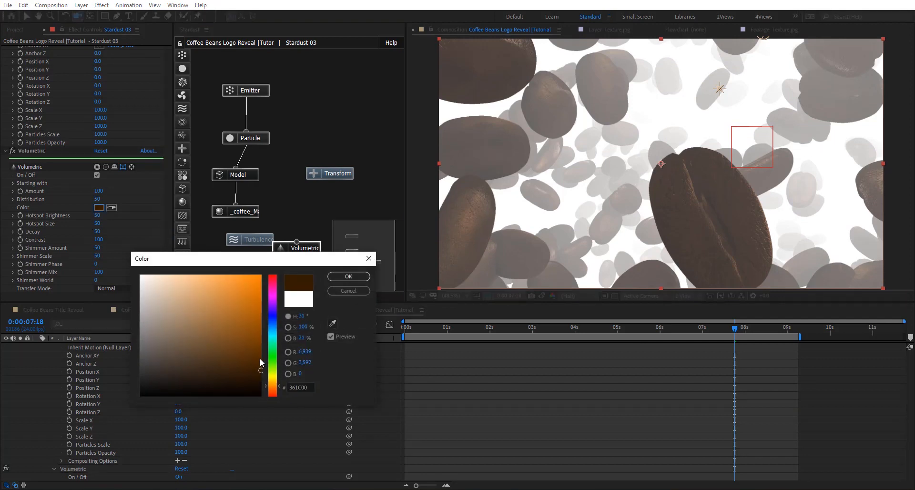
pyautogui.click(350, 279)
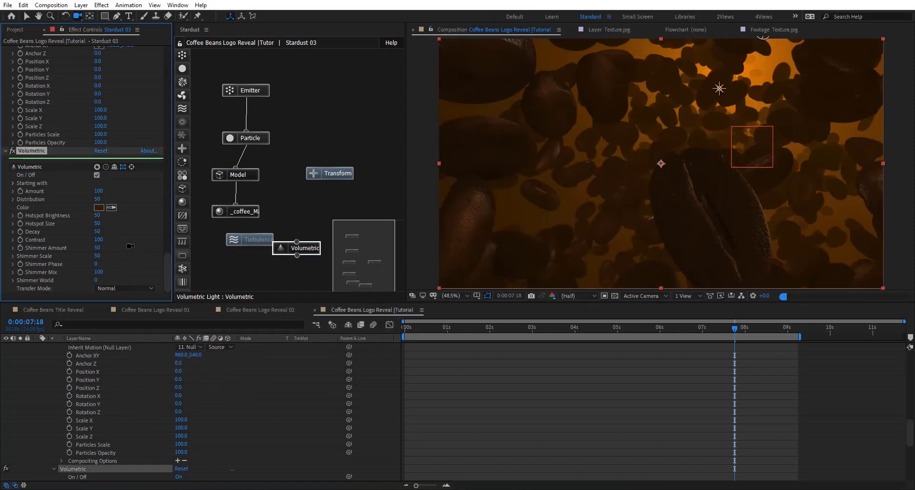
pyautogui.click(101, 207)
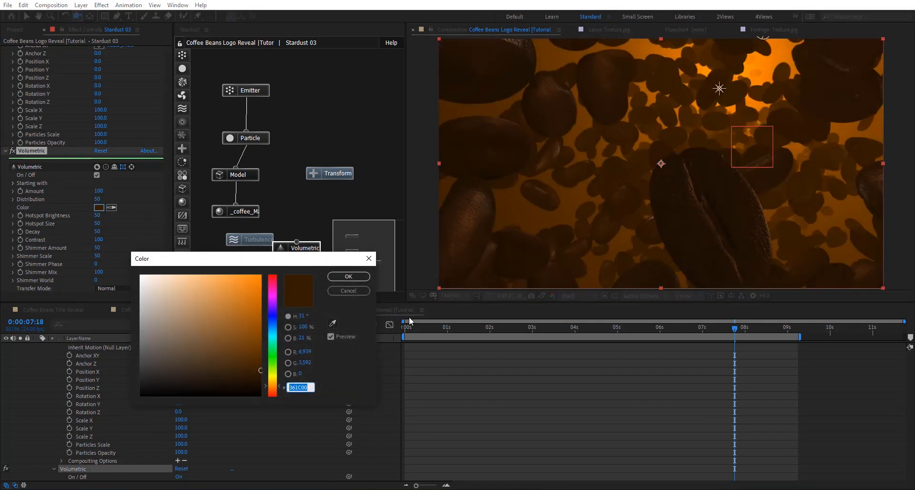
pyautogui.click(349, 290)
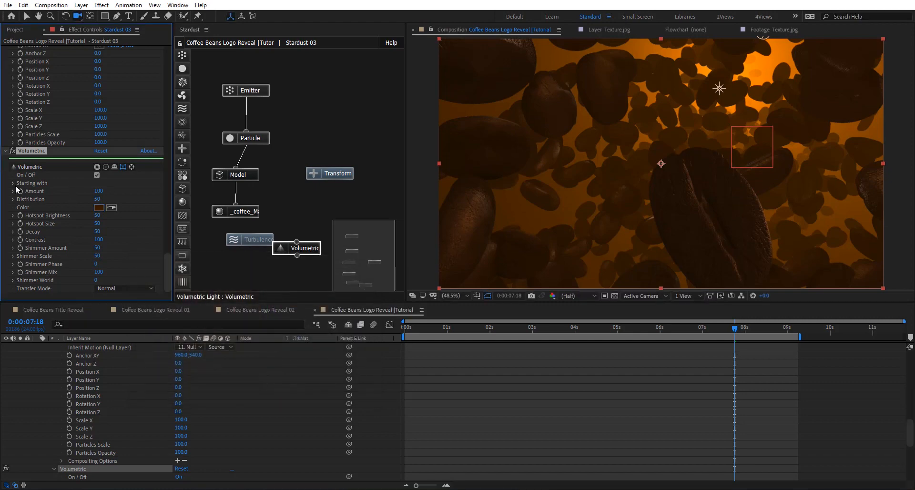
# - Limit the Volumetric Light node to lights whose names start with V
pyautogui.click(15, 185)
pyautogui.click(51, 194)
pyautogui.write('V')
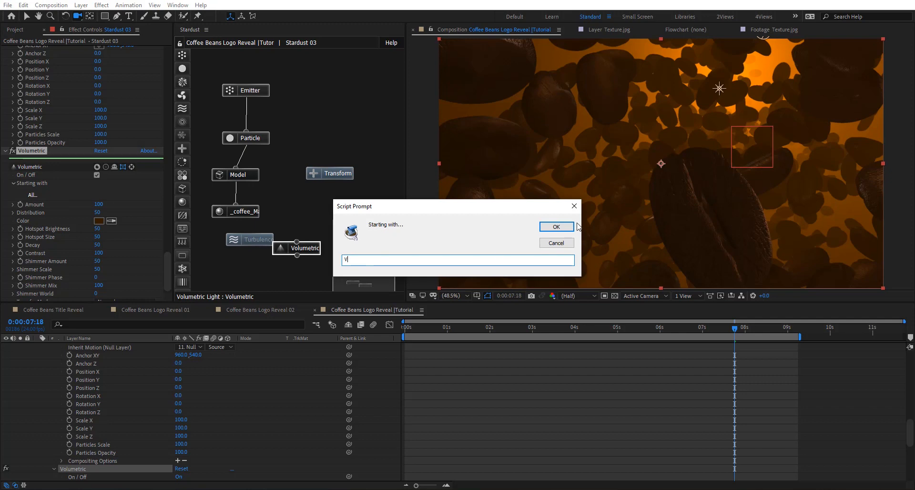
pyautogui.click(556, 227)
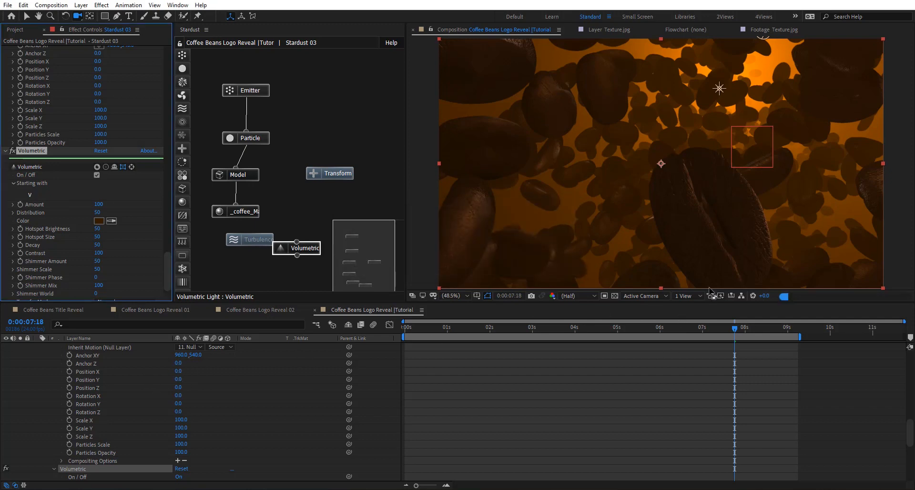
# - Split the composition viewer into two views and show the scene from the Left in the second one
pyautogui.click(680, 296)
pyautogui.click(689, 317)
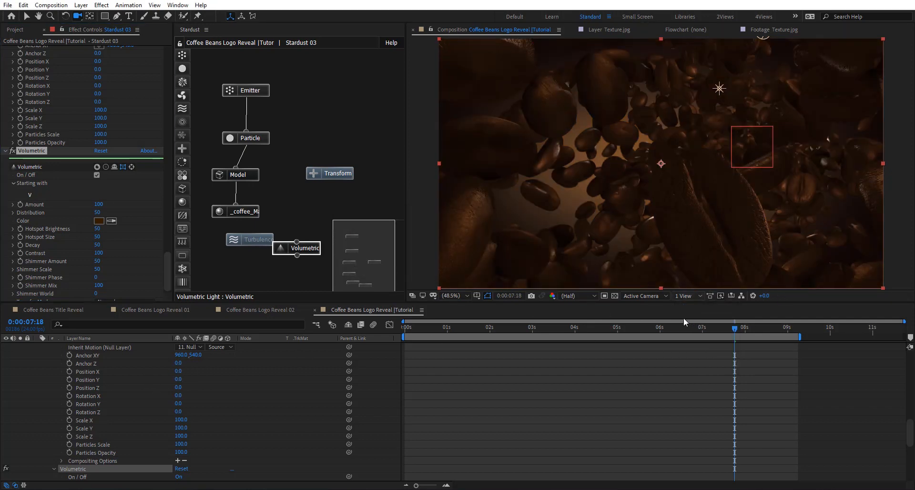
pyautogui.scroll(5, 249, 373)
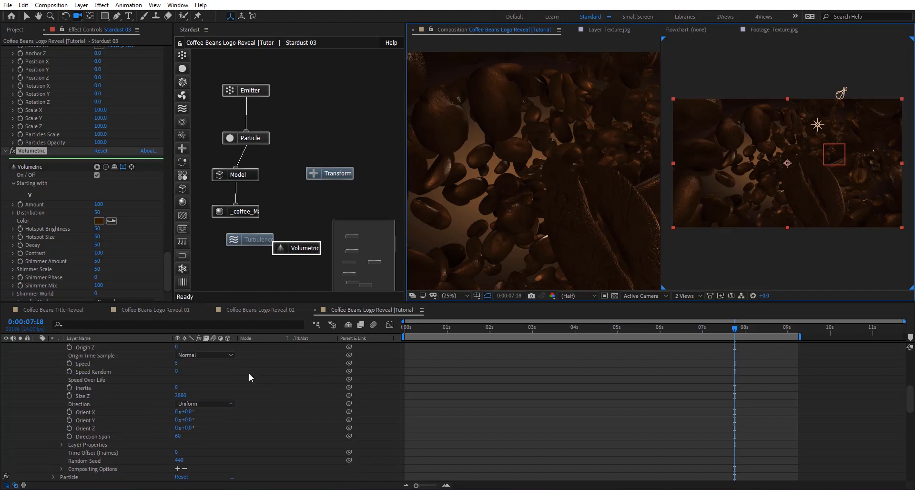
pyautogui.scroll(5, 249, 373)
pyautogui.click(88, 417)
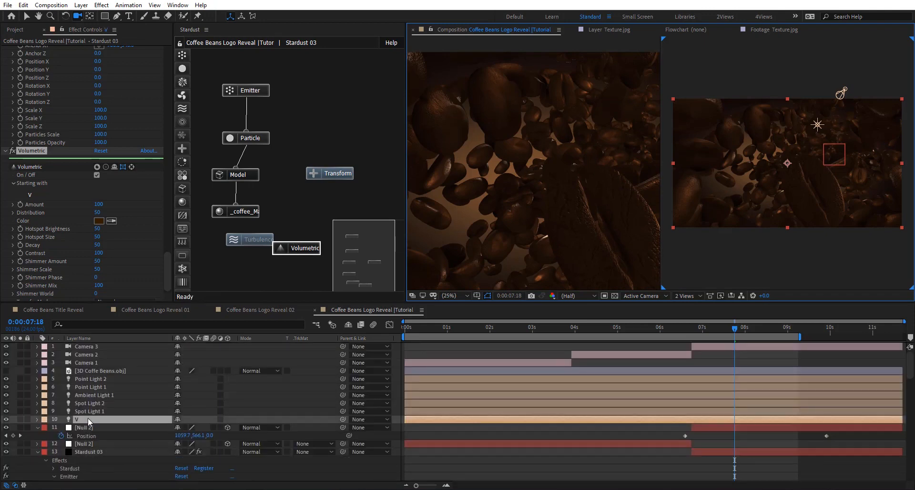
pyautogui.press('v')
pyautogui.scroll(-1, 810, 151)
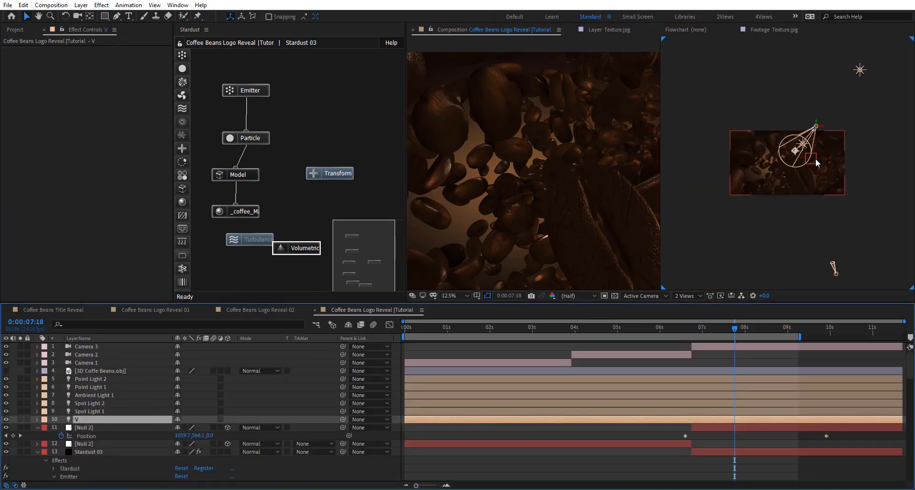
pyautogui.click(777, 213)
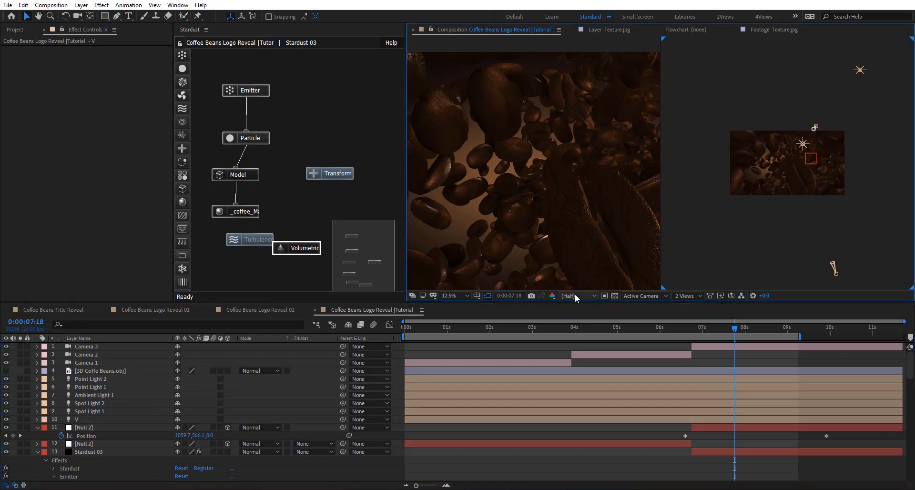
pyautogui.click(575, 295)
pyautogui.click(651, 296)
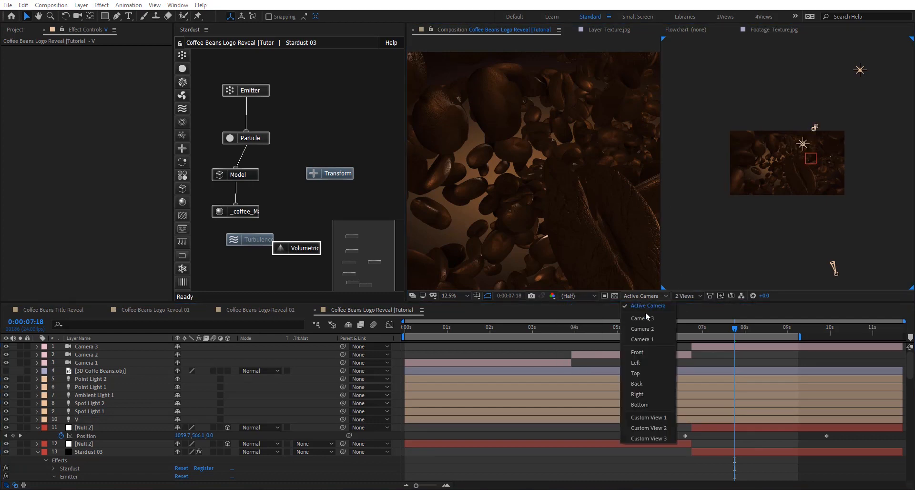
pyautogui.click(646, 362)
pyautogui.scroll(-1, 805, 155)
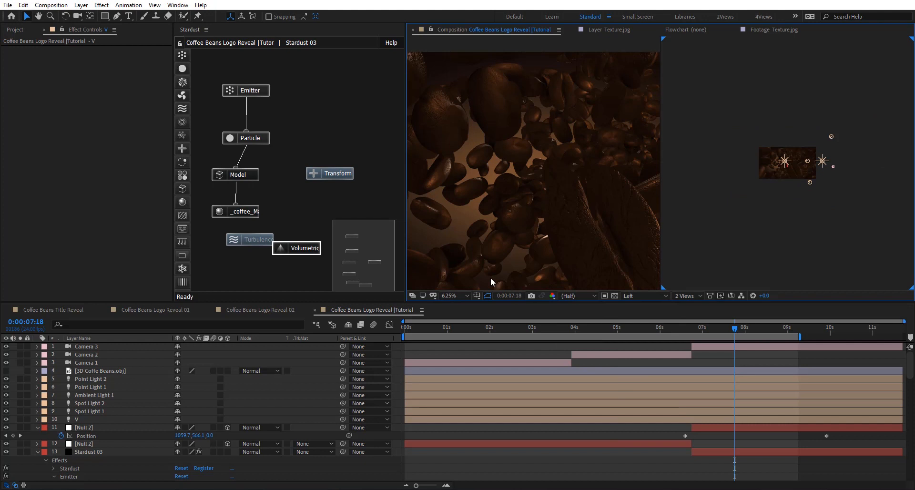
# - In the Left view, move light V behind the beans and aim its point of interest forward through them
pyautogui.click(98, 419)
pyautogui.scroll(1, 811, 165)
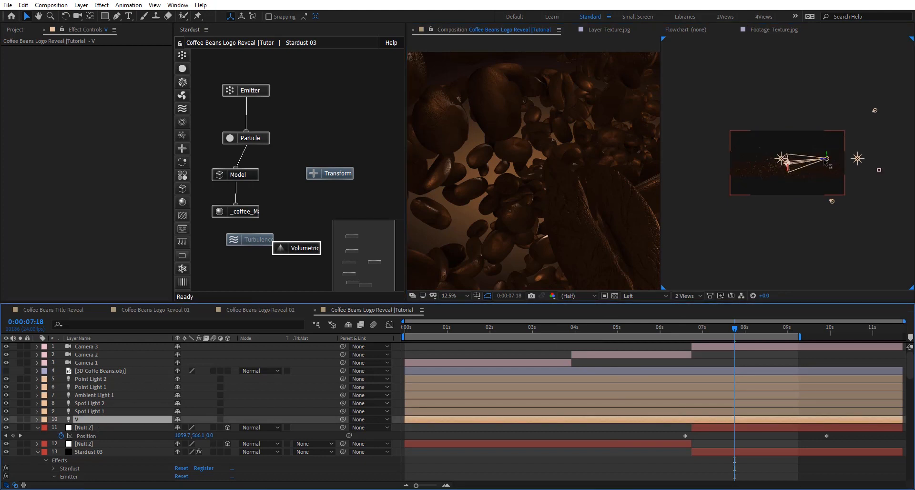
pyautogui.moveTo(823, 160); pyautogui.dragTo(663, 169)
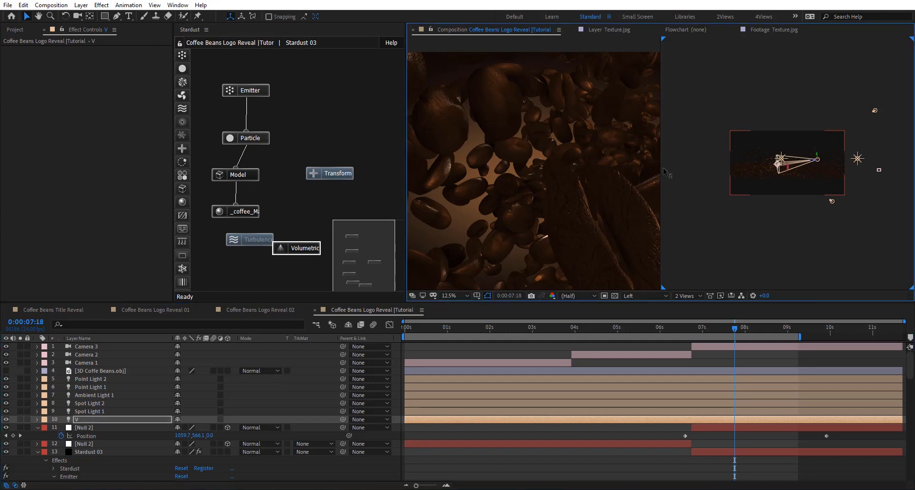
pyautogui.press(',')
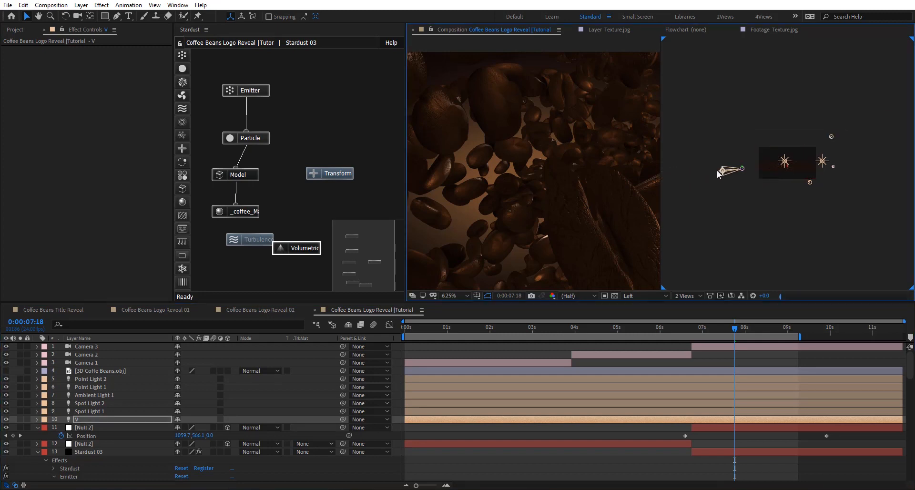
pyautogui.moveTo(719, 173); pyautogui.dragTo(816, 157)
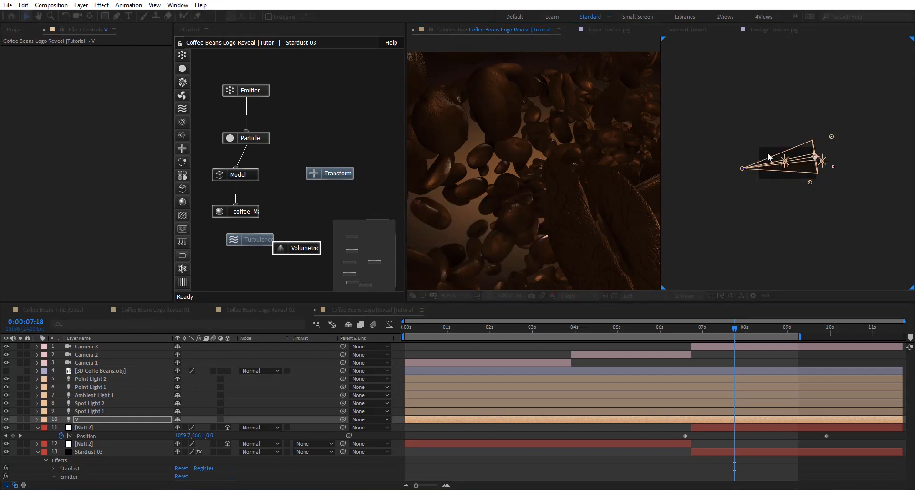
pyautogui.press('.')
pyautogui.press('.')
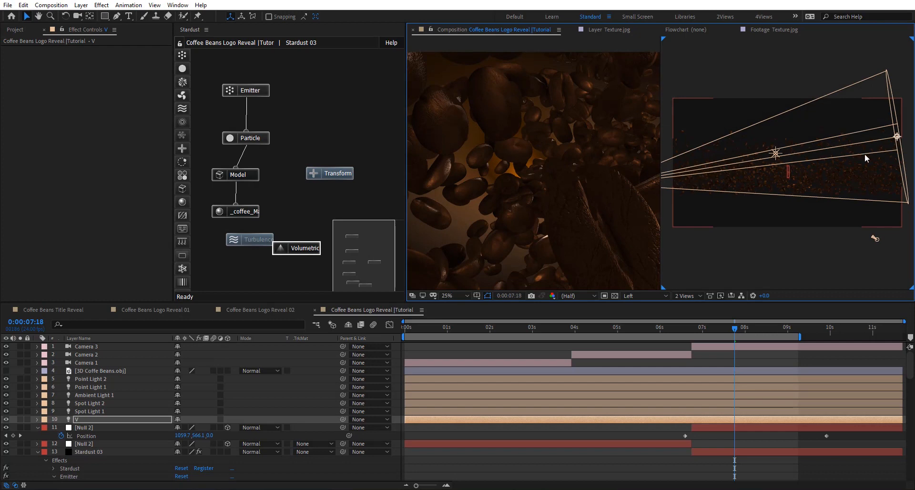
pyautogui.press(',')
# - Raise light V's intensity and widen its cone angle to 55°
pyautogui.click(105, 419)
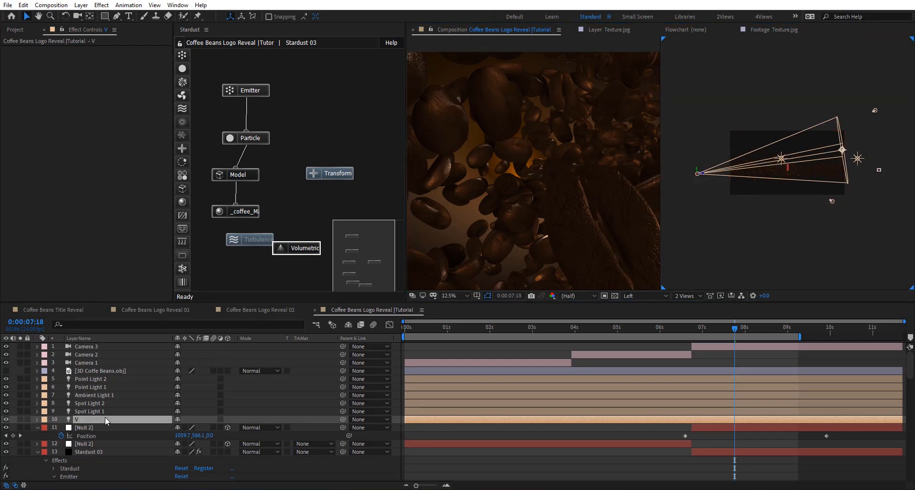
pyautogui.doubleClick(105, 417)
pyautogui.moveTo(280, 166); pyautogui.dragTo(319, 182)
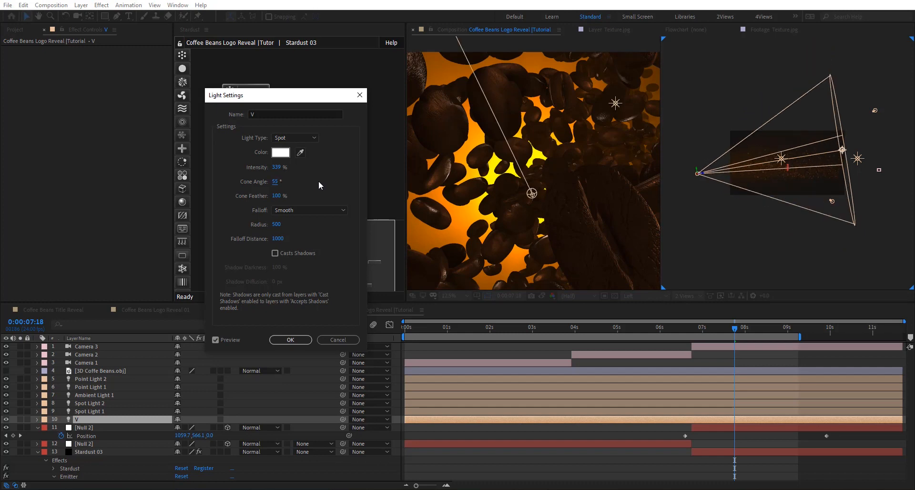
pyautogui.click(276, 167)
pyautogui.write('200')
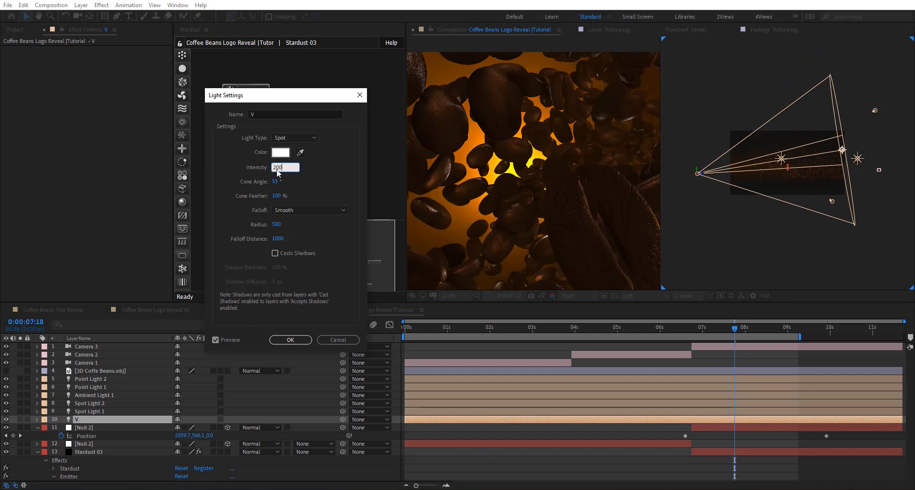
pyautogui.click(311, 177)
pyautogui.click(292, 339)
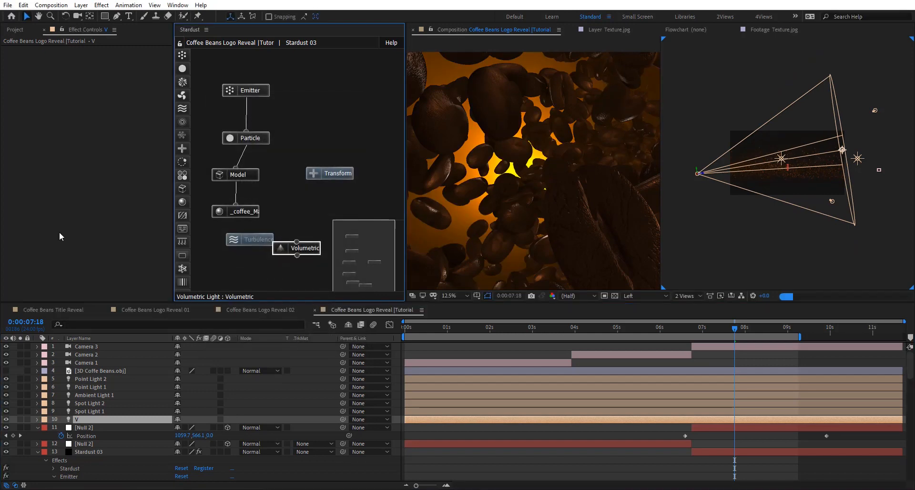
# - Change the Volumetric Light node's colour to brown 5A350D and set its Amount to 50
pyautogui.click(303, 247)
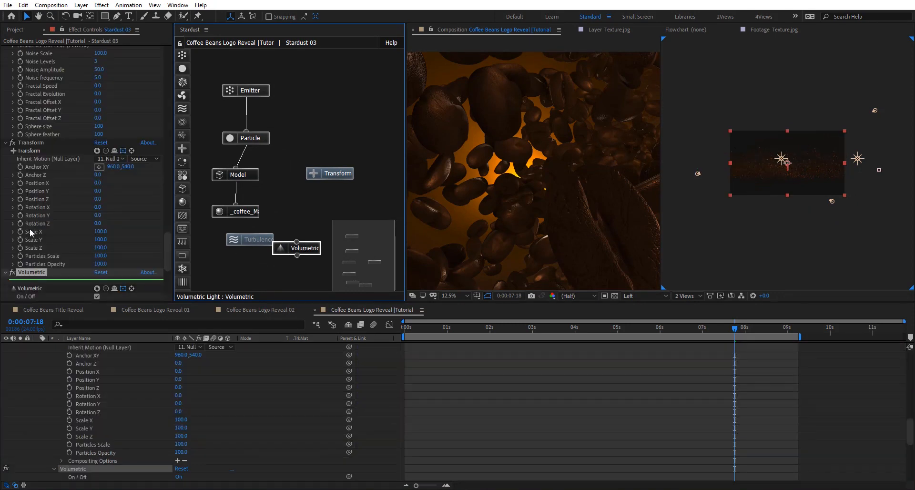
pyautogui.scroll(-3, 31, 227)
pyautogui.scroll(-1, 118, 250)
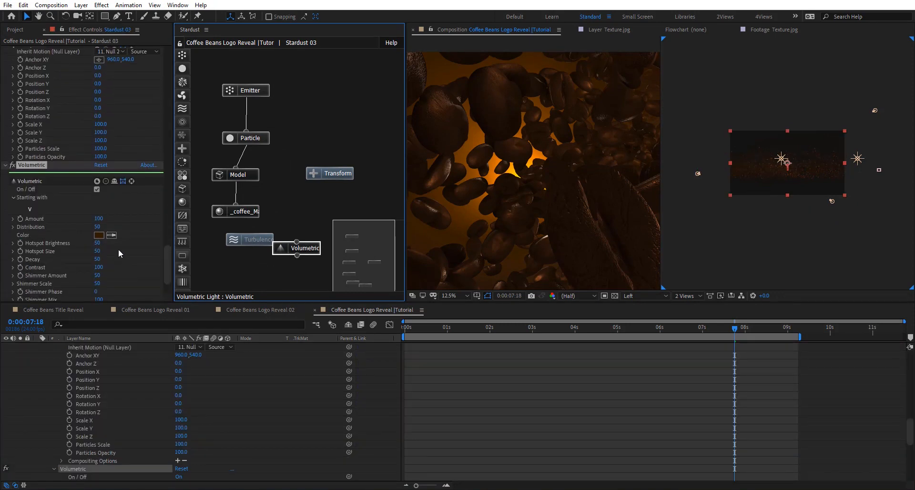
pyautogui.click(94, 236)
pyautogui.moveTo(260, 370); pyautogui.dragTo(244, 360)
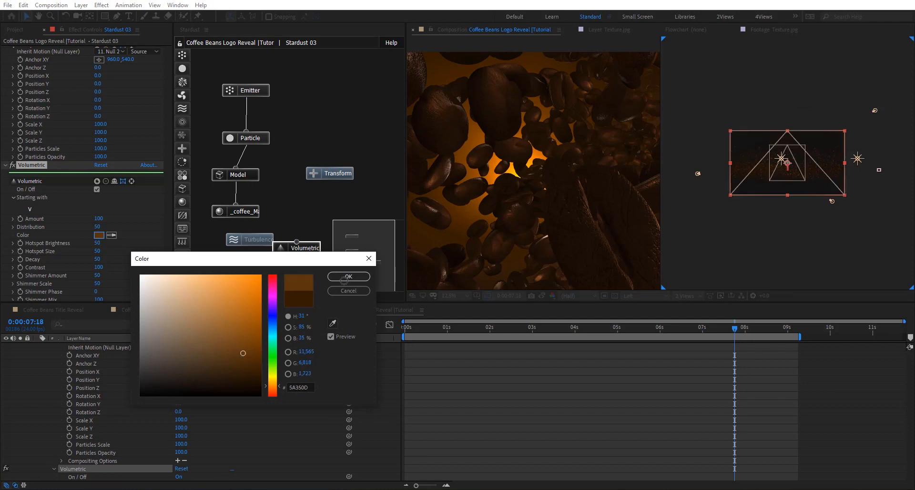
pyautogui.click(348, 277)
pyautogui.click(98, 219)
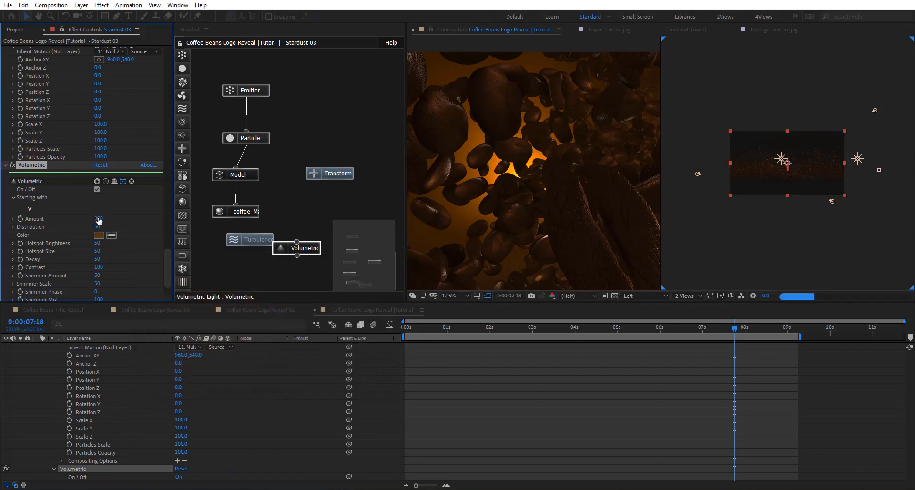
pyautogui.write('50')
pyautogui.press('Return')
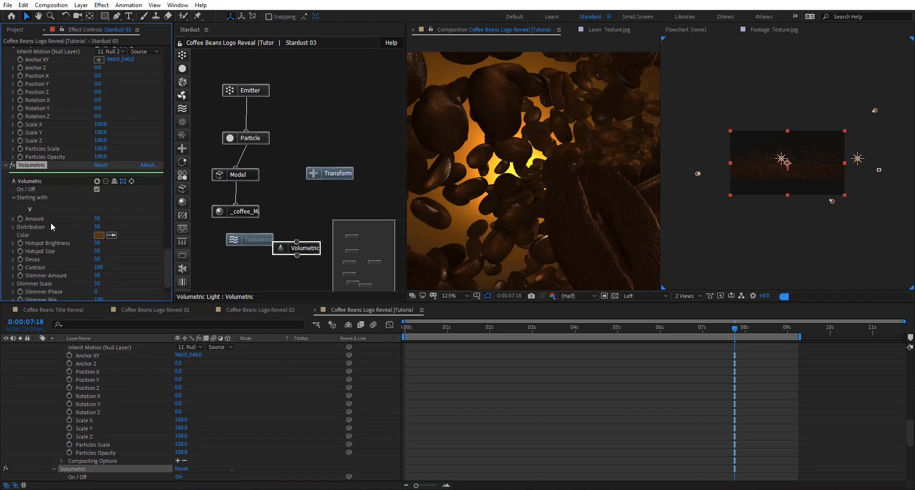
# - Examine the volumetric glow between the beans through the active camera and review the Volumetric Light node in Stardust 03
pyautogui.moveTo(477, 161); pyautogui.dragTo(516, 157)
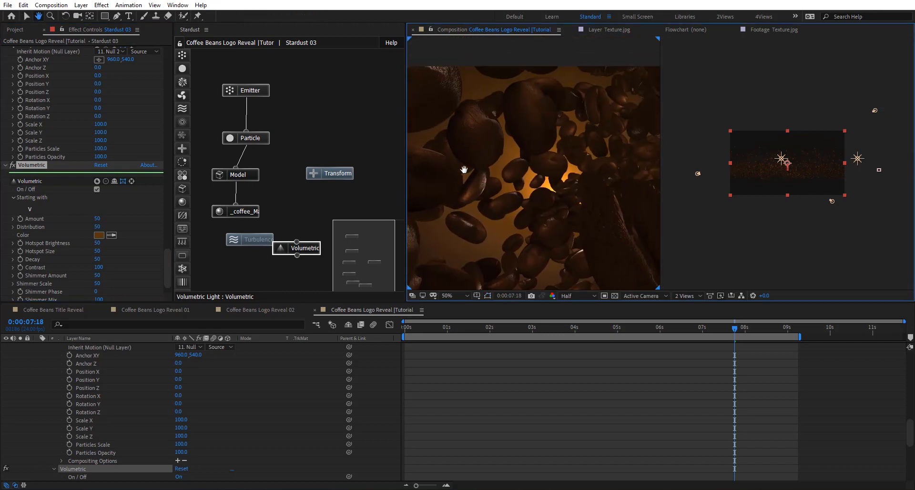
pyautogui.scroll(10, 86, 381)
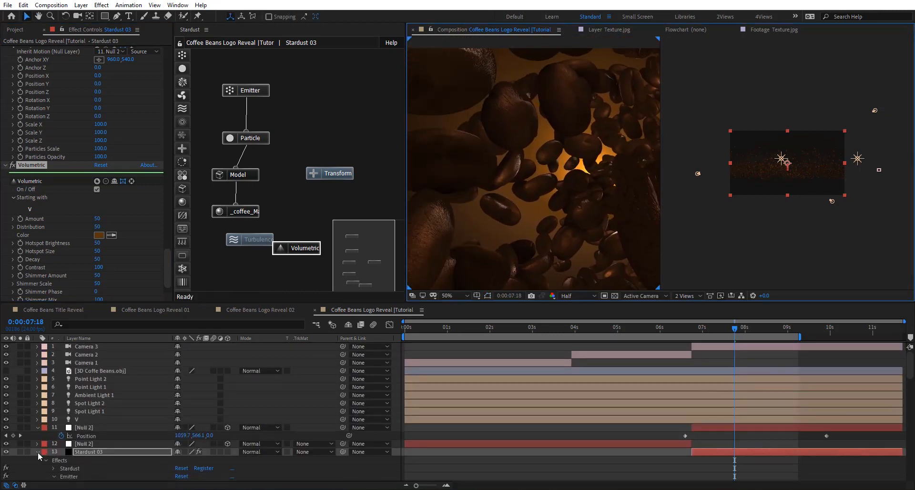
pyautogui.click(306, 250)
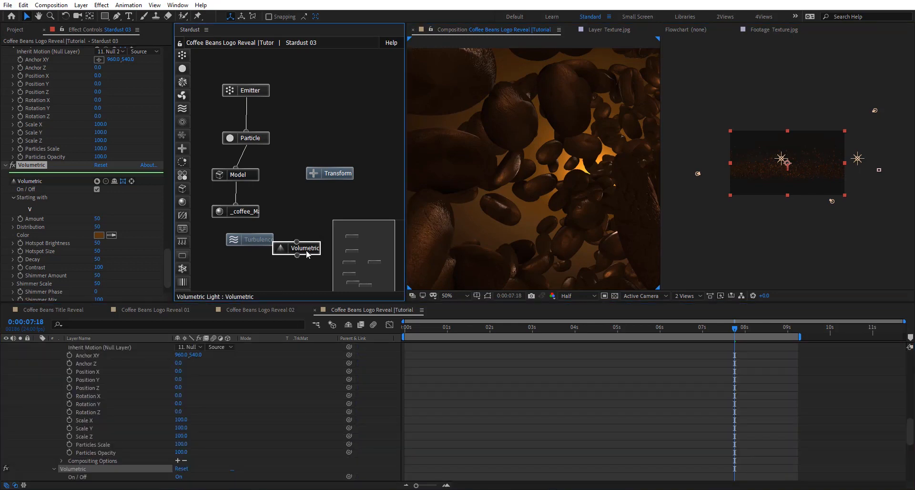
pyautogui.click(339, 370)
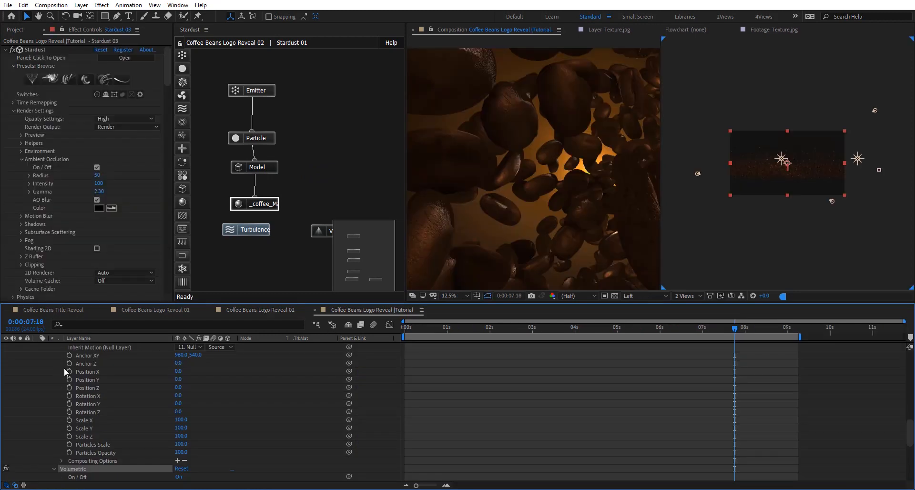
pyautogui.scroll(10, 72, 366)
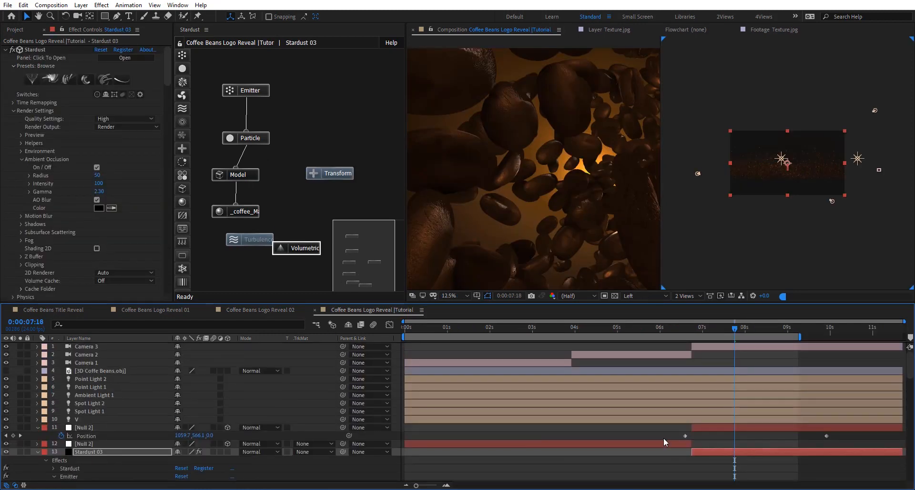
# - Paste the Volumetric Light node from Stardust 03 onto the Stardust 02 layer and go to 0:00:05:05 in the second shot
pyautogui.click(38, 452)
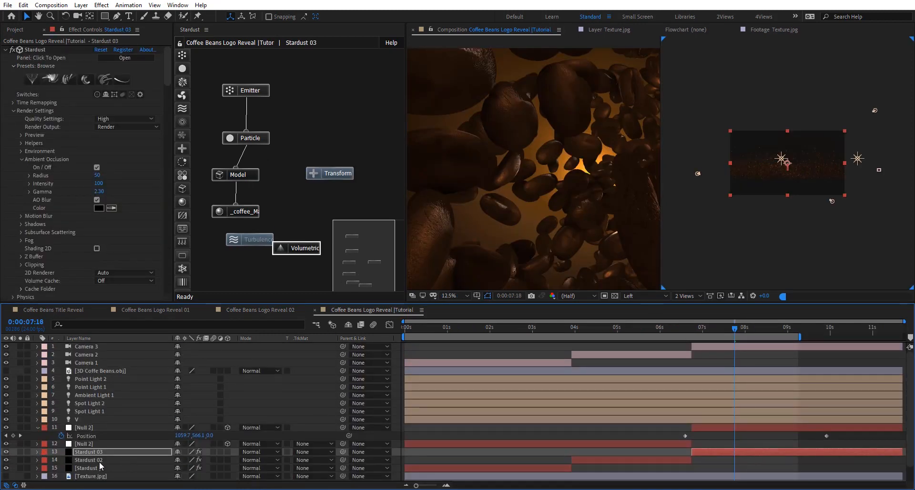
pyautogui.click(100, 460)
pyautogui.moveTo(617, 331); pyautogui.dragTo(626, 334)
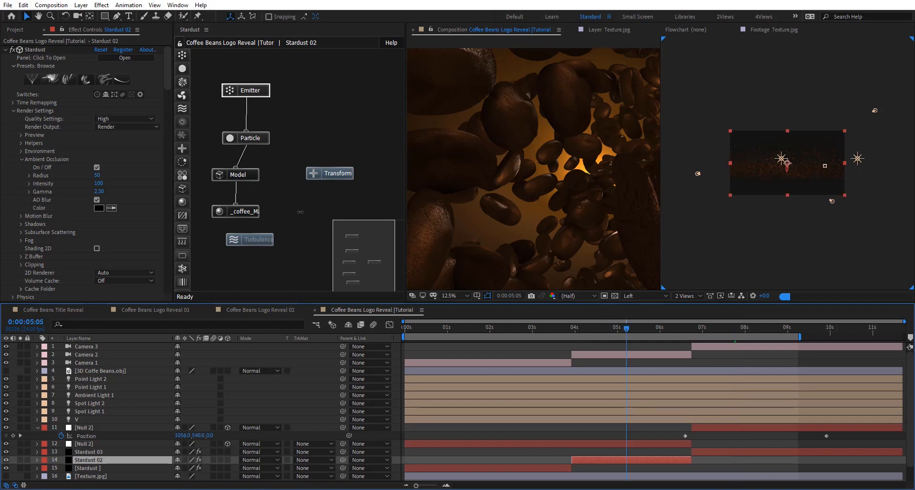
# - Select the first shot's Stardust layer and switch the composition viewer to a single view through the Active Camera
pyautogui.click(526, 468)
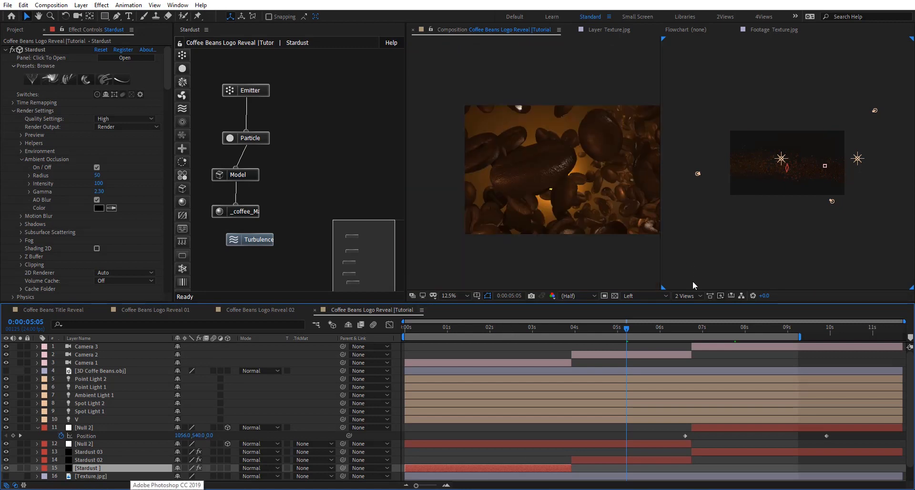
pyautogui.click(689, 296)
pyautogui.click(691, 337)
pyautogui.click(657, 296)
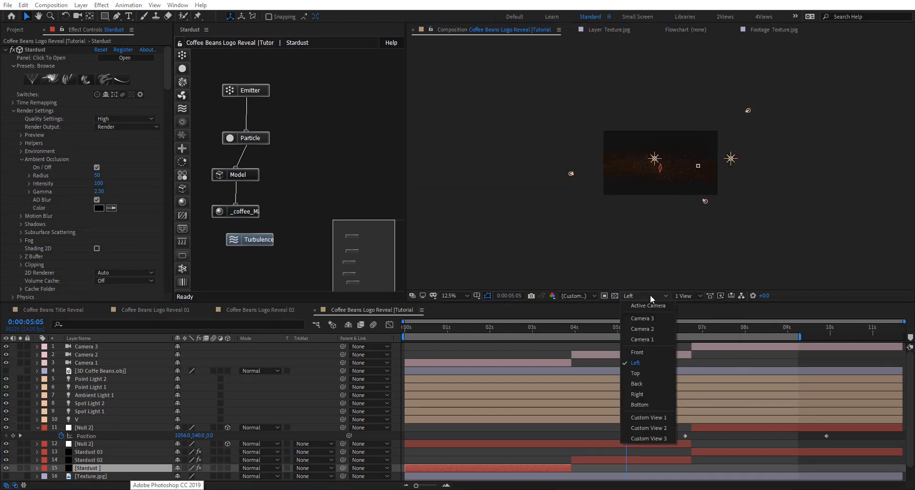
pyautogui.click(643, 329)
pyautogui.press('.')
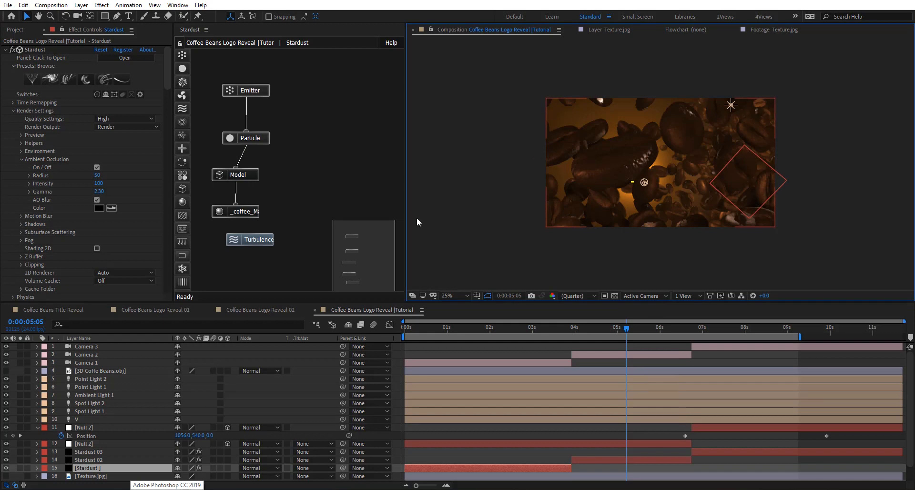
# - At 0:00:02:19, paste the Volumetric Light node into the first shot's Stardust layer and place it below the Turbulence node
pyautogui.click(525, 329)
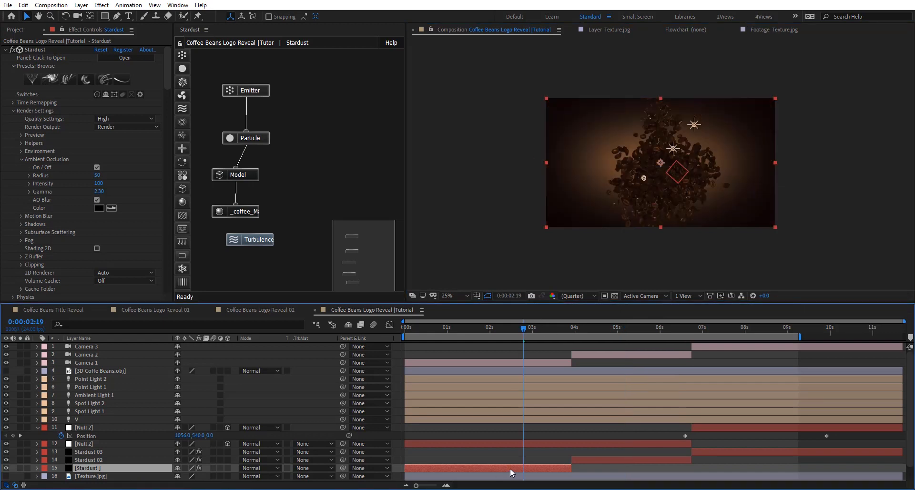
pyautogui.click(356, 180)
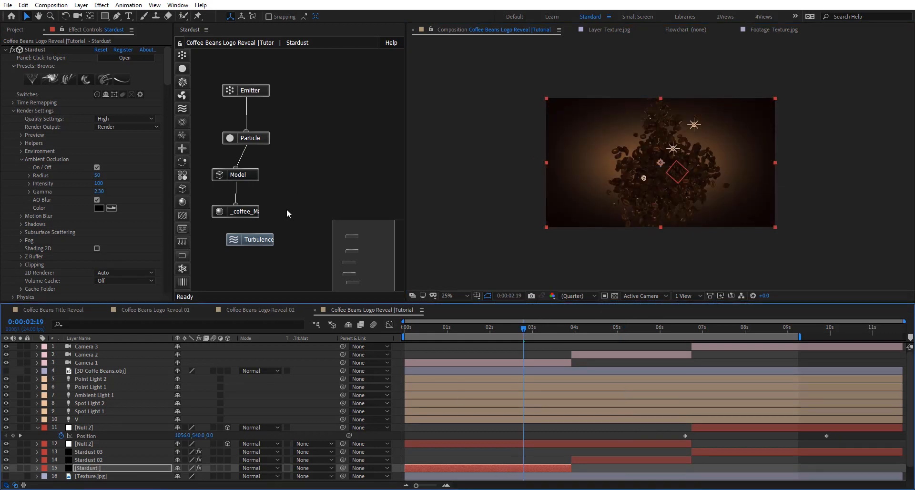
pyautogui.hotkey('ctrl', 'z')
pyautogui.click(327, 259)
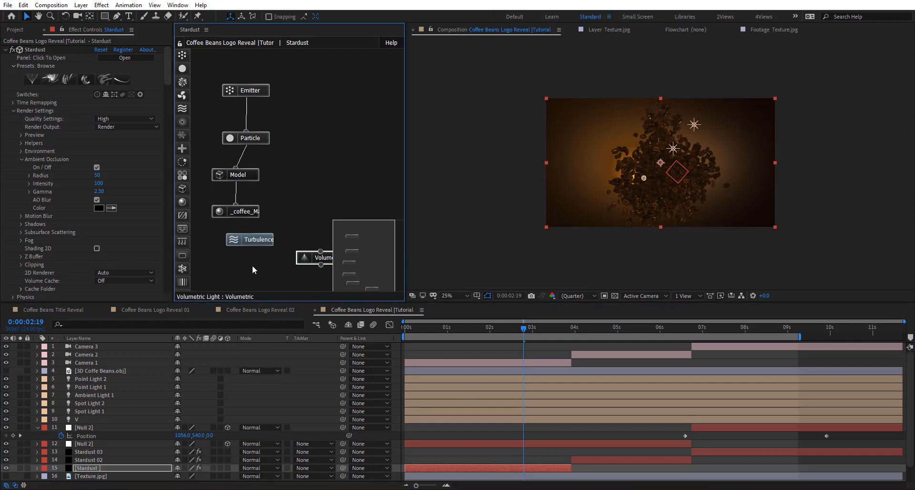
pyautogui.moveTo(252, 266); pyautogui.dragTo(245, 267)
pyautogui.scroll(2, 662, 165)
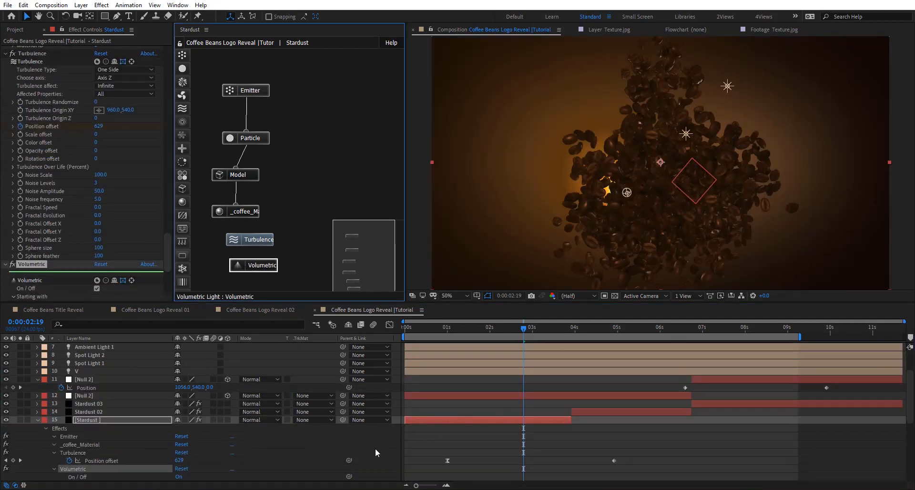
# - Add an adjustment layer above Camera 3 and name it Loook
pyautogui.hotkey('ctrl', 'alt', 'y')
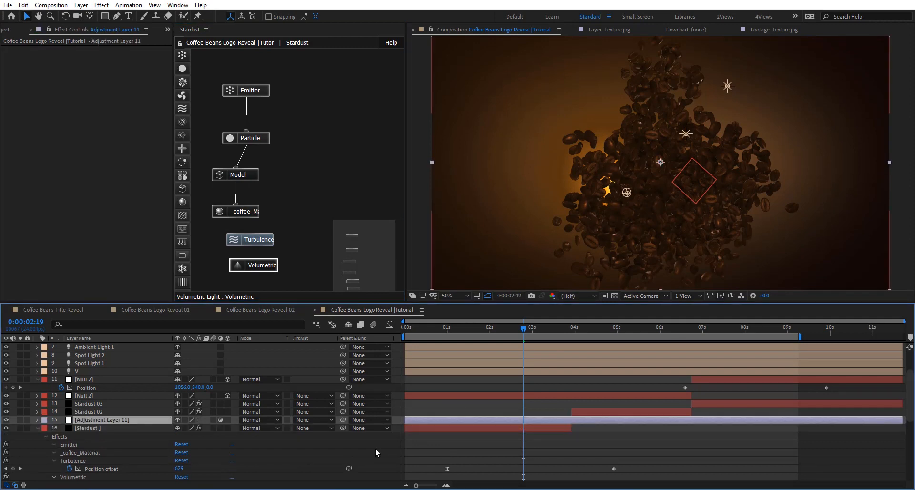
pyautogui.hotkey('ctrl', 'z')
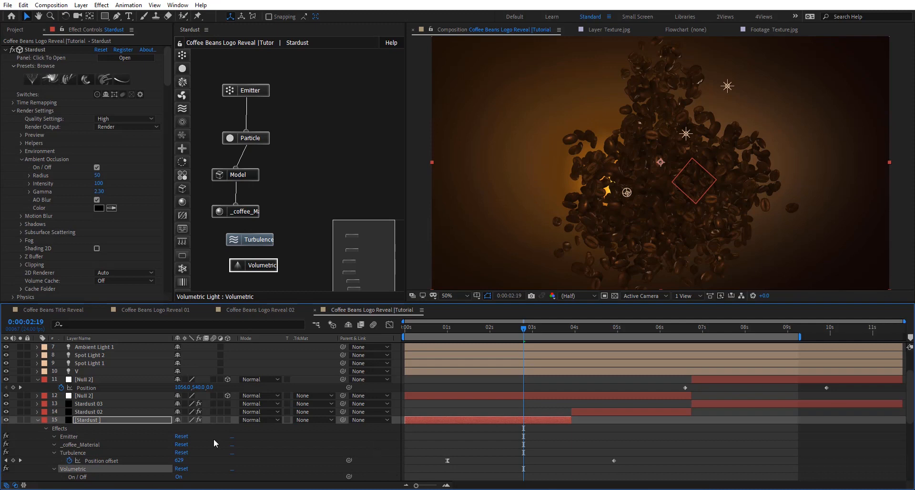
pyautogui.scroll(2, 150, 377)
pyautogui.click(113, 345)
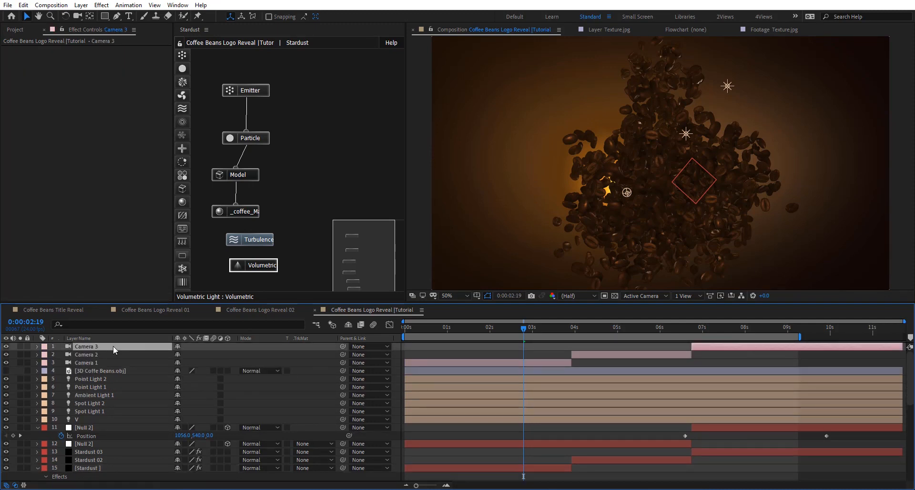
pyautogui.hotkey('ctrl', 'alt', 'y')
pyautogui.press('Return')
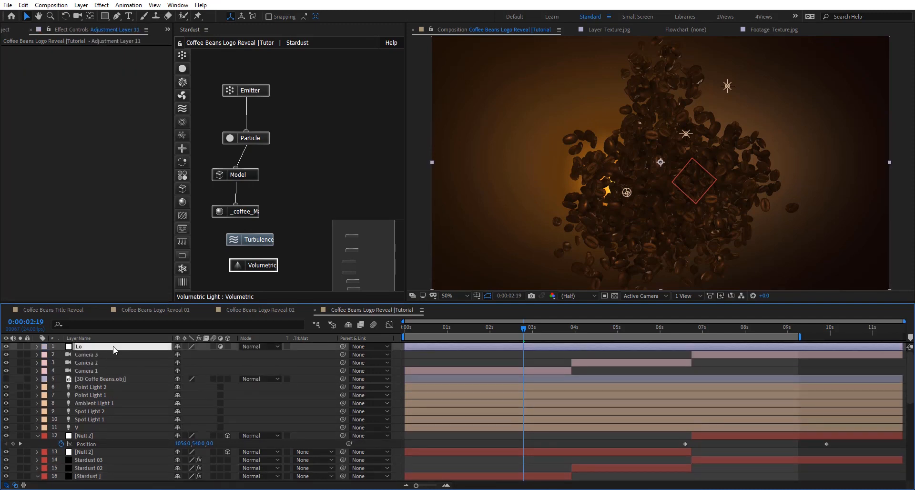
pyautogui.write('Loook')
pyautogui.press('Return')
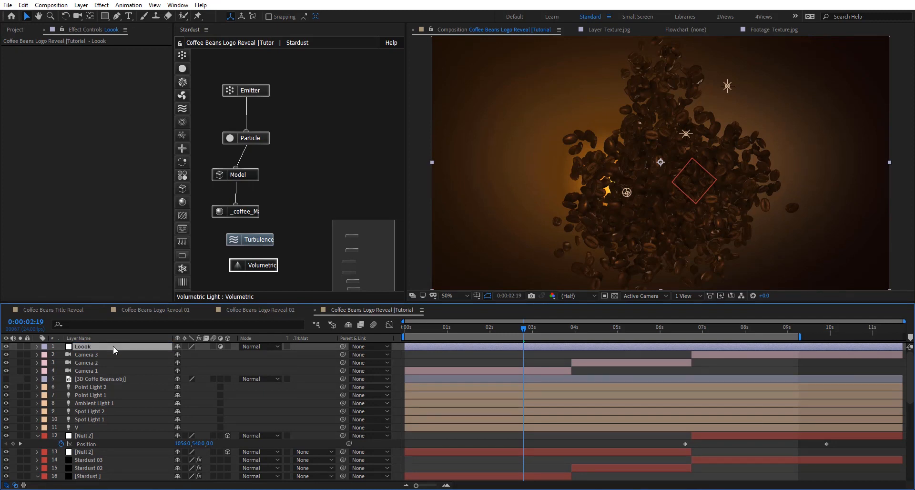
# - Apply Lumetri Color to the Loook layer and set its Creative Look to SL CROSS HDR
pyautogui.hotkey('ctrl', 'space')
pyautogui.write('lumetri')
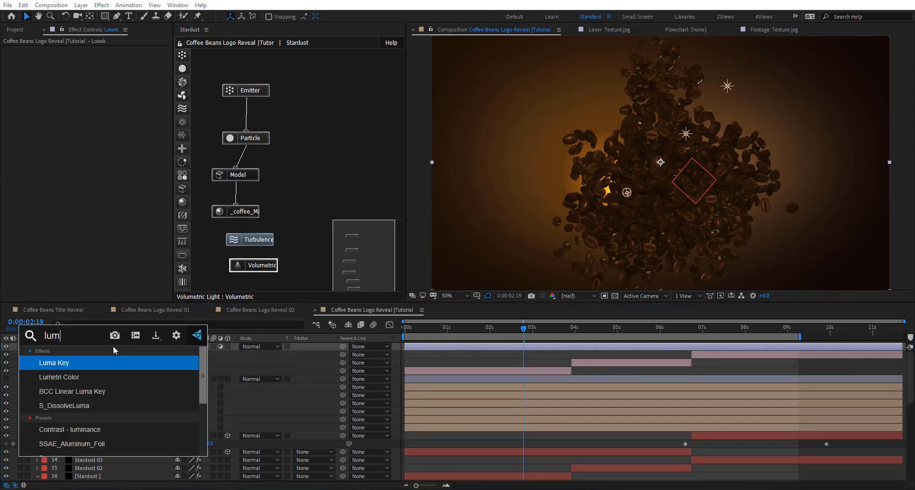
pyautogui.press('Return')
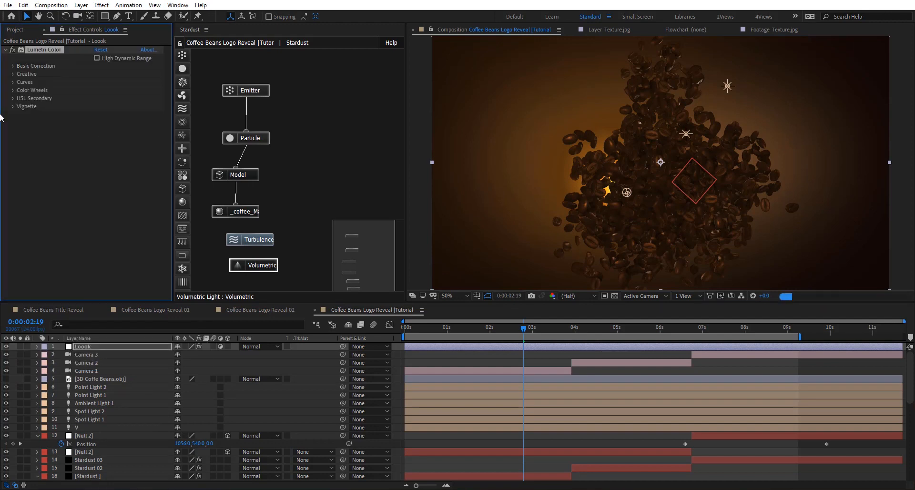
pyautogui.click(13, 74)
pyautogui.click(128, 91)
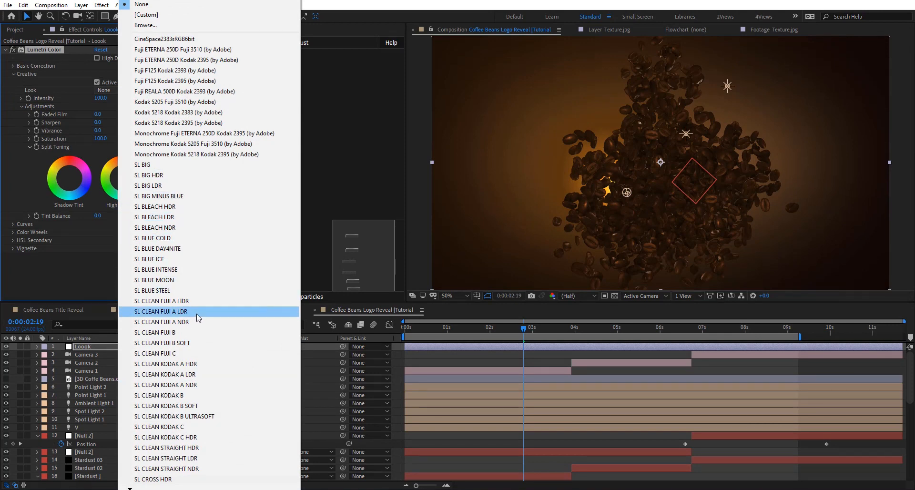
pyautogui.click(184, 480)
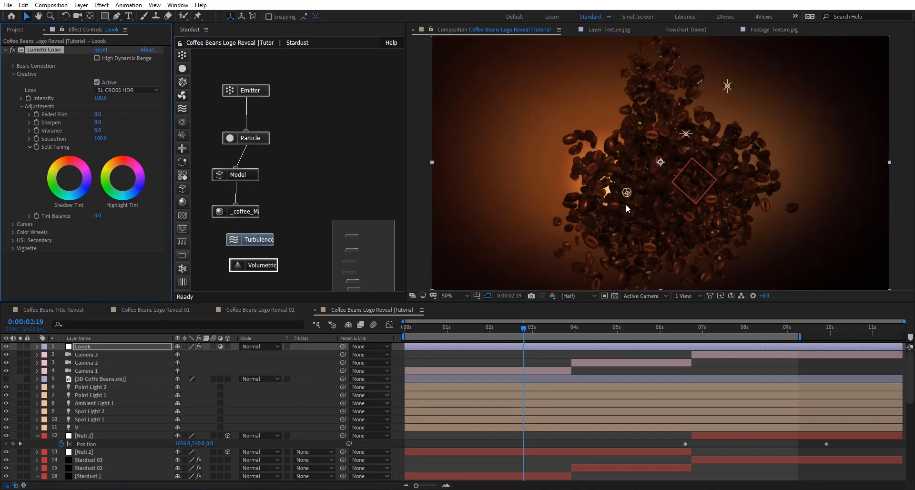
# - Inspect the grade at 0:00:05:10 and set Lumetri Color's Sharpen to 15
pyautogui.scroll(2, 707, 143)
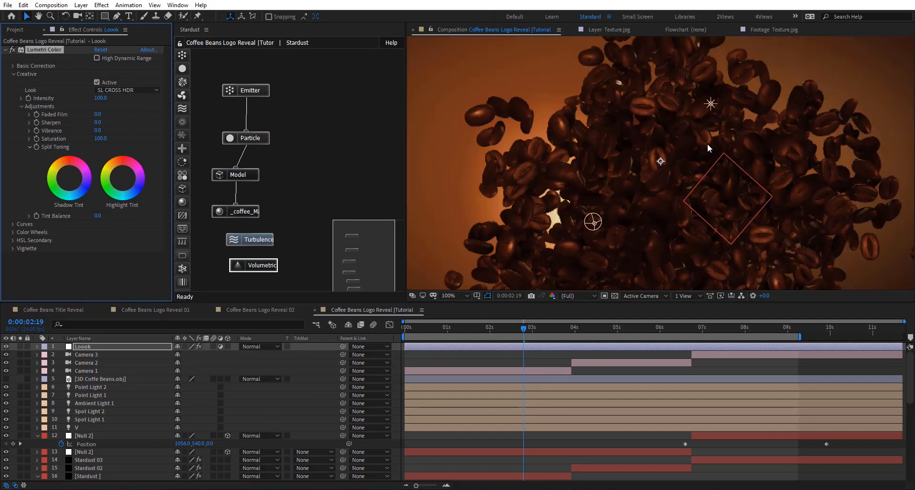
pyautogui.click(636, 328)
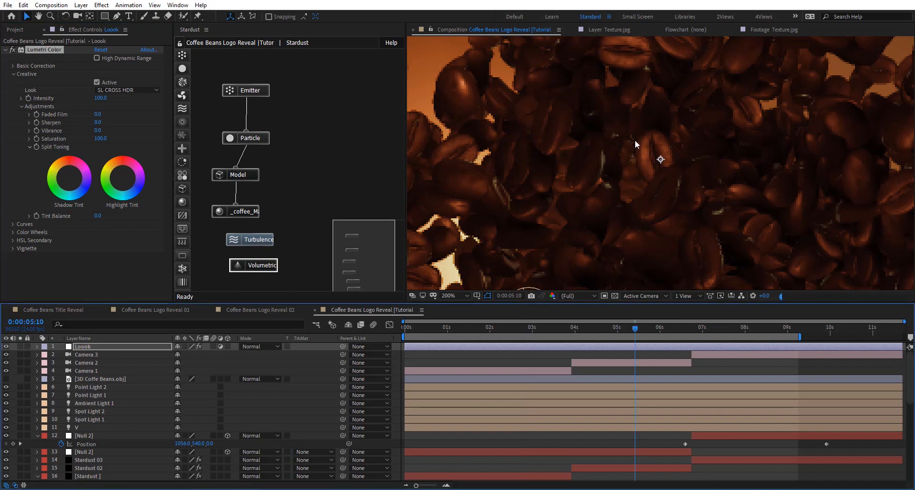
pyautogui.scroll(-2, 661, 129)
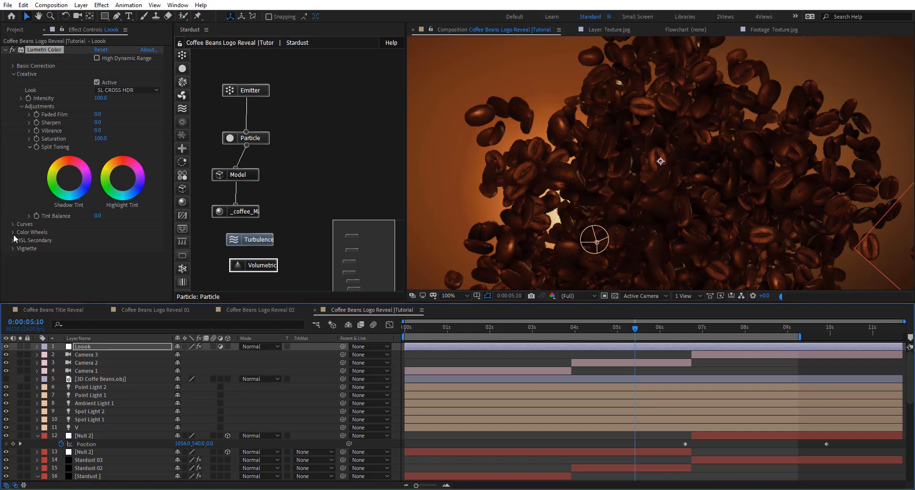
pyautogui.click(98, 122)
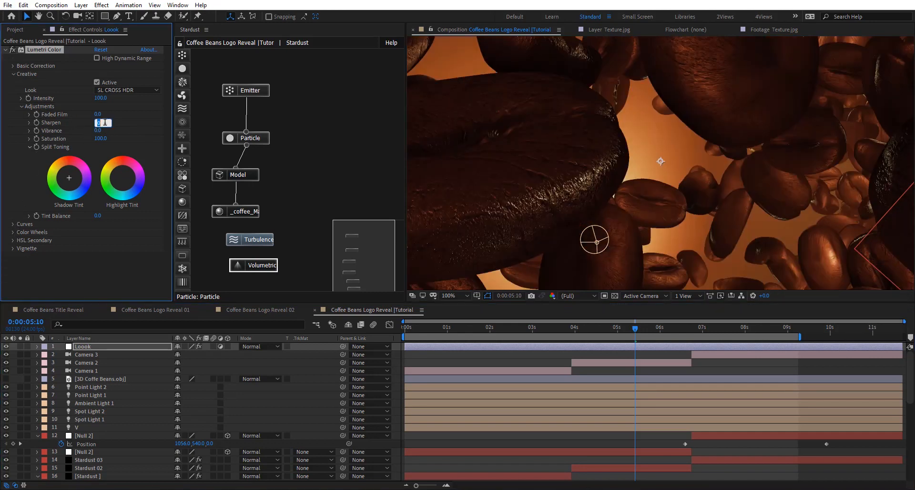
pyautogui.press('Return')
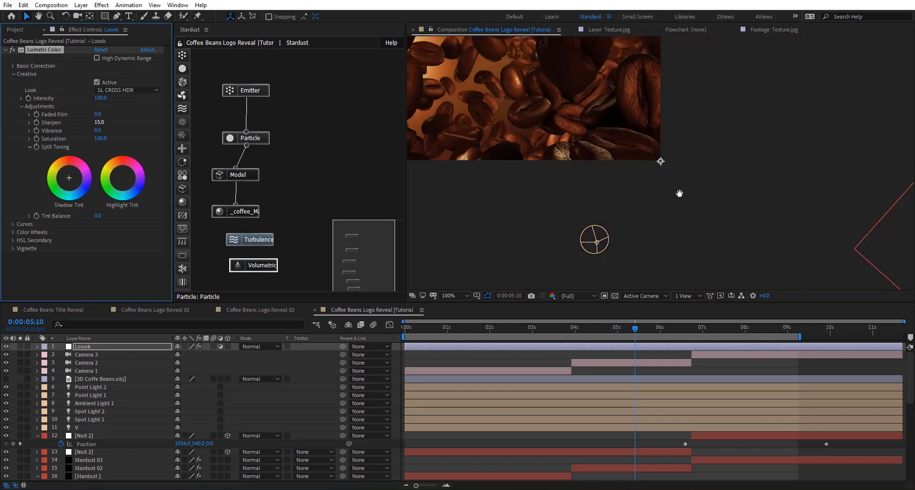
pyautogui.moveTo(678, 190); pyautogui.dragTo(627, 115)
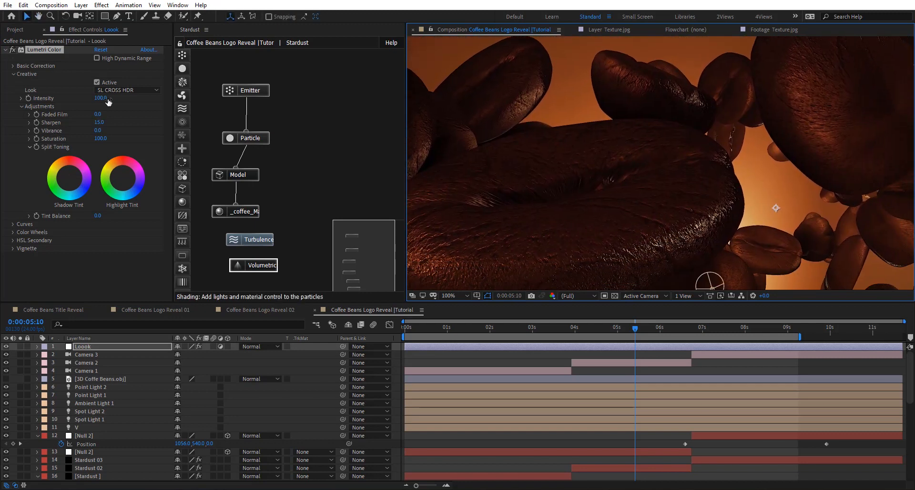
# - Set Lumetri Color's Faded Film to 10 and the Look Intensity to 90
pyautogui.click(98, 114)
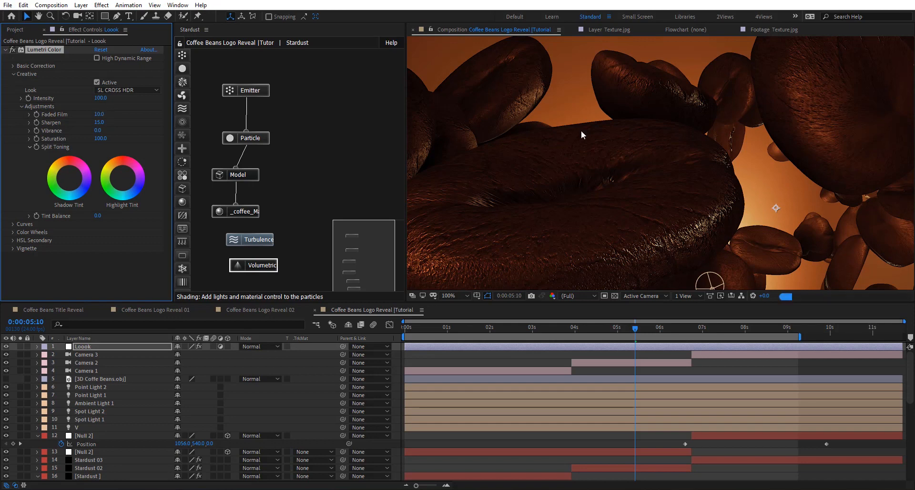
pyautogui.click(100, 97)
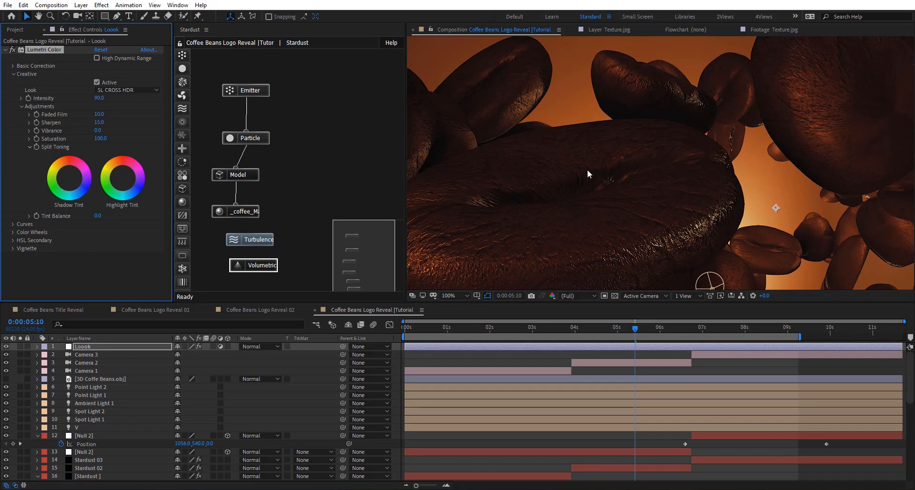
pyautogui.scroll(-2, 587, 165)
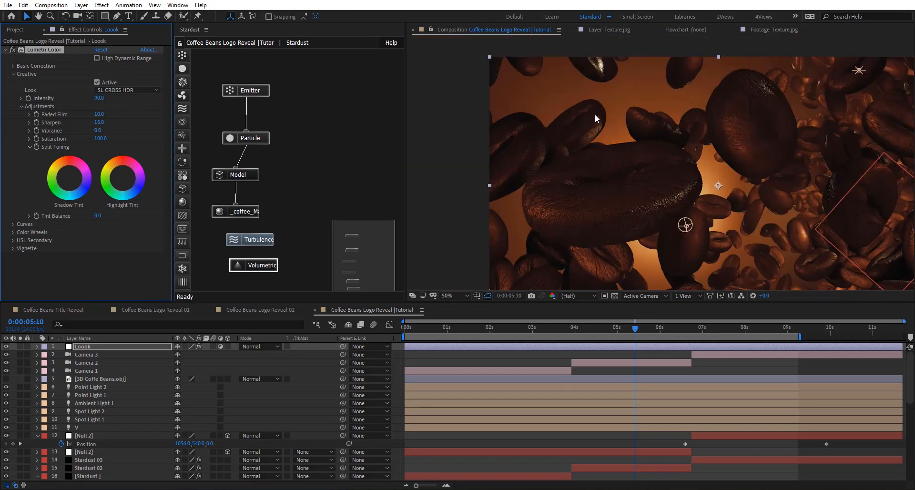
pyautogui.click(459, 295)
pyautogui.click(460, 313)
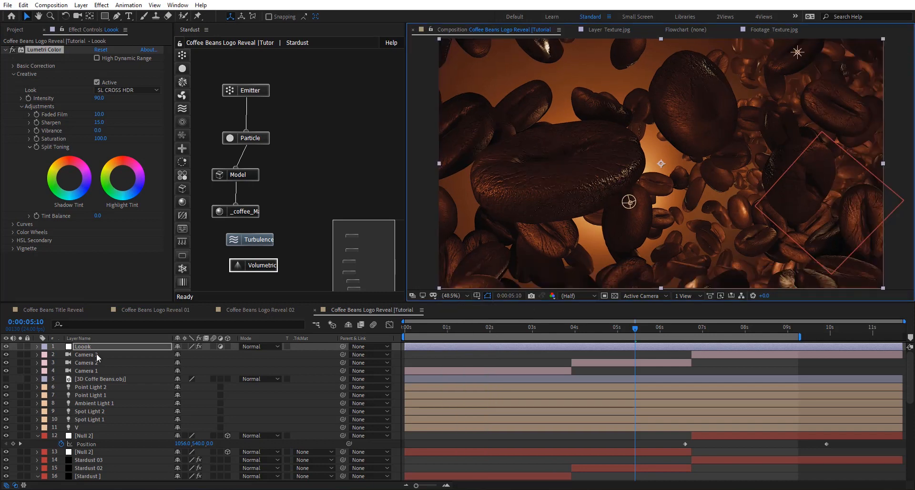
# - Apply the Noise effect to the Loook layer with an Amount of Noise of 2%
pyautogui.hotkey('ctrl', 'space')
pyautogui.write('noise')
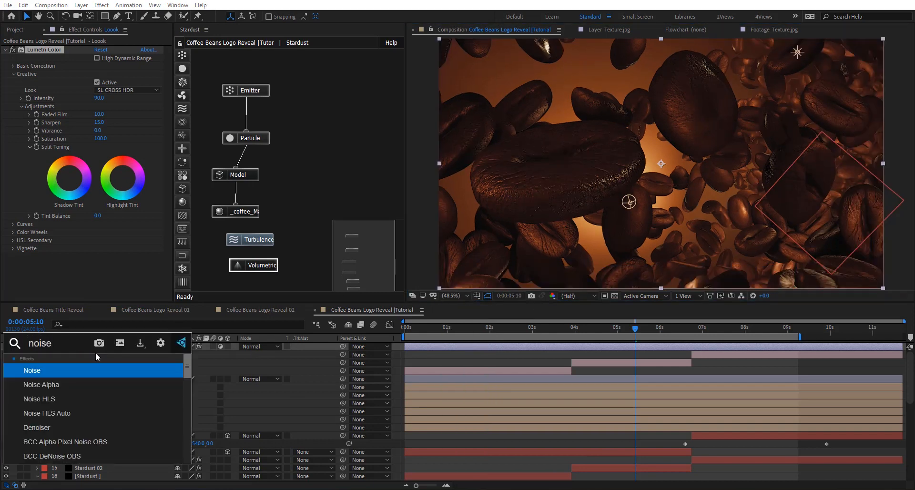
pyautogui.press('Return')
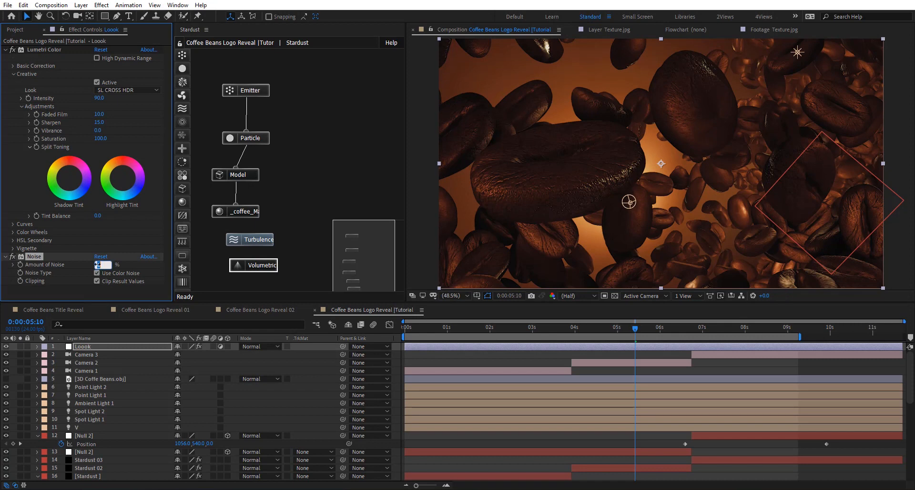
pyautogui.write('2')
pyautogui.press('Return')
# - Add another adjustment layer above Loook and name it DOF
pyautogui.hotkey('ctrl', 'alt', 'y')
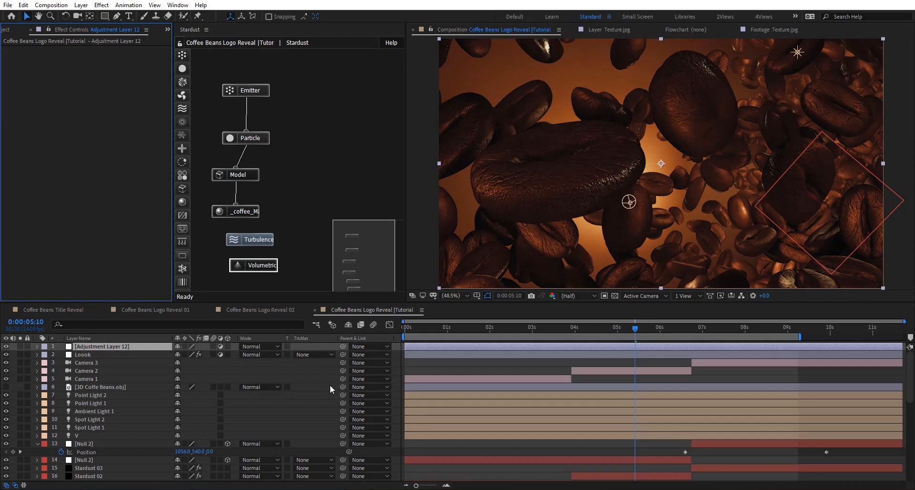
pyautogui.click(99, 347)
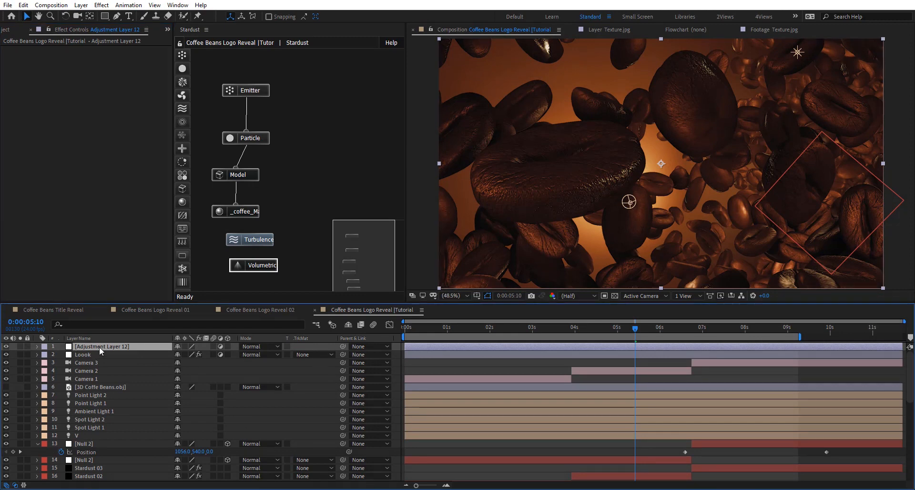
pyautogui.press('Return')
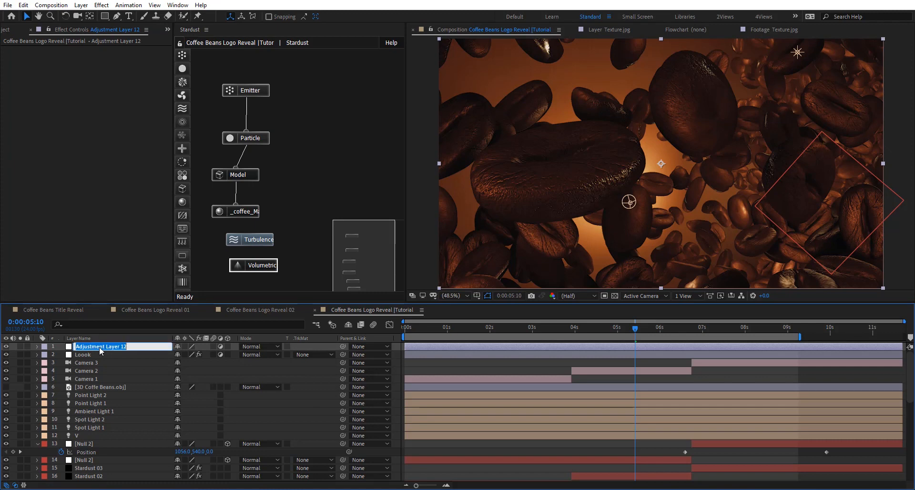
pyautogui.write('DOF')
pyautogui.press('Return')
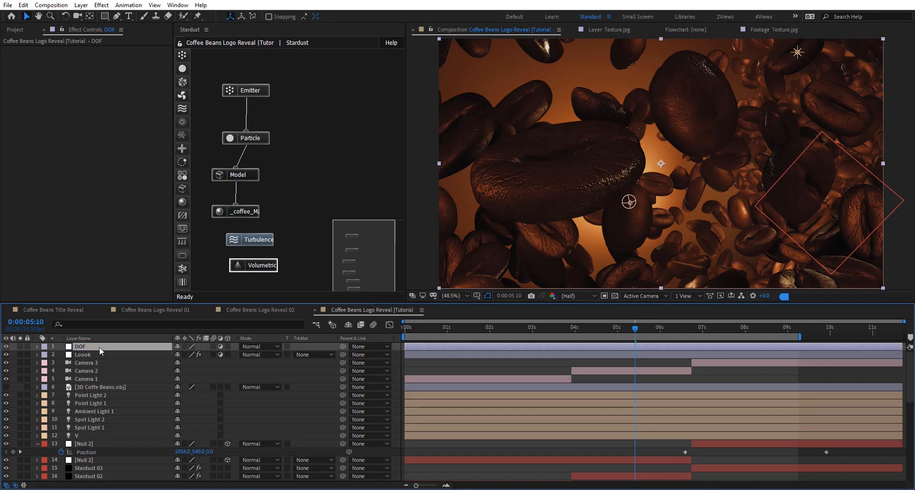
# - Draw a four-point Pen mask on the DOF layer around the frame's upper-left area and convert it to RotoBezier
pyautogui.click(117, 17)
pyautogui.scroll(-2, 574, 124)
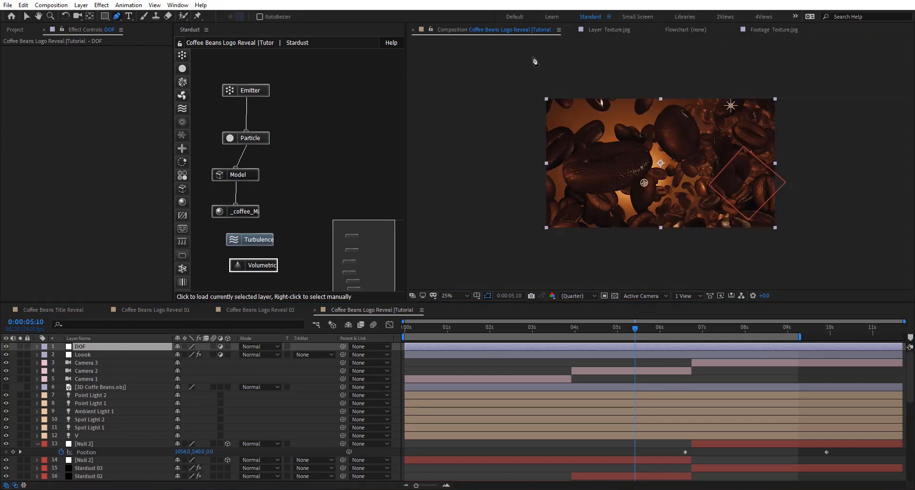
pyautogui.click(525, 57)
pyautogui.click(602, 69)
pyautogui.click(606, 143)
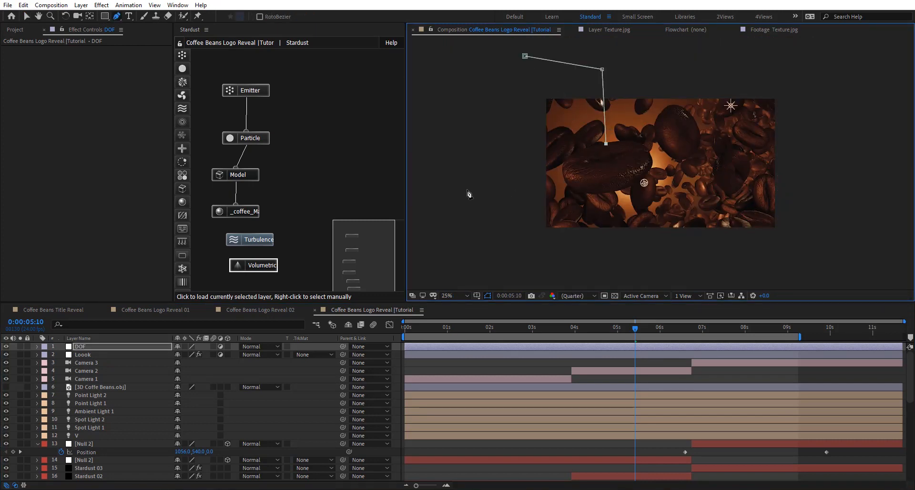
pyautogui.click(467, 189)
pyautogui.click(525, 56)
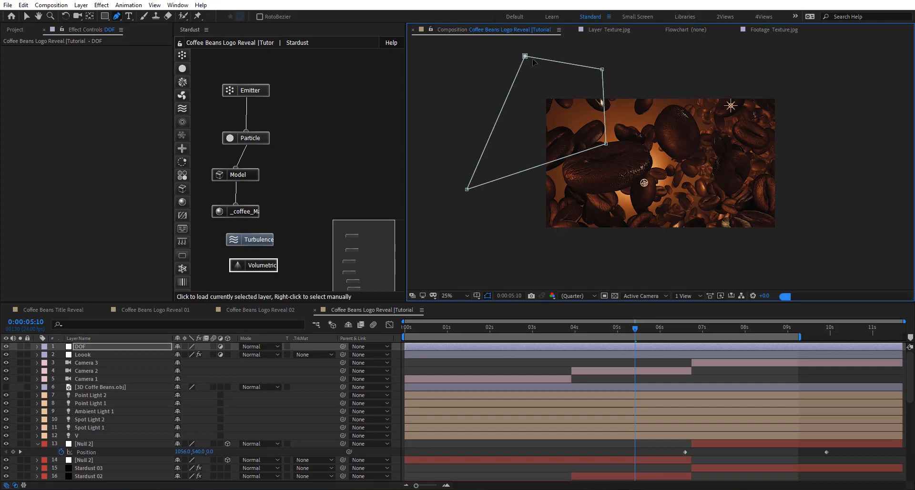
pyautogui.rightClick(526, 58)
pyautogui.moveTo(626, 77)
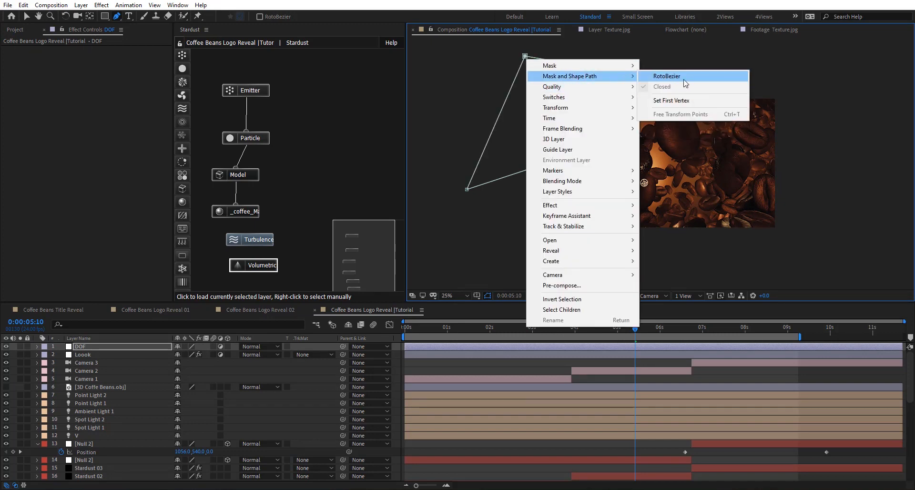
pyautogui.click(684, 79)
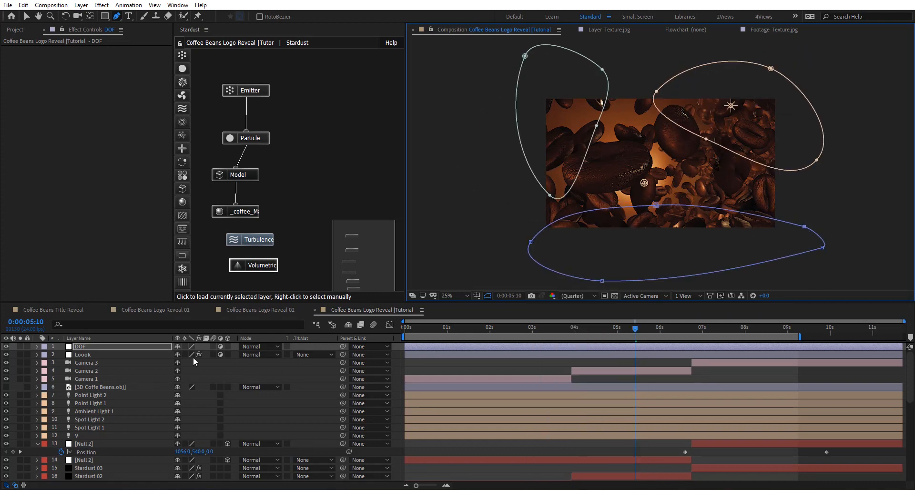
# - Set the DOF layer's Camera Lens Blur to radius 20 and Diffusion Fringe 500, and feather Masks 1, 2 and 3 by 112, 182 and 200 pixels
pyautogui.press('Return')
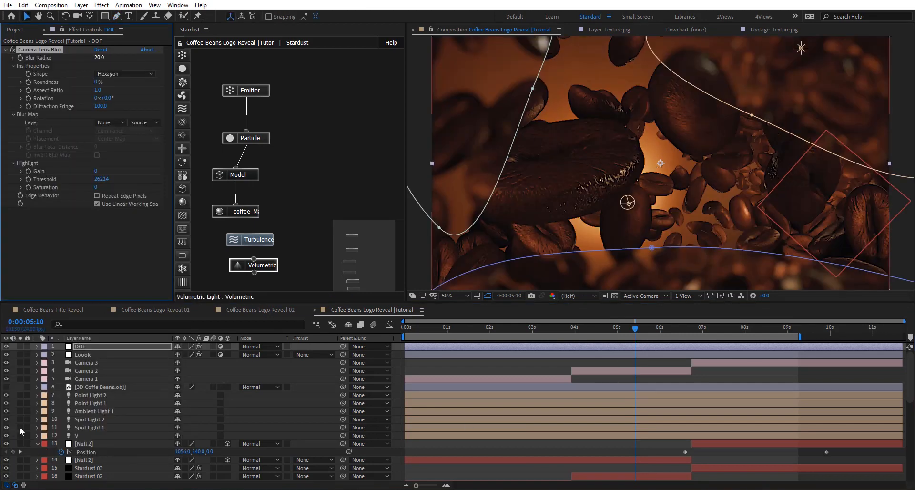
pyautogui.press('m')
pyautogui.press('m')
pyautogui.moveTo(194, 372); pyautogui.dragTo(224, 371)
pyautogui.moveTo(193, 412); pyautogui.dragTo(280, 411)
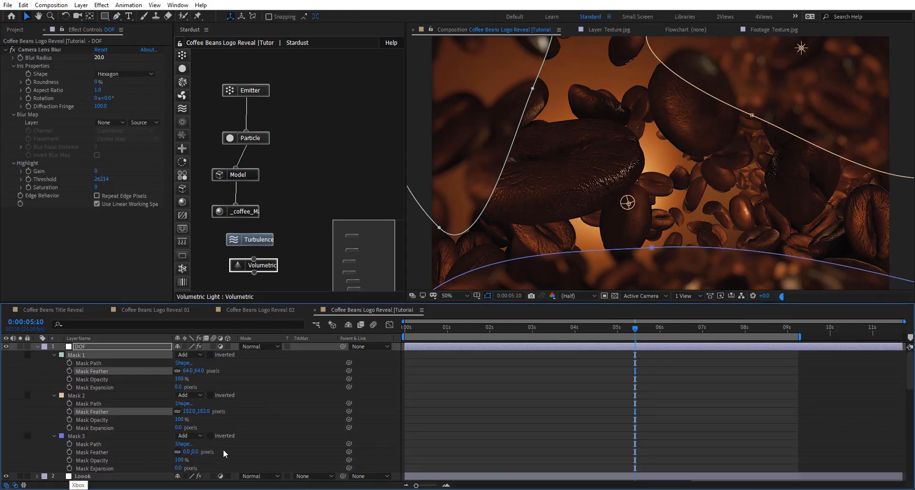
pyautogui.moveTo(185, 451); pyautogui.dragTo(279, 447)
pyautogui.moveTo(193, 371); pyautogui.dragTo(216, 371)
pyautogui.moveTo(101, 108); pyautogui.dragTo(321, 110)
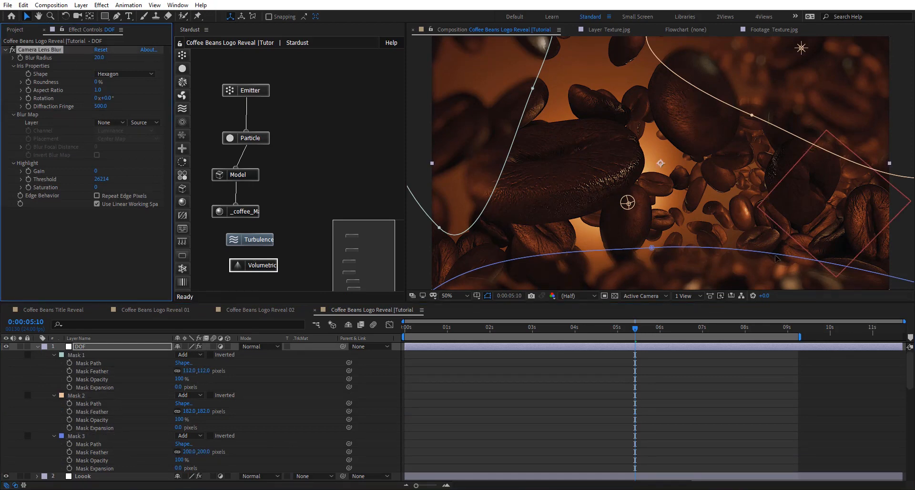
pyautogui.click(33, 346)
# - Turn on Depth of Field in Camera 2's Camera Options
pyautogui.click(525, 371)
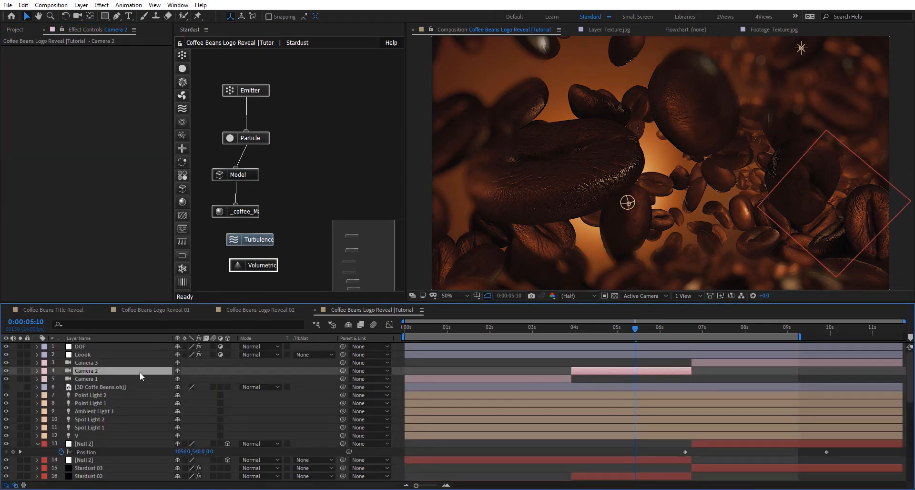
pyautogui.click(36, 371)
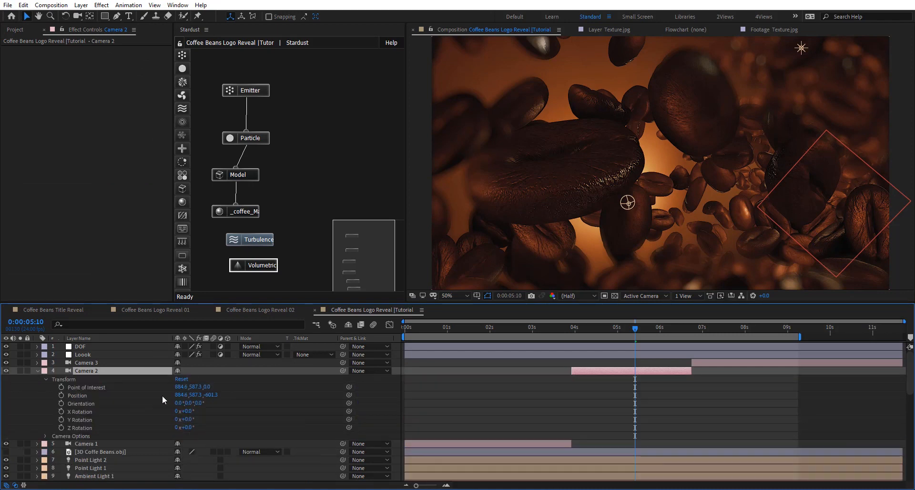
pyautogui.click(46, 436)
pyautogui.click(178, 363)
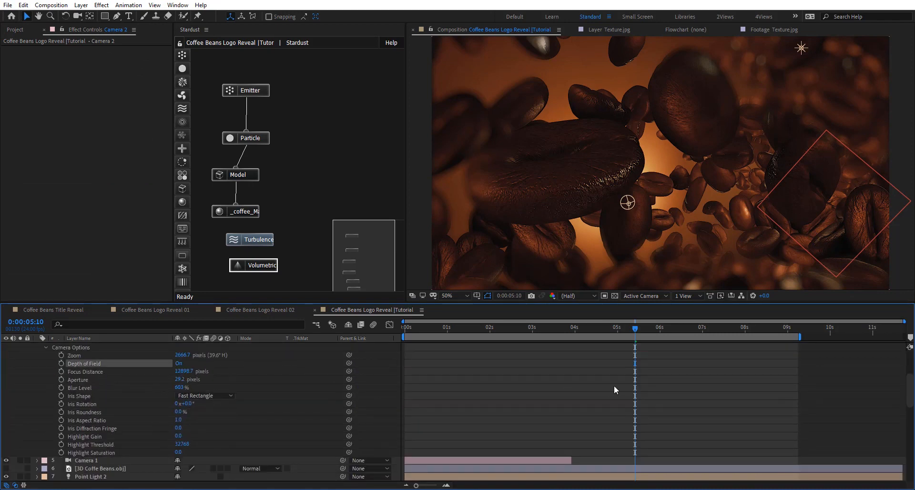
# - Use a two-view layout to re-aim Spot Light 3's point of interest downward in the Left view, and open its light settings
pyautogui.click(687, 295)
pyautogui.click(695, 327)
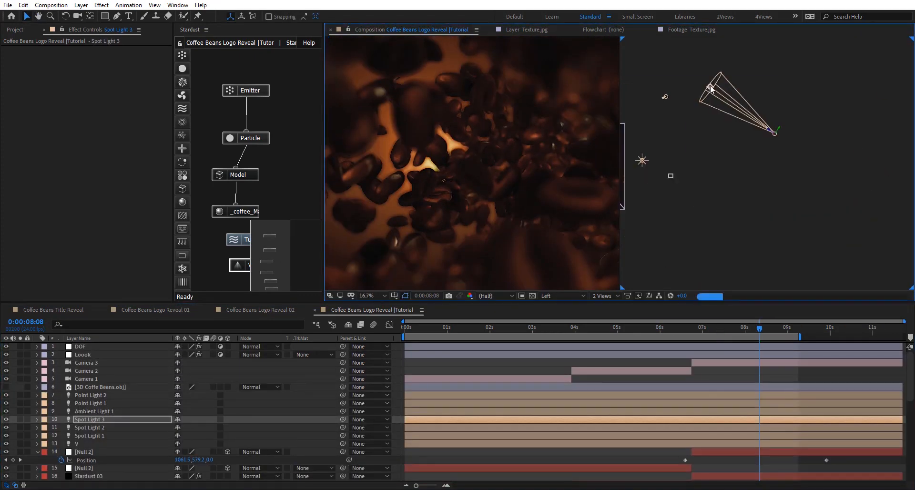
pyautogui.moveTo(710, 88); pyautogui.dragTo(739, 186)
pyautogui.doubleClick(116, 418)
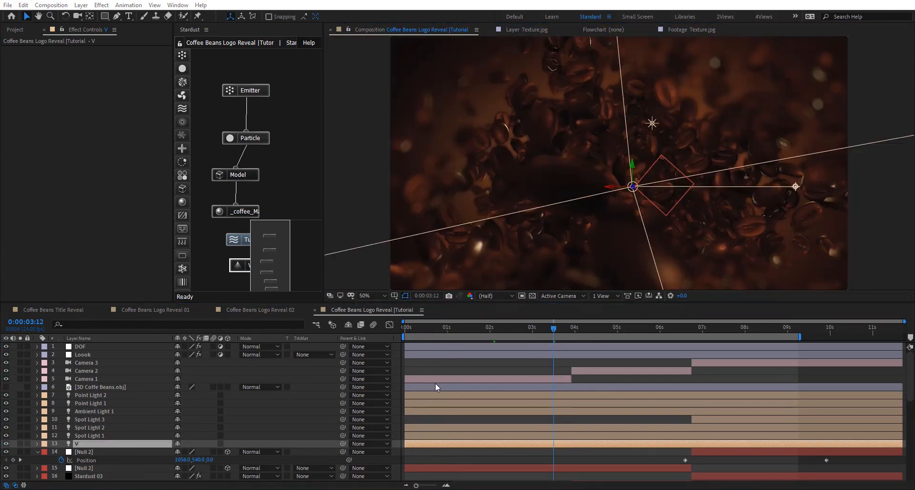
# - Add an adjustment layer named Relight and place it between the DOF and Loook layers
pyautogui.click(104, 345)
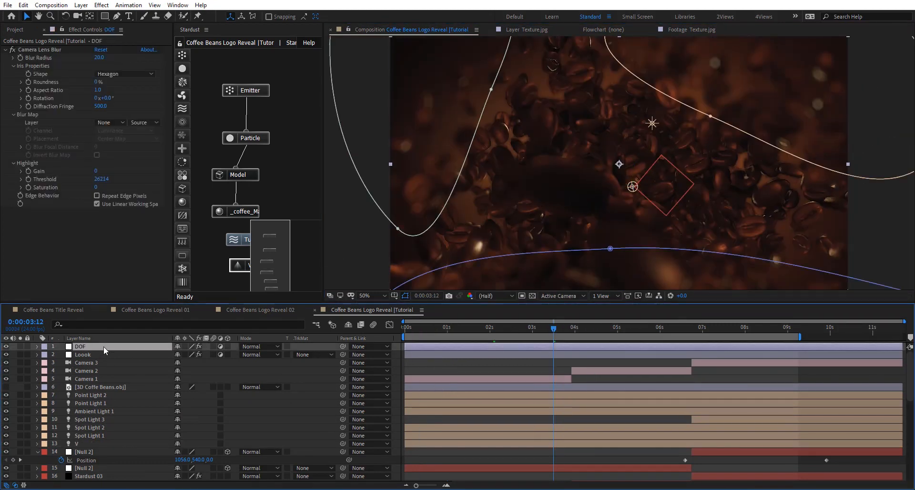
pyautogui.hotkey('ctrl', 'alt', 'y')
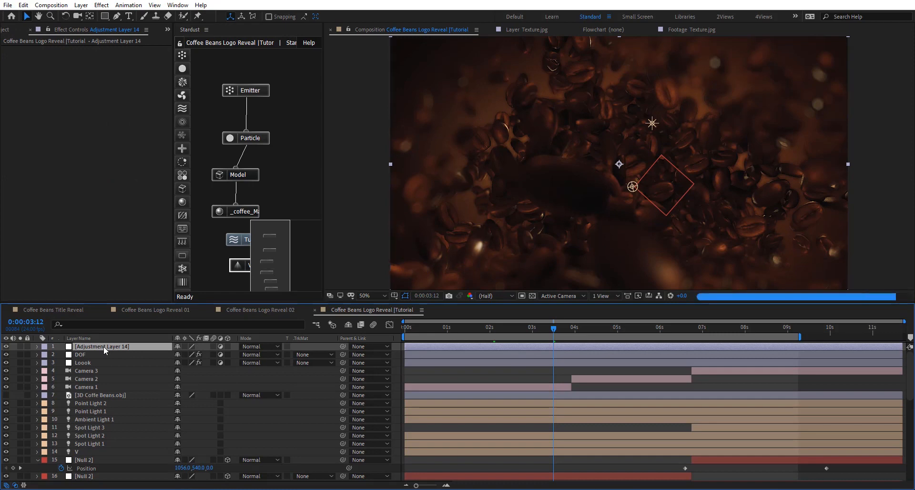
pyautogui.press('Return')
pyautogui.write('Relig')
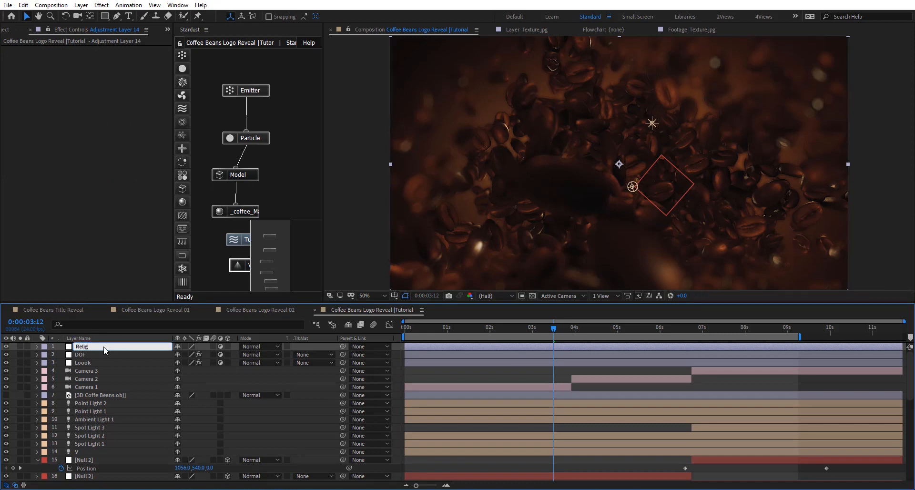
pyautogui.write('ht')
pyautogui.press('Return')
pyautogui.moveTo(108, 347)
pyautogui.mouseDown()
pyautogui.moveTo(121, 358)
pyautogui.moveTo(102, 355)
pyautogui.mouseUp()
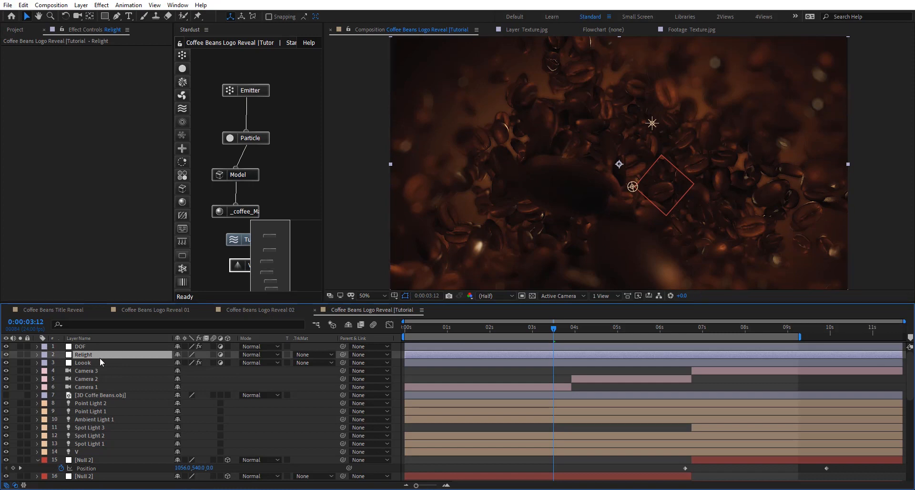
# - Apply the Curves effect to the Relight layer and lift the shadow end of its Blue channel
pyautogui.hotkey('ctrl', 'space')
pyautogui.write('Cur')
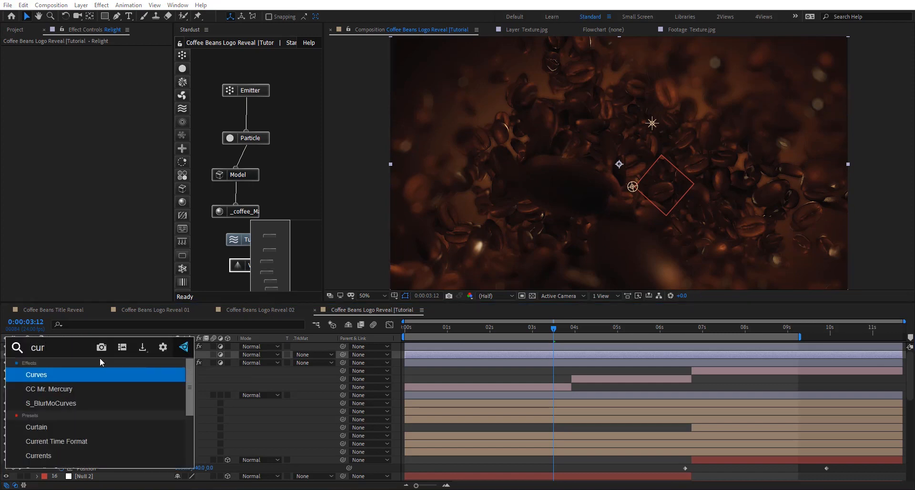
pyautogui.press('Return')
pyautogui.click(128, 58)
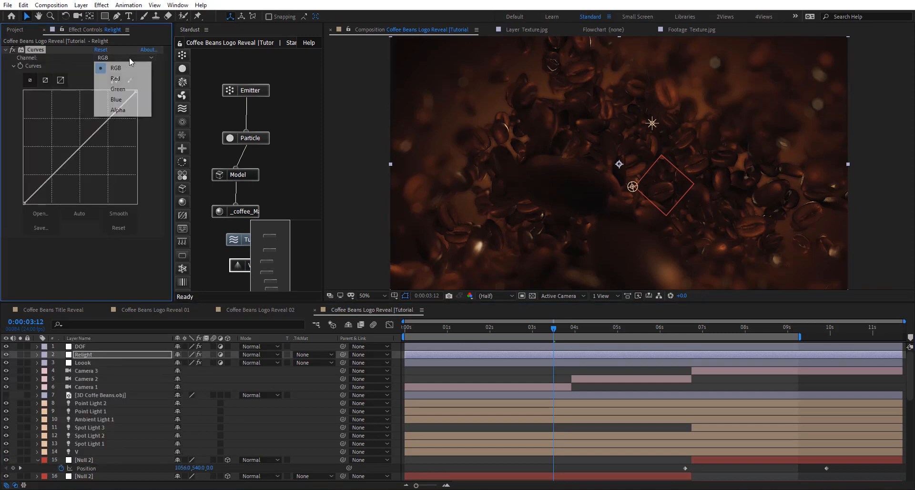
pyautogui.click(109, 99)
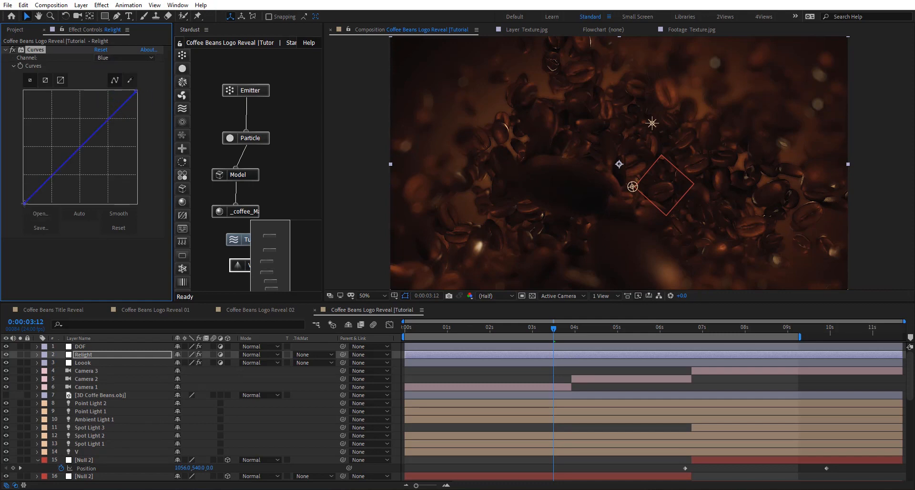
pyautogui.moveTo(24, 203); pyautogui.dragTo(18, 177)
# - Pull the upper midtones of Relight's RGB curve slightly down
pyautogui.click(143, 58)
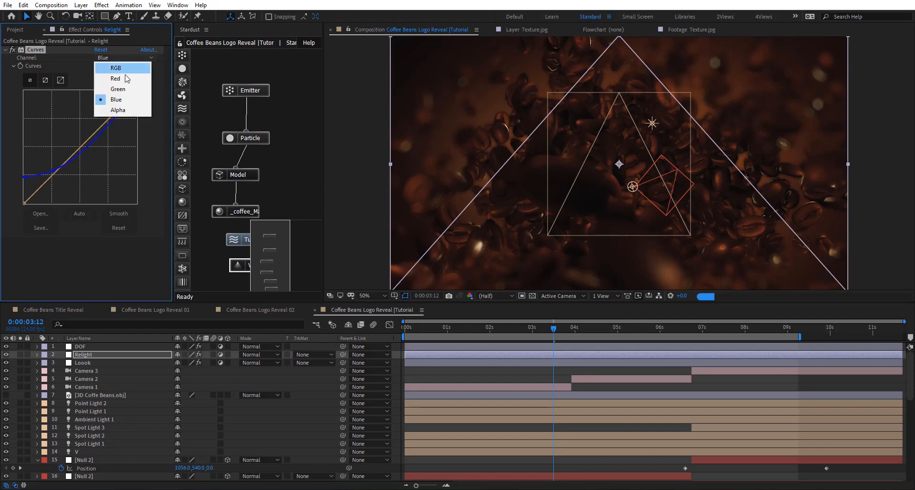
pyautogui.click(107, 65)
pyautogui.moveTo(97, 130); pyautogui.dragTo(100, 136)
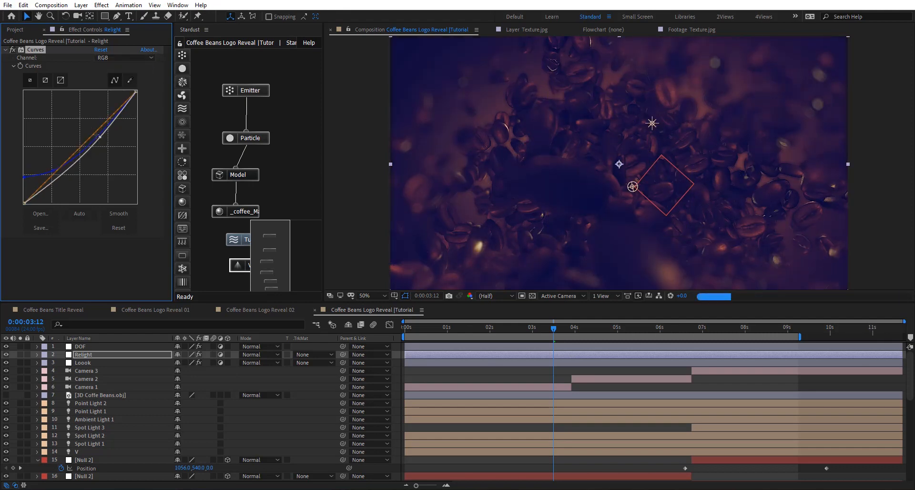
# - Apply Levels to the Relight layer with Input Black 899.5, Input White 20174.8 and Gamma 1.23
pyautogui.hotkey('ctrl', 'space')
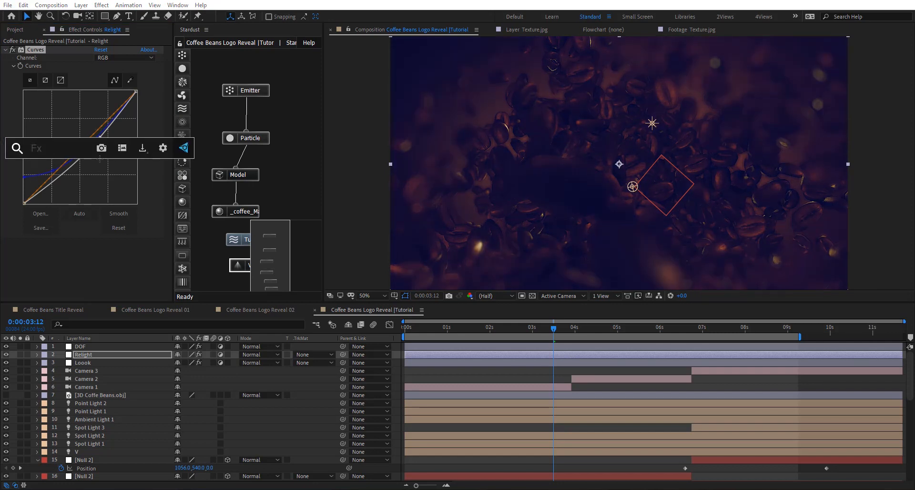
pyautogui.write('leve')
pyautogui.press('Return')
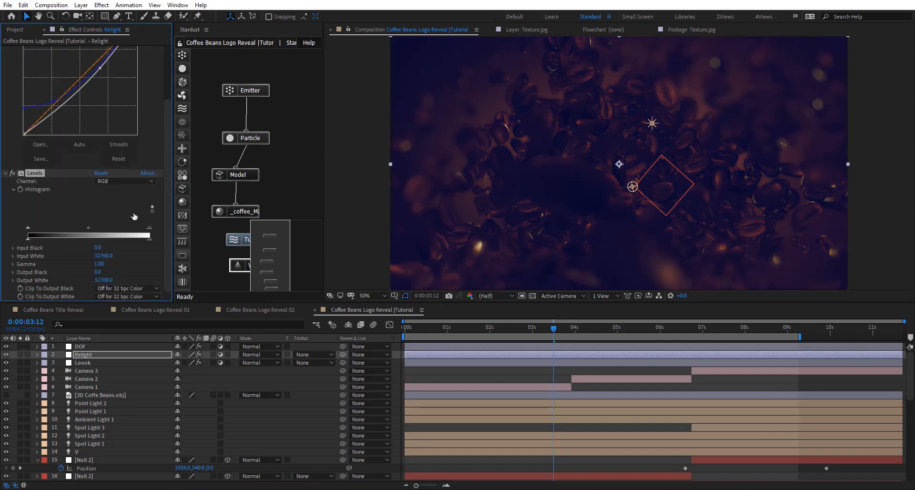
pyautogui.moveTo(148, 231); pyautogui.dragTo(103, 230)
pyautogui.moveTo(28, 228); pyautogui.dragTo(32, 228)
pyautogui.moveTo(67, 229); pyautogui.dragTo(62, 228)
# - Raise the midtone point of Relight's RGB curve slightly to flatten the dip
pyautogui.scroll(1, 622, 160)
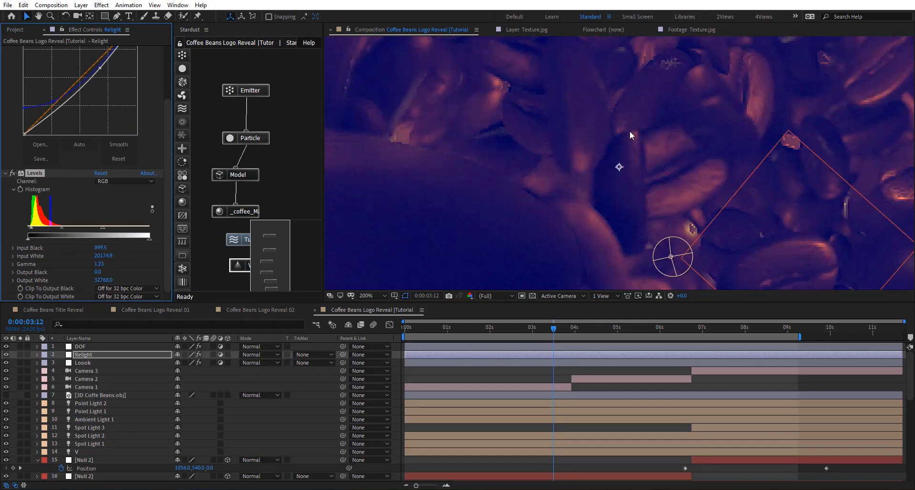
pyautogui.click(98, 68)
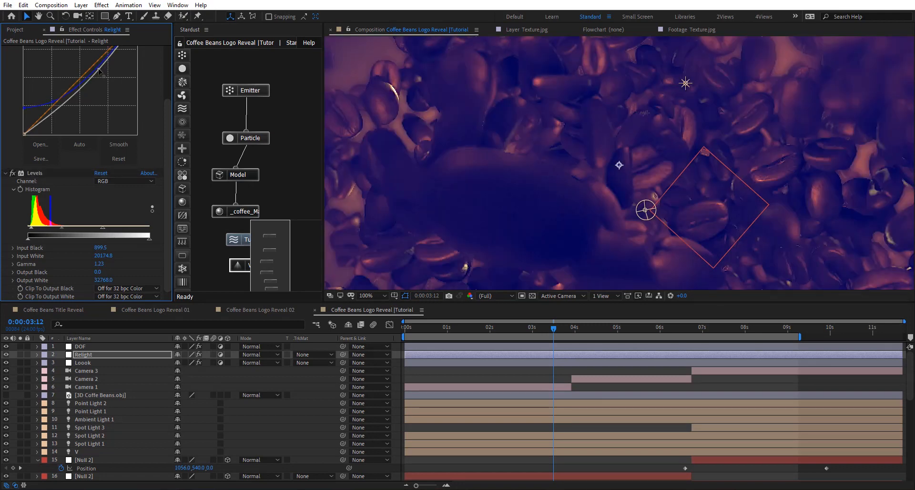
pyautogui.moveTo(98, 70); pyautogui.dragTo(98, 65)
pyautogui.scroll(-1, 688, 136)
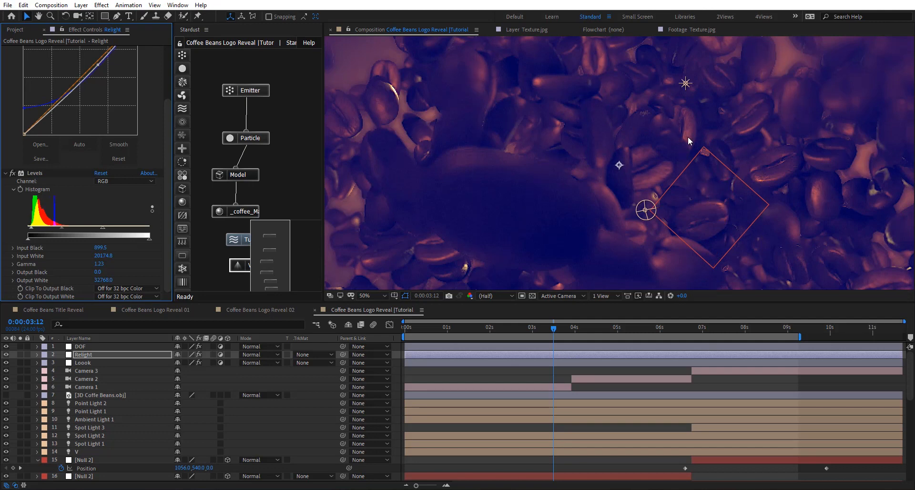
# - In the Loook layer's Lumetri Basic Correction, set Highlights to 84 and Contrast to 5
pyautogui.click(82, 363)
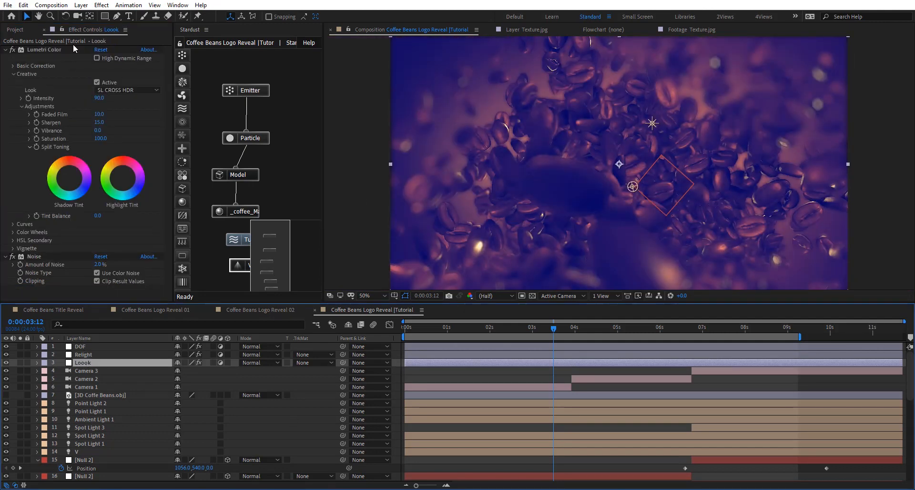
pyautogui.click(11, 66)
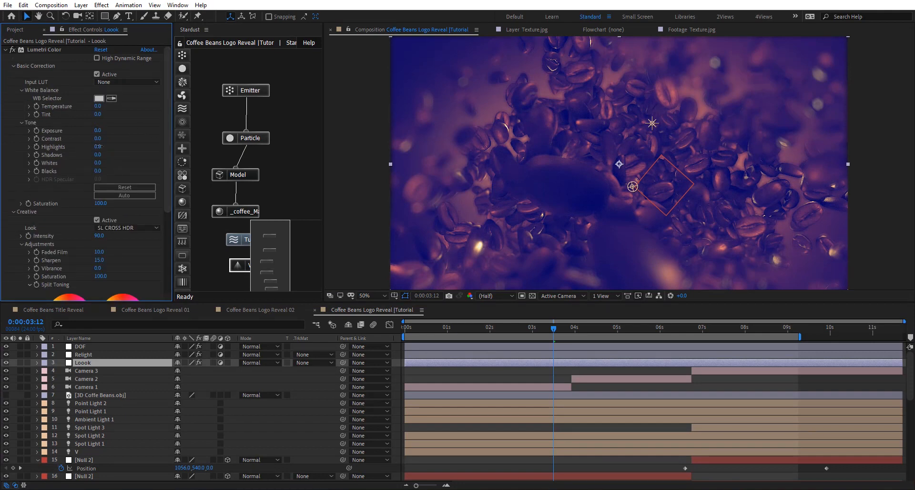
pyautogui.moveTo(98, 147); pyautogui.dragTo(134, 142)
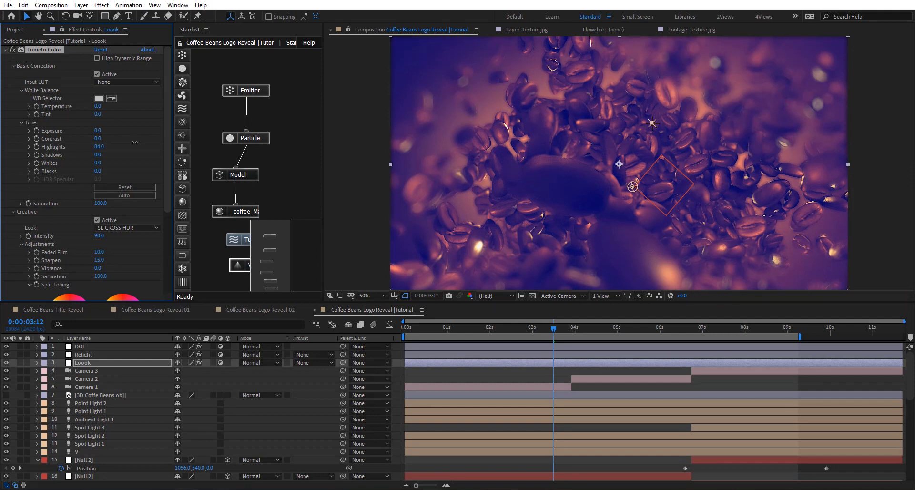
pyautogui.moveTo(132, 137); pyautogui.dragTo(99, 138)
pyautogui.click(99, 138)
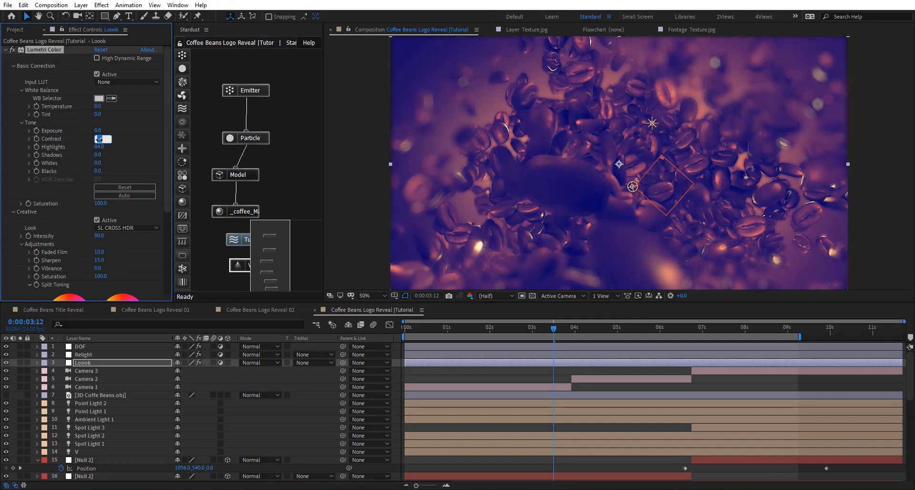
pyautogui.write('5')
pyautogui.press('Return')
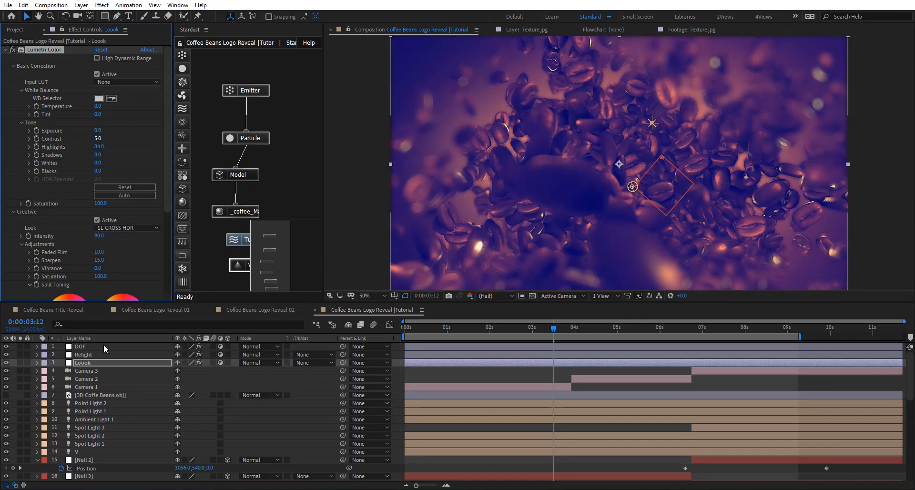
# - Enable Repeat Edge Pixels in the DOF layer's Camera Lens Blur and deselect the layer
pyautogui.click(104, 345)
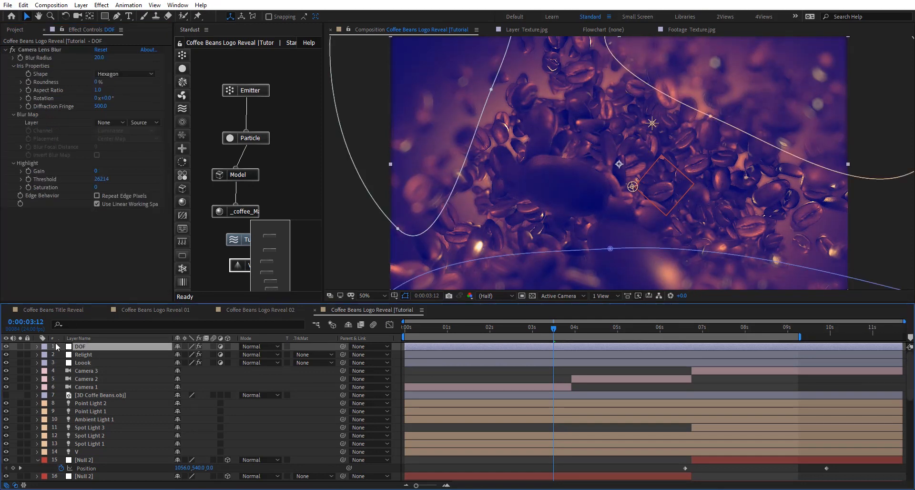
pyautogui.click(121, 197)
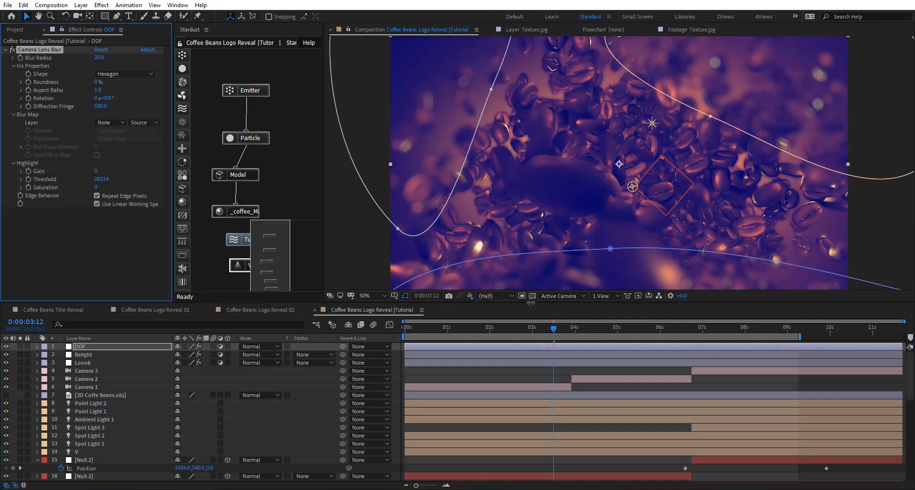
pyautogui.click(626, 462)
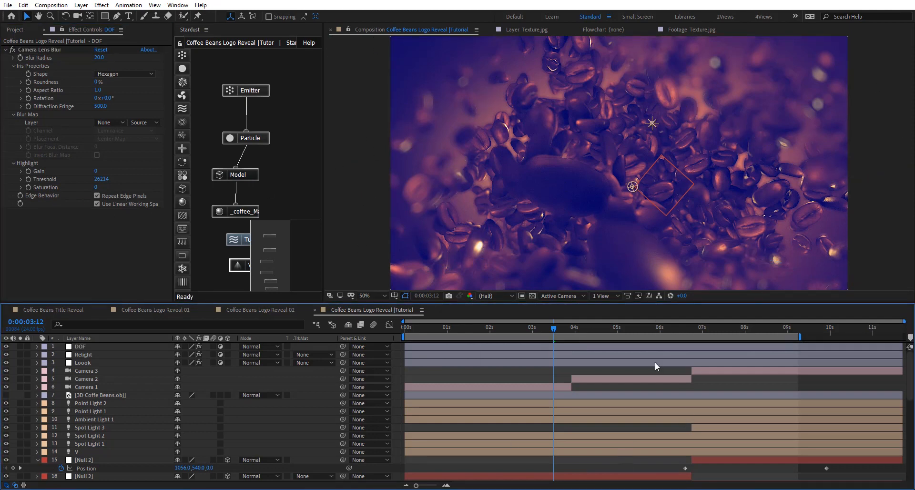
# - Preview the graded animation from 0:00:00:02
pyautogui.click(414, 329)
pyautogui.press('space')
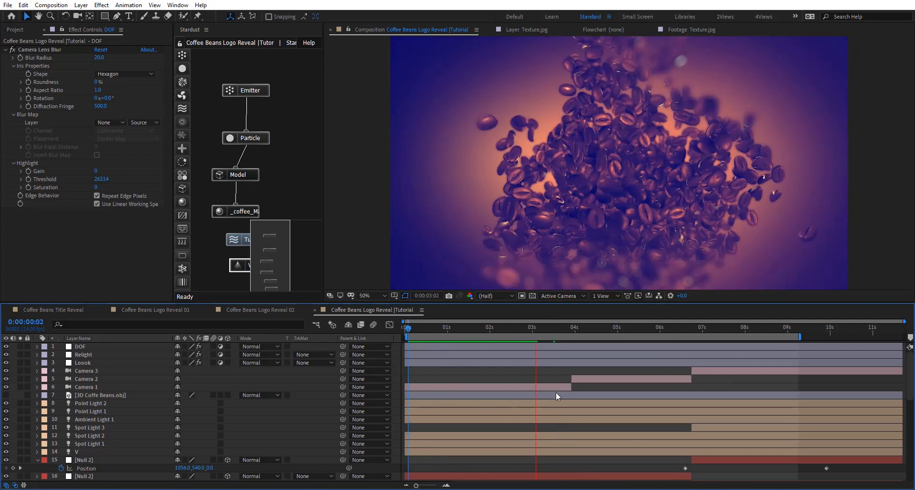